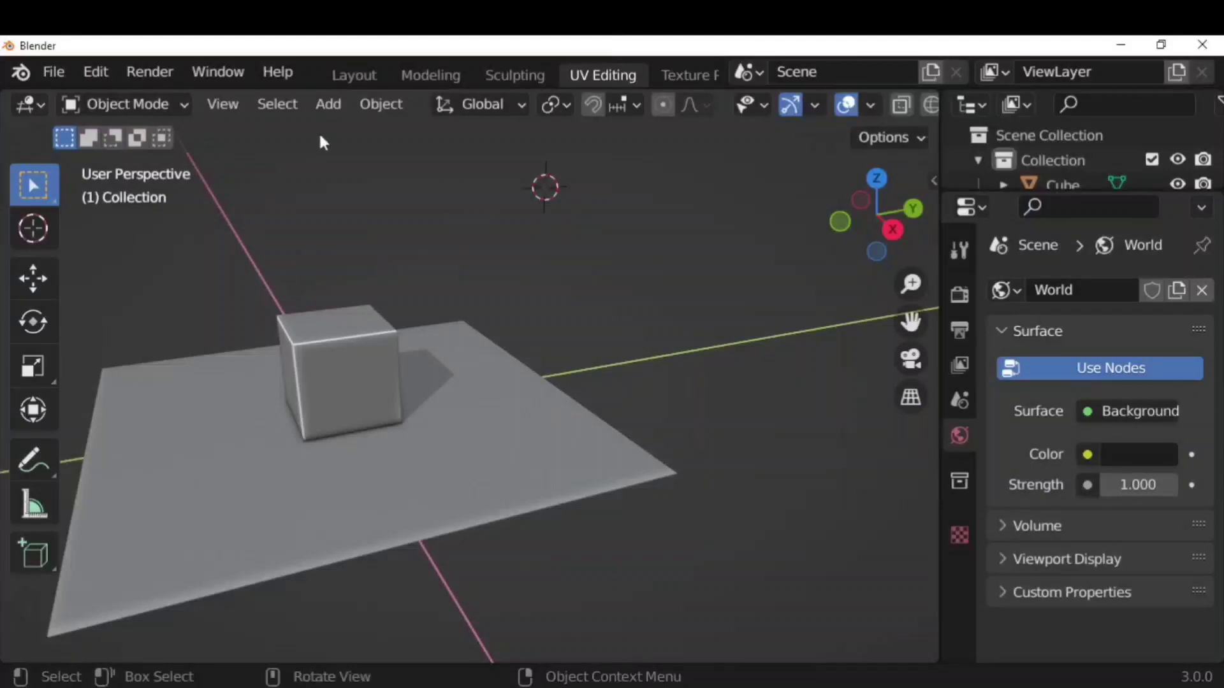
Add a point light to the scene and show its 10 W settings in a widened Properties panel
{"action": "left_click", "coordinate": [329, 104]}
{"action": "mouse_move", "coordinate": [382, 443]}
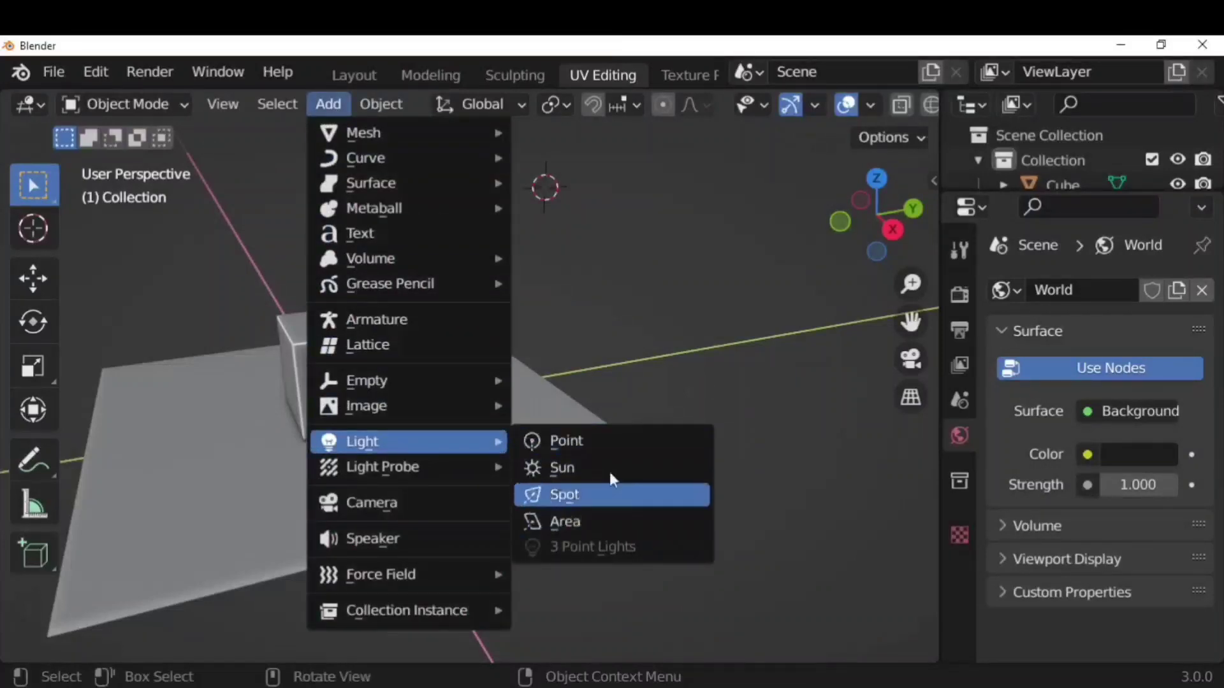
{"action": "left_click", "coordinate": [605, 441]}
{"action": "middle_click_drag", "start_coordinate": [718, 410], "coordinate": [615, 241]}
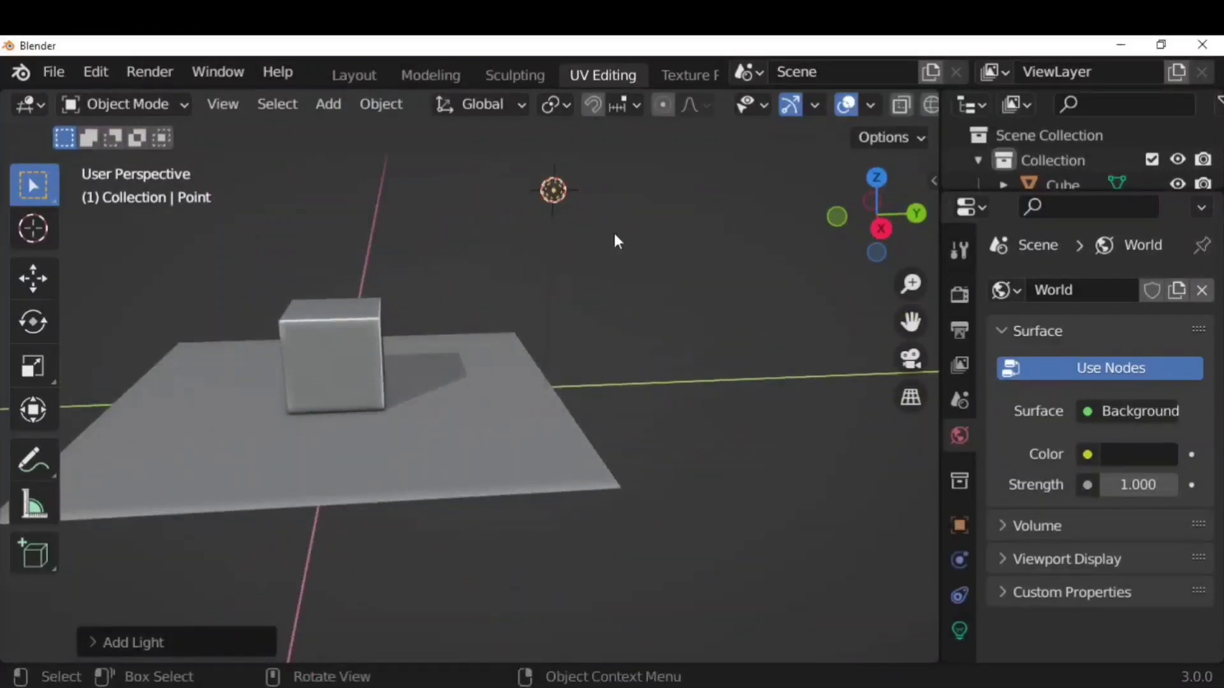
{"action": "left_click", "coordinate": [958, 630]}
{"action": "left_click_drag", "start_coordinate": [977, 471], "coordinate": [884, 475]}
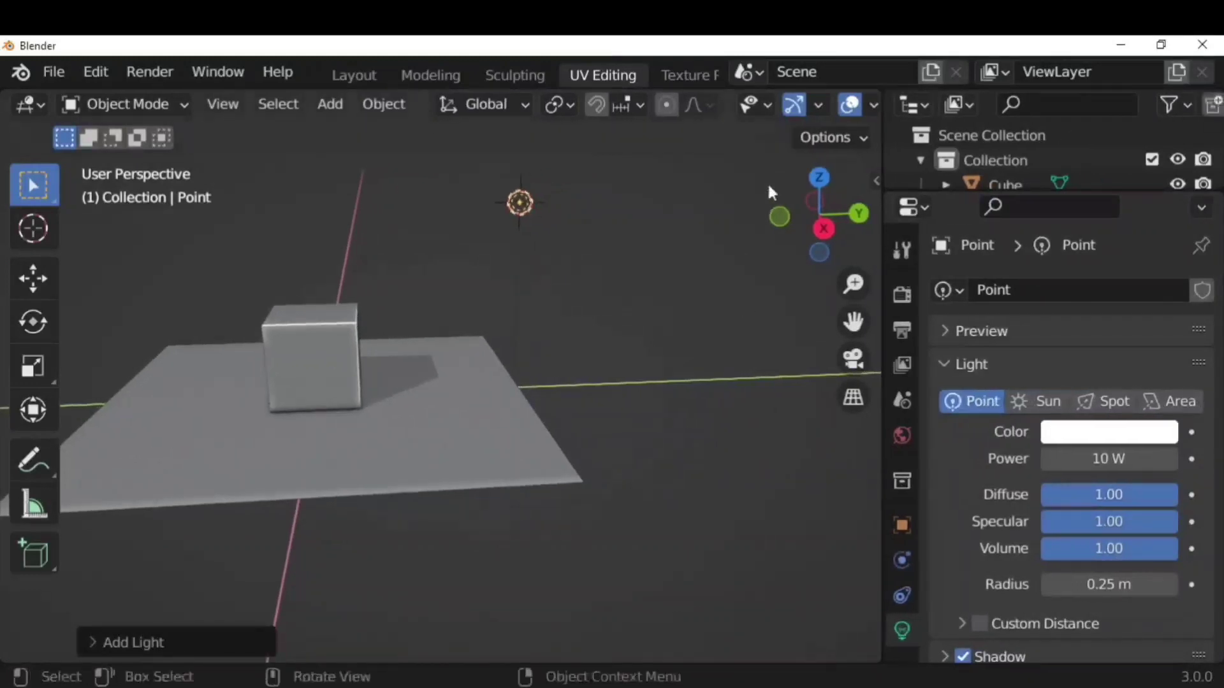
Switch to rendered shading and raise the point light's power to 100 W, then 200 W
{"action": "left_click", "coordinate": [836, 106]}
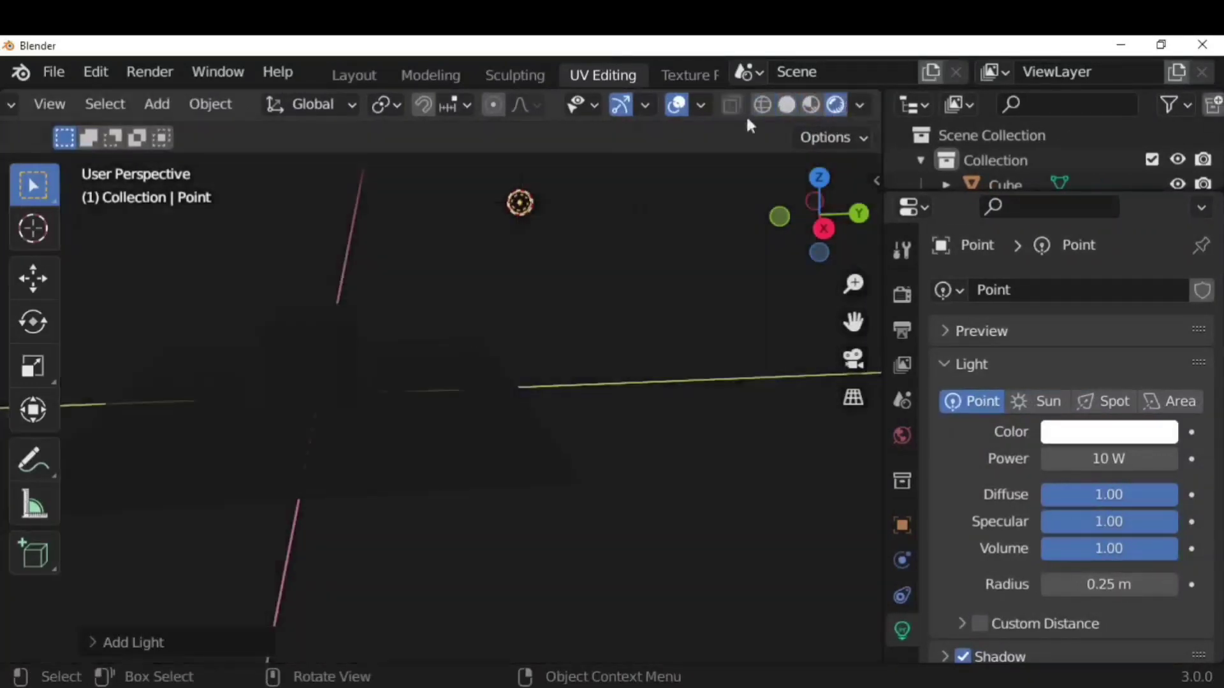
{"action": "middle_click_drag", "start_coordinate": [615, 306], "coordinate": [570, 224]}
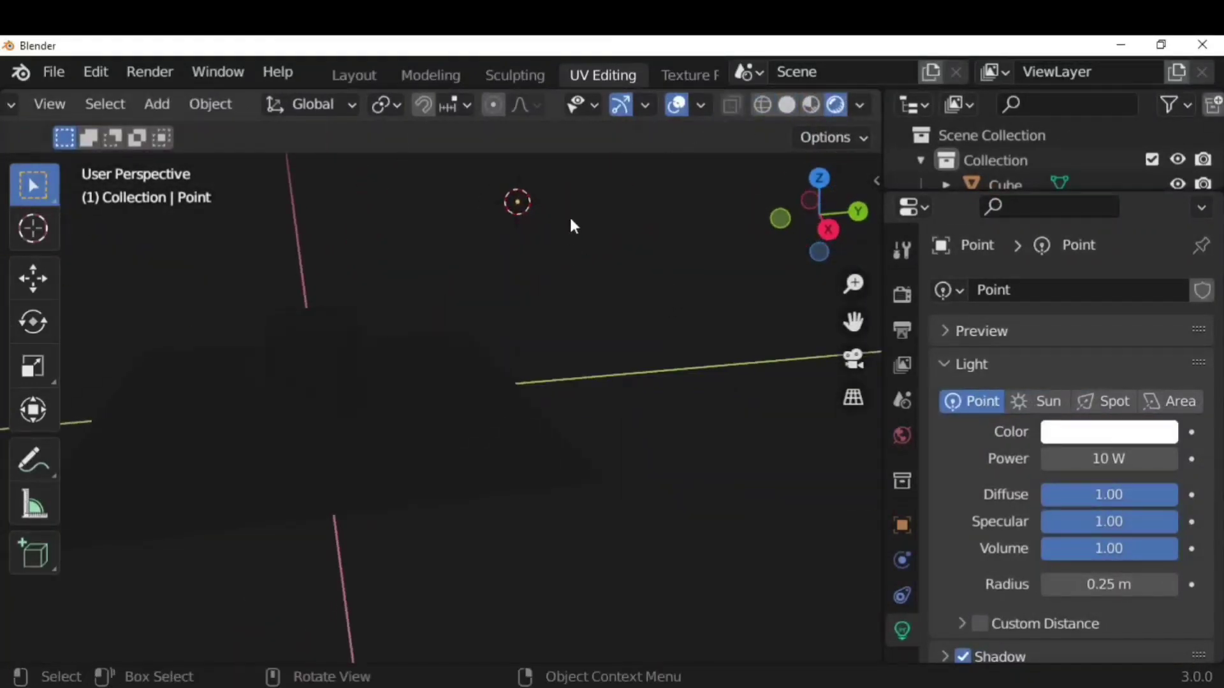
{"action": "left_click", "coordinate": [1084, 459]}
{"action": "type", "text": "100"}
{"action": "key", "text": "Return"}
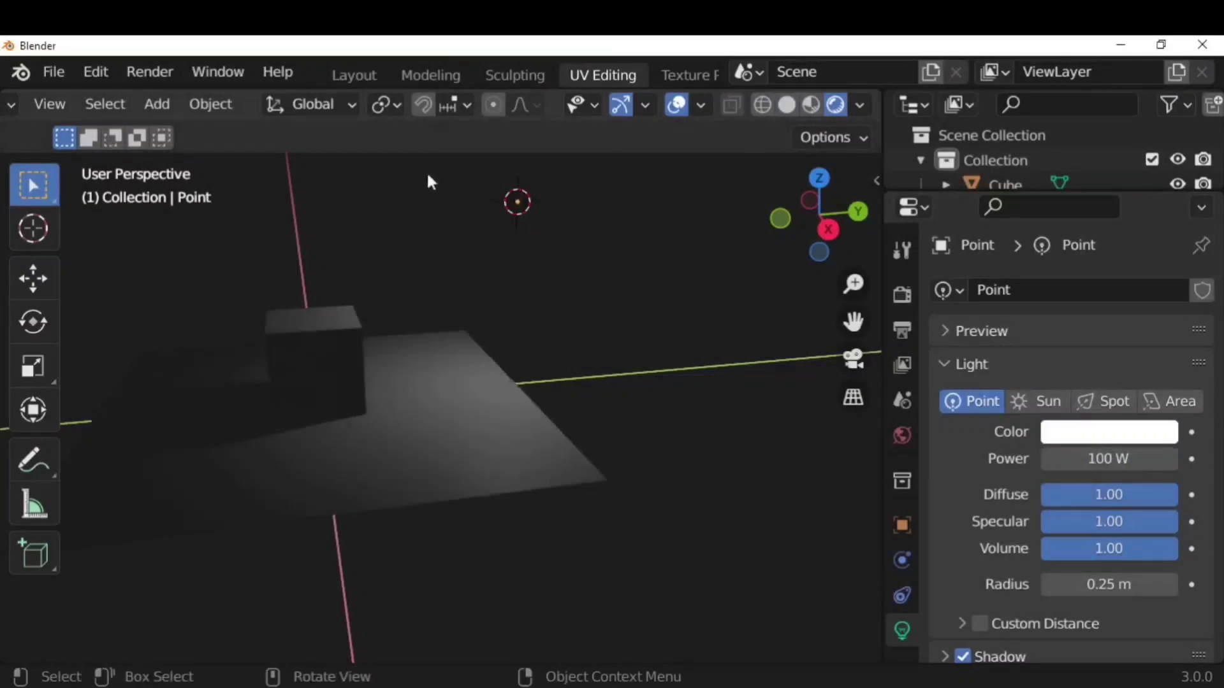
{"action": "middle_click_drag", "start_coordinate": [426, 181], "coordinate": [299, 407]}
{"action": "left_click", "coordinate": [1083, 458]}
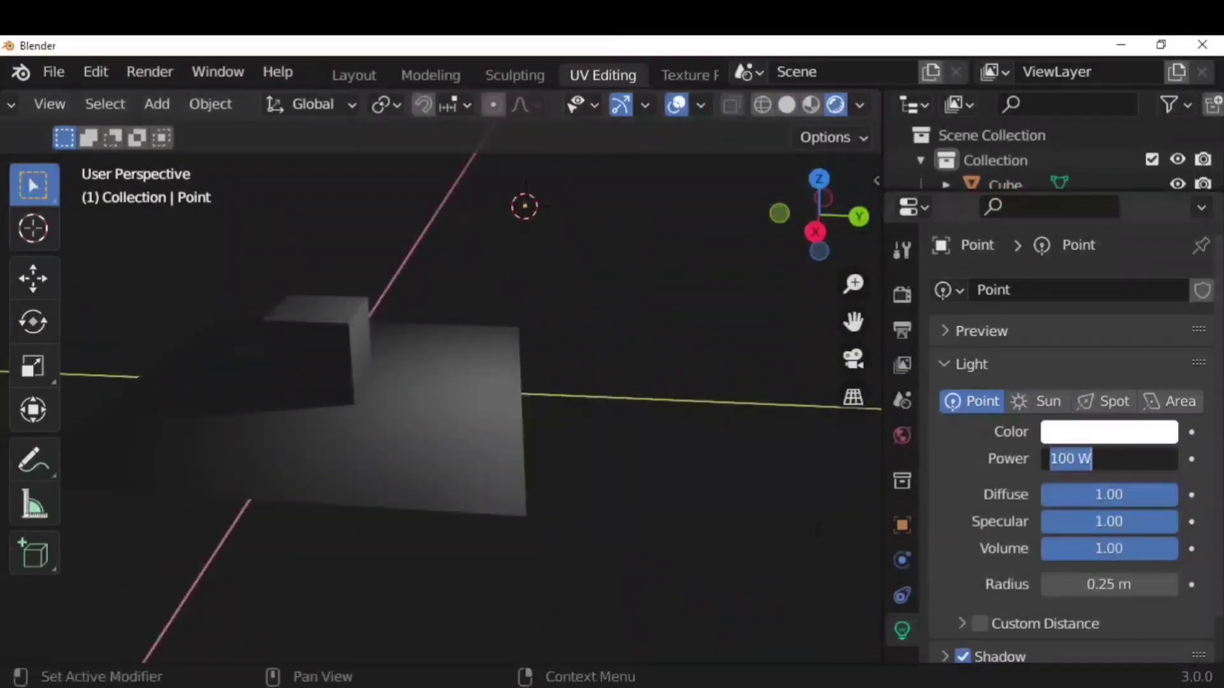
{"action": "type", "text": "200"}
{"action": "key", "text": "Return"}
Expand the light's Shadow settings, toggle shadows off and back on, and enable Contact Shadows
{"action": "middle_click_drag", "start_coordinate": [808, 529], "coordinate": [733, 497]}
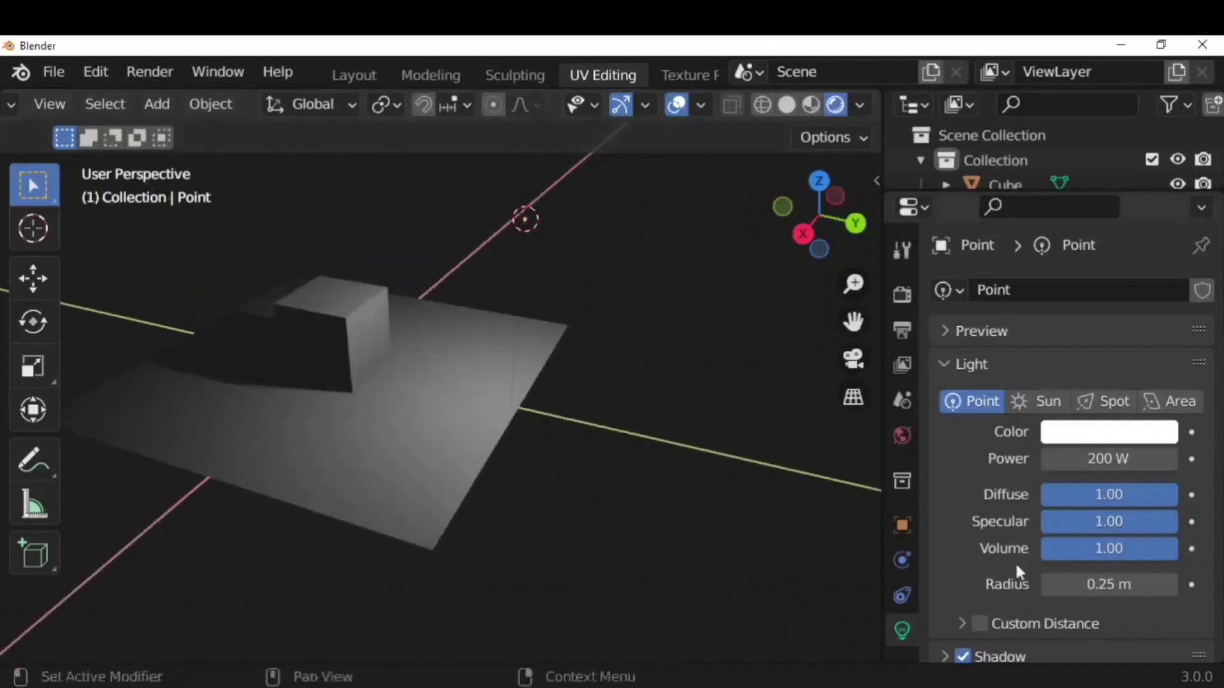
{"action": "scroll", "coordinate": [946, 612], "scroll_direction": "down", "scroll_amount": 2}
{"action": "left_click", "coordinate": [945, 613]}
{"action": "scroll", "coordinate": [1020, 415], "scroll_direction": "down", "scroll_amount": 4}
{"action": "left_click", "coordinate": [963, 413]}
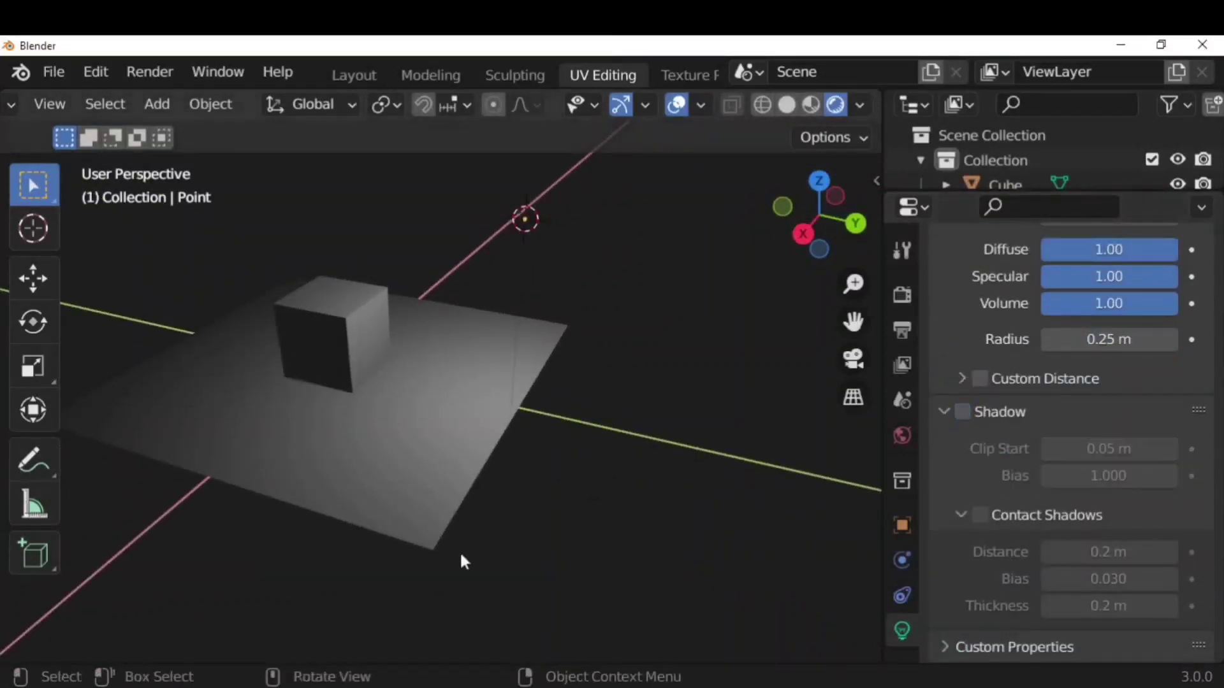
{"action": "middle_click_drag", "start_coordinate": [460, 551], "coordinate": [295, 377]}
{"action": "left_click", "coordinate": [963, 413]}
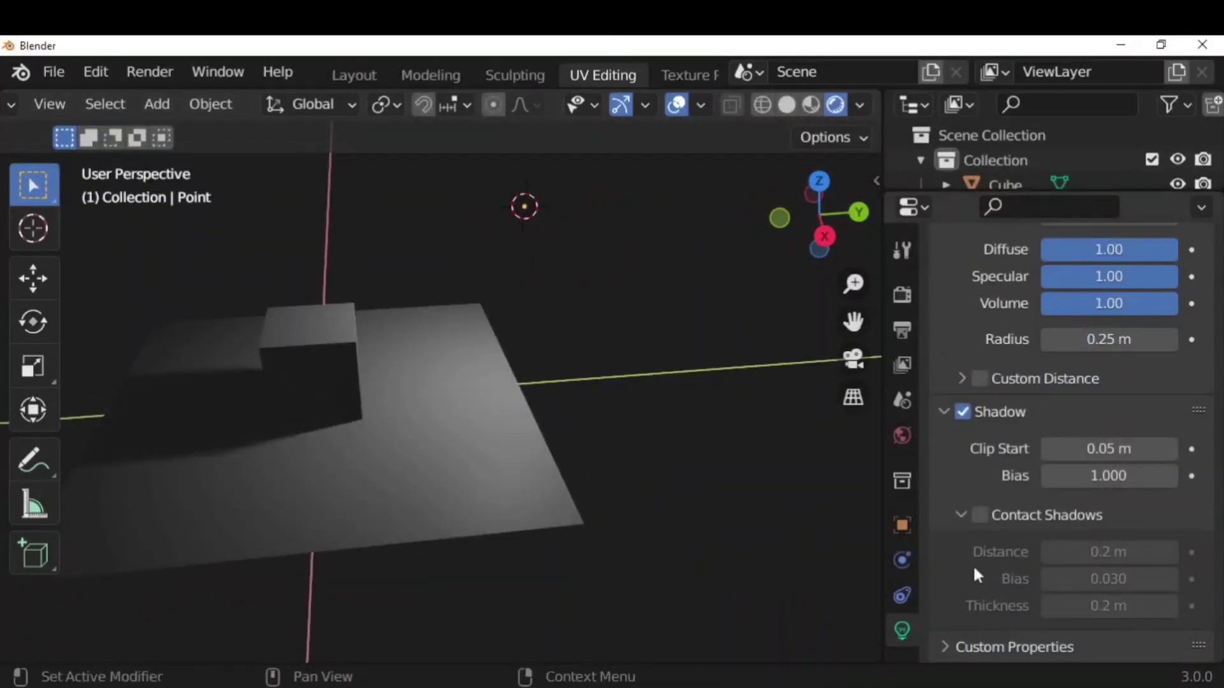
{"action": "left_click", "coordinate": [975, 514]}
Compare the cube's shadow with contact shadows off and on, leaving them enabled
{"action": "scroll", "coordinate": [391, 429], "scroll_direction": "up", "scroll_amount": 4}
{"action": "middle_click_drag", "start_coordinate": [390, 429], "coordinate": [1016, 529]}
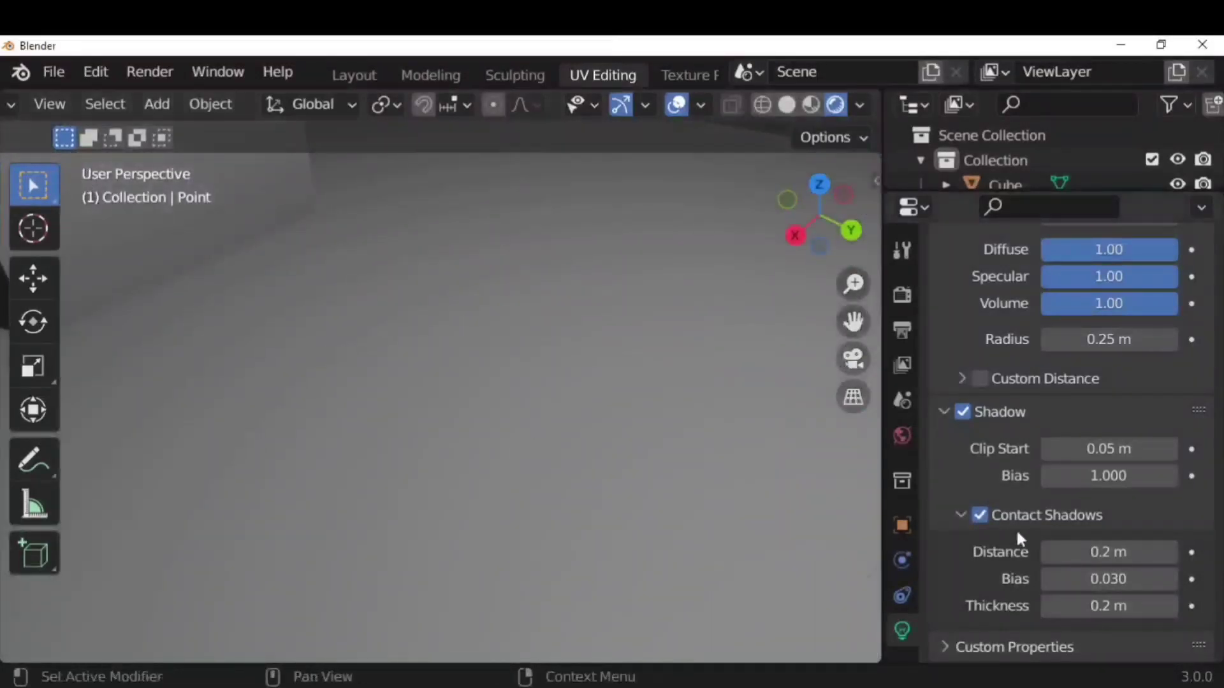
{"action": "left_click", "coordinate": [980, 514]}
{"action": "left_click", "coordinate": [979, 515]}
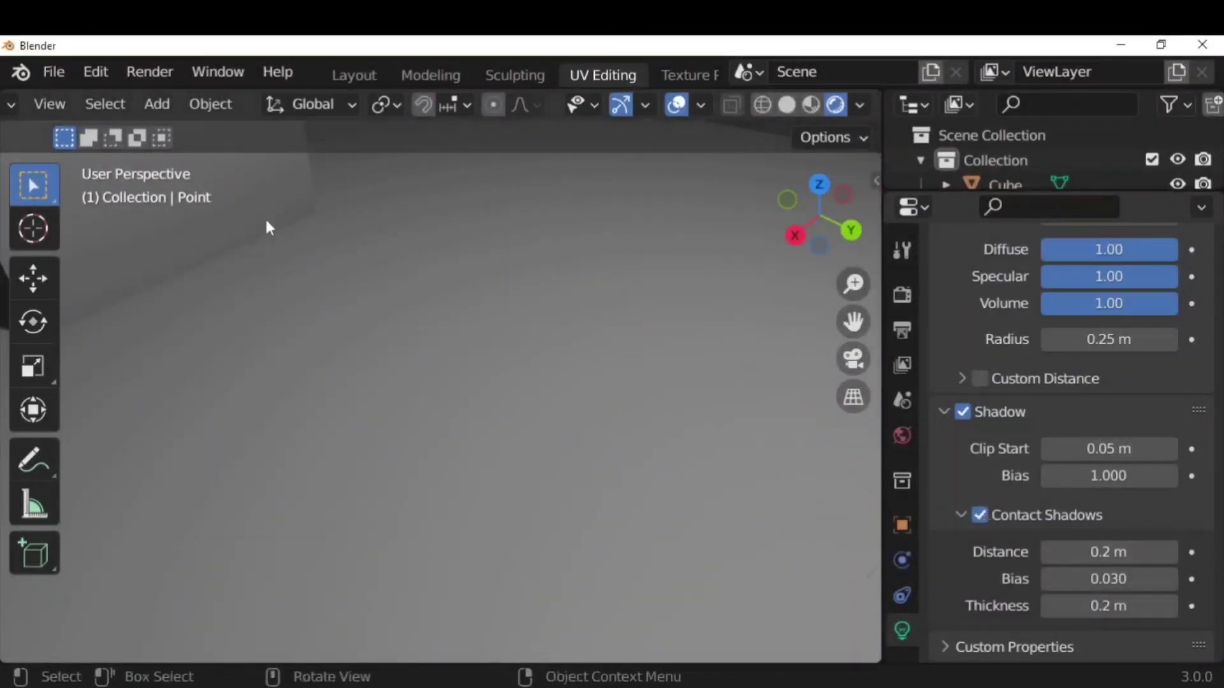
{"action": "middle_click_drag", "start_coordinate": [268, 228], "coordinate": [462, 453]}
{"action": "scroll", "coordinate": [623, 510], "scroll_direction": "down", "scroll_amount": 4}
{"action": "middle_click_drag", "start_coordinate": [623, 510], "coordinate": [834, 462]}
{"action": "scroll", "coordinate": [992, 507], "scroll_direction": "up", "scroll_amount": 8}
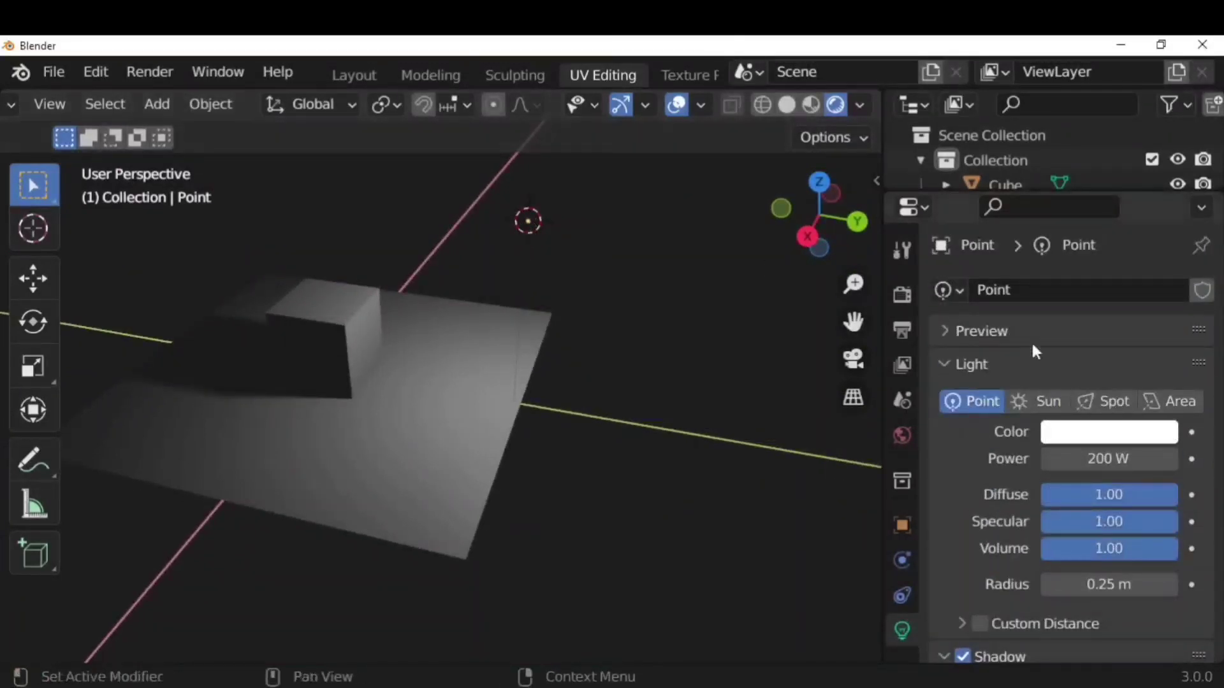
Make the light a spotlight aimed at the cube and adjust its beam angle
{"action": "left_click", "coordinate": [1103, 401]}
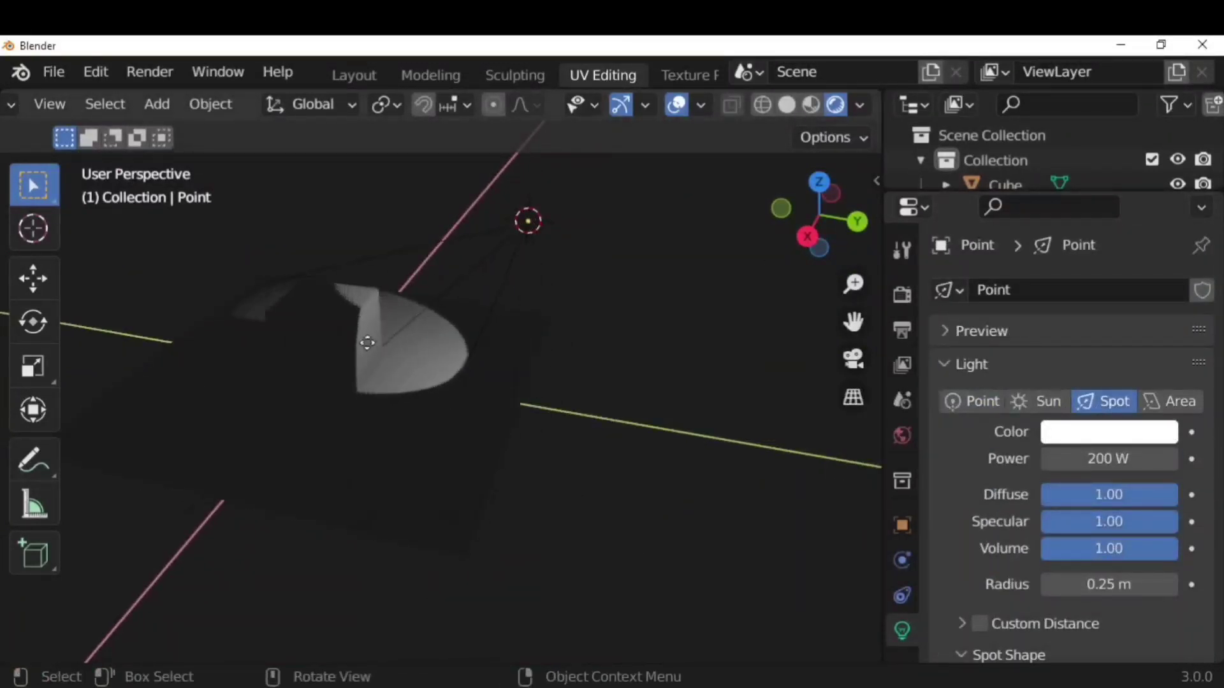
{"action": "mouse_move", "coordinate": [367, 343]}
{"action": "left_mouse_down"}
{"action": "mouse_move", "coordinate": [437, 295]}
{"action": "mouse_move", "coordinate": [369, 328]}
{"action": "left_mouse_up"}
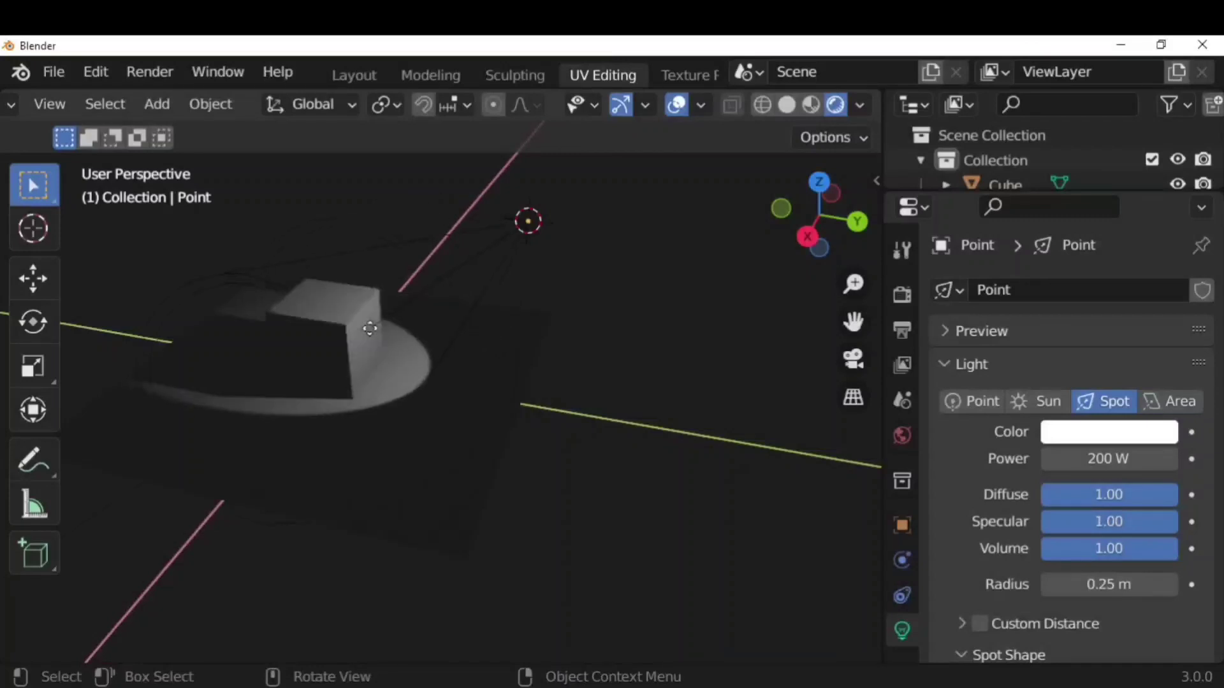
{"action": "mouse_move", "coordinate": [428, 284]}
{"action": "left_mouse_down"}
{"action": "mouse_move", "coordinate": [478, 275]}
{"action": "mouse_move", "coordinate": [535, 299]}
{"action": "left_mouse_up"}
{"action": "left_click", "coordinate": [788, 105]}
Widen the spotlight's cone in rendered view, then change the light to an Area light
{"action": "left_click", "coordinate": [833, 107]}
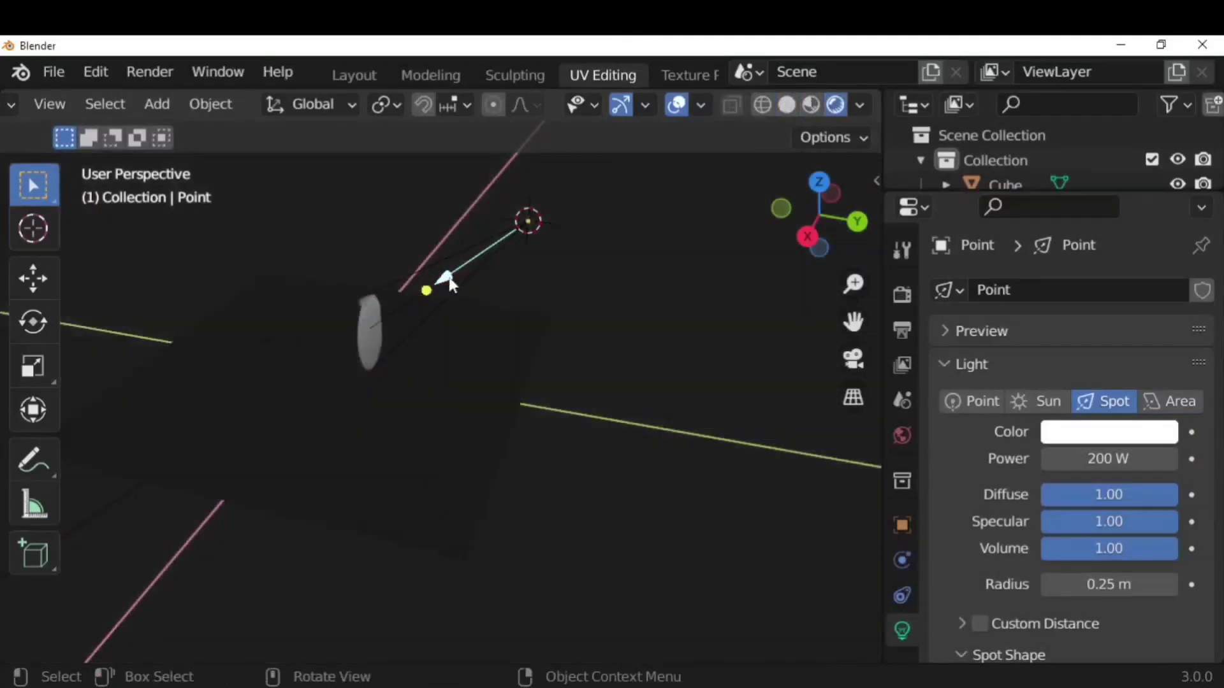
{"action": "mouse_move", "coordinate": [445, 276]}
{"action": "left_mouse_down"}
{"action": "mouse_move", "coordinate": [457, 270]}
{"action": "mouse_move", "coordinate": [417, 296]}
{"action": "left_mouse_up"}
{"action": "middle_click_drag", "start_coordinate": [586, 352], "coordinate": [505, 376]}
{"action": "left_click", "coordinate": [1176, 402]}
Scale the area light with S to resize it
{"action": "scroll", "coordinate": [598, 335], "scroll_direction": "down", "scroll_amount": 2}
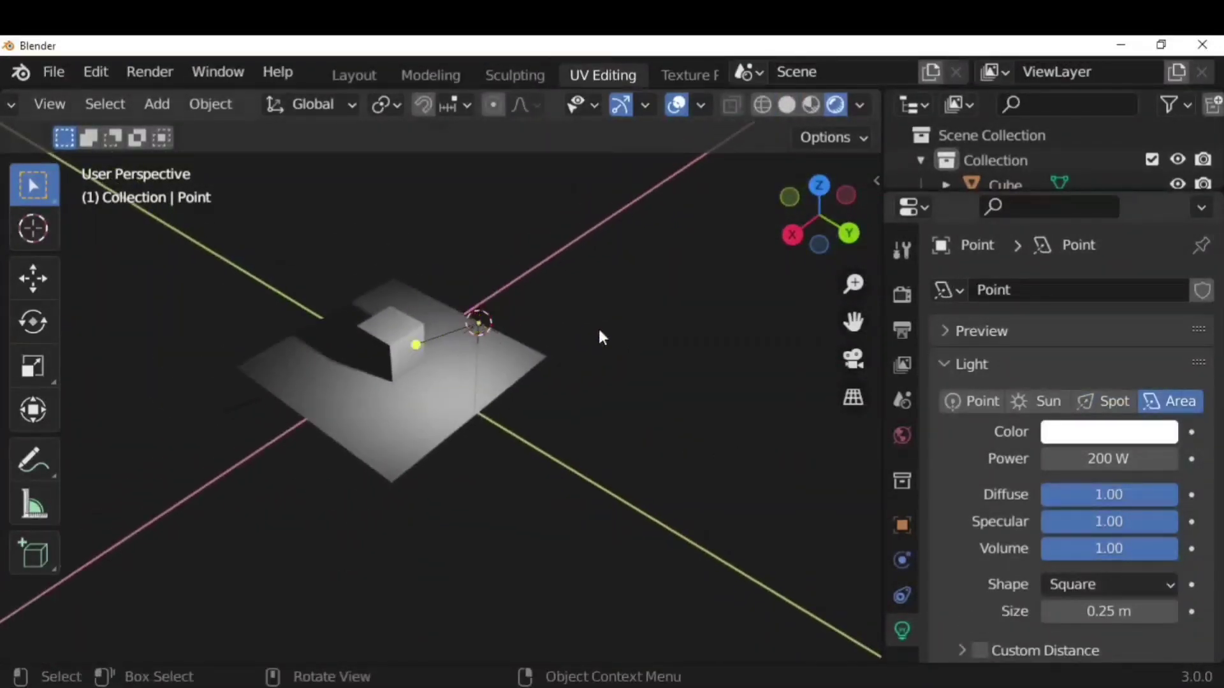
{"action": "scroll", "coordinate": [533, 259], "scroll_direction": "up", "scroll_amount": 3}
{"action": "middle_click_drag", "start_coordinate": [533, 259], "coordinate": [554, 544]}
{"action": "scroll", "coordinate": [555, 543], "scroll_direction": "up", "scroll_amount": 3}
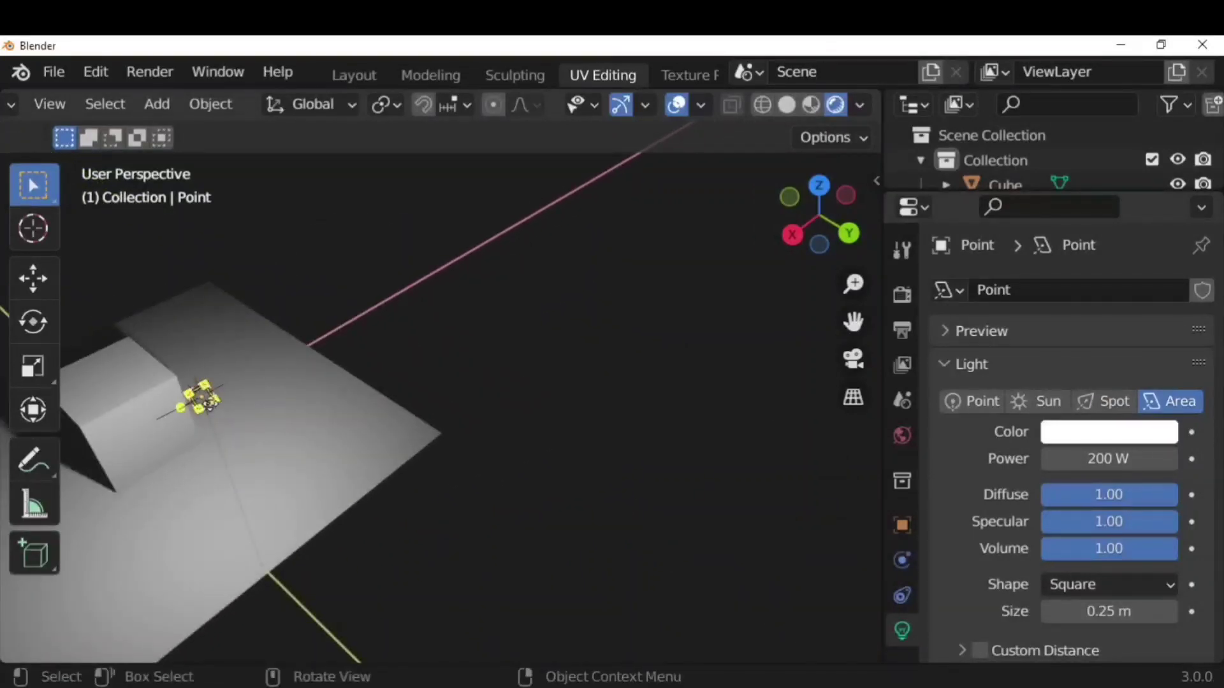
{"action": "key", "text": "s"}
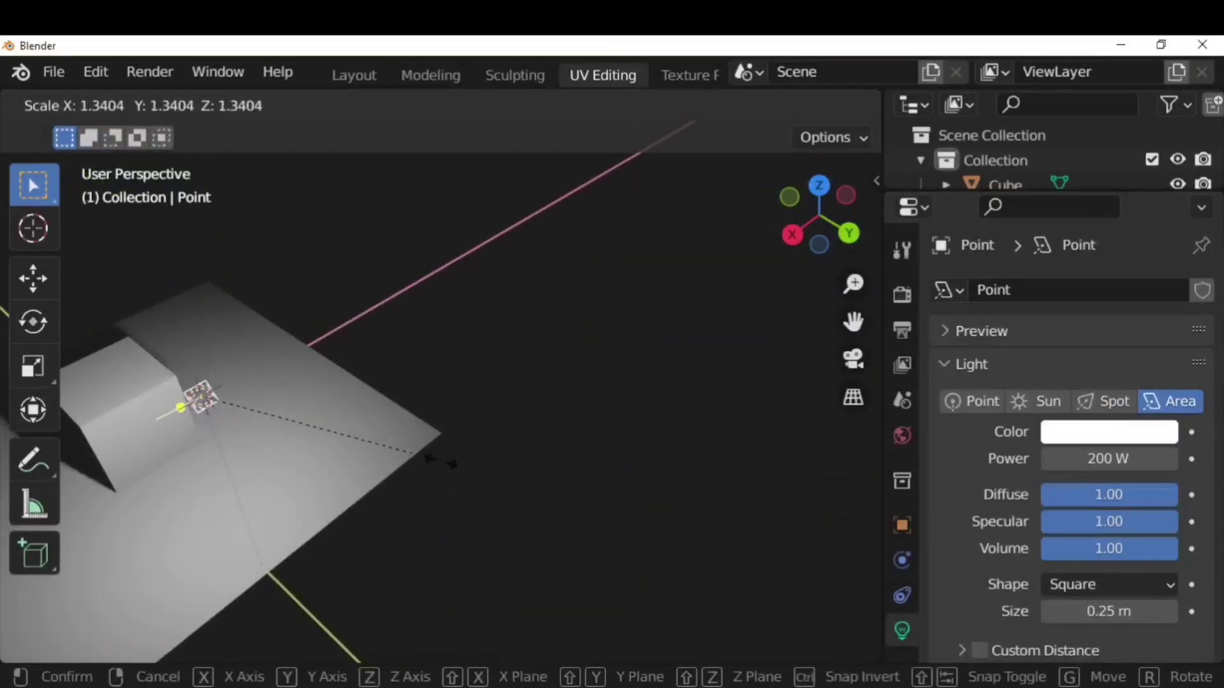
{"action": "left_click", "coordinate": [291, 489]}
{"action": "scroll", "coordinate": [291, 490], "scroll_direction": "down", "scroll_amount": 2}
{"action": "middle_click_drag", "start_coordinate": [291, 489], "coordinate": [564, 446]}
Set the area light's power to 100 W and its shape to Disk
{"action": "double_click", "coordinate": [1108, 458]}
{"action": "type", "text": "100"}
{"action": "key", "text": "Return"}
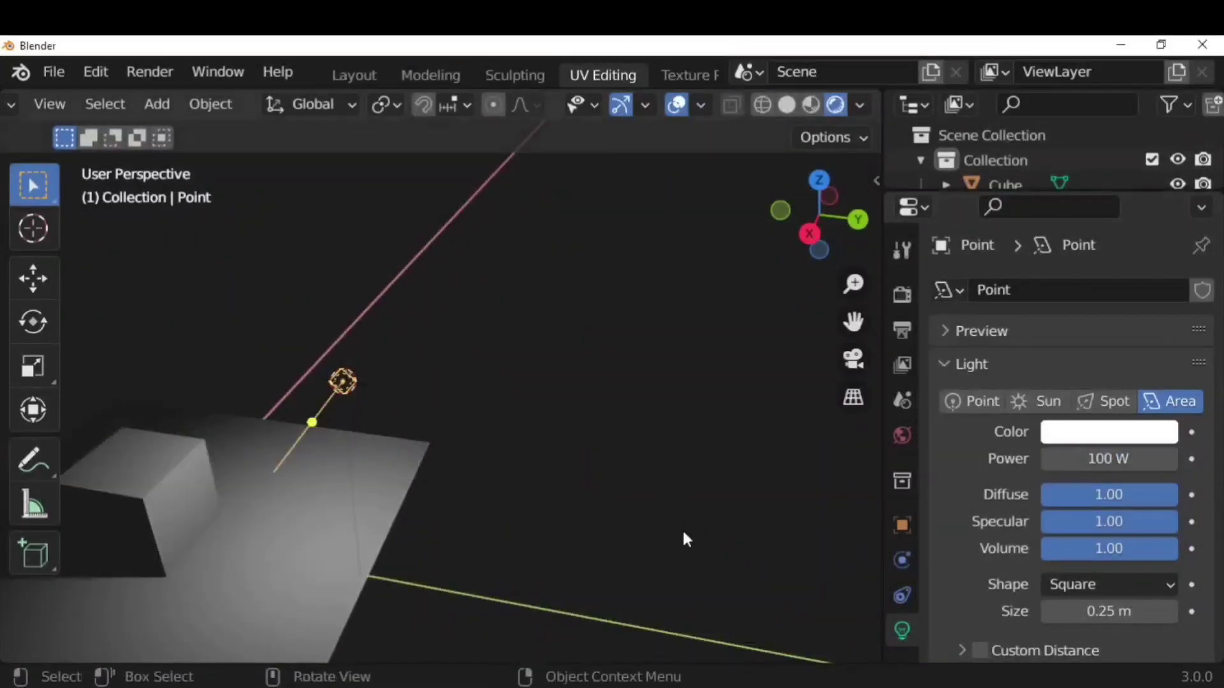
{"action": "left_click_drag", "start_coordinate": [297, 431], "coordinate": [142, 482]}
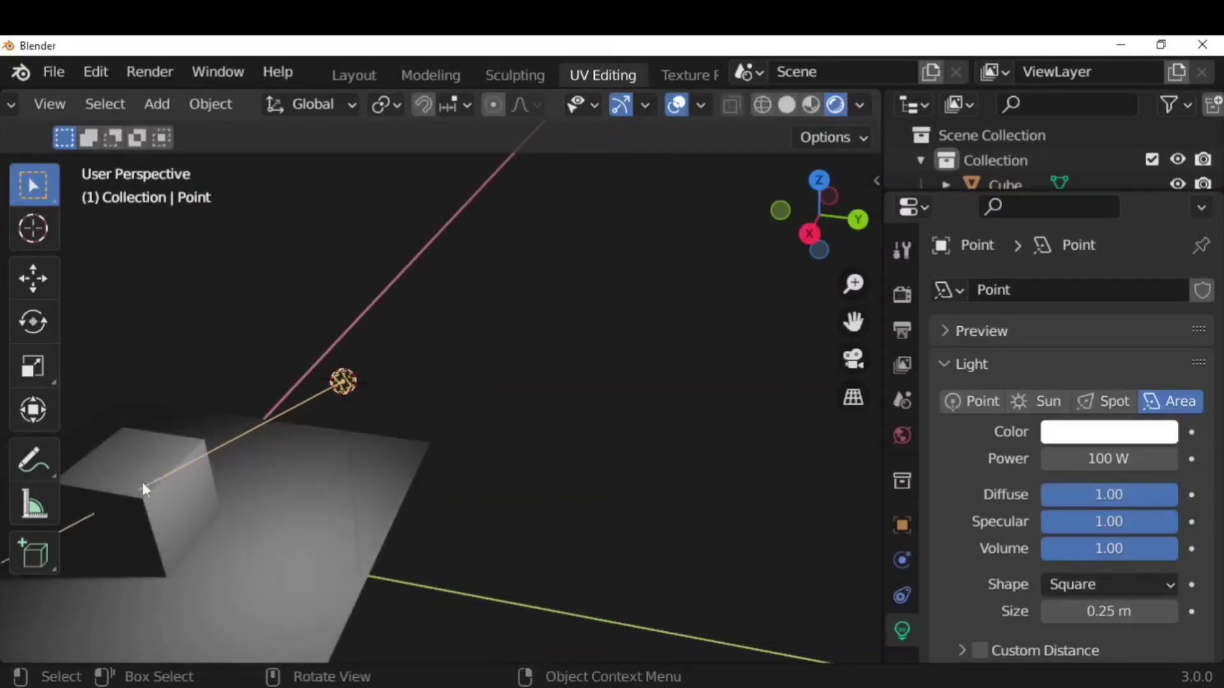
{"action": "scroll", "coordinate": [1034, 495], "scroll_direction": "down", "scroll_amount": 3}
{"action": "left_click", "coordinate": [1091, 512]}
{"action": "left_click", "coordinate": [1077, 595]}
Enlarge the disk light to 0.789 m, then shrink it to 0.28 m
{"action": "middle_click_drag", "start_coordinate": [765, 484], "coordinate": [783, 460]}
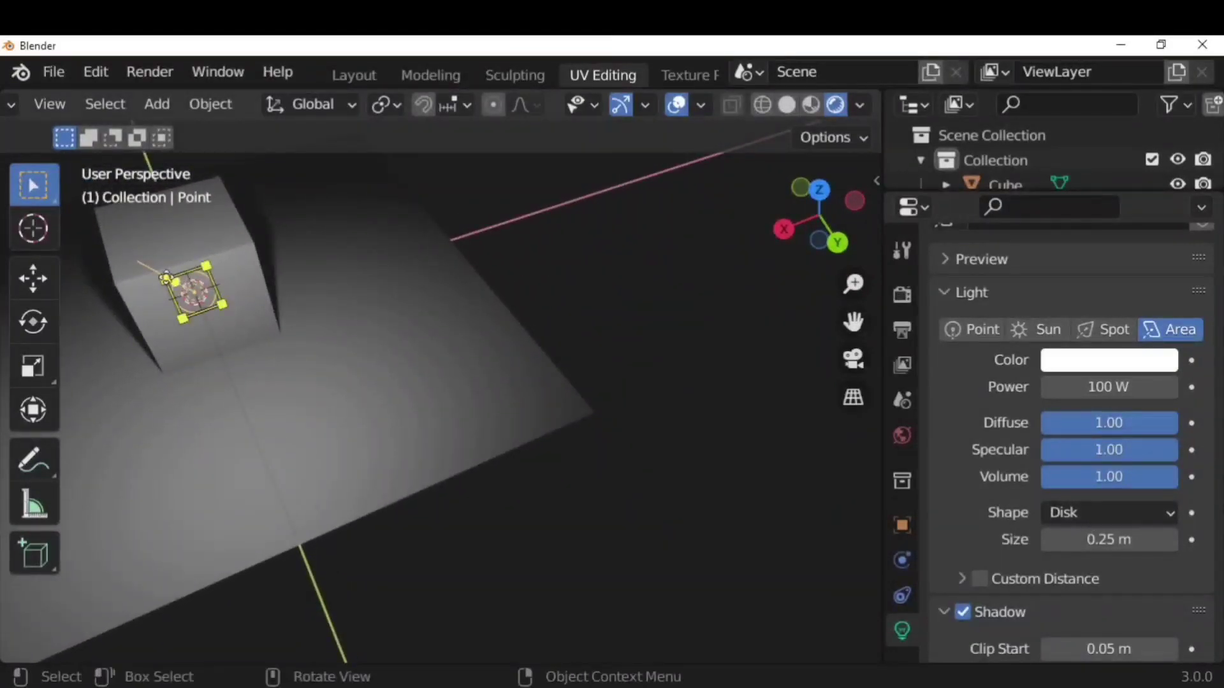
{"action": "left_click_drag", "start_coordinate": [165, 279], "coordinate": [96, 252]}
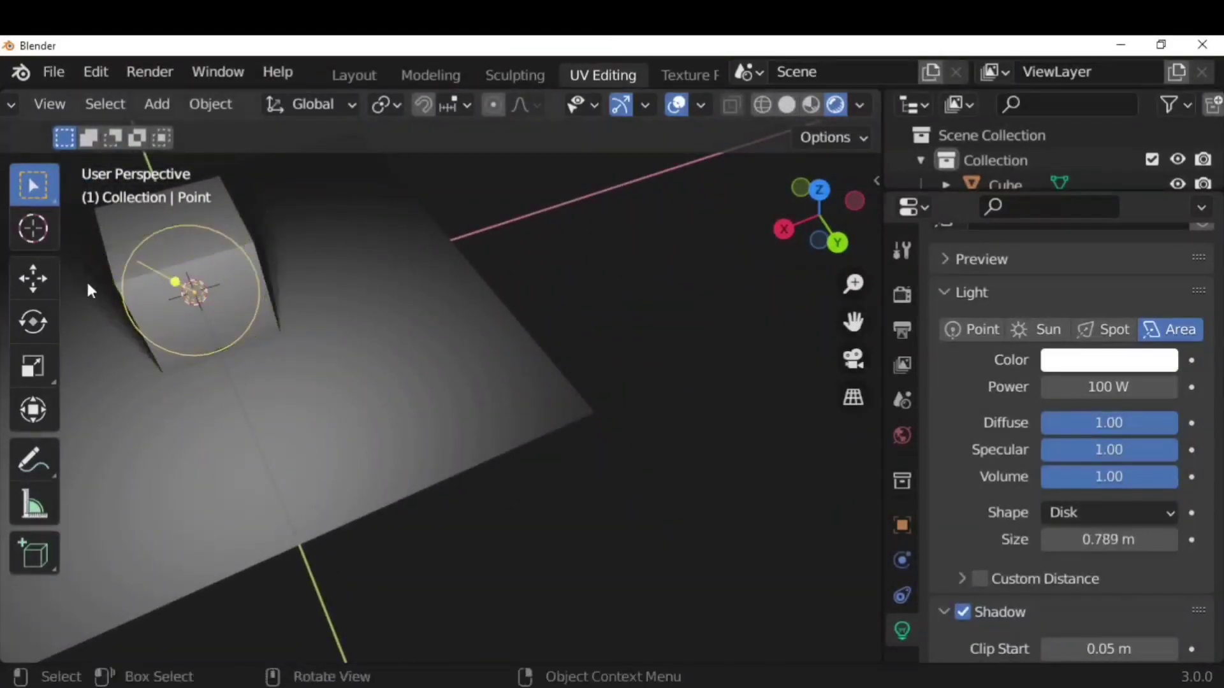
{"action": "left_click", "coordinate": [158, 267]}
{"action": "left_click", "coordinate": [251, 319]}
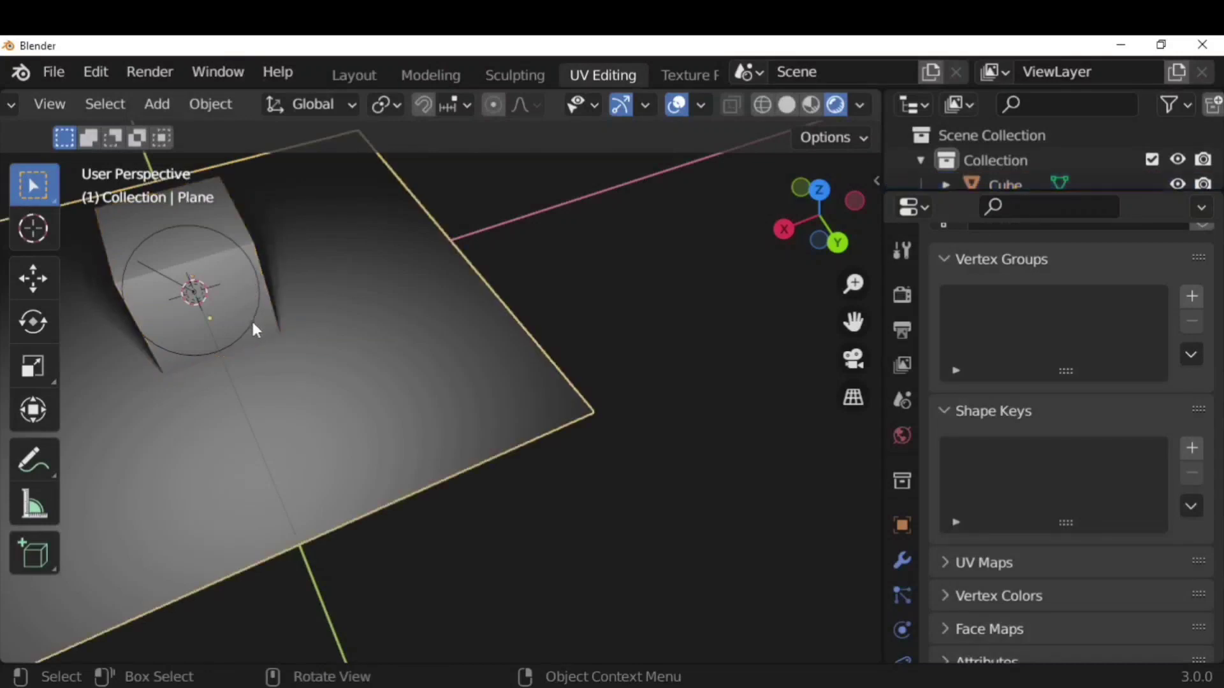
{"action": "left_click", "coordinate": [252, 319]}
{"action": "left_click_drag", "start_coordinate": [253, 325], "coordinate": [246, 318]}
Change the area light's shape to Ellipse
{"action": "middle_click_drag", "start_coordinate": [245, 318], "coordinate": [331, 300]}
{"action": "left_click", "coordinate": [1109, 512]}
{"action": "left_click", "coordinate": [1077, 620]}
{"action": "middle_click_drag", "start_coordinate": [404, 382], "coordinate": [612, 383]}
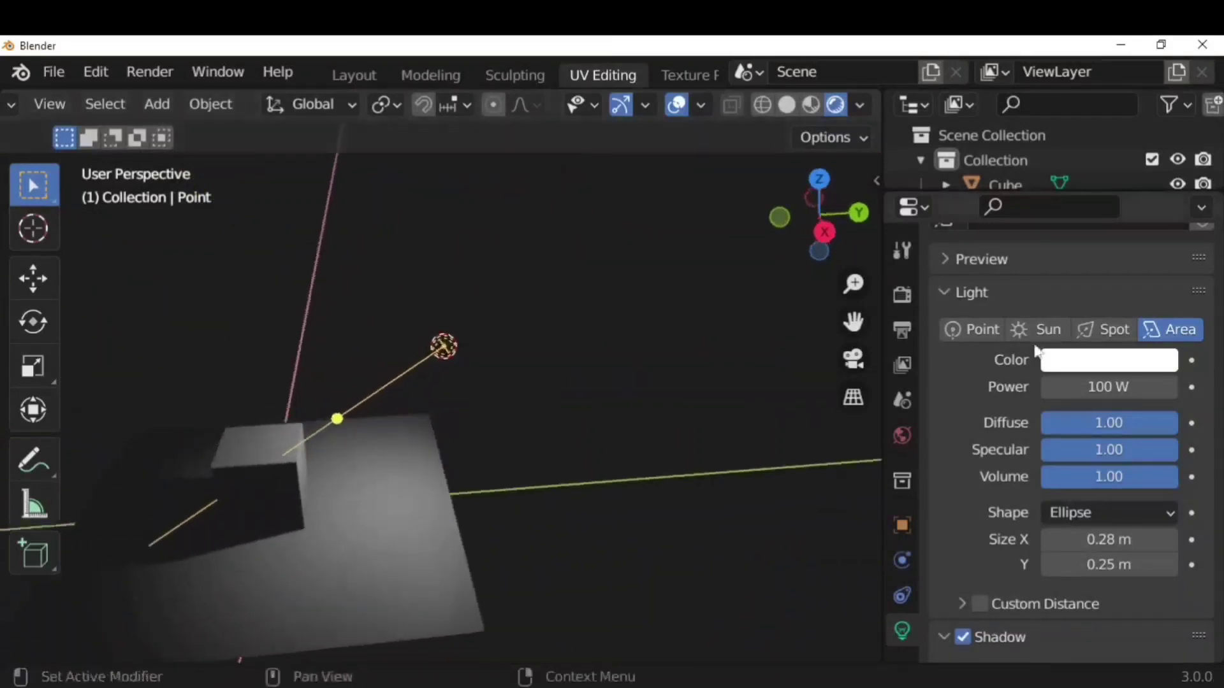
Turn the light into a Sun with strength 1
{"action": "left_click", "coordinate": [1036, 329]}
{"action": "left_click", "coordinate": [1108, 387]}
{"action": "type", "text": "1"}
{"action": "key", "text": "Return"}
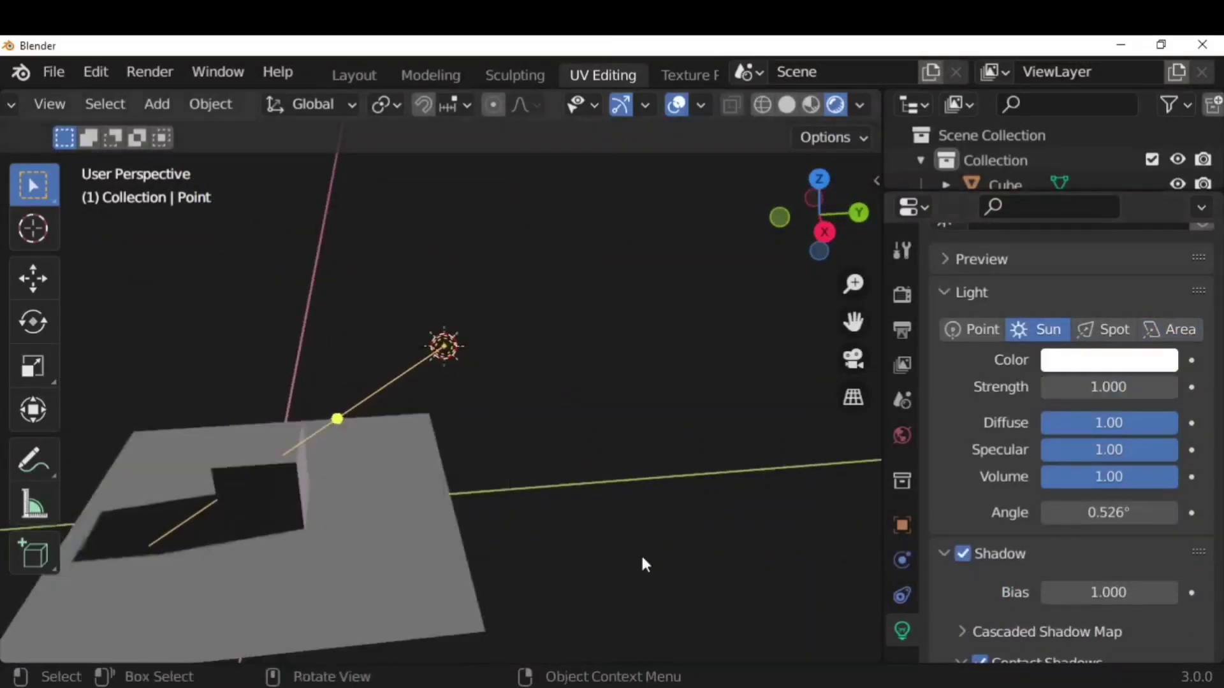
Re-aim the sunlight onto the plane and move it with G
{"action": "middle_click_drag", "start_coordinate": [530, 342], "coordinate": [424, 492]}
{"action": "left_click_drag", "start_coordinate": [423, 492], "coordinate": [336, 395]}
{"action": "left_click", "coordinate": [330, 401]}
{"action": "left_click", "coordinate": [457, 381]}
{"action": "key", "text": "g"}
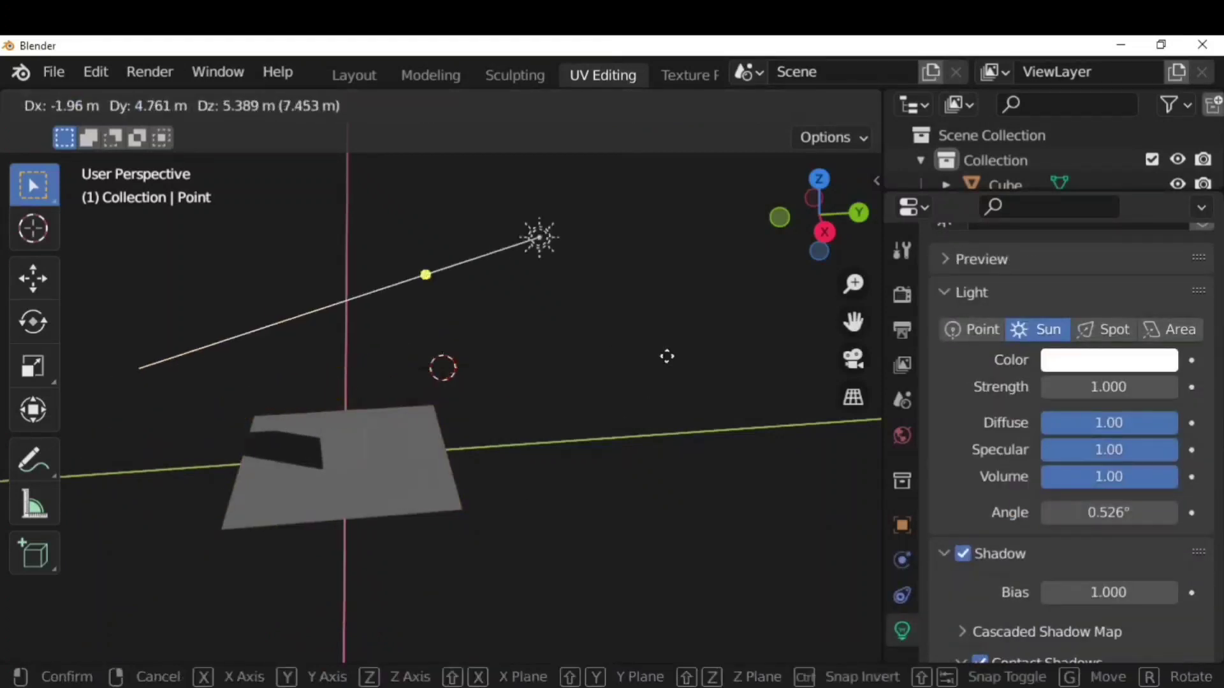
{"action": "left_click", "coordinate": [439, 422]}
Try different sunlight hues, then test the Point and Spot light types
{"action": "middle_click_drag", "start_coordinate": [564, 337], "coordinate": [605, 396]}
{"action": "left_click", "coordinate": [1078, 362]}
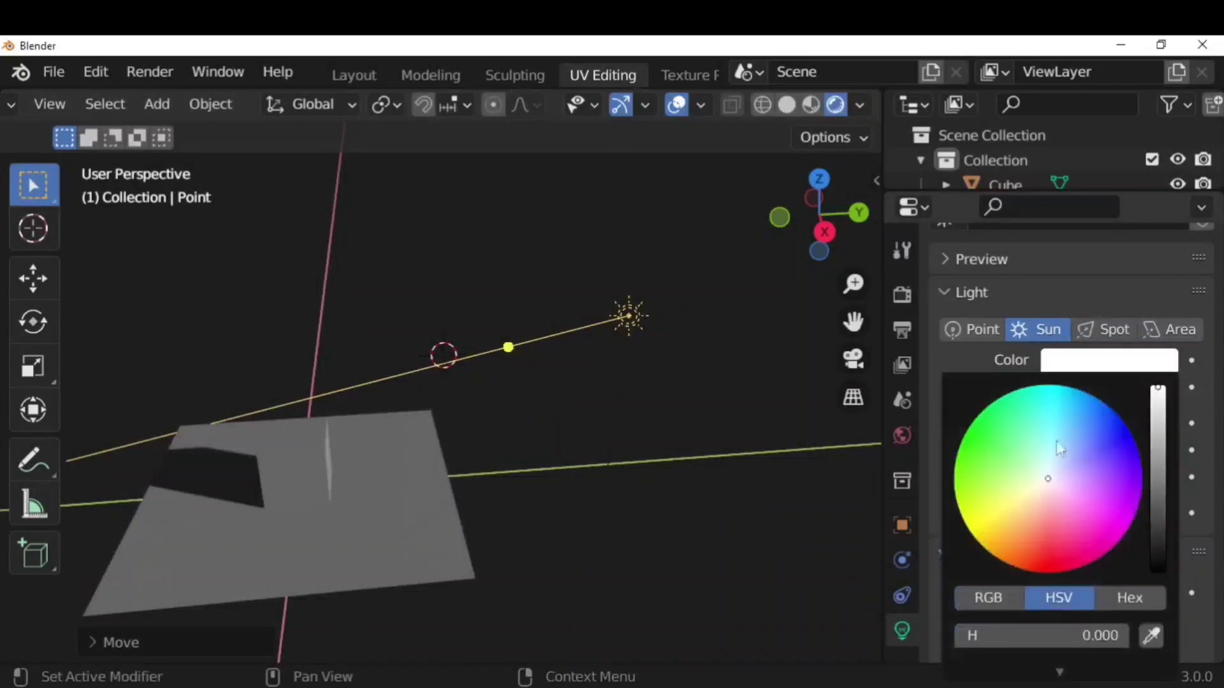
{"action": "mouse_move", "coordinate": [1045, 477]}
{"action": "left_mouse_down"}
{"action": "mouse_move", "coordinate": [1103, 431]}
{"action": "mouse_move", "coordinate": [1114, 511]}
{"action": "mouse_move", "coordinate": [1000, 510]}
{"action": "mouse_move", "coordinate": [1044, 480]}
{"action": "left_mouse_up"}
{"action": "left_click", "coordinate": [973, 329]}
{"action": "left_click", "coordinate": [1112, 329]}
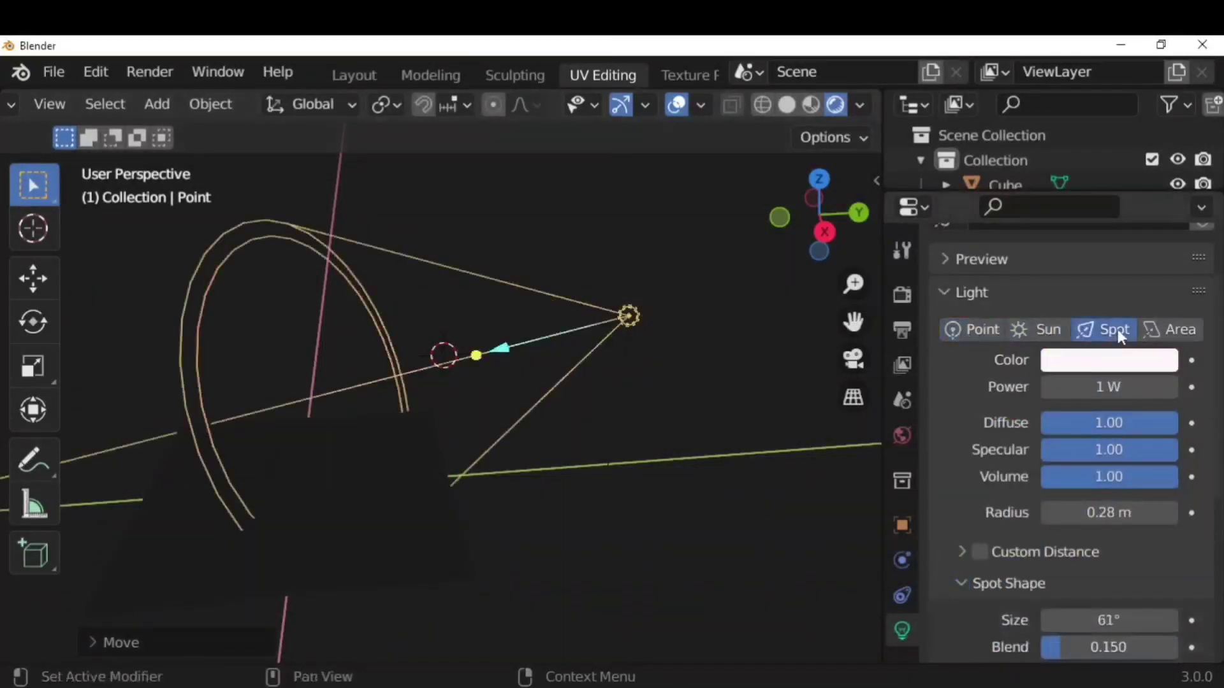
Make it an Area light at 200 W with a warm peach colour
{"action": "left_click", "coordinate": [1168, 329]}
{"action": "left_click", "coordinate": [1109, 387]}
{"action": "type", "text": "200"}
{"action": "key", "text": "Return"}
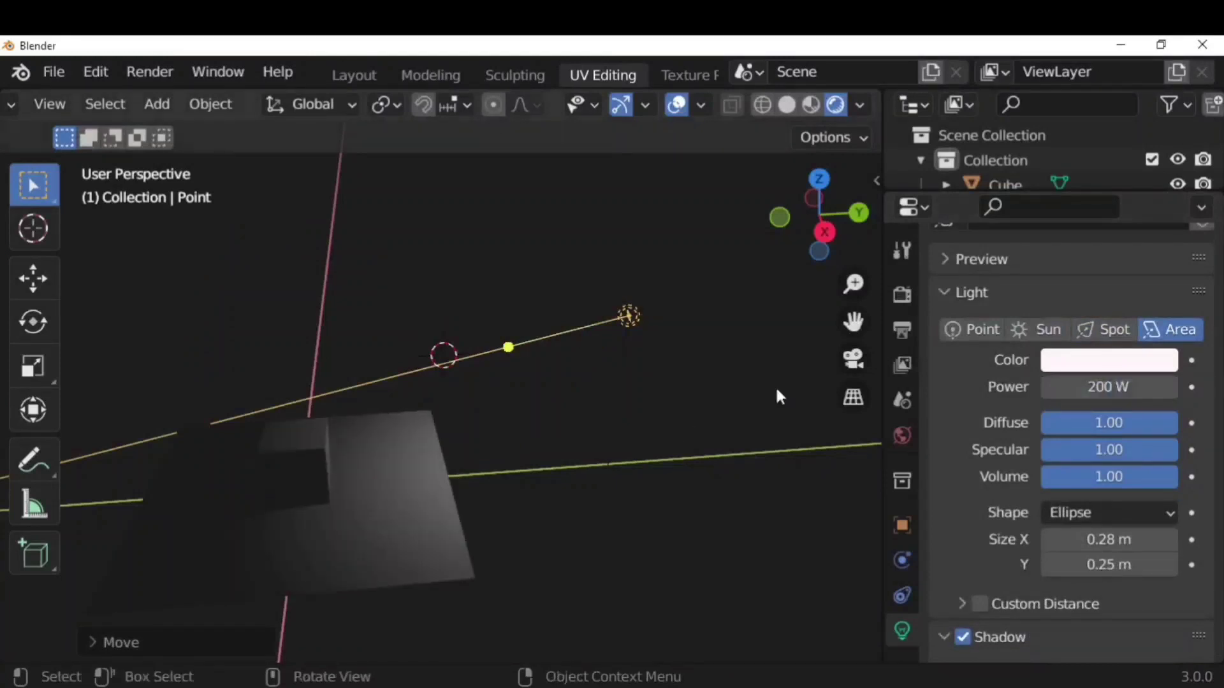
{"action": "left_click", "coordinate": [1067, 365]}
{"action": "left_click_drag", "start_coordinate": [1045, 487], "coordinate": [1017, 507]}
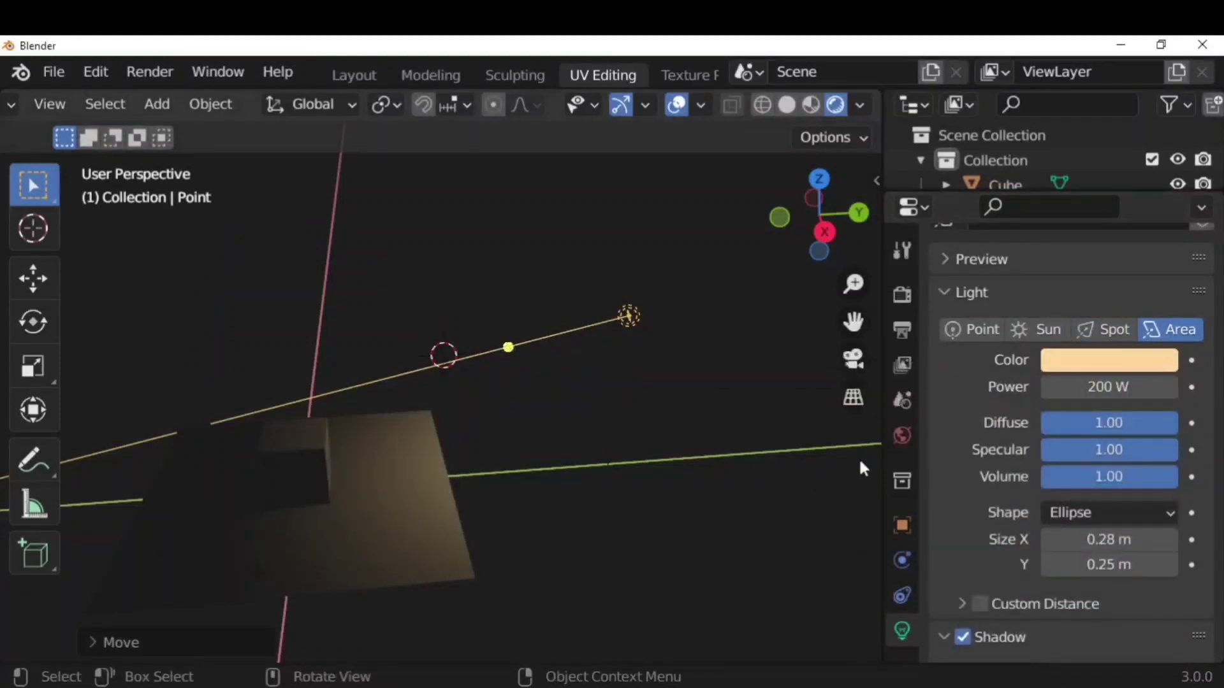
{"action": "scroll", "coordinate": [1033, 443], "scroll_direction": "down", "scroll_amount": 8}
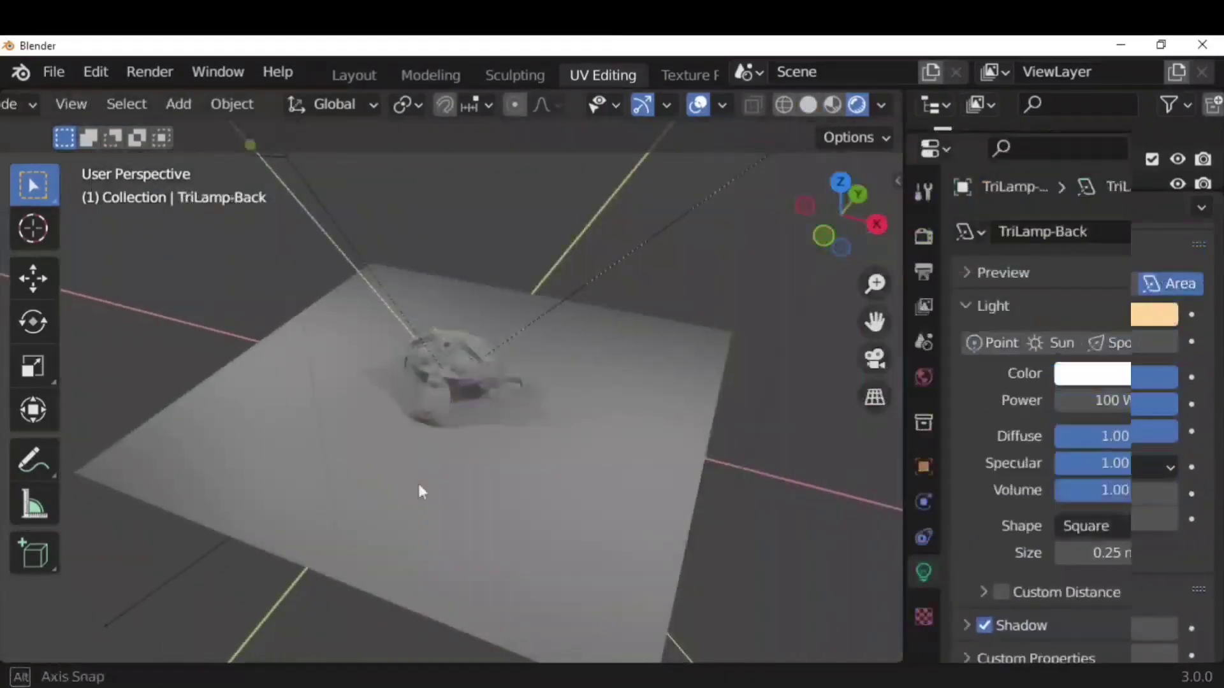
{"action": "middle_click_drag", "start_coordinate": [447, 408], "coordinate": [848, 575]}
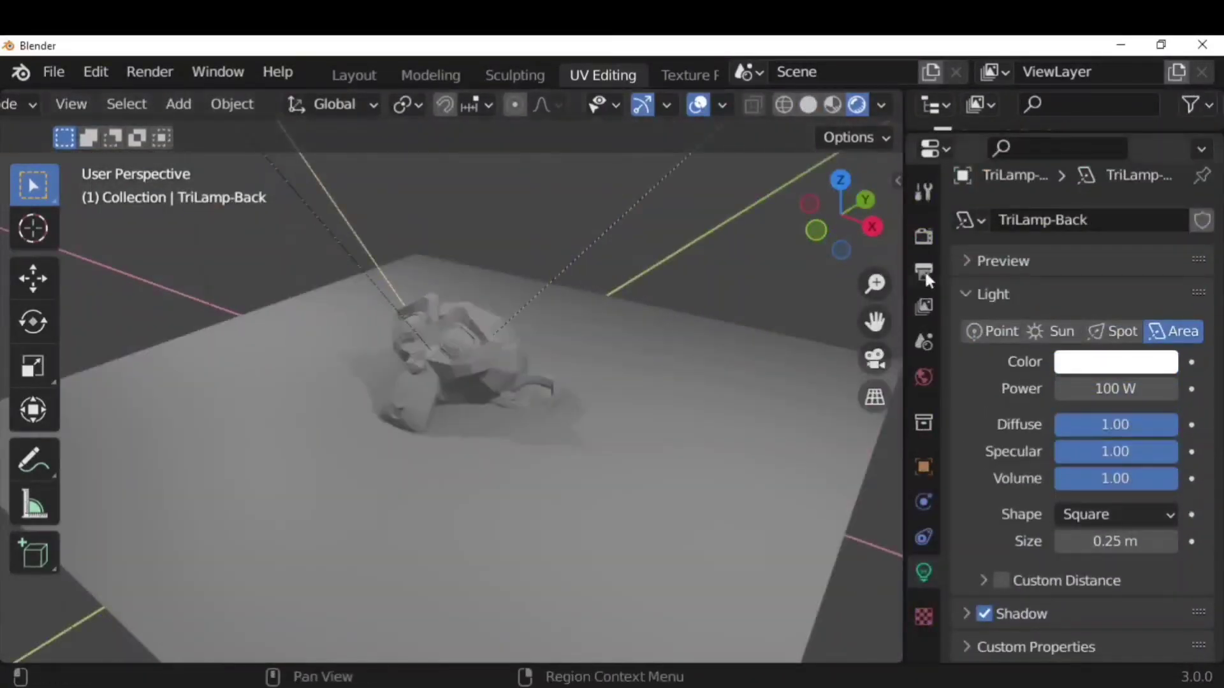
Enable Ambient Occlusion and raise its Trace Precision to 0.543
{"action": "left_click", "coordinate": [923, 236]}
{"action": "left_click", "coordinate": [984, 393]}
{"action": "left_click", "coordinate": [963, 395]}
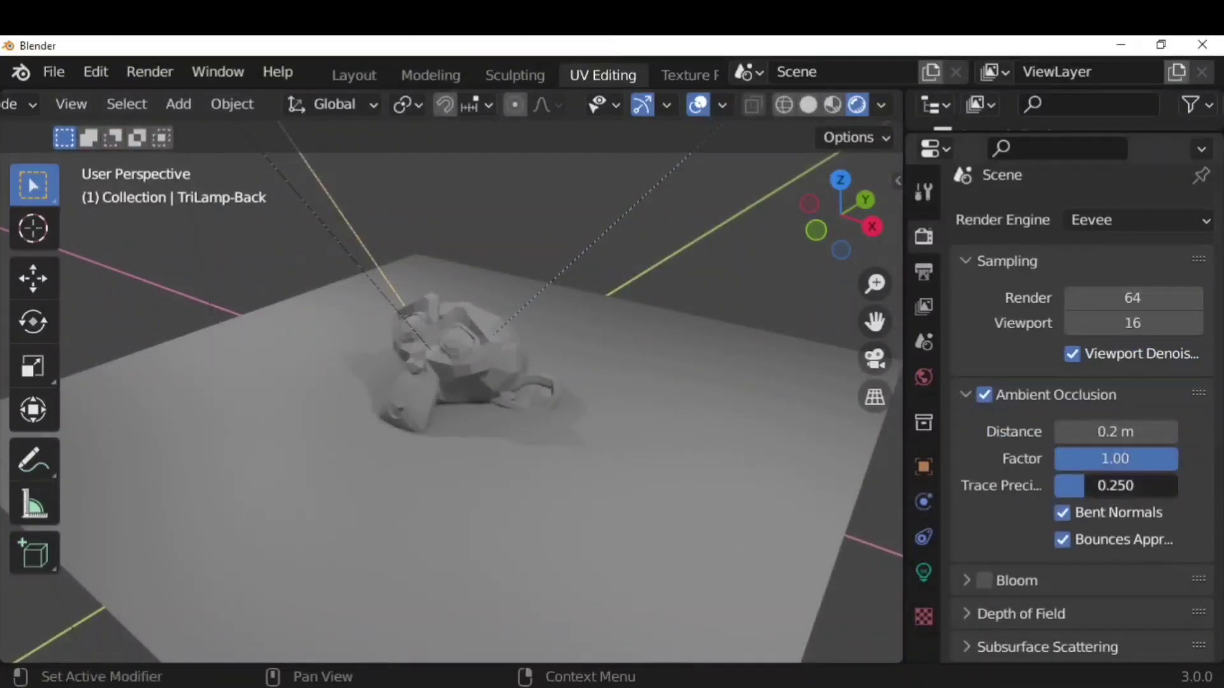
{"action": "left_click_drag", "start_coordinate": [1115, 486], "coordinate": [1119, 486]}
{"action": "scroll", "coordinate": [399, 441], "scroll_direction": "up", "scroll_amount": 4}
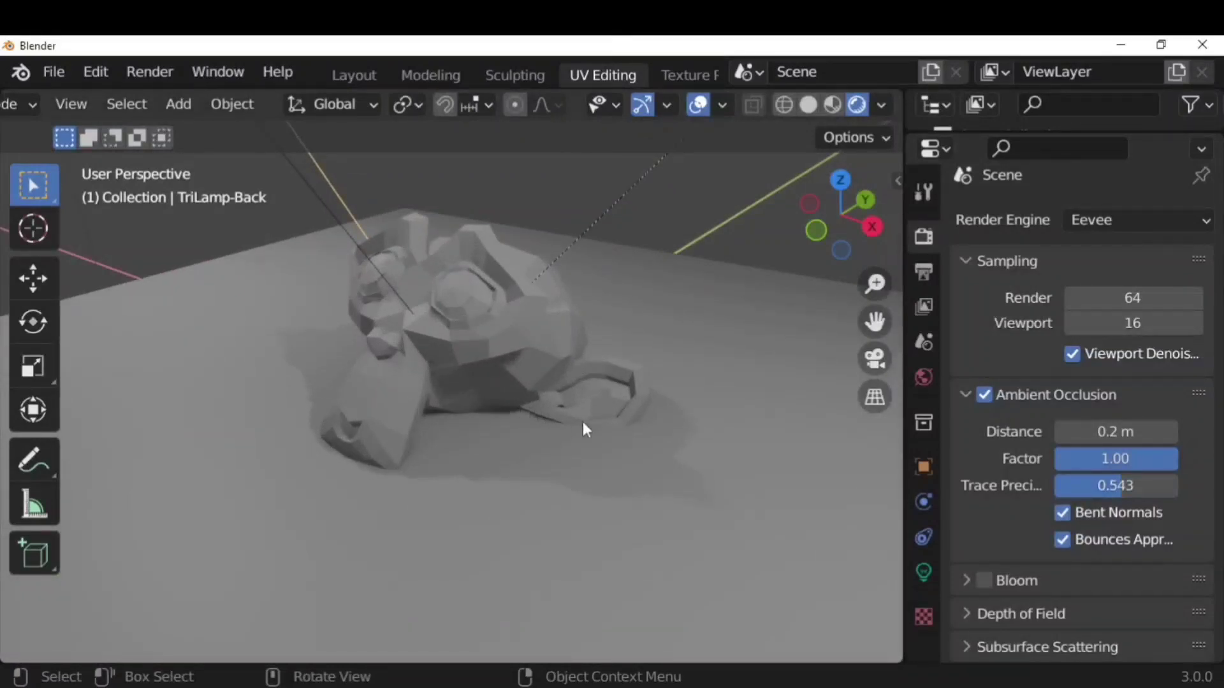
{"action": "scroll", "coordinate": [775, 460], "scroll_direction": "down", "scroll_amount": 6}
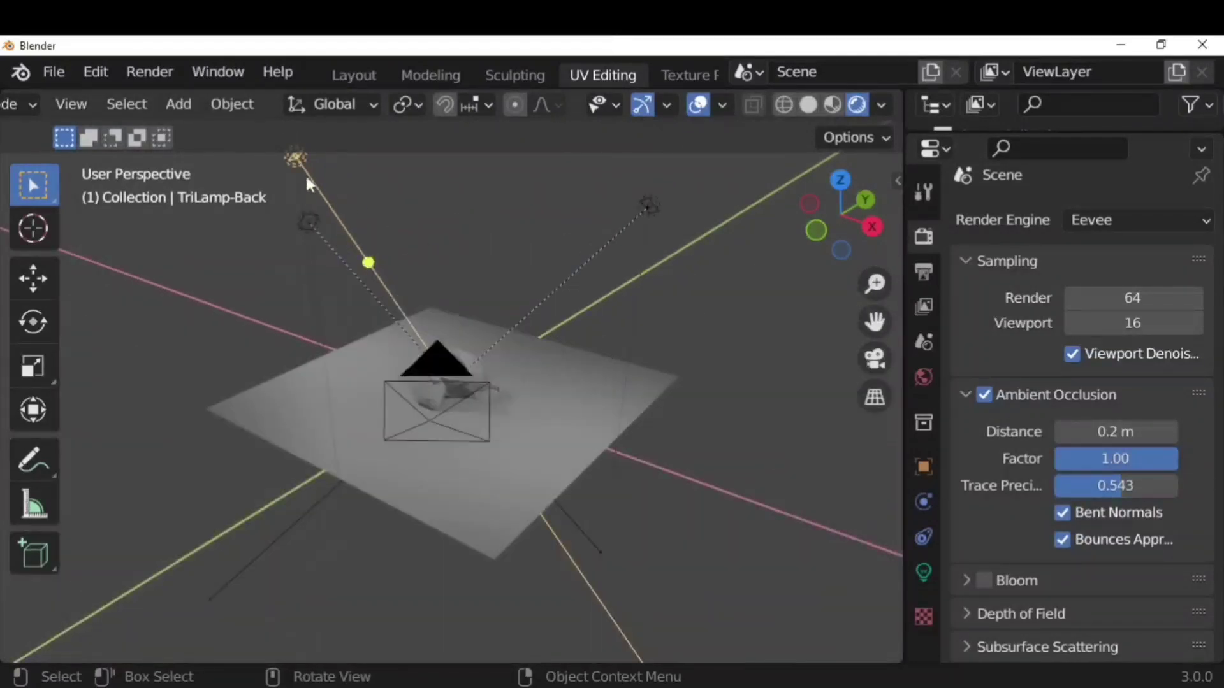
Lower the TriLamp-Back power to 10 W
{"action": "left_click", "coordinate": [924, 572]}
{"action": "left_click", "coordinate": [1117, 391]}
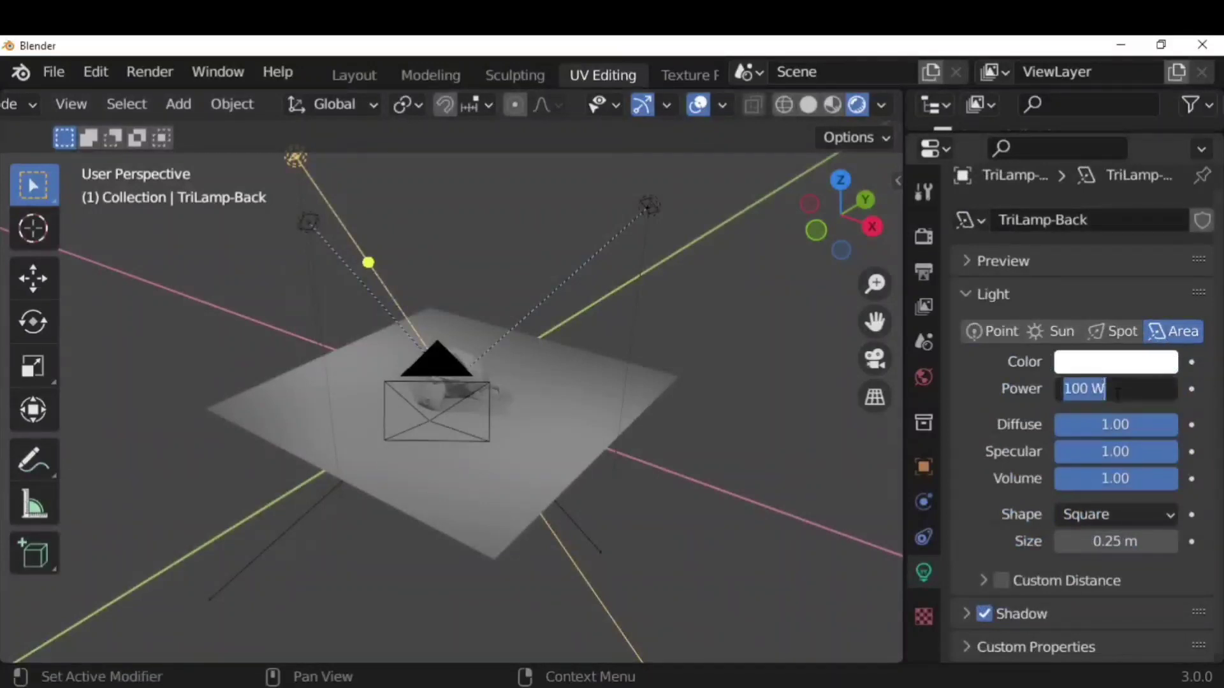
{"action": "type", "text": "10"}
{"action": "key", "text": "Return"}
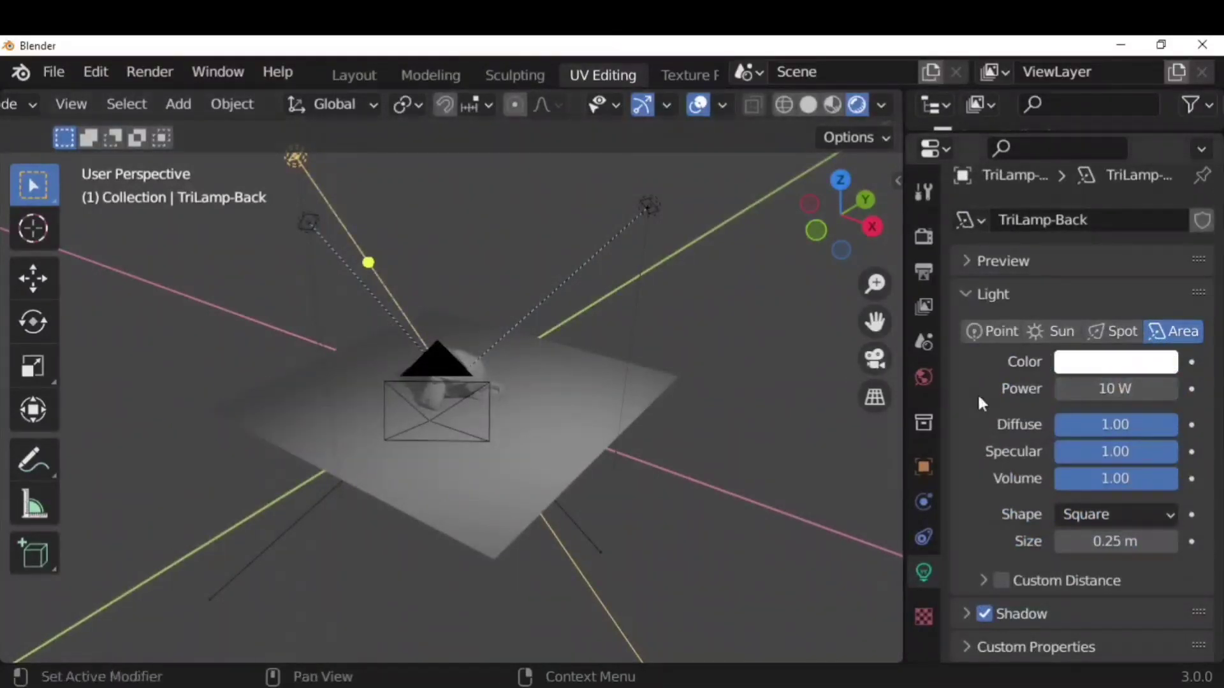
{"action": "scroll", "coordinate": [569, 440], "scroll_direction": "up", "scroll_amount": 6}
{"action": "scroll", "coordinate": [442, 483], "scroll_direction": "down", "scroll_amount": 6}
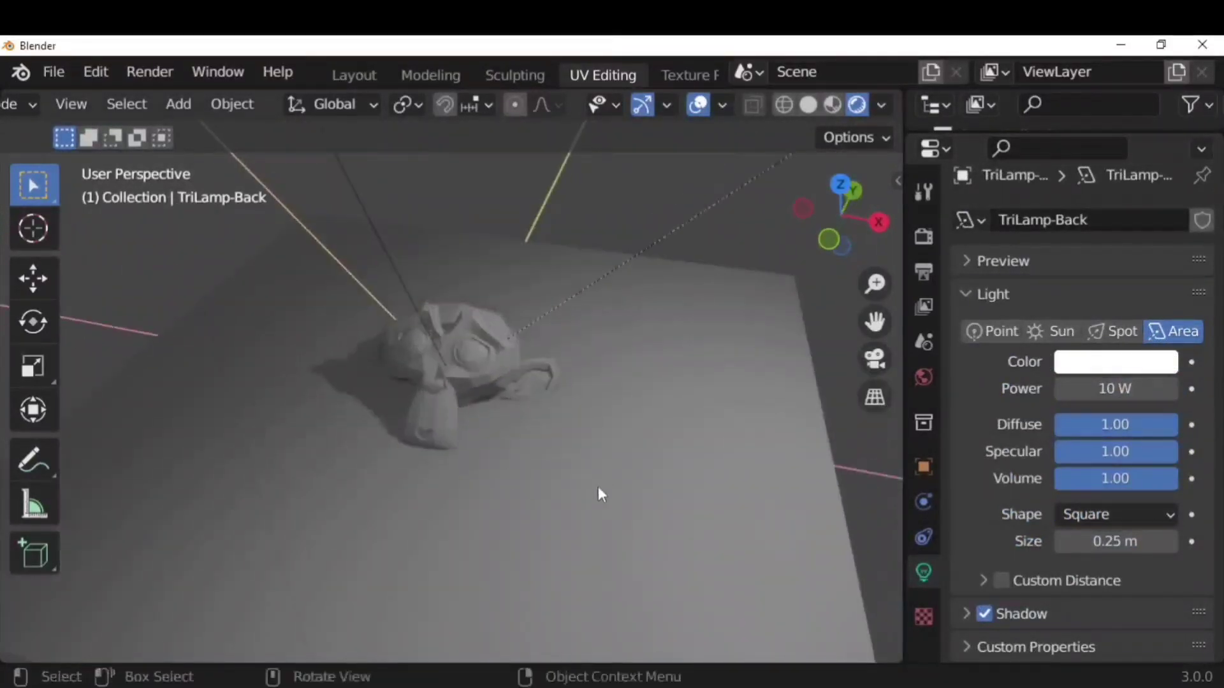
{"action": "middle_click_drag", "start_coordinate": [597, 492], "coordinate": [625, 306]}
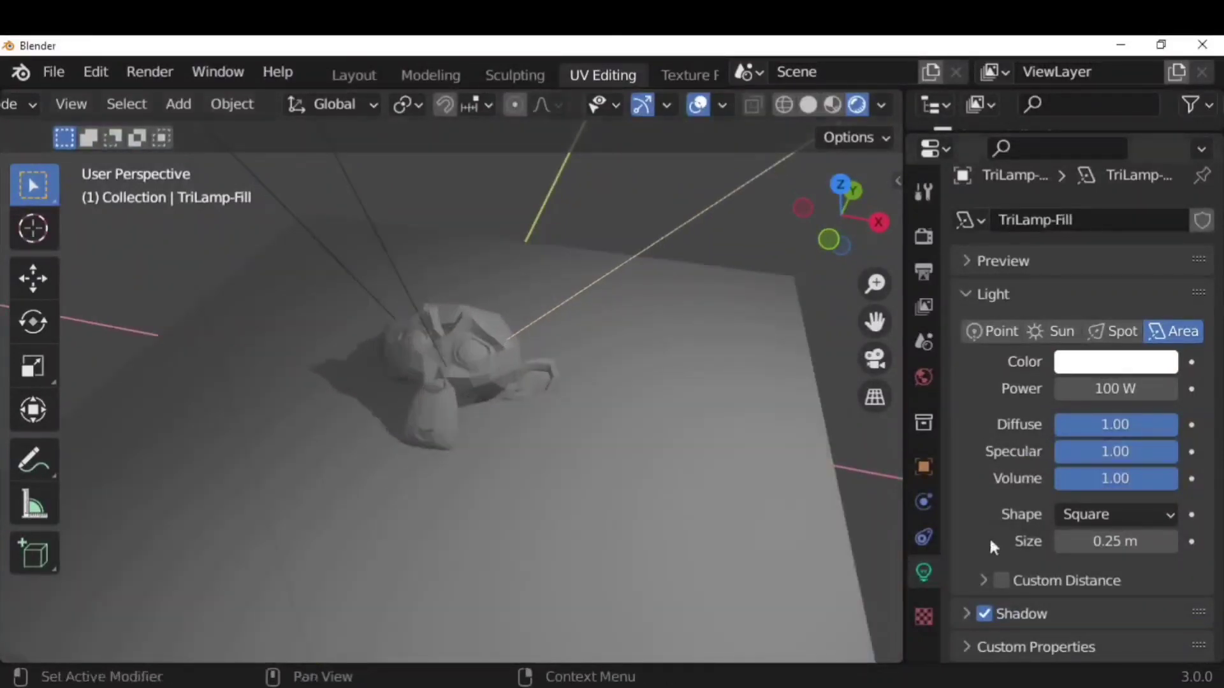
Turn on Contact Shadows for TriLamp-Fill, comparing off and on, then select Suzanne
{"action": "left_click", "coordinate": [965, 613]}
{"action": "scroll", "coordinate": [972, 607], "scroll_direction": "down", "scroll_amount": 5}
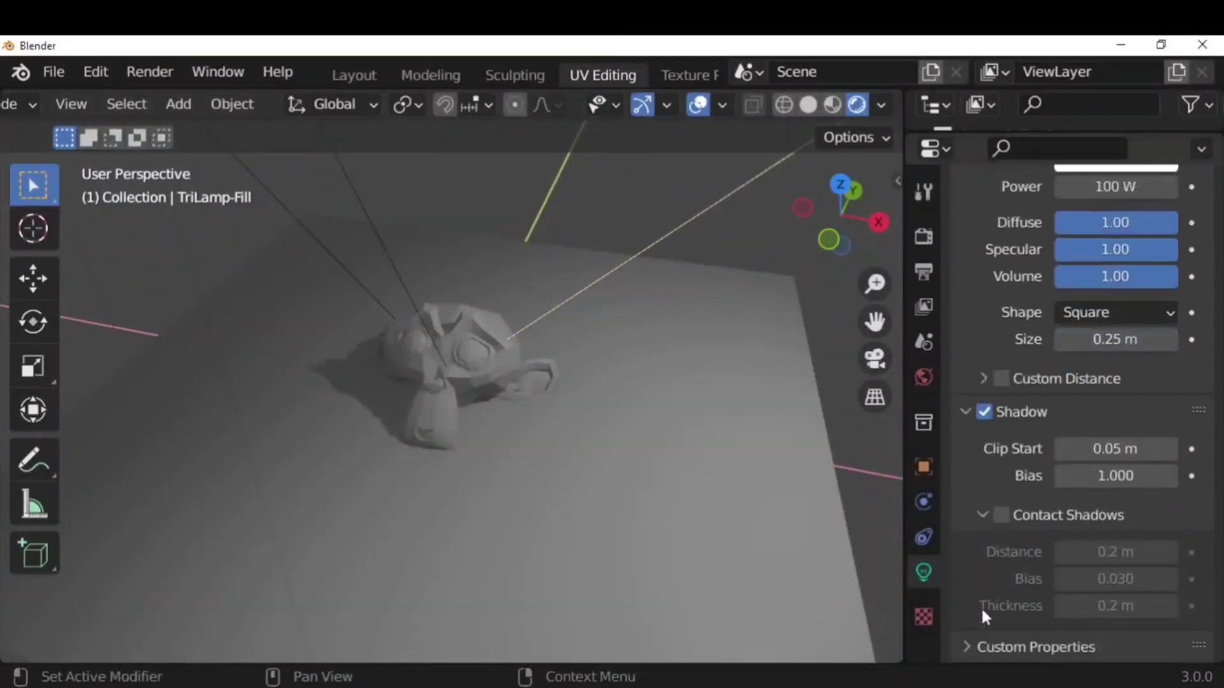
{"action": "left_click", "coordinate": [1001, 515]}
{"action": "scroll", "coordinate": [634, 486], "scroll_direction": "up", "scroll_amount": 5}
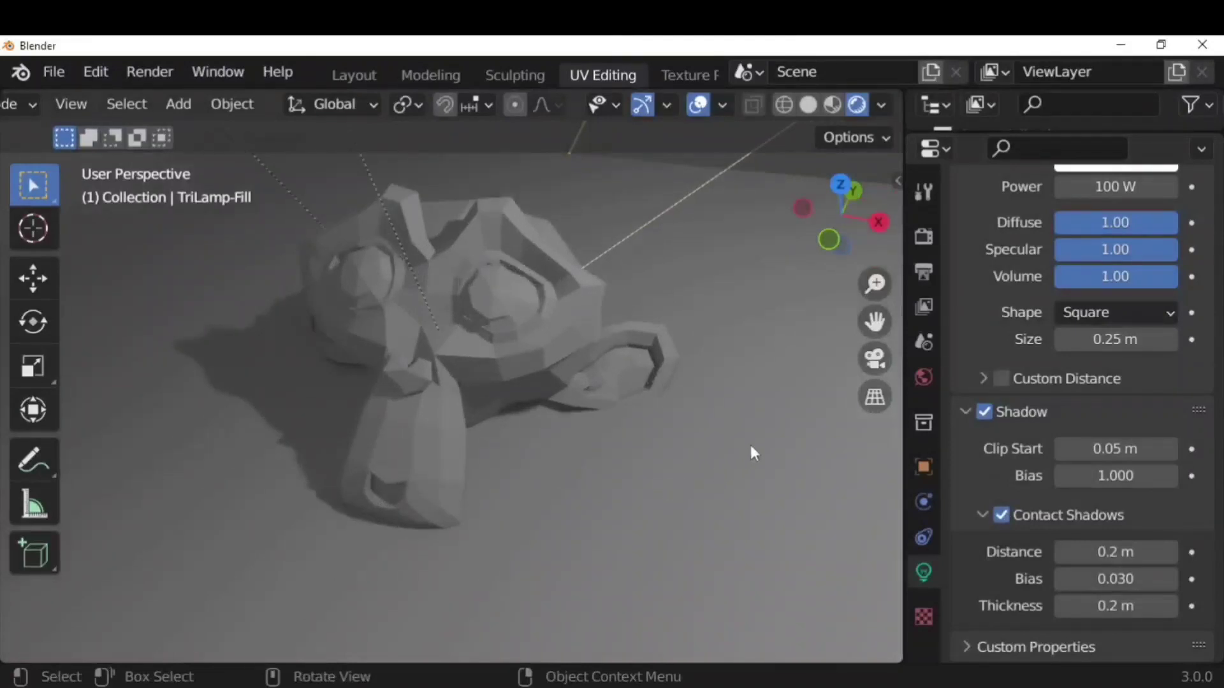
{"action": "left_click", "coordinate": [1005, 513]}
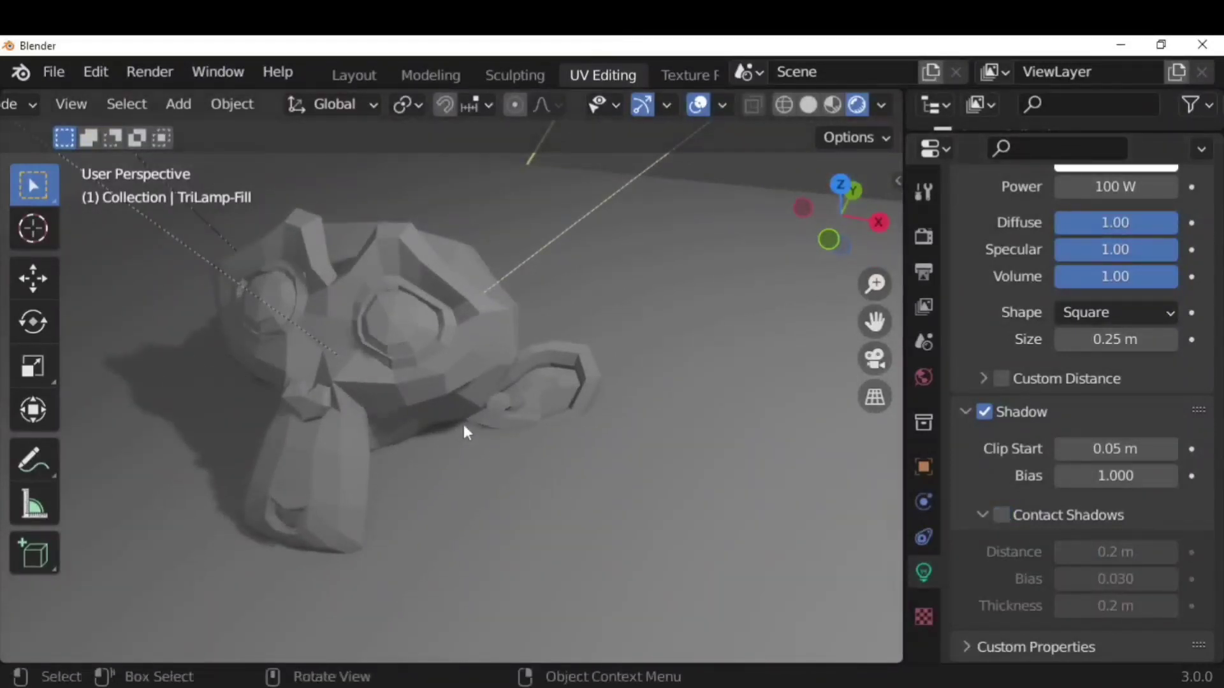
{"action": "left_click", "coordinate": [1002, 514]}
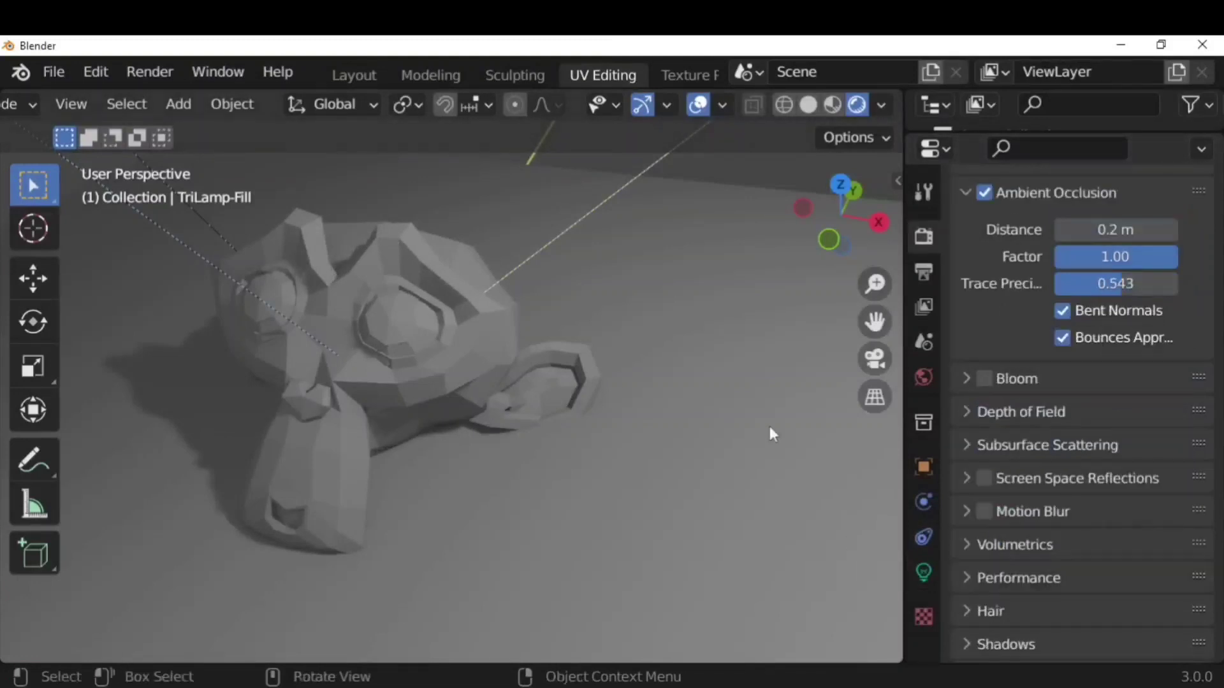
{"action": "middle_click_drag", "start_coordinate": [770, 431], "coordinate": [697, 416]}
{"action": "scroll", "coordinate": [622, 481], "scroll_direction": "down", "scroll_amount": 5}
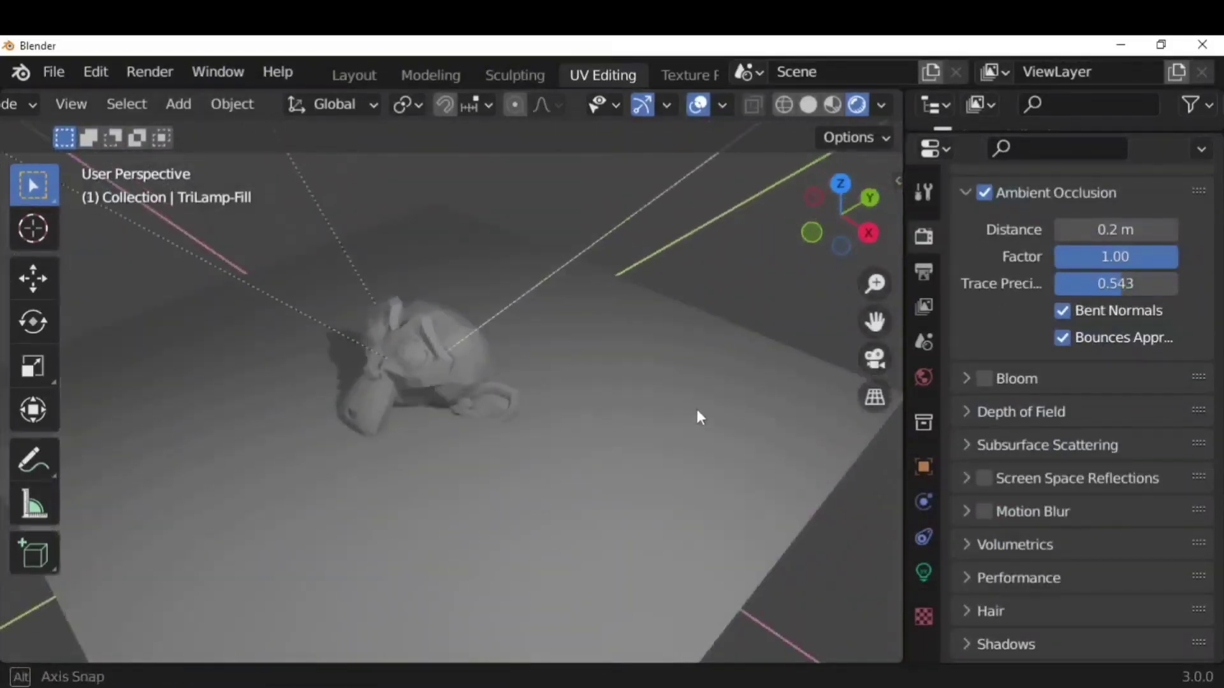
{"action": "left_click", "coordinate": [428, 373]}
{"action": "scroll", "coordinate": [918, 598], "scroll_direction": "down", "scroll_amount": 3}
Create Material.001 on Suzanne with a red base colour and roughness 0
{"action": "left_click", "coordinate": [923, 588]}
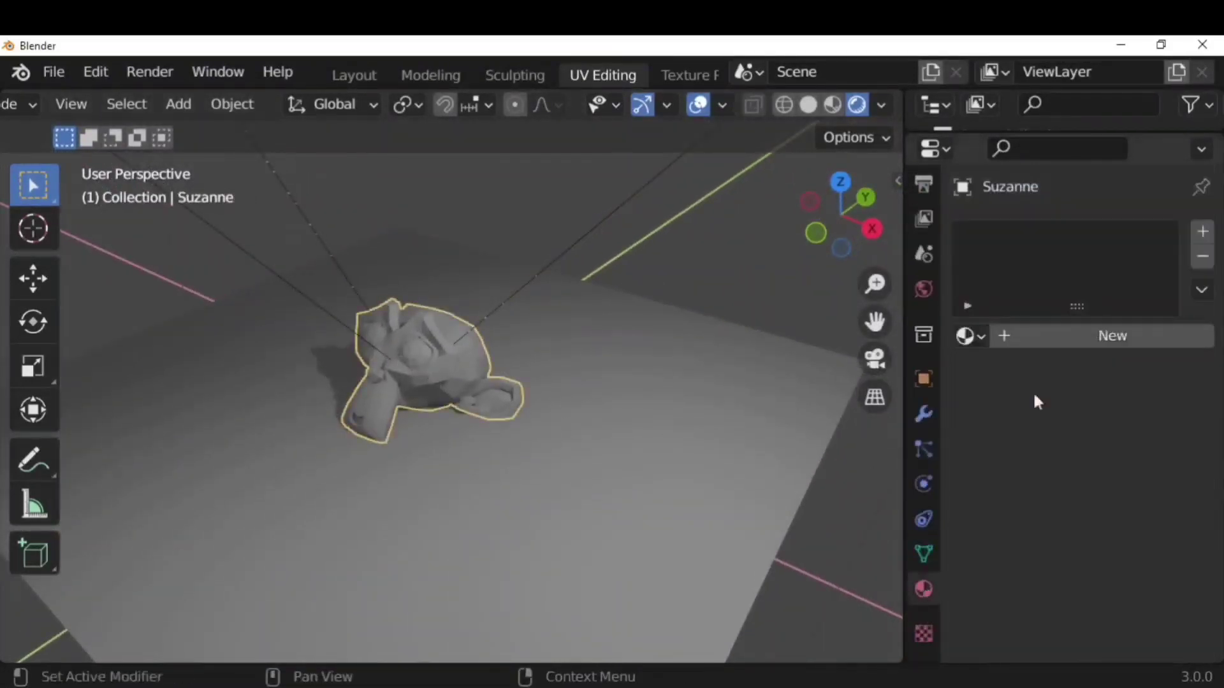
{"action": "left_click", "coordinate": [1101, 336]}
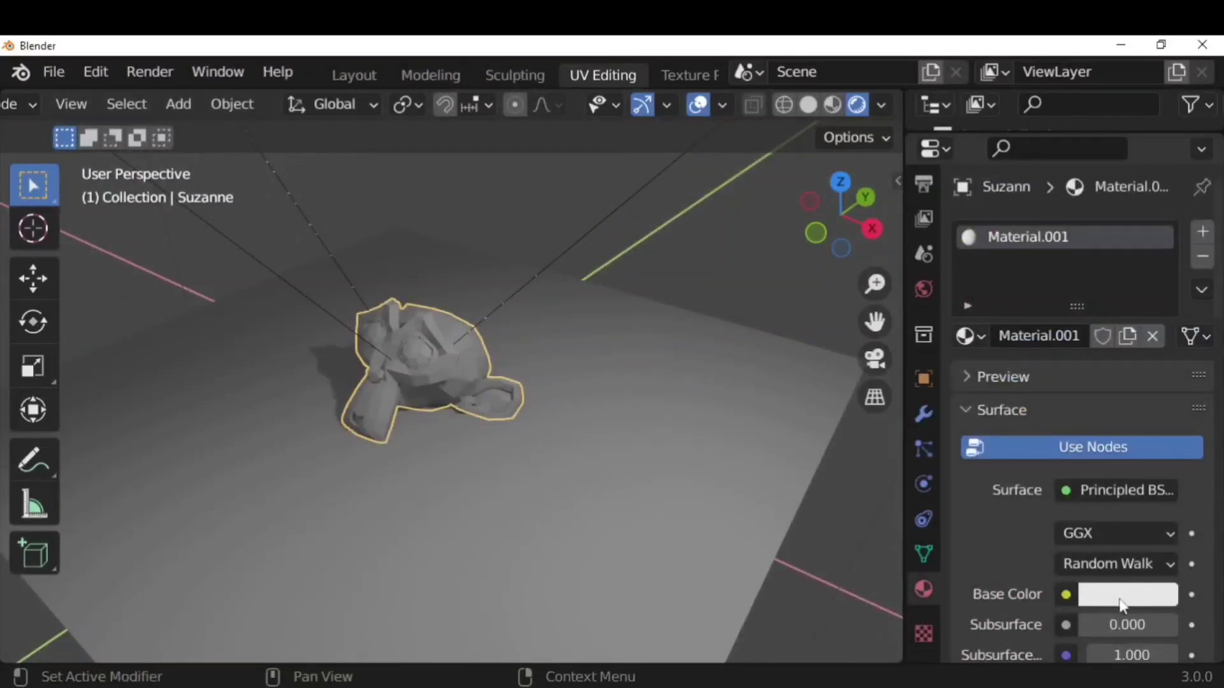
{"action": "left_click", "coordinate": [1123, 605]}
{"action": "left_click_drag", "start_coordinate": [1050, 360], "coordinate": [1048, 402]}
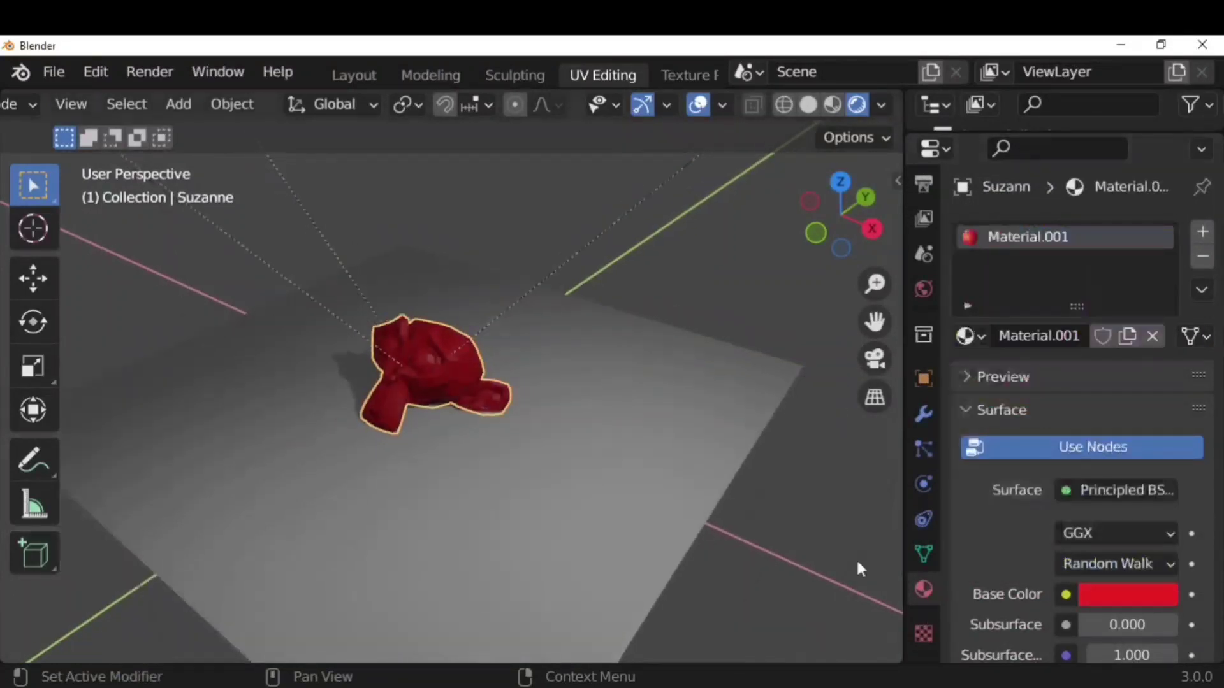
{"action": "scroll", "coordinate": [784, 527], "scroll_direction": "up", "scroll_amount": 2}
{"action": "scroll", "coordinate": [1026, 530], "scroll_direction": "down", "scroll_amount": 8}
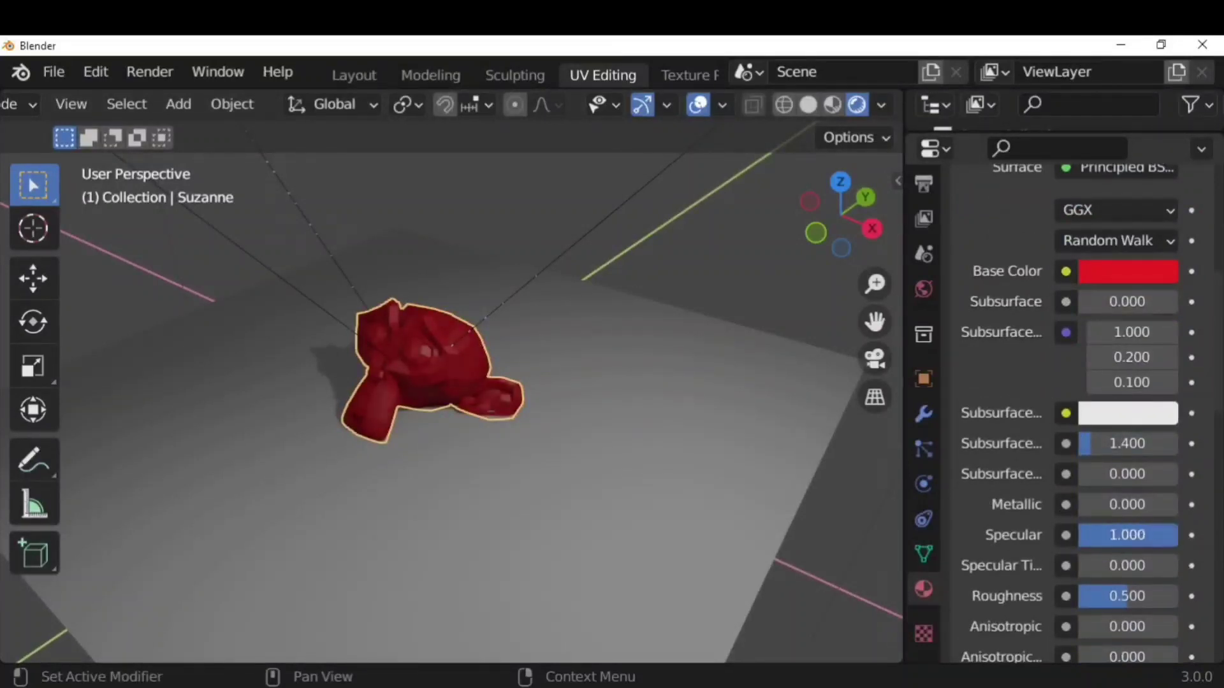
{"action": "left_click_drag", "start_coordinate": [1127, 595], "coordinate": [1087, 596]}
{"action": "middle_click_drag", "start_coordinate": [442, 408], "coordinate": [452, 436]}
{"action": "scroll", "coordinate": [451, 436], "scroll_direction": "up", "scroll_amount": 3}
{"action": "middle_click_drag", "start_coordinate": [506, 467], "coordinate": [503, 467]}
Turn on Screen Space Reflections with refraction disabled
{"action": "scroll", "coordinate": [927, 191], "scroll_direction": "up", "scroll_amount": 1}
{"action": "left_click", "coordinate": [924, 186]}
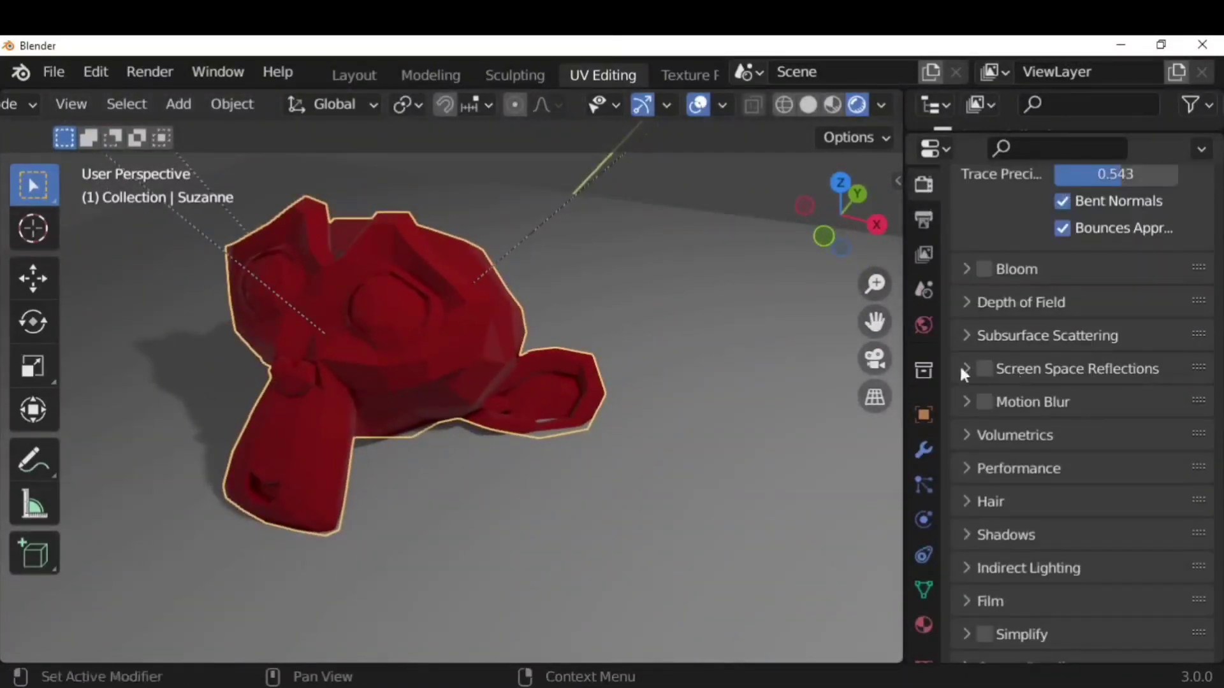
{"action": "left_click", "coordinate": [984, 370]}
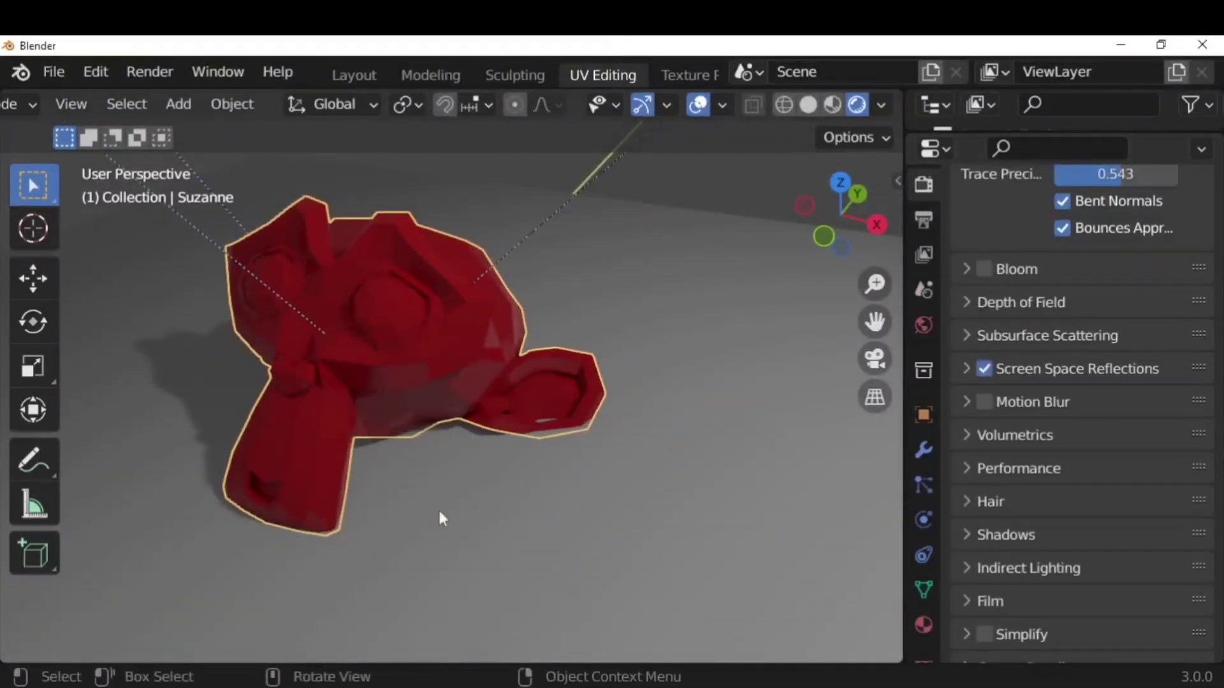
{"action": "left_click", "coordinate": [962, 368]}
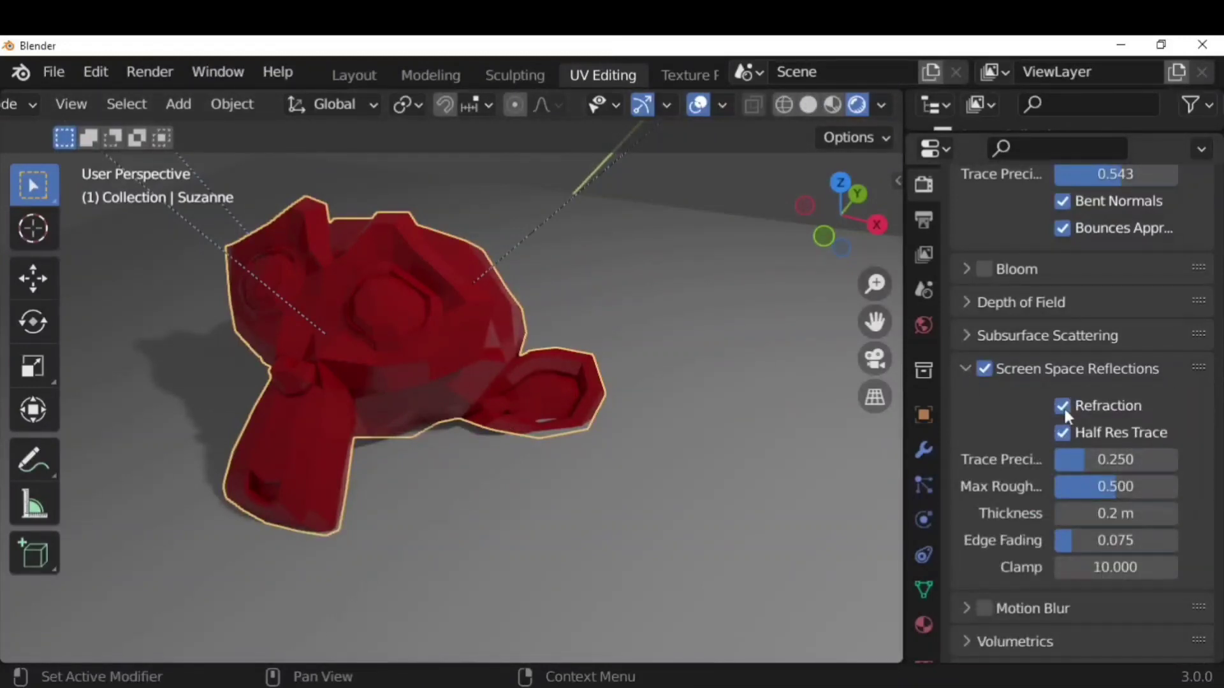
{"action": "left_click", "coordinate": [1063, 406]}
{"action": "left_click", "coordinate": [984, 369]}
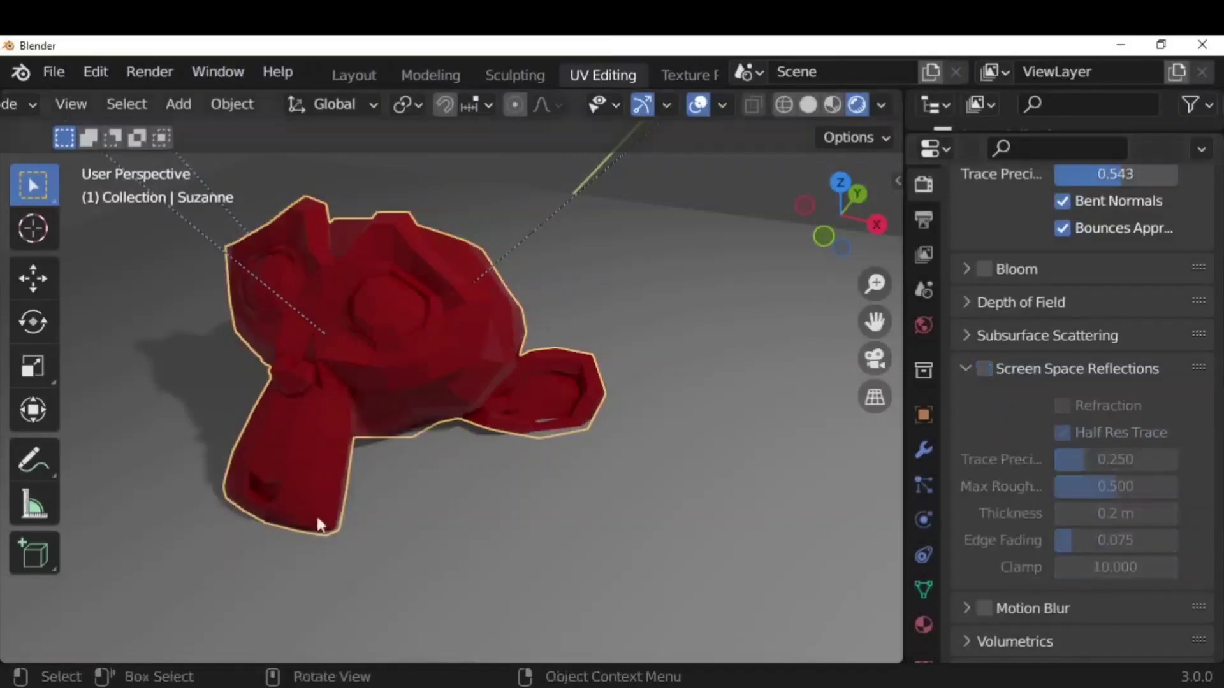
{"action": "left_click", "coordinate": [988, 367]}
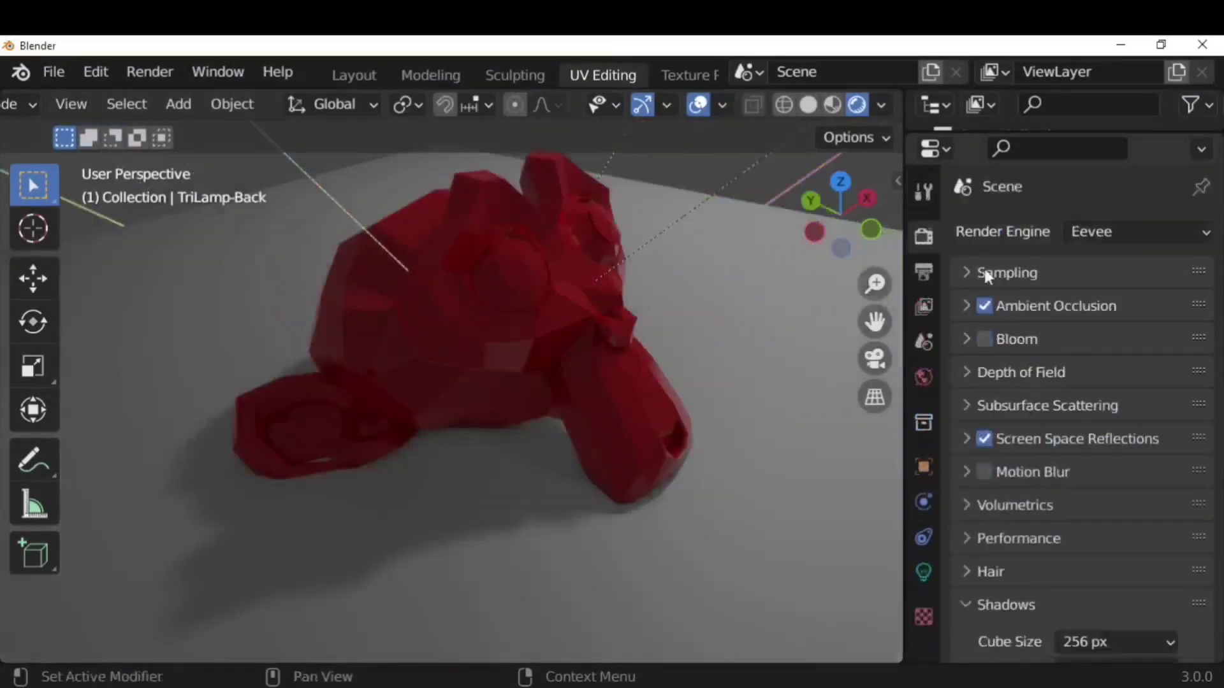
Set the shadow Cube Size to 4096 px and enable Soft Shadows
{"action": "scroll", "coordinate": [984, 392], "scroll_direction": "down", "scroll_amount": 8}
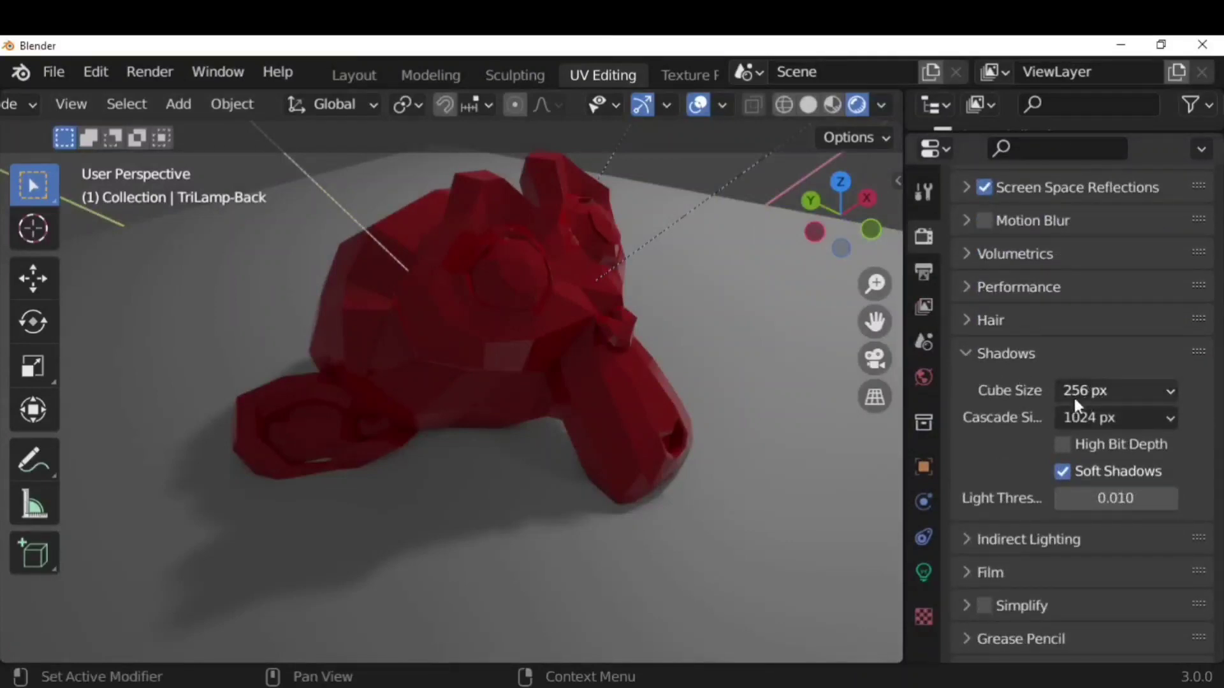
{"action": "left_click", "coordinate": [1120, 390]}
{"action": "left_click", "coordinate": [997, 579]}
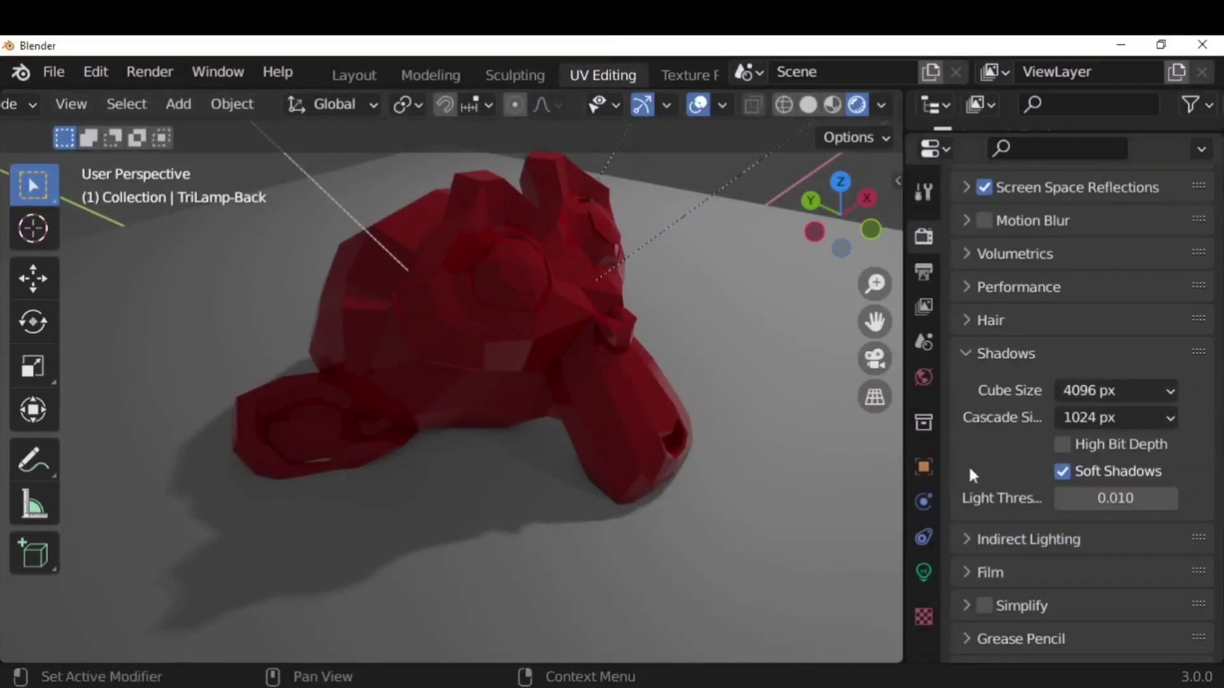
{"action": "left_click", "coordinate": [852, 505]}
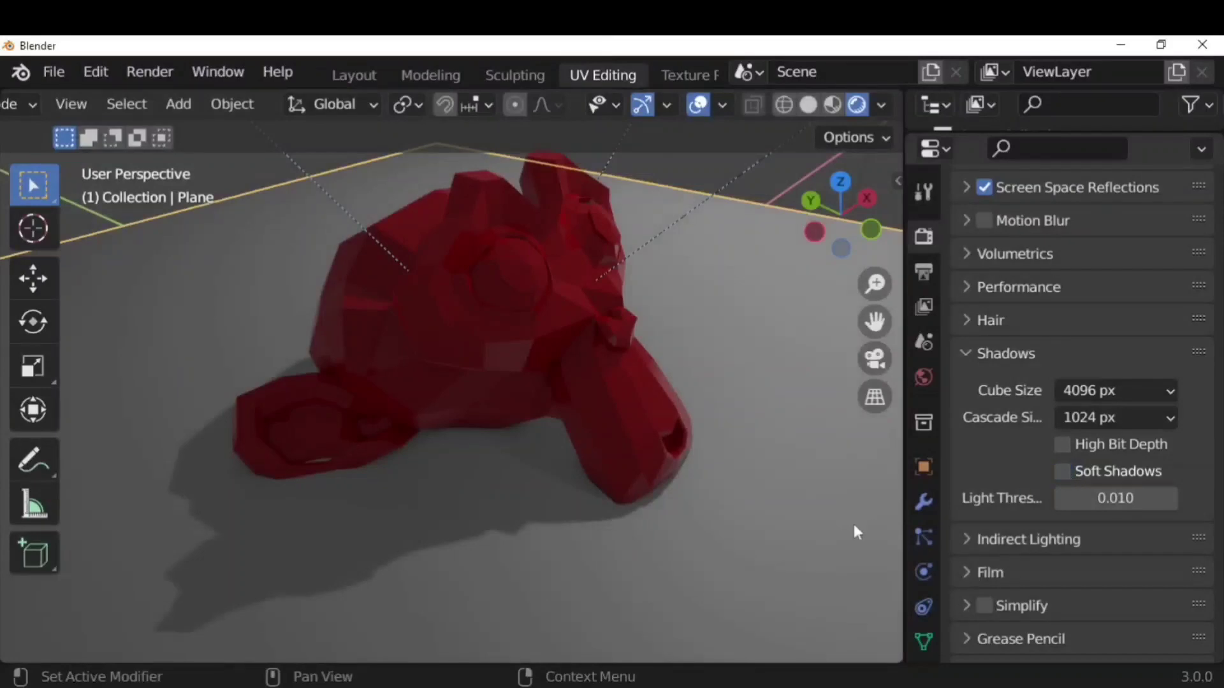
{"action": "middle_click_drag", "start_coordinate": [456, 491], "coordinate": [560, 535]}
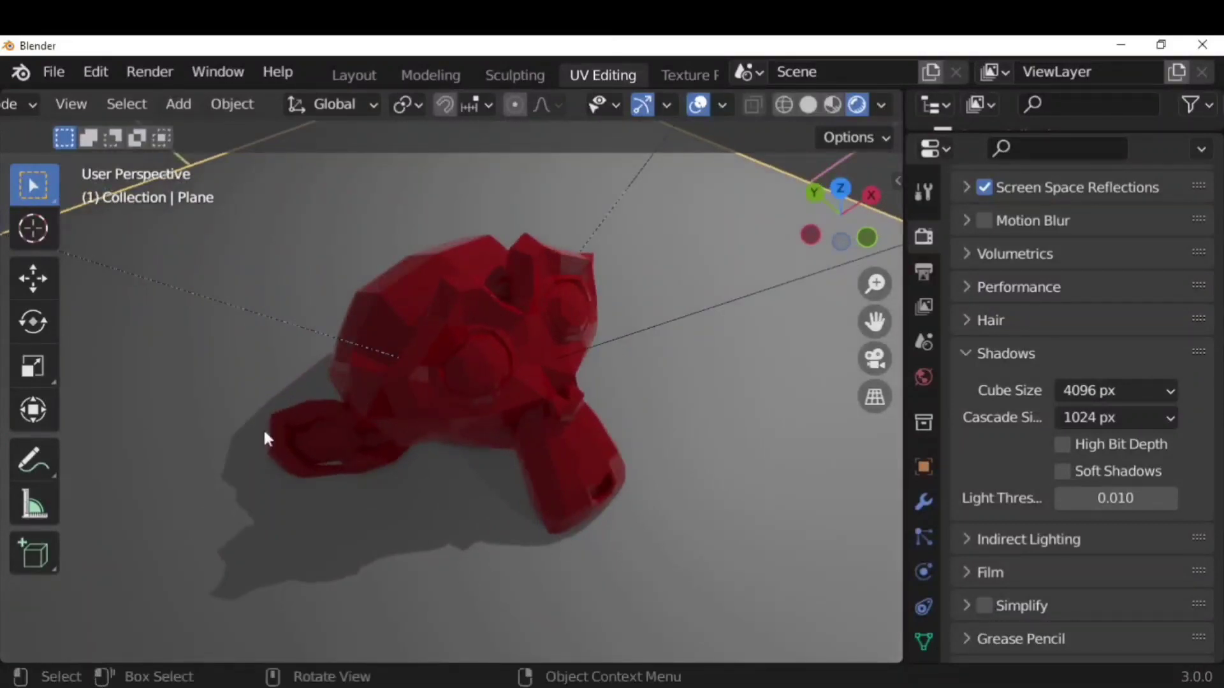
{"action": "left_click", "coordinate": [1061, 472]}
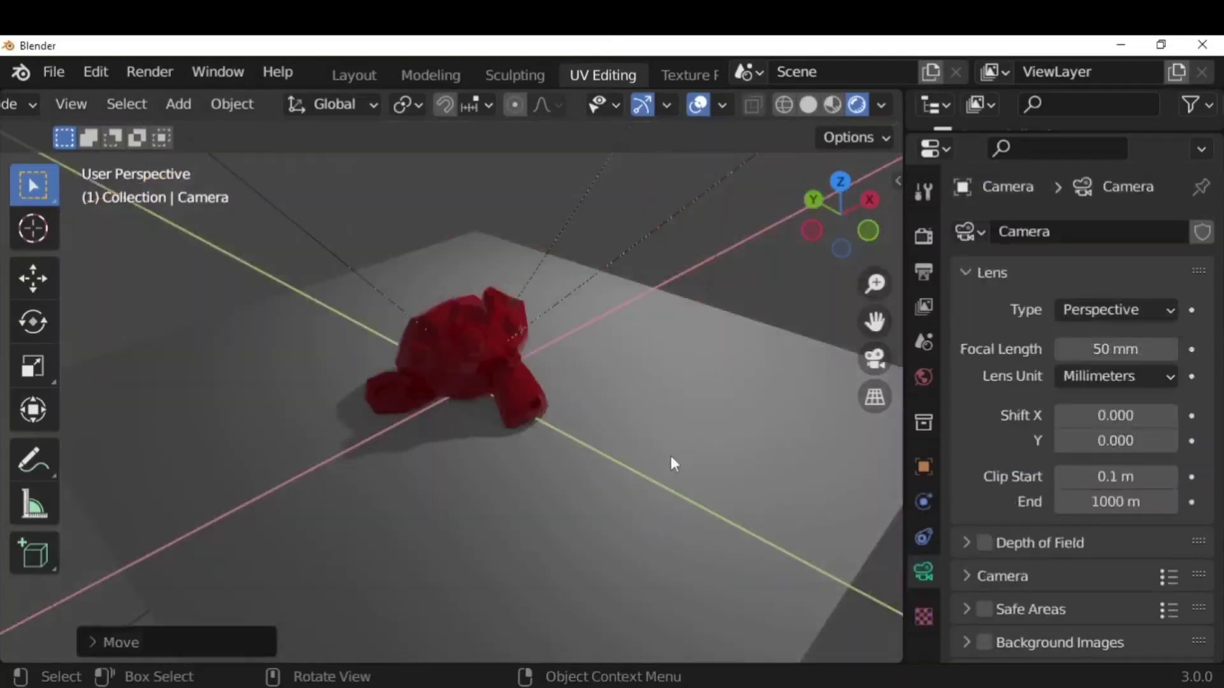
Look through the camera, move it with G to frame Suzanne, and render with F12
{"action": "middle_click_drag", "start_coordinate": [593, 489], "coordinate": [773, 397]}
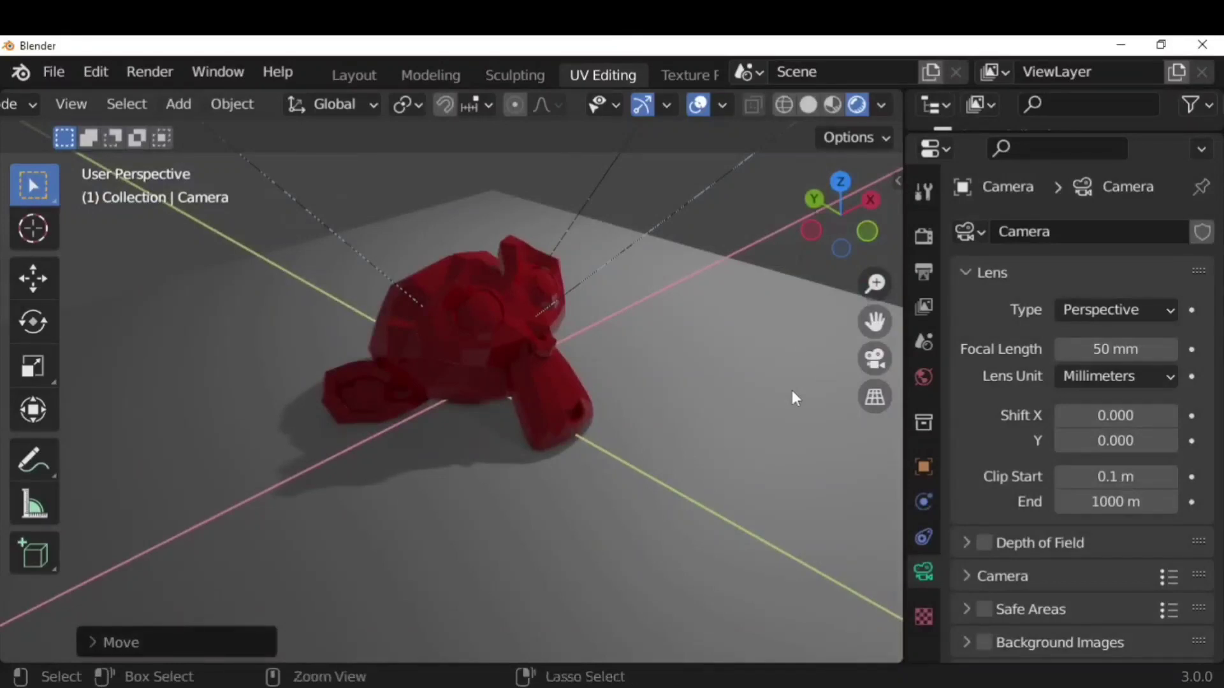
{"action": "key", "text": "KP_0"}
{"action": "key", "text": "g"}
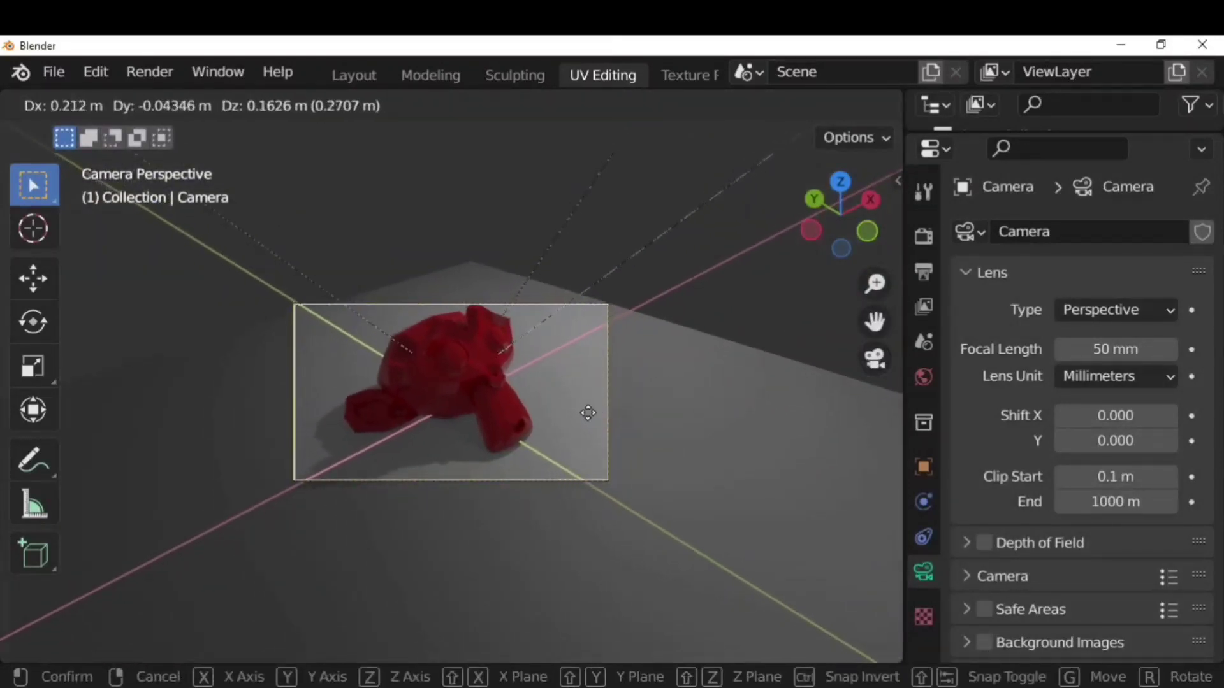
{"action": "left_click", "coordinate": [643, 441]}
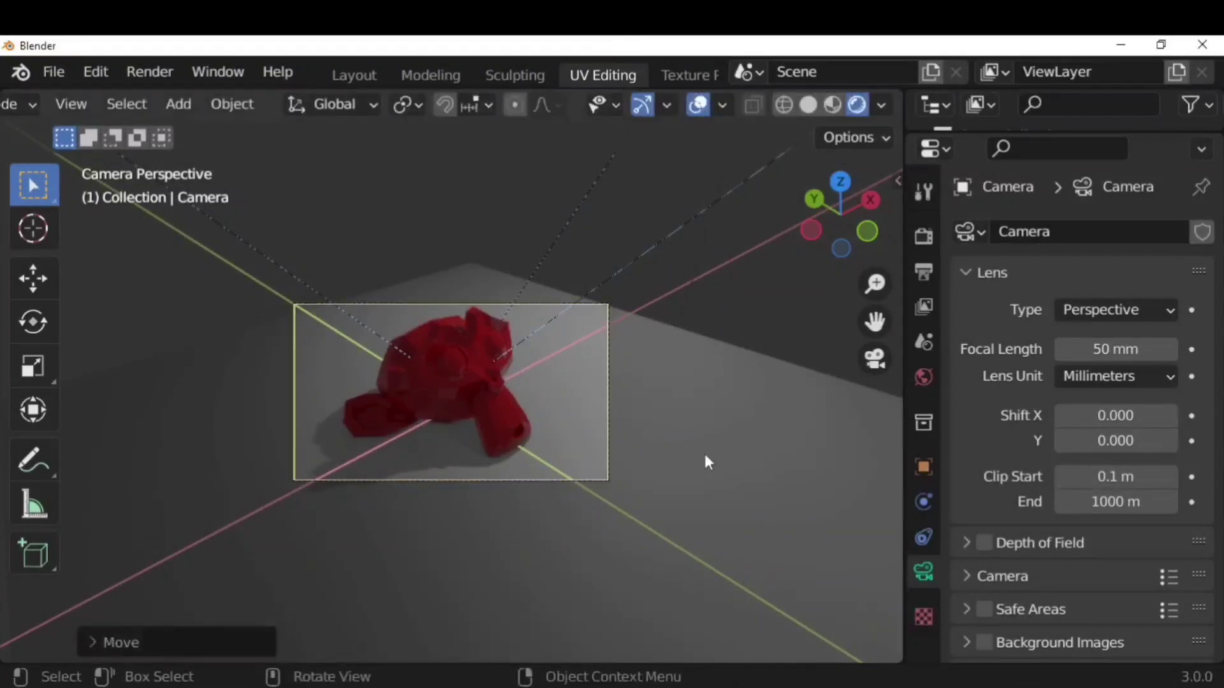
{"action": "key", "text": "F12"}
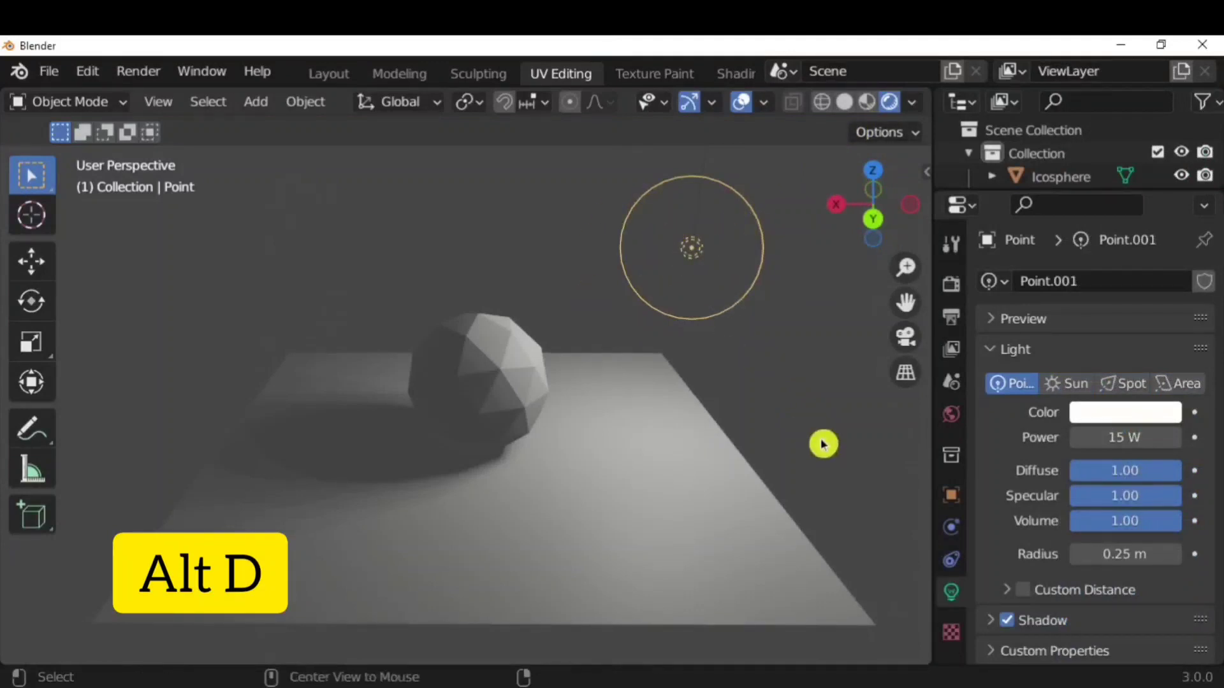
Duplicate the point light, move the copy left along X, and colour it magenta
{"action": "key", "text": "alt+d"}
{"action": "key", "text": "x"}
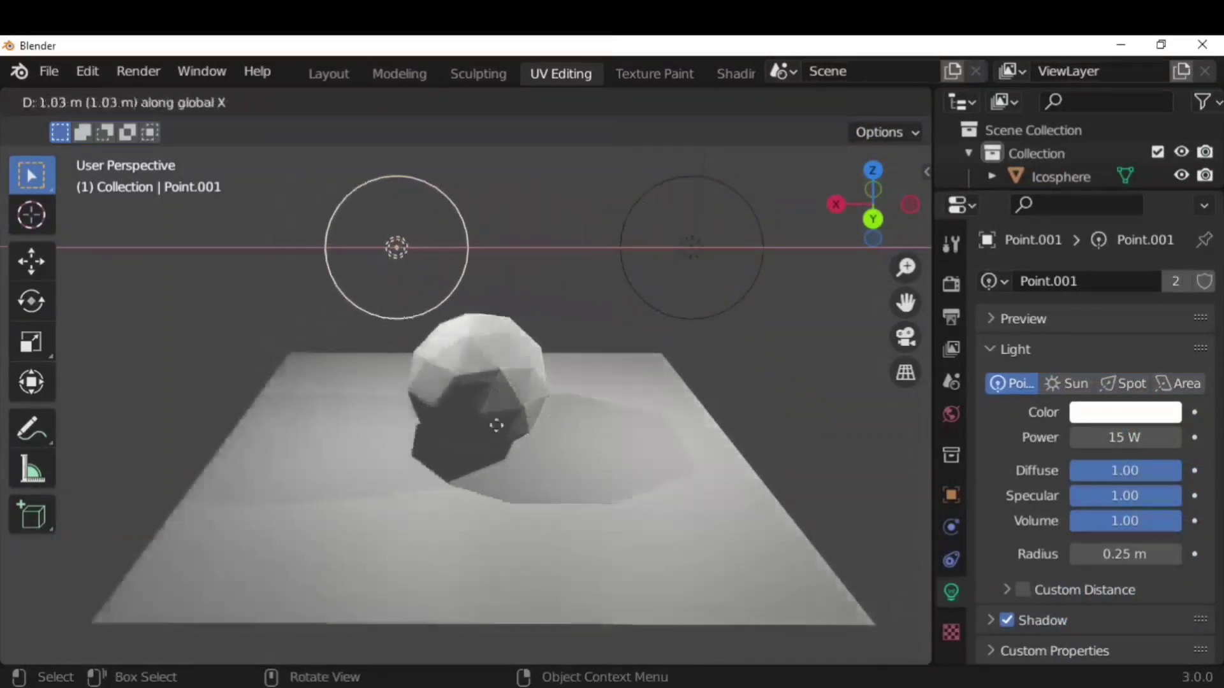
{"action": "left_click", "coordinate": [424, 429]}
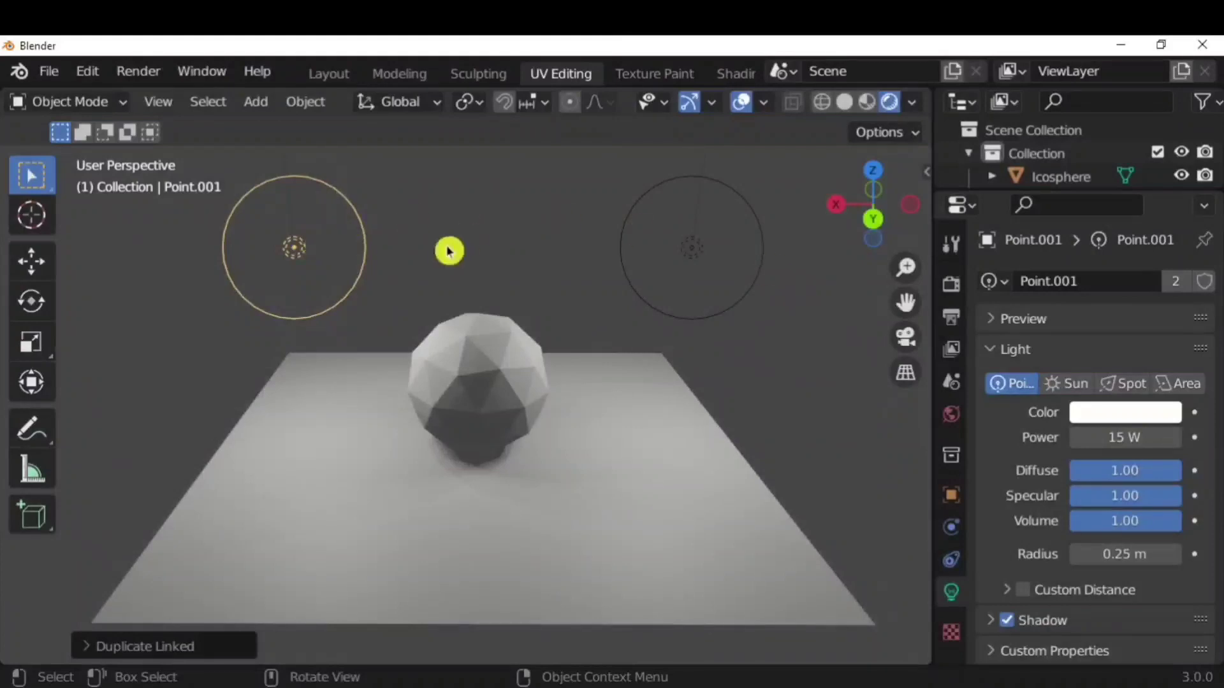
{"action": "left_click", "coordinate": [1128, 413]}
{"action": "left_click_drag", "start_coordinate": [1061, 196], "coordinate": [1105, 236]}
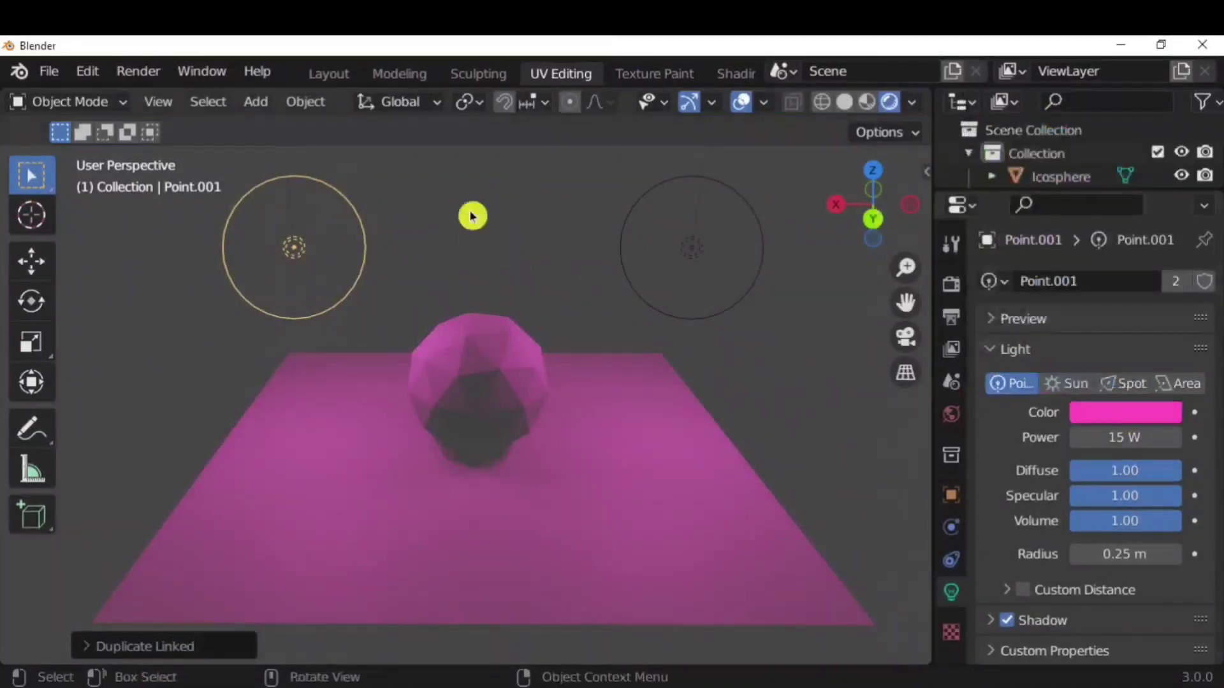
Make the right point light's data single-user and colour it cyan
{"action": "left_click", "coordinate": [674, 302]}
{"action": "left_click", "coordinate": [1181, 282]}
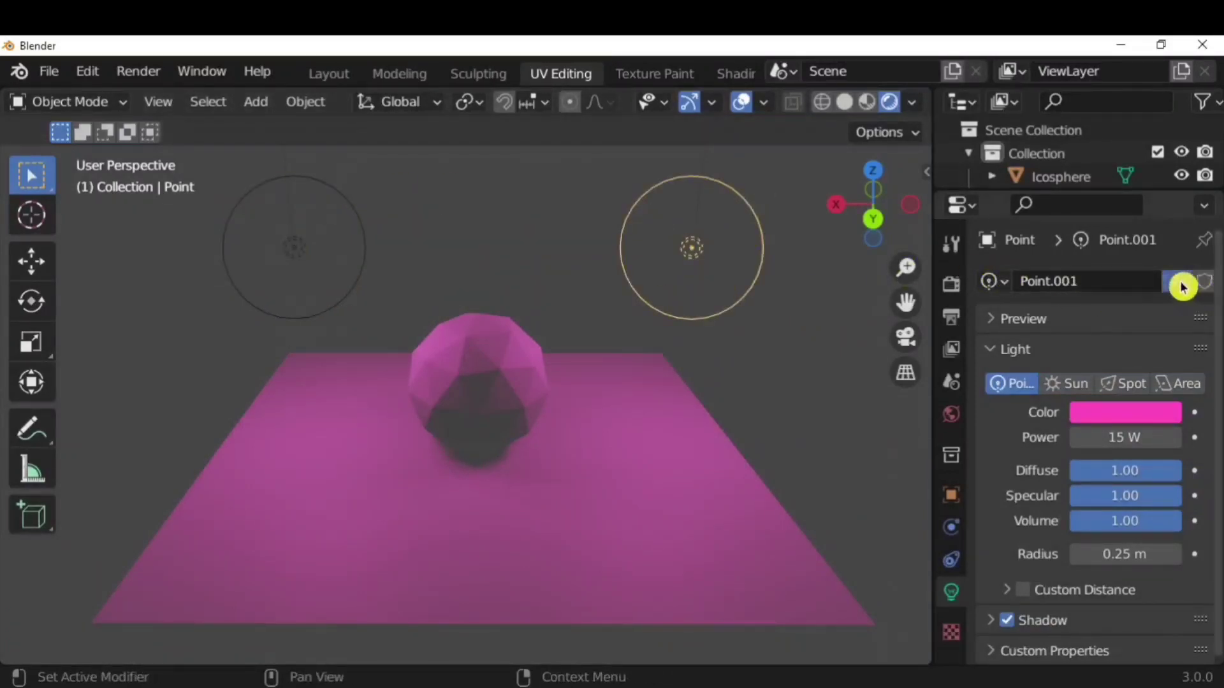
{"action": "left_click", "coordinate": [1119, 413]}
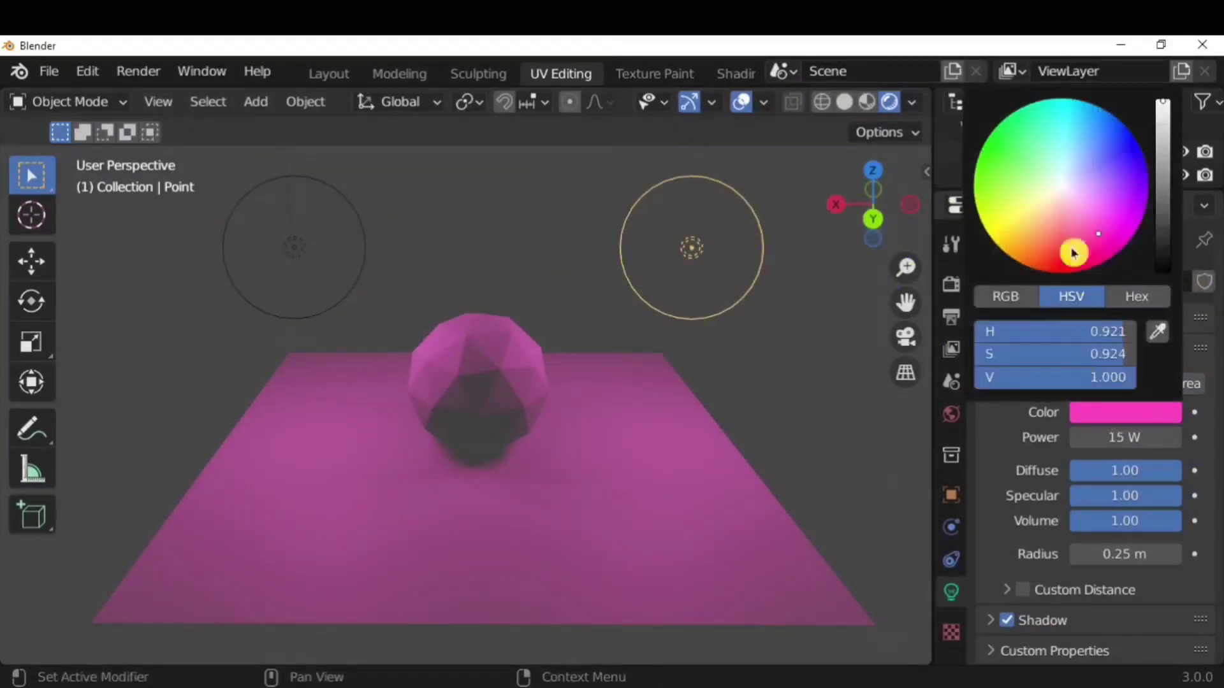
{"action": "left_click_drag", "start_coordinate": [1105, 238], "coordinate": [1102, 206]}
{"action": "mouse_move", "coordinate": [1091, 154]}
{"action": "left_mouse_down"}
{"action": "mouse_move", "coordinate": [1117, 142]}
{"action": "mouse_move", "coordinate": [1084, 114]}
{"action": "left_mouse_up"}
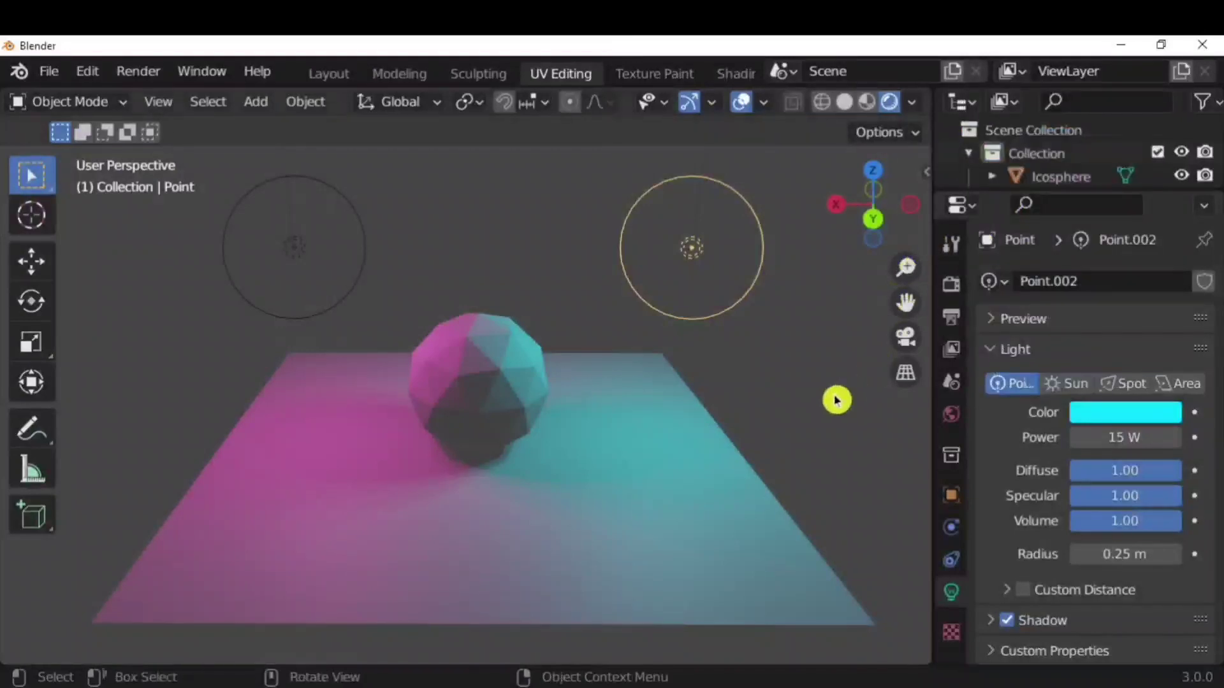
{"action": "left_click", "coordinate": [156, 334]}
{"action": "scroll", "coordinate": [507, 436], "scroll_direction": "up", "scroll_amount": 1}
{"action": "scroll", "coordinate": [506, 437], "scroll_direction": "down", "scroll_amount": 2}
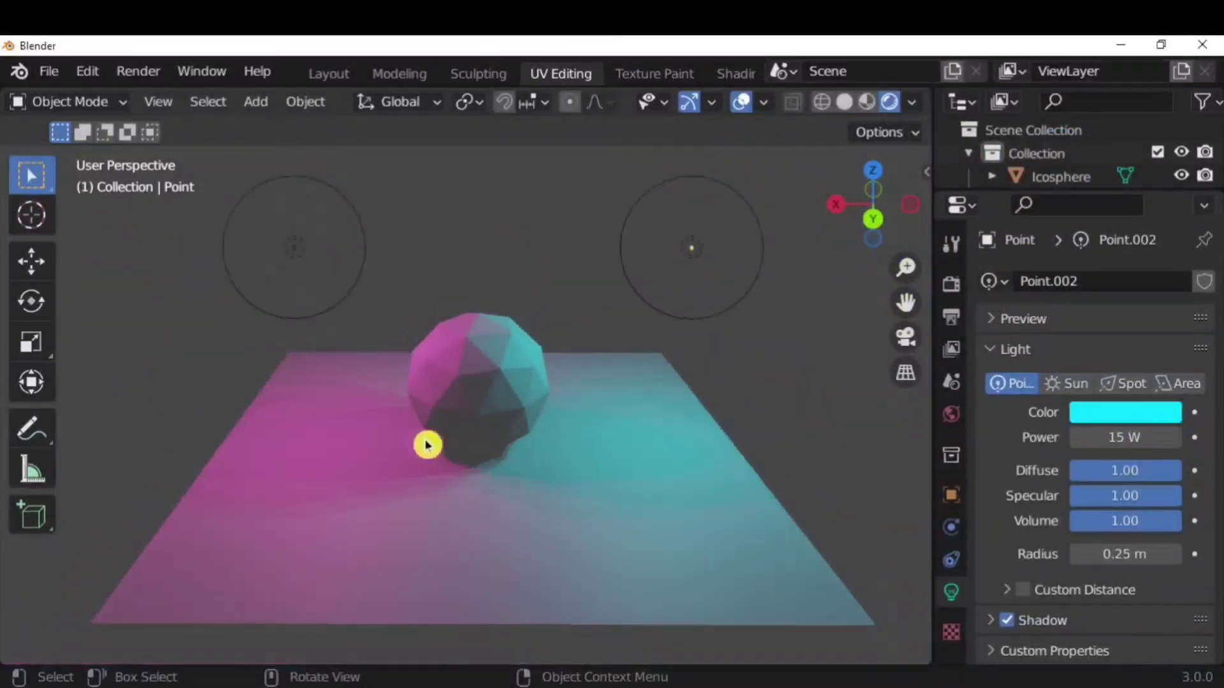
{"action": "middle_click_drag", "start_coordinate": [429, 442], "coordinate": [607, 439]}
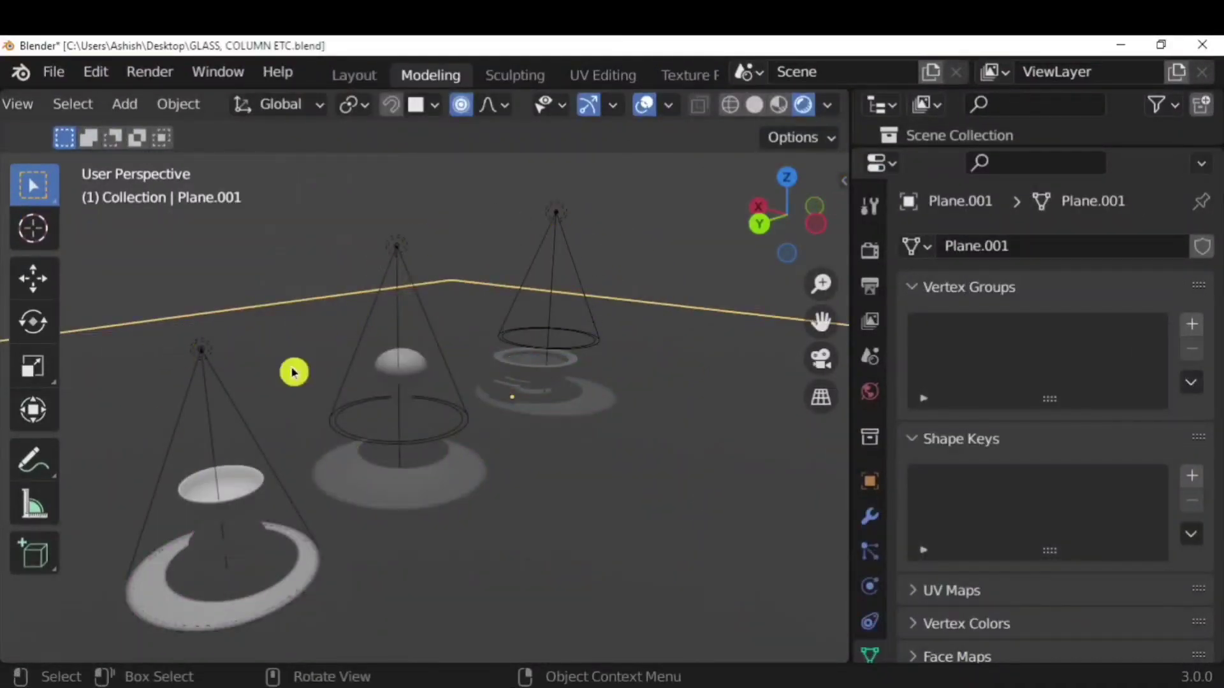
Copy the left spotlight's power to the other two spotlights
{"action": "left_click", "coordinate": [468, 263]}
{"action": "left_click", "coordinate": [398, 253]}
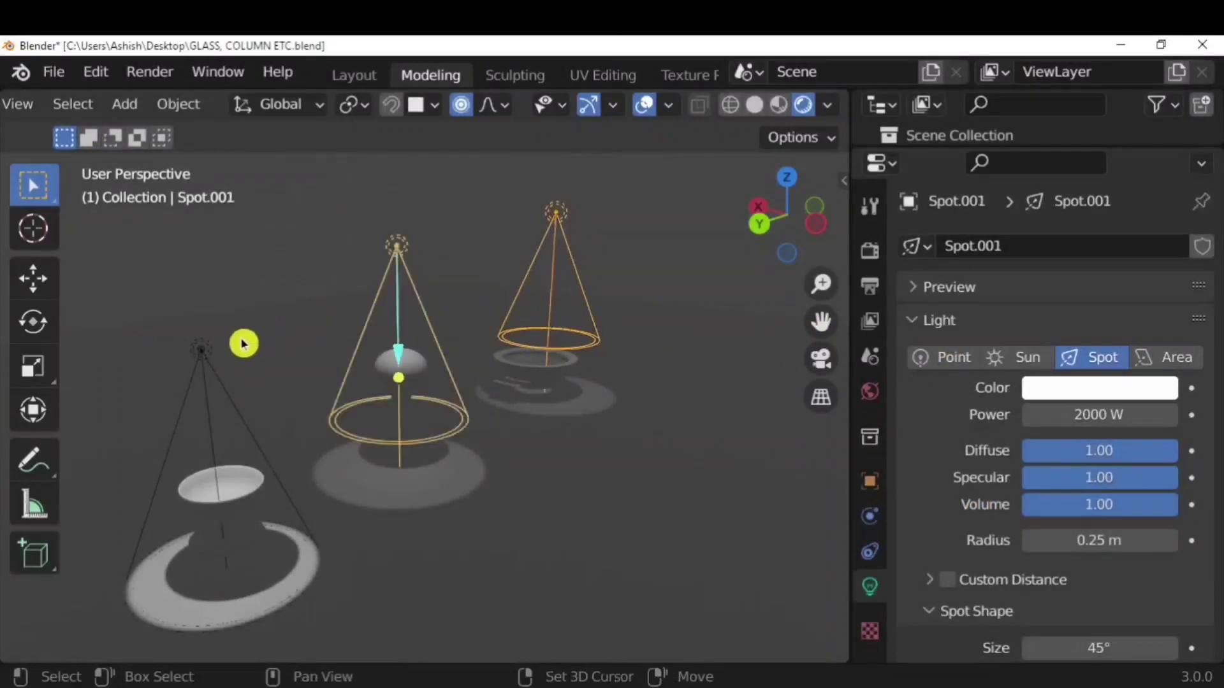
{"action": "left_click", "coordinate": [203, 352]}
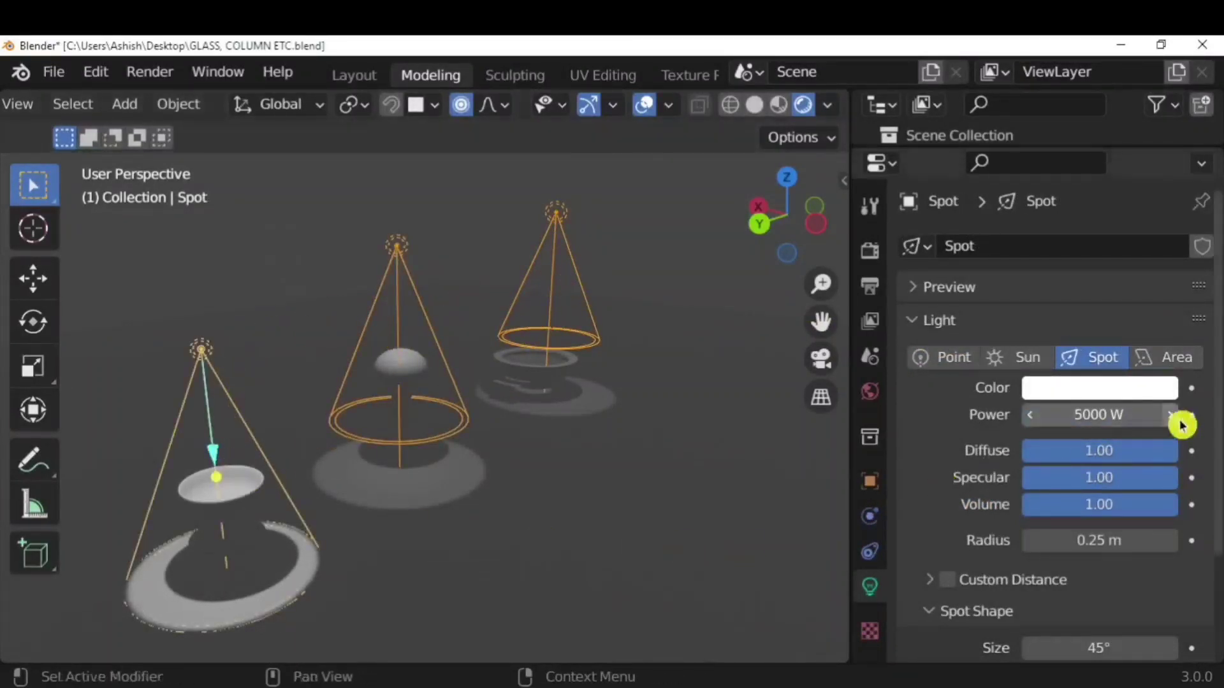
{"action": "right_click", "coordinate": [1147, 415]}
{"action": "left_click", "coordinate": [1037, 414]}
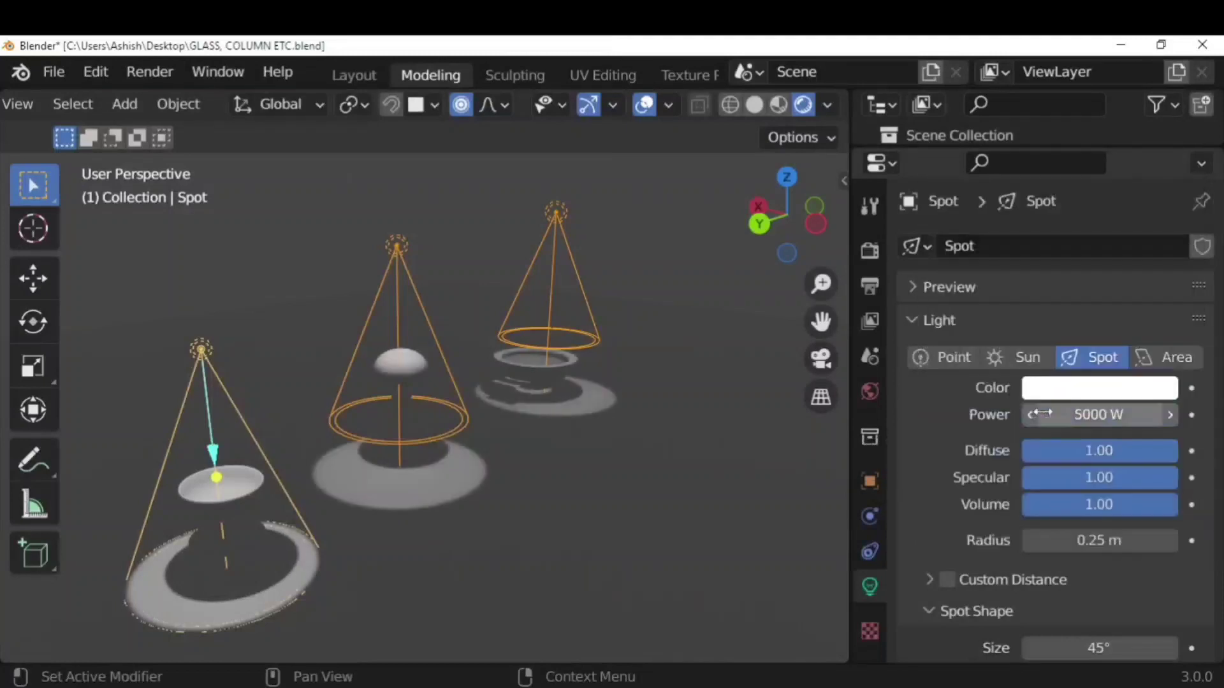
Set the middle spotlight's Power to 9000 W
{"action": "left_click", "coordinate": [560, 243]}
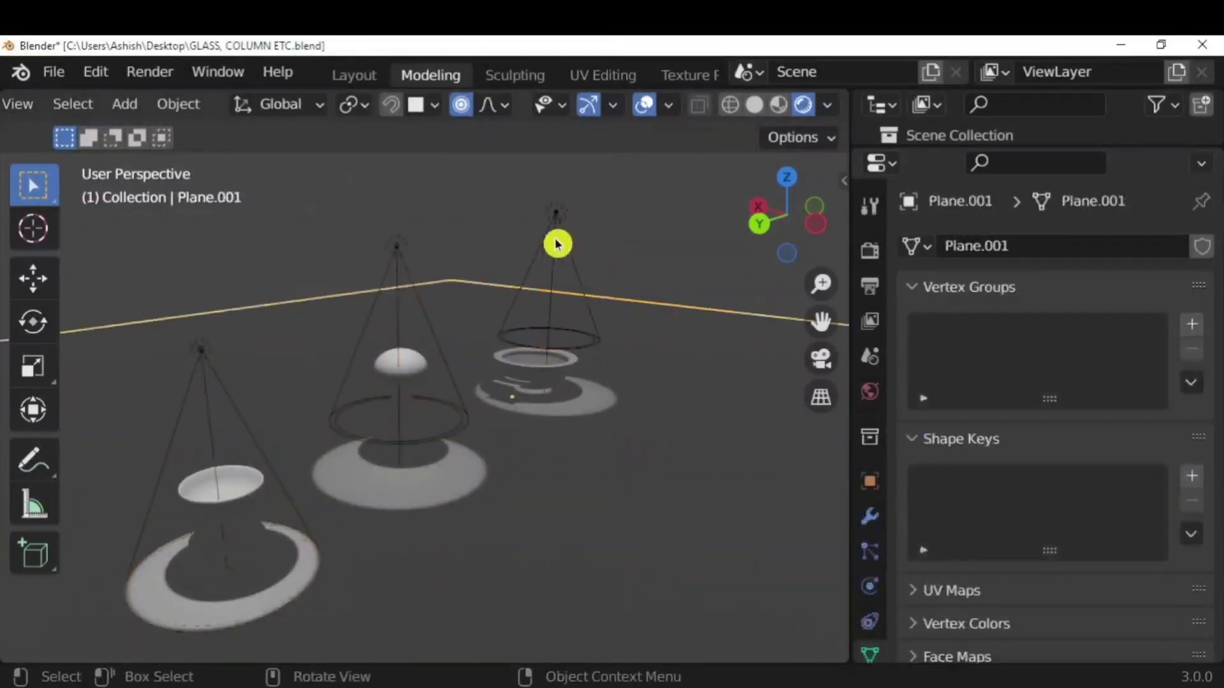
{"action": "left_click", "coordinate": [558, 242]}
{"action": "left_click", "coordinate": [394, 260]}
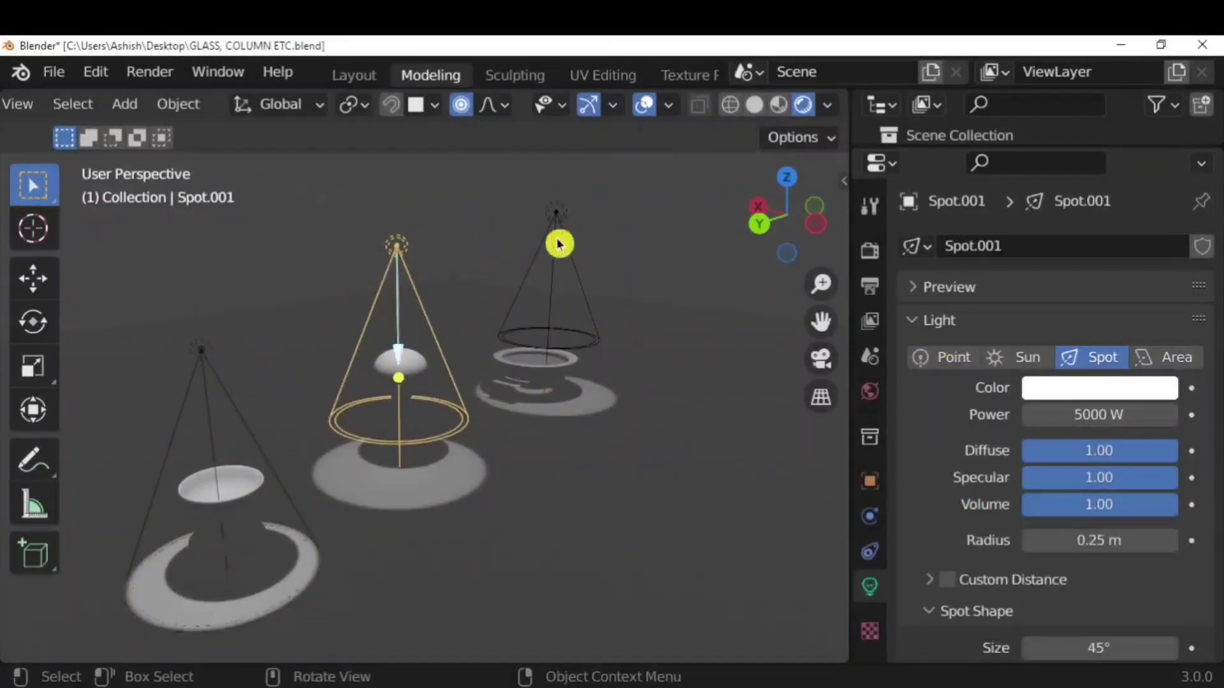
{"action": "left_click", "coordinate": [1099, 414]}
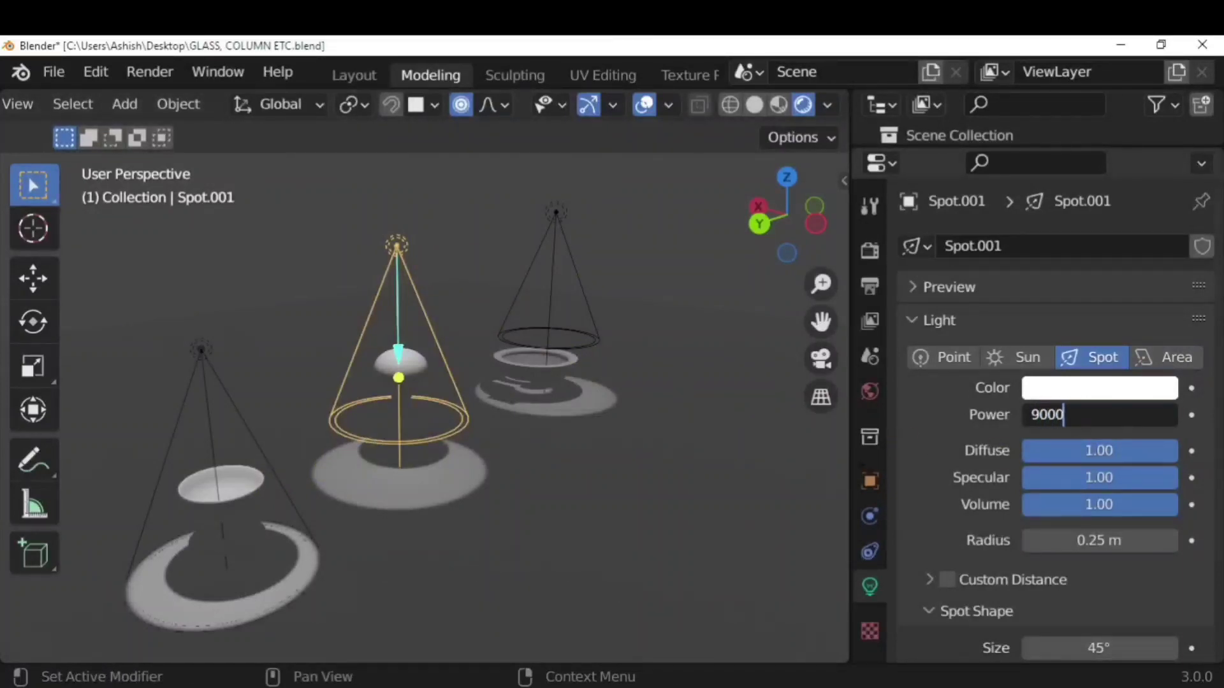
{"action": "type", "text": "9000"}
{"action": "key", "text": "Return"}
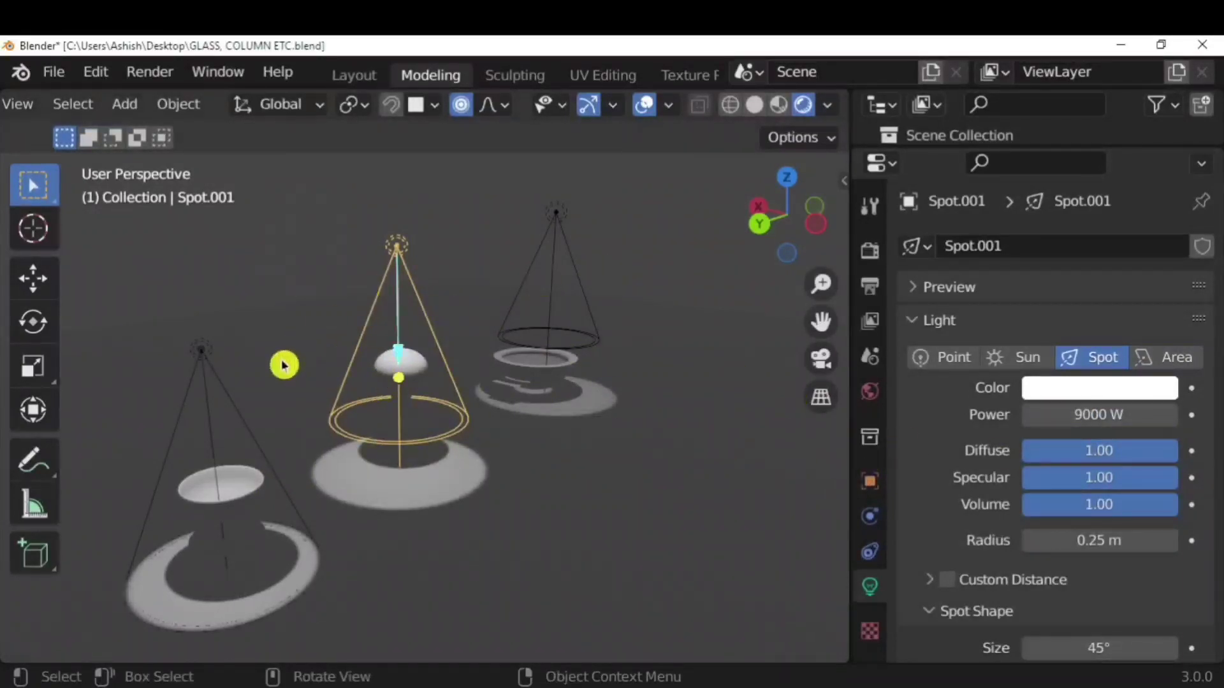
Copy the middle spotlight's 9000 W power to all three spotlights with Copy to Selected
{"action": "left_click", "coordinate": [561, 217]}
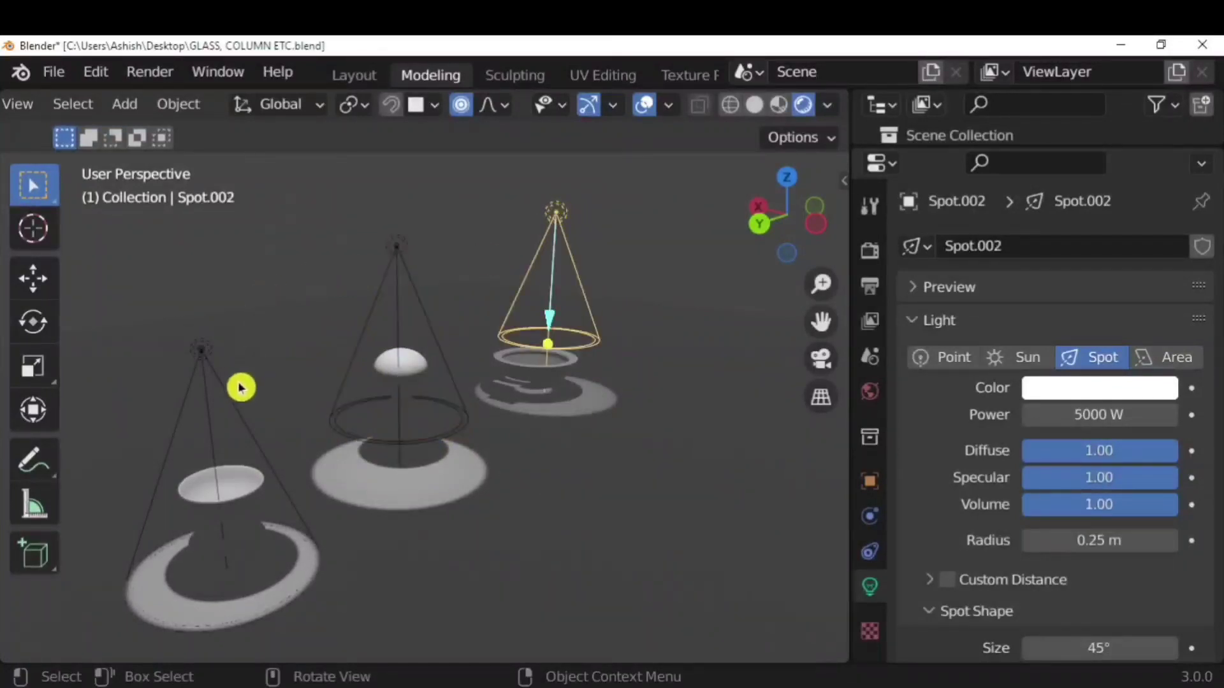
{"action": "left_click", "coordinate": [204, 347], "text": "shift"}
{"action": "left_click", "coordinate": [397, 252], "text": "shift"}
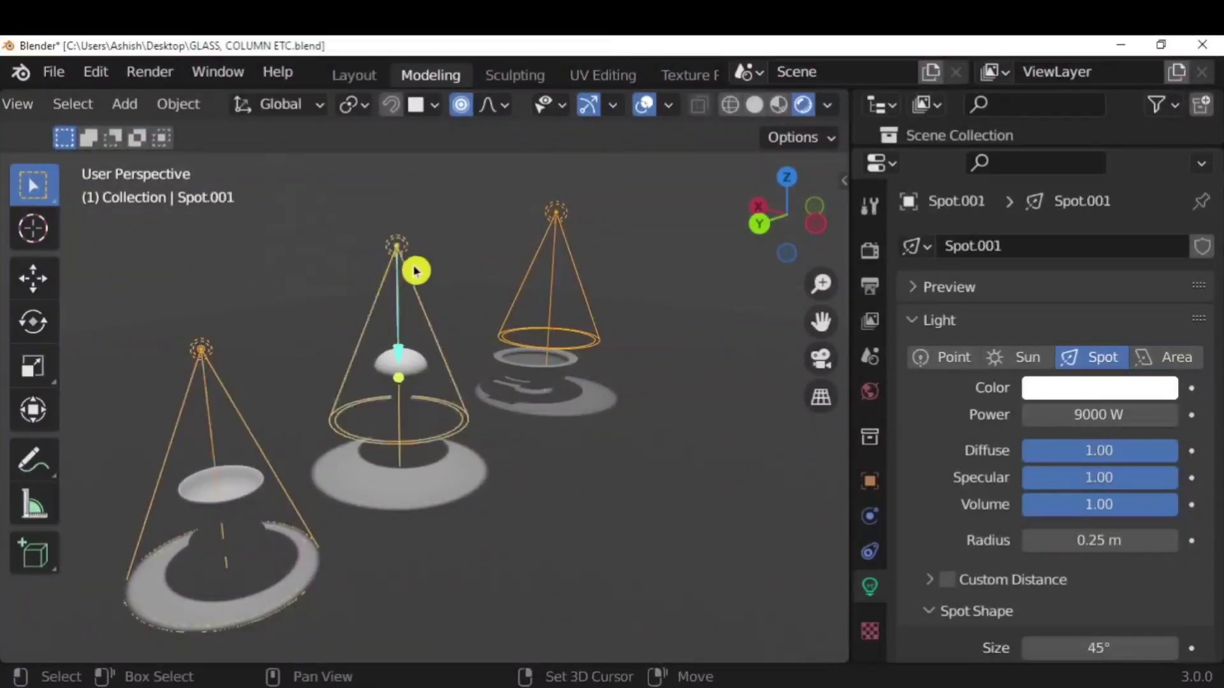
{"action": "right_click", "coordinate": [1154, 417]}
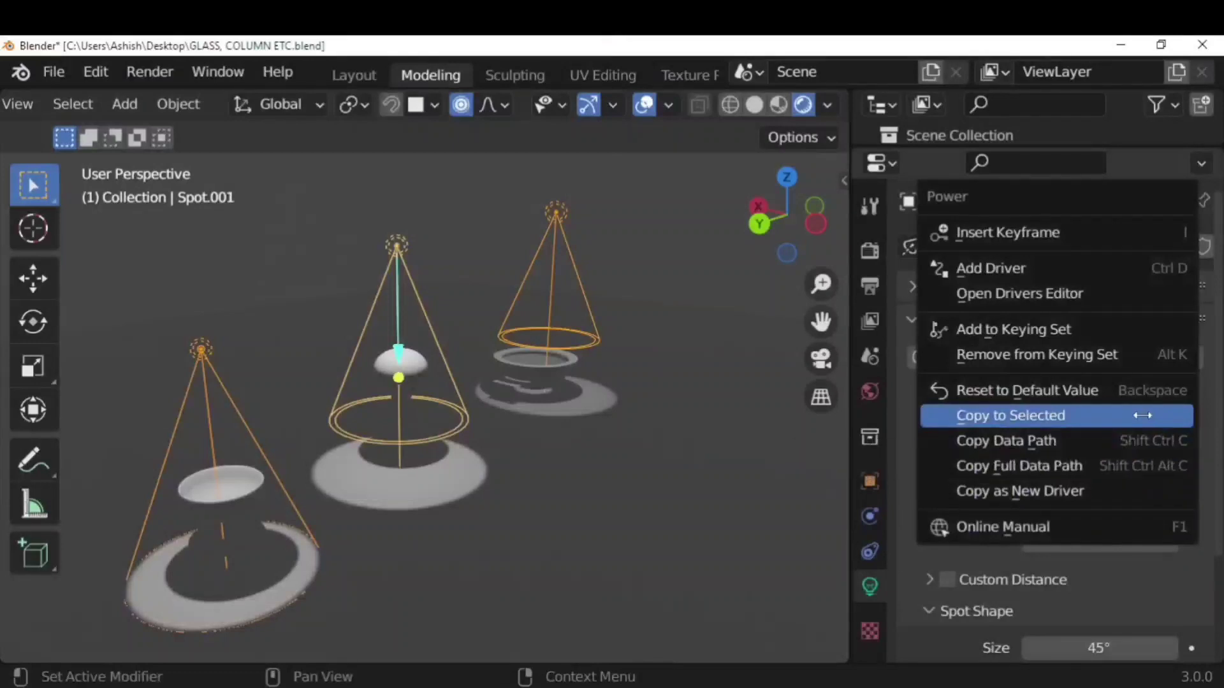
{"action": "left_click", "coordinate": [1142, 415]}
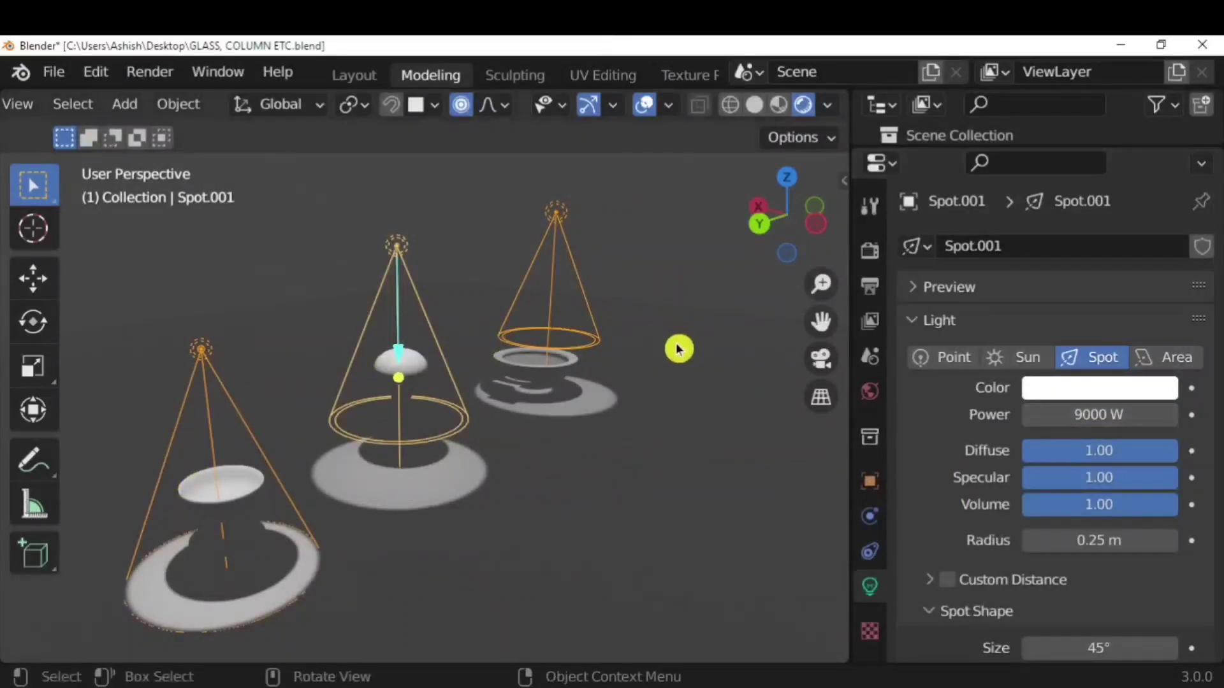
{"action": "scroll", "coordinate": [688, 405], "scroll_direction": "down", "scroll_amount": 2}
{"action": "middle_click_drag", "start_coordinate": [688, 404], "coordinate": [641, 397]}
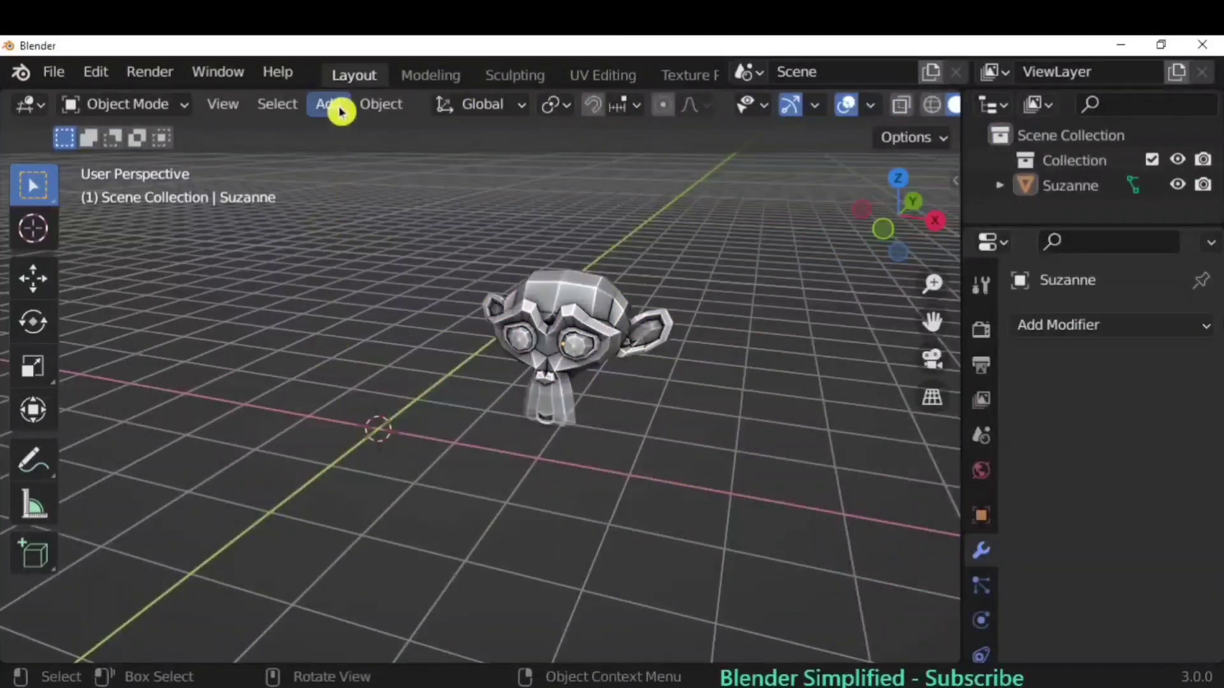
{"action": "left_click", "coordinate": [334, 105]}
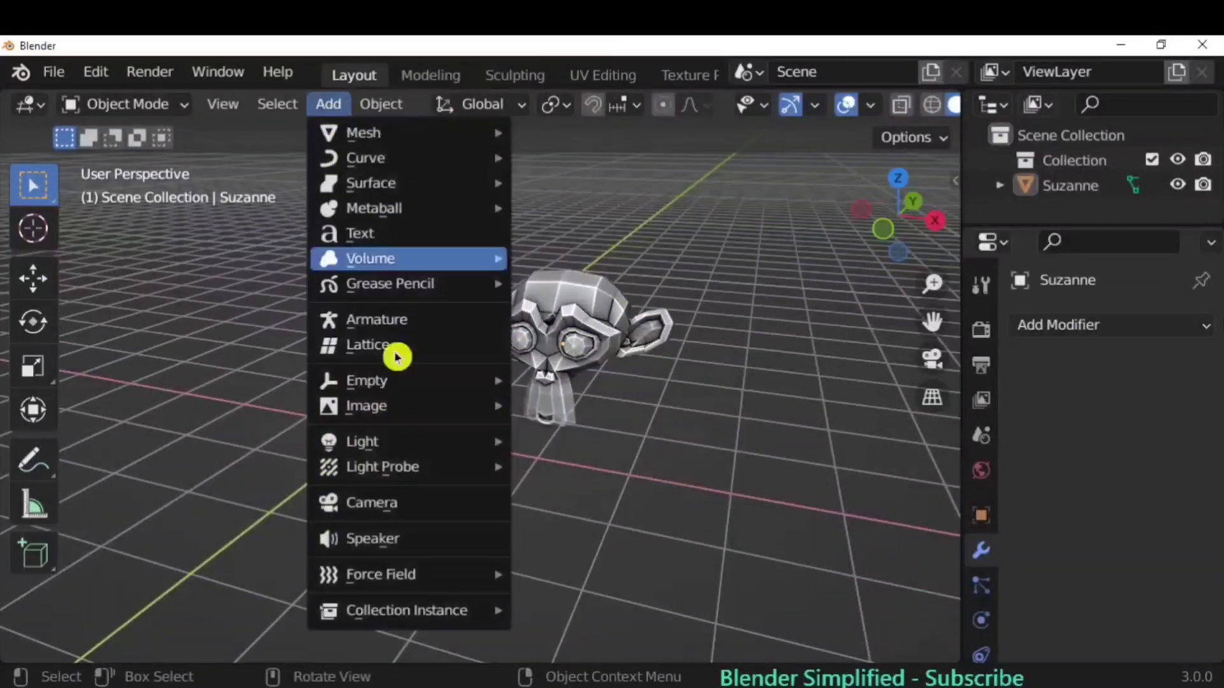
Add a camera and move it in front of Suzanne
{"action": "left_click", "coordinate": [390, 507]}
{"action": "key", "text": "g"}
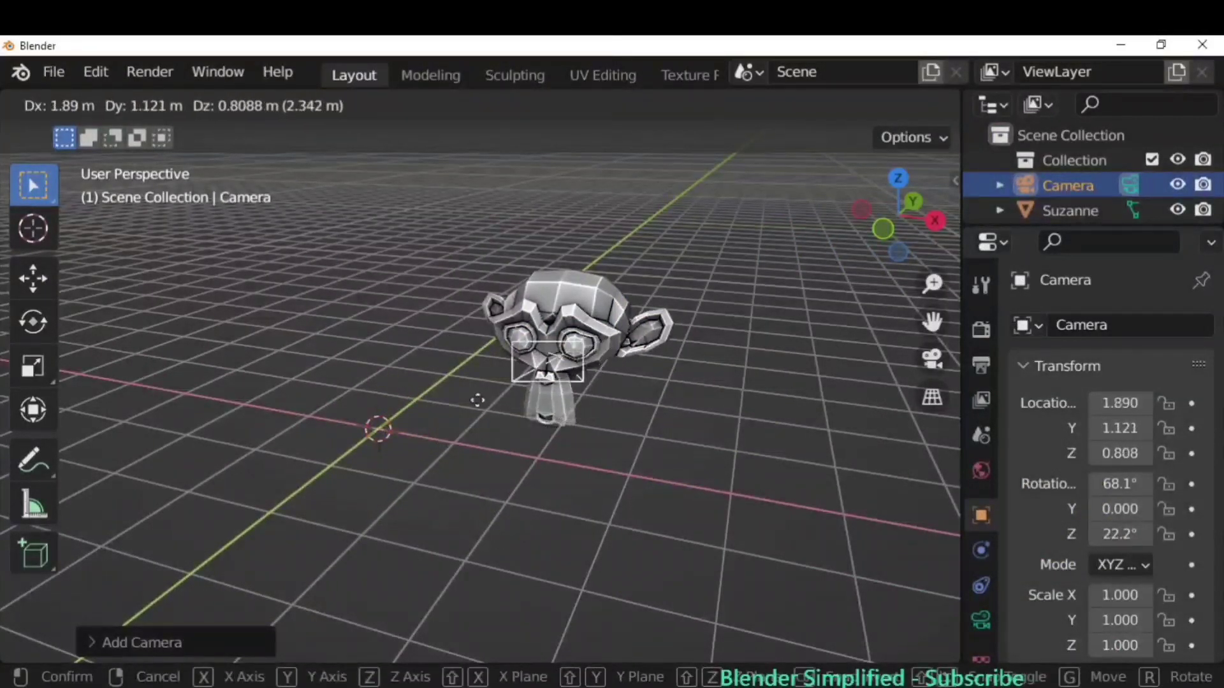
{"action": "left_click", "coordinate": [414, 439]}
{"action": "middle_click_drag", "start_coordinate": [701, 432], "coordinate": [450, 417]}
{"action": "key", "text": "g"}
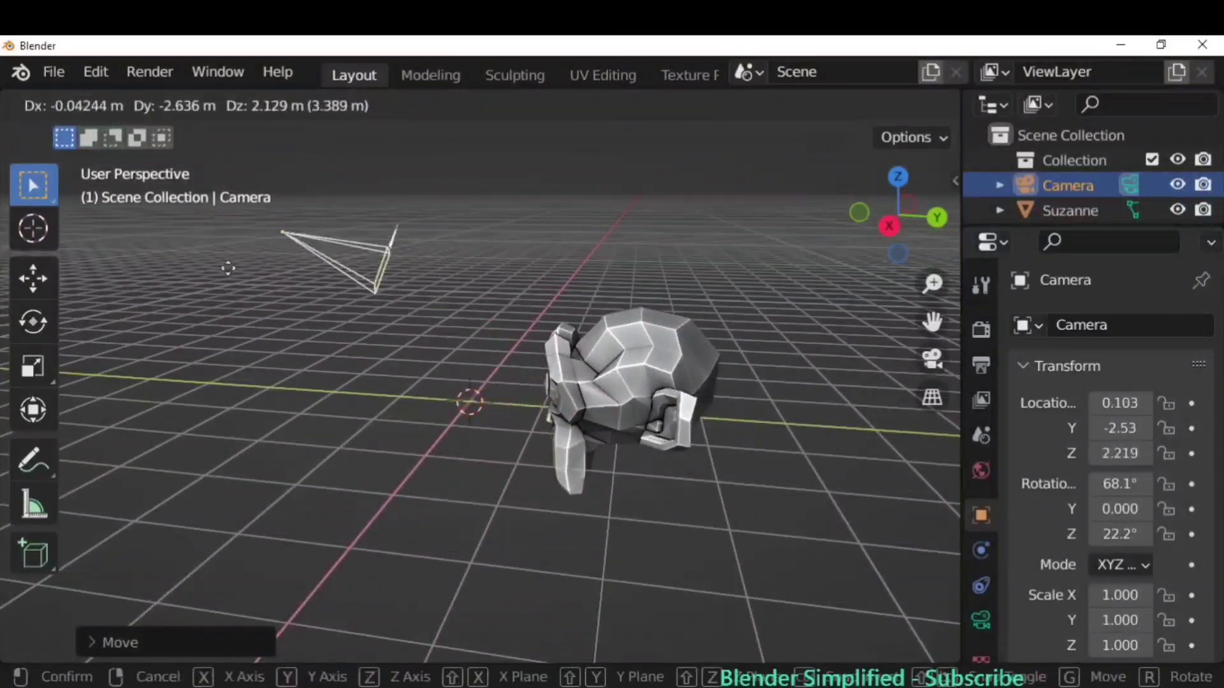
{"action": "left_click", "coordinate": [247, 370]}
{"action": "middle_click_drag", "start_coordinate": [248, 371], "coordinate": [581, 391]}
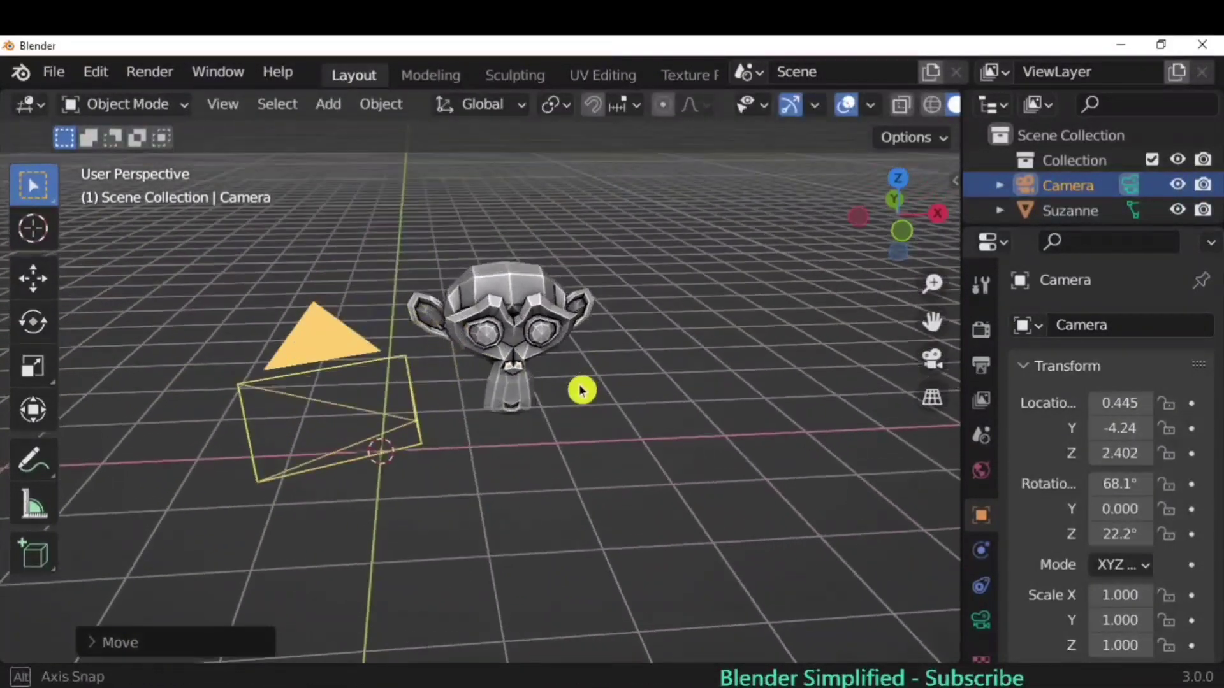
{"action": "key", "text": "g"}
{"action": "left_click", "coordinate": [757, 361]}
Tilt the camera, then rotate it around Z to face Suzanne, and view through it
{"action": "key", "text": "r"}
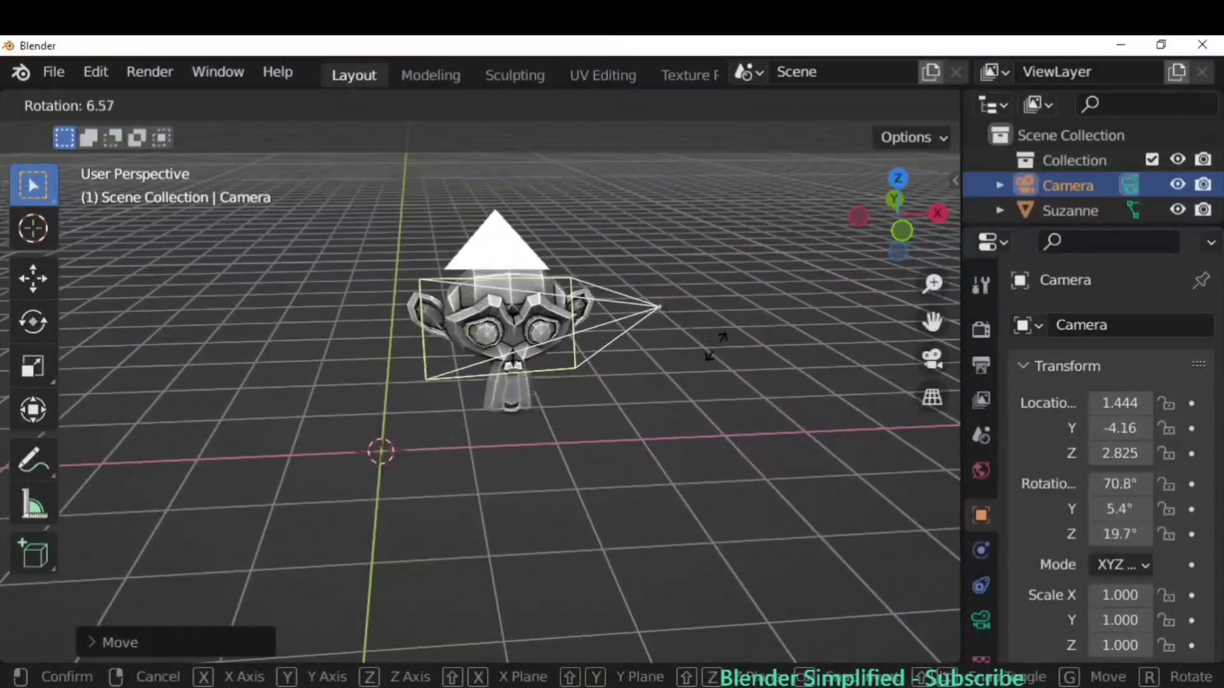
{"action": "left_click", "coordinate": [729, 362]}
{"action": "key", "text": "r"}
{"action": "key", "text": "z"}
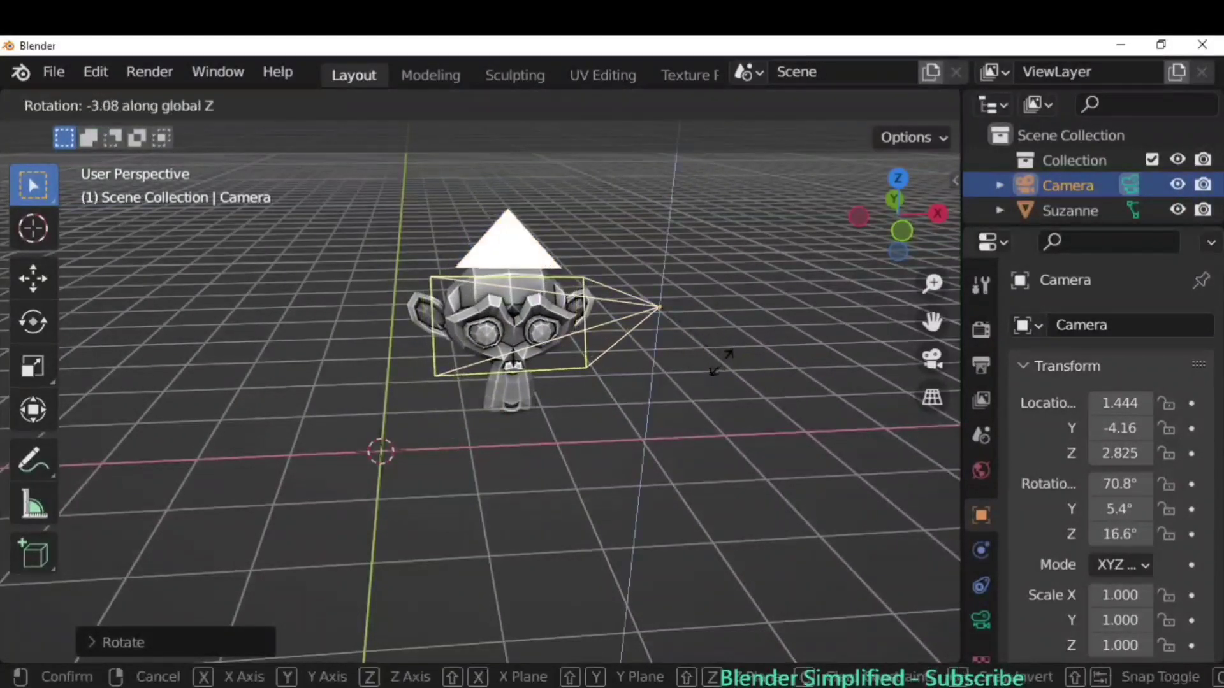
{"action": "left_click", "coordinate": [722, 388]}
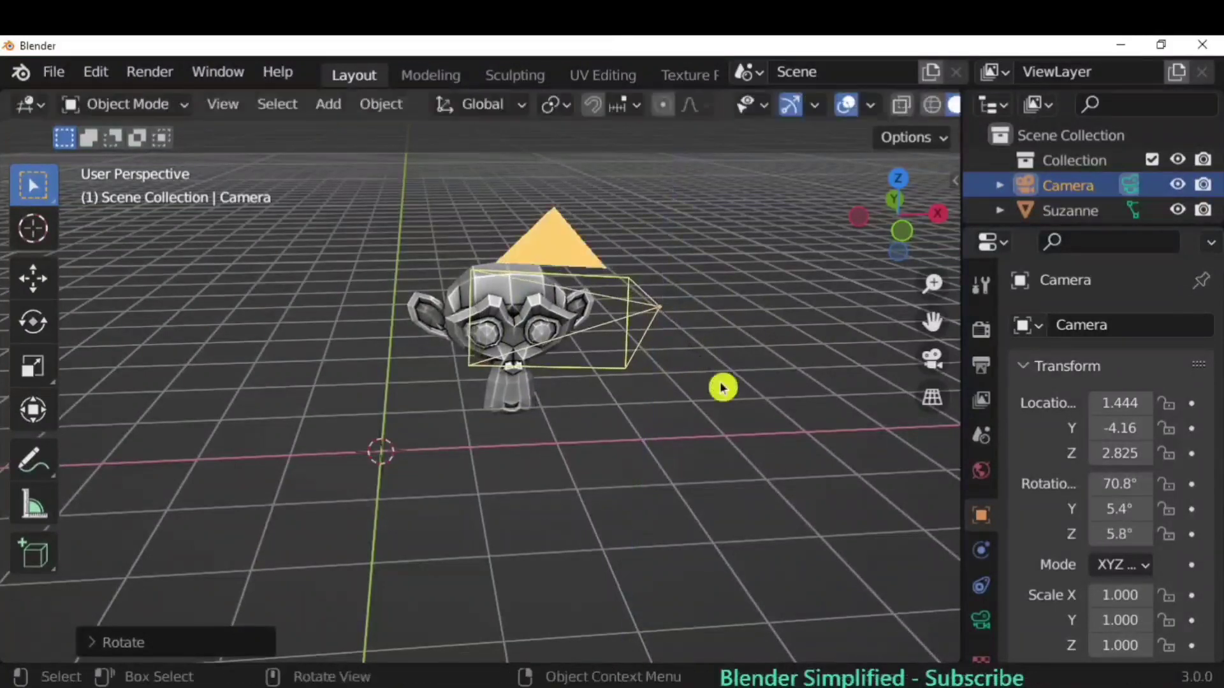
{"action": "left_click", "coordinate": [937, 363]}
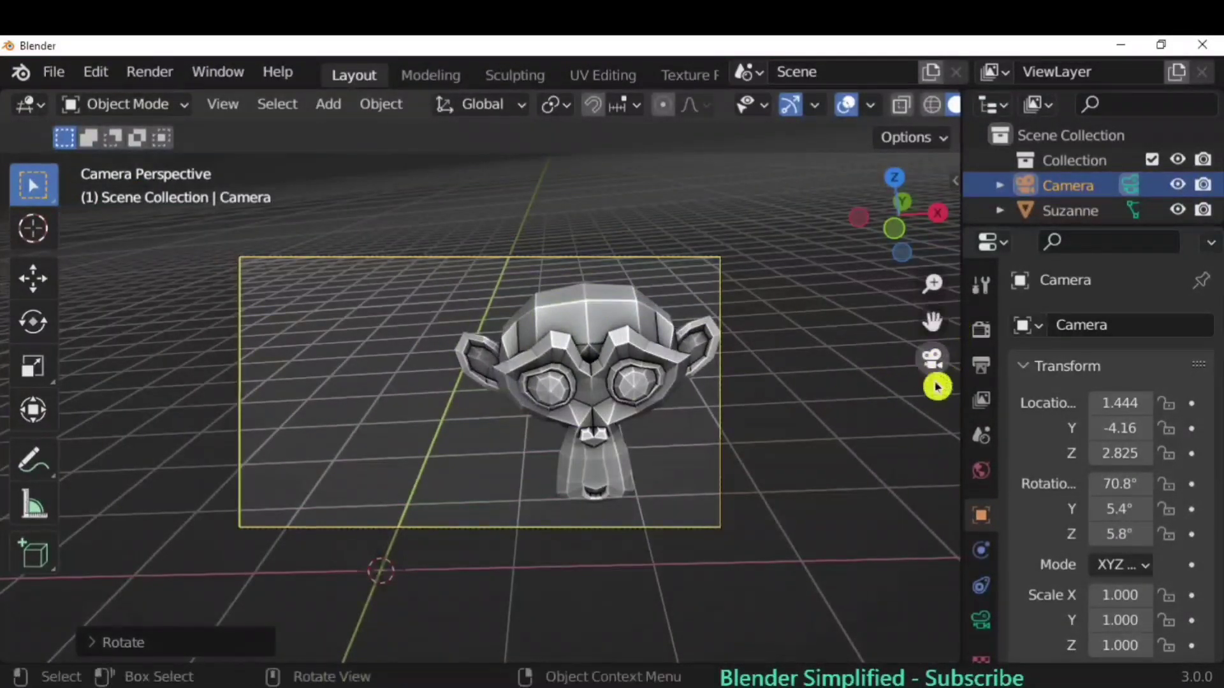
In camera view, move Suzanne about 0.145 m upward to centre it in the frame
{"action": "left_click", "coordinate": [932, 359]}
{"action": "key", "text": "KP_0"}
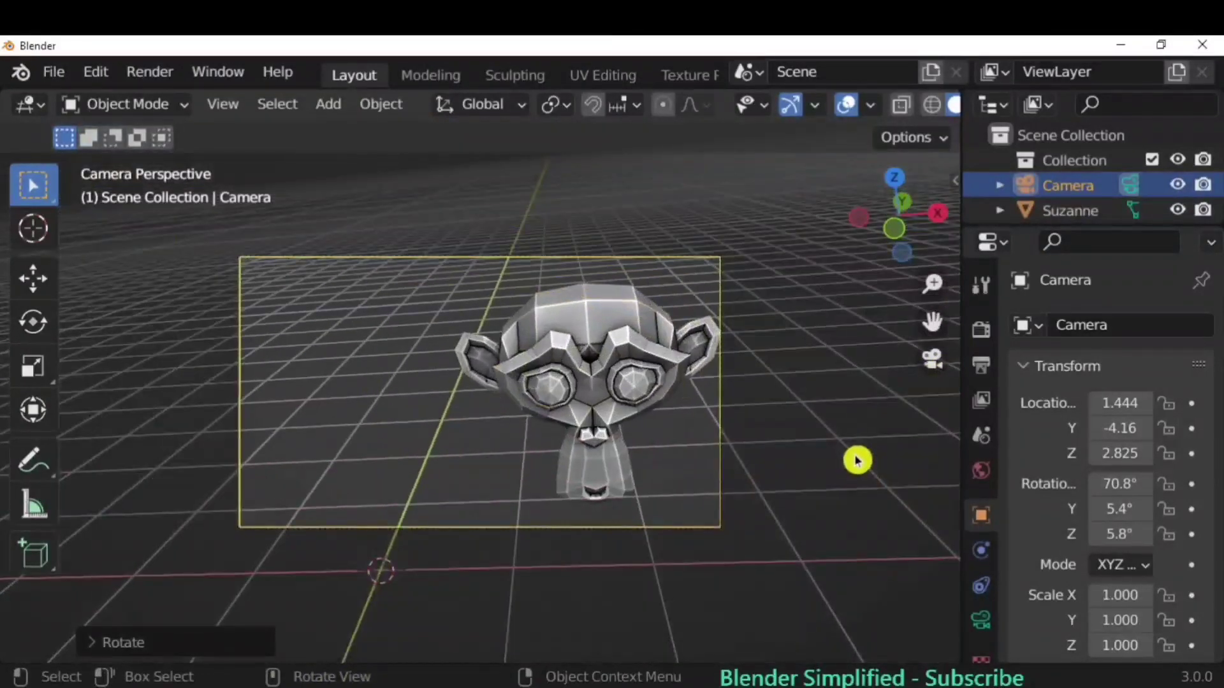
{"action": "key", "text": "KP_0"}
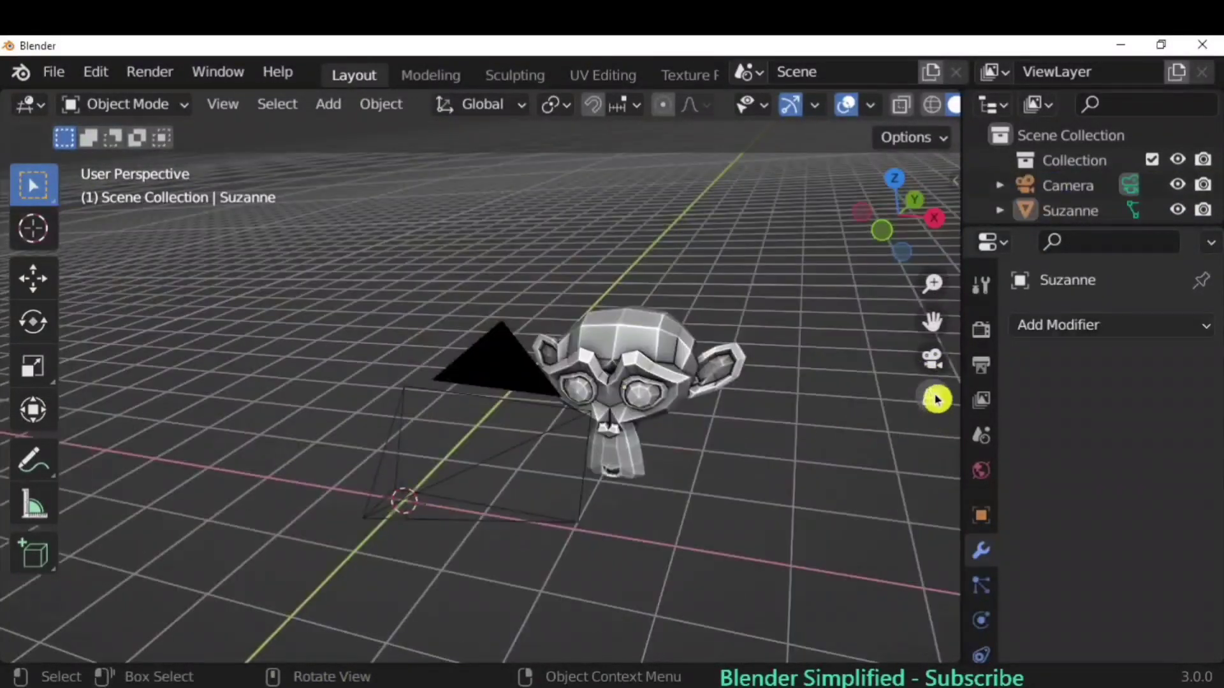
{"action": "left_click", "coordinate": [932, 360]}
{"action": "left_click", "coordinate": [538, 374]}
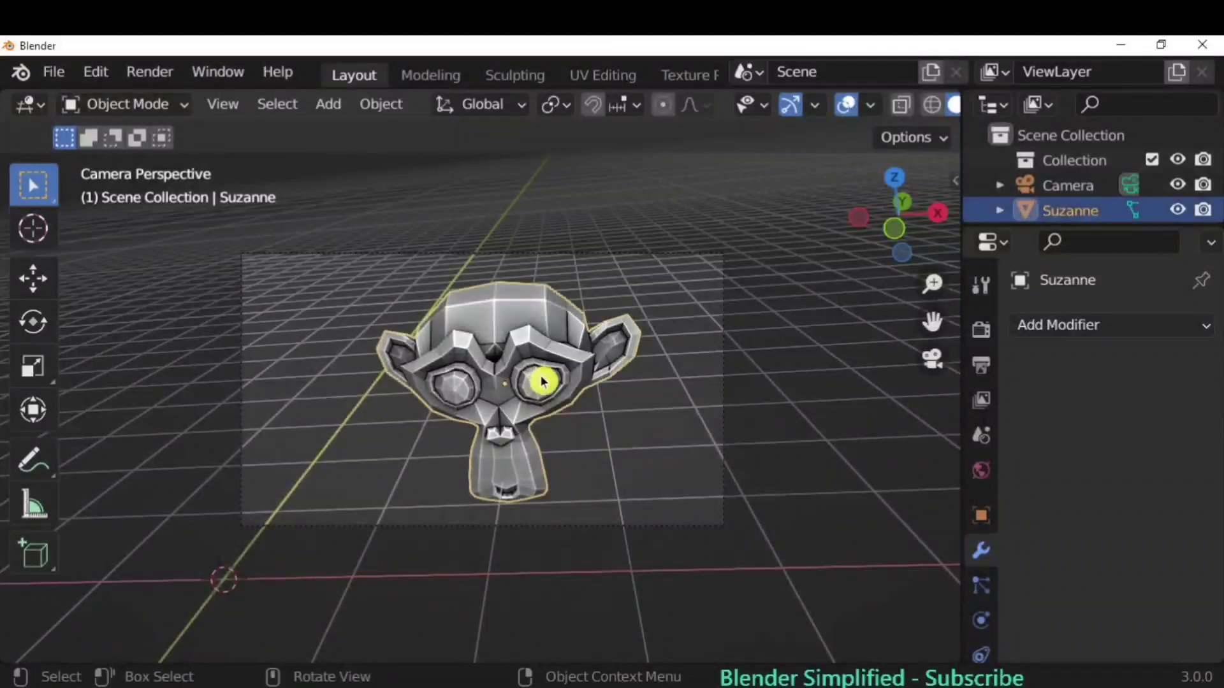
{"action": "key", "text": "g"}
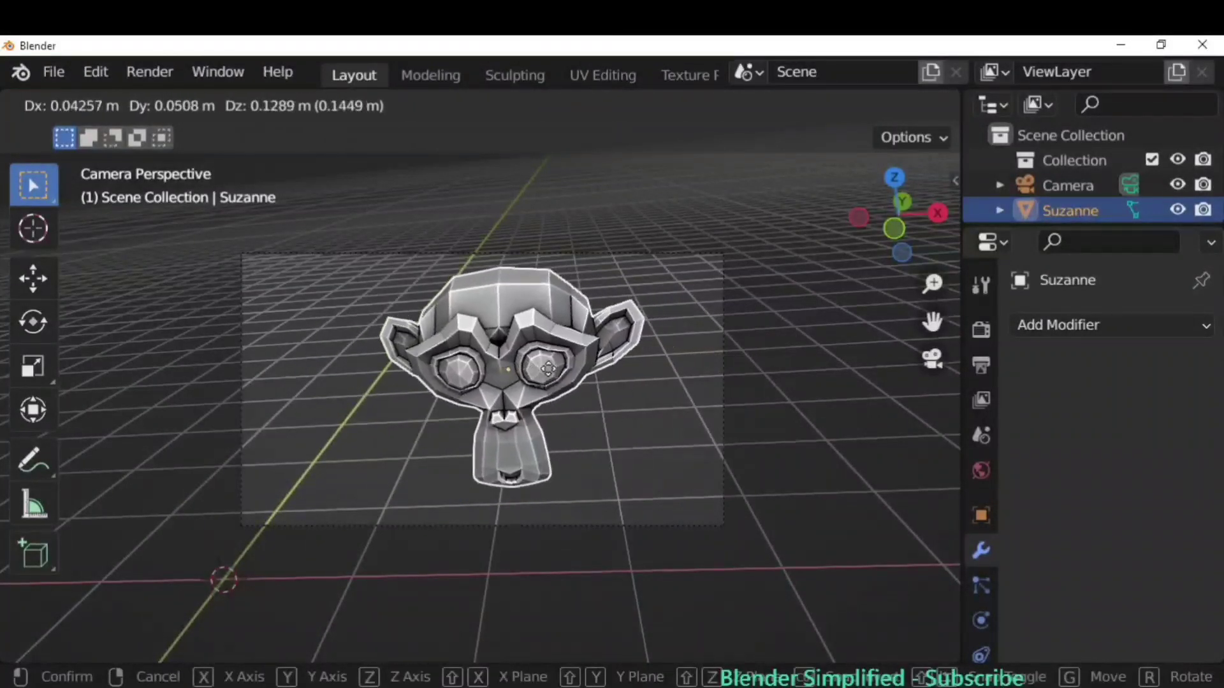
{"action": "left_click", "coordinate": [606, 246]}
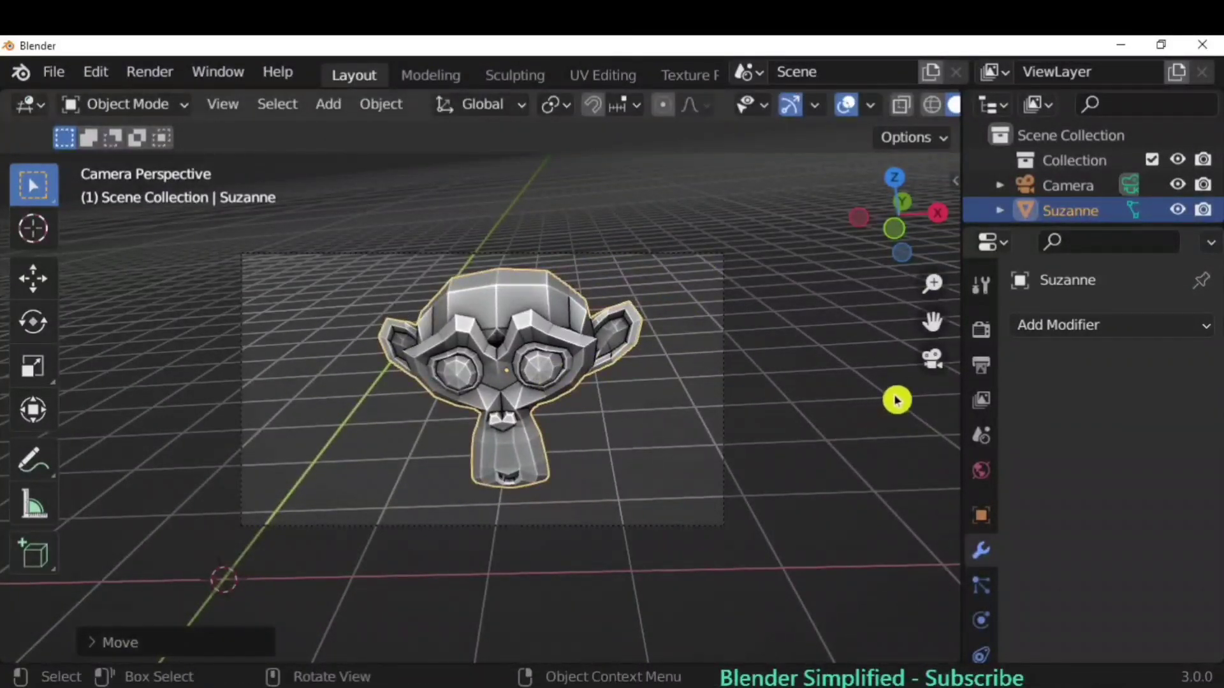
{"action": "left_click", "coordinate": [932, 361]}
{"action": "middle_click_drag", "start_coordinate": [926, 364], "coordinate": [608, 436]}
{"action": "scroll", "coordinate": [637, 446], "scroll_direction": "up", "scroll_amount": 3}
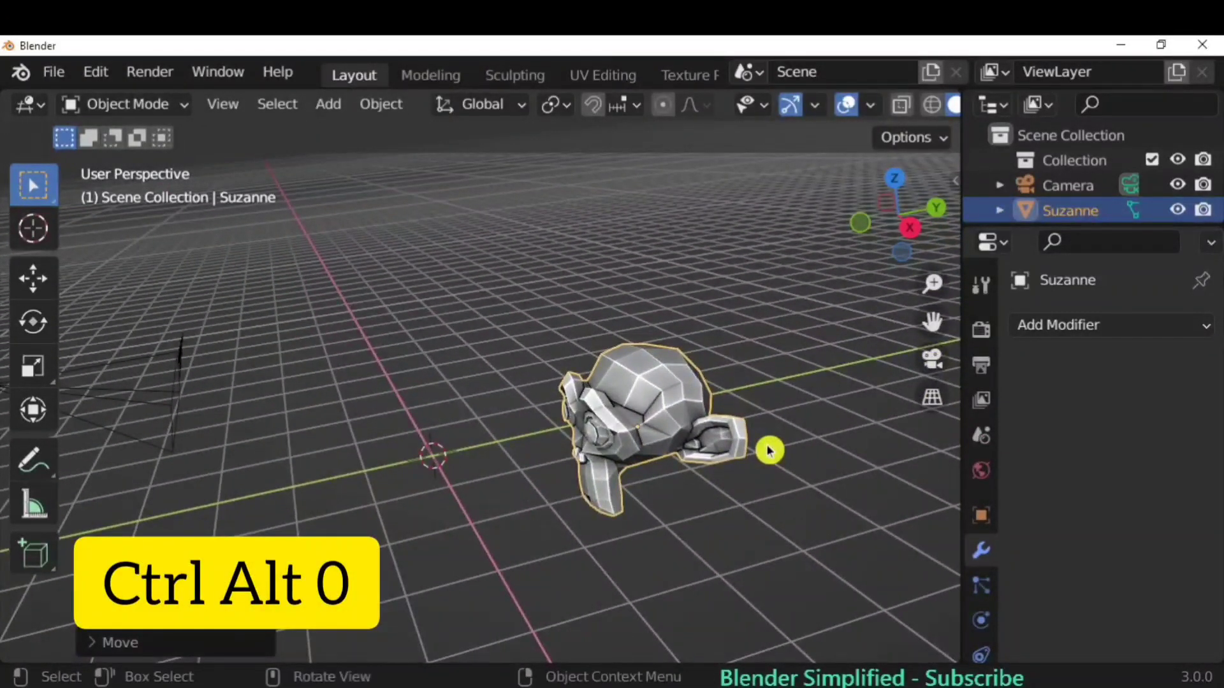
Align the camera to the front view of Suzanne and move Suzanne into frame
{"action": "key", "text": "ctrl+alt+KP_0"}
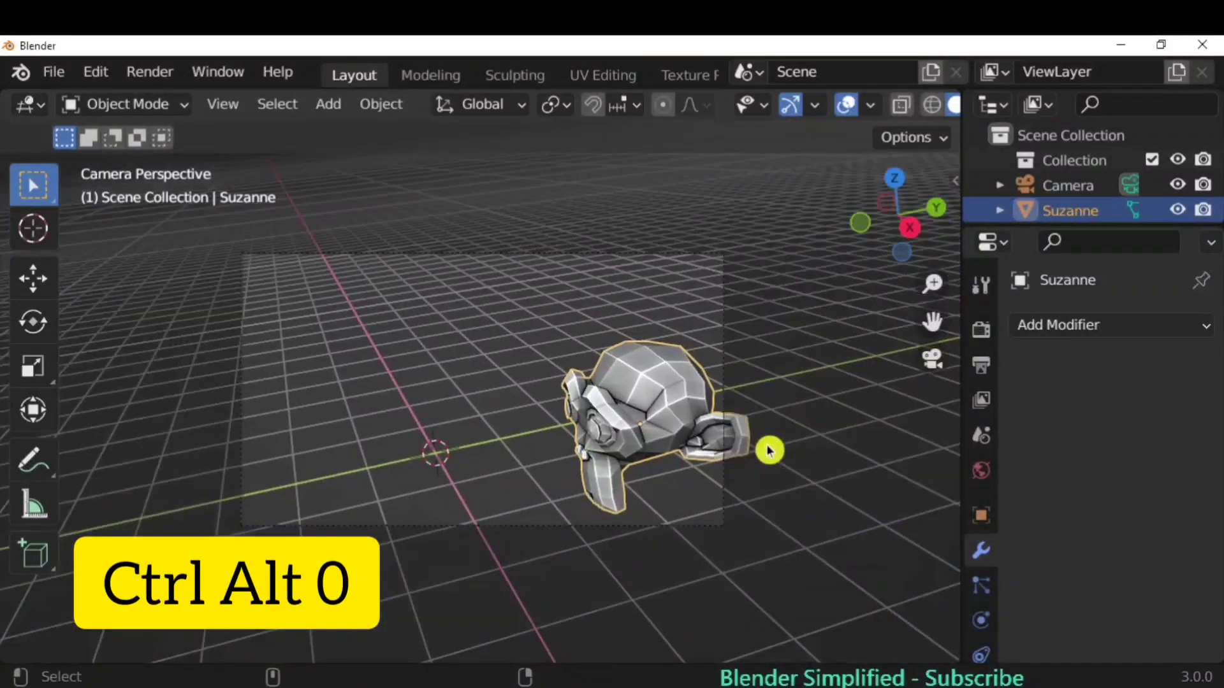
{"action": "middle_click_drag", "start_coordinate": [783, 440], "coordinate": [682, 465]}
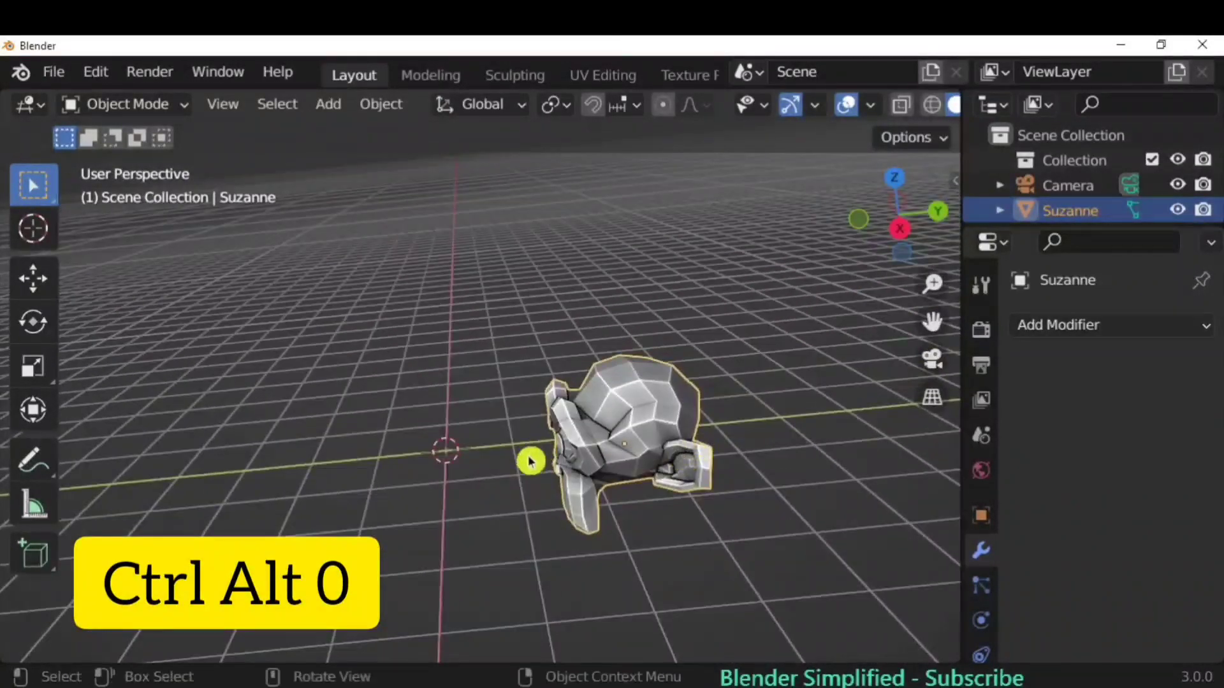
{"action": "middle_click_drag", "start_coordinate": [533, 459], "coordinate": [817, 531]}
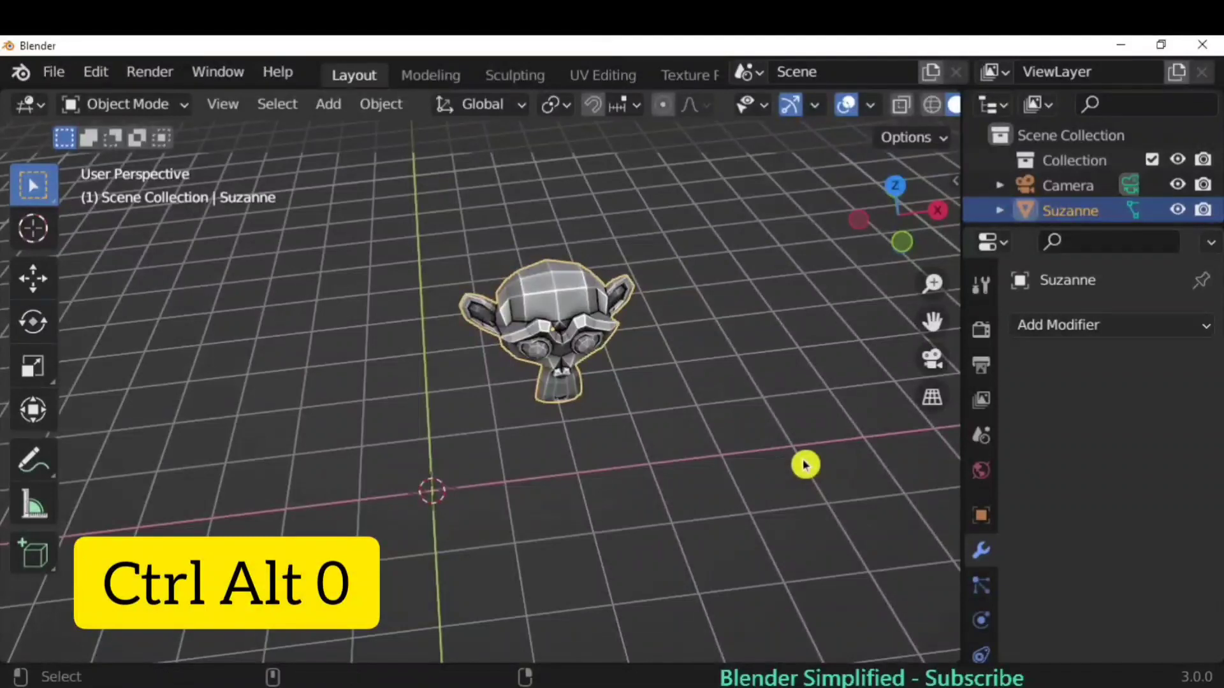
{"action": "key", "text": "ctrl+alt+KP_0"}
{"action": "key", "text": "g"}
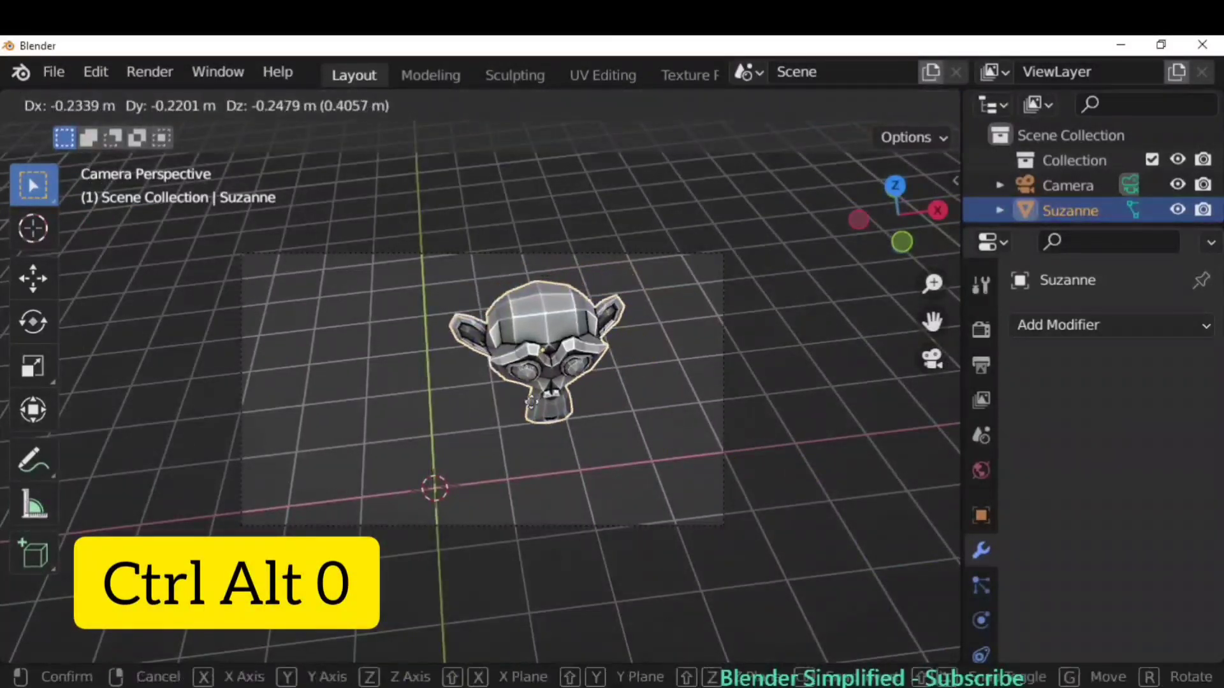
{"action": "left_click", "coordinate": [534, 406]}
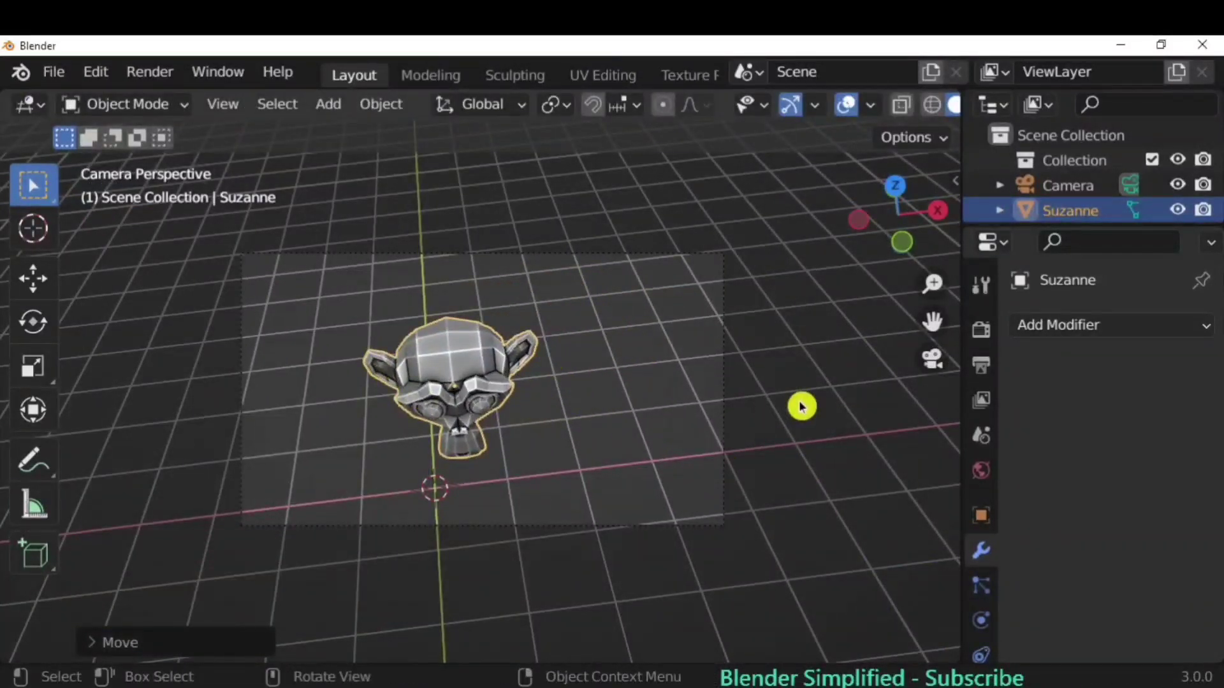
Toggle the Active Camera view from the View menu and select the Camera object
{"action": "key", "text": "KP_0"}
{"action": "left_click", "coordinate": [222, 105]}
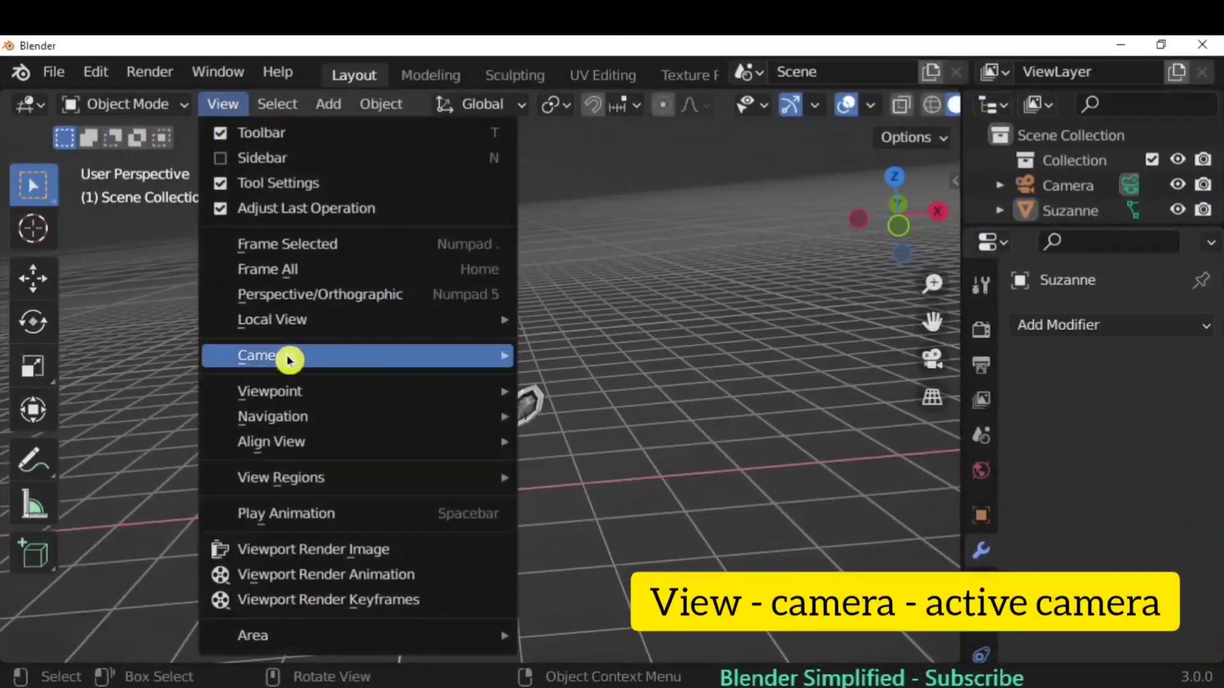
{"action": "mouse_move", "coordinate": [504, 356]}
{"action": "left_click", "coordinate": [637, 387]}
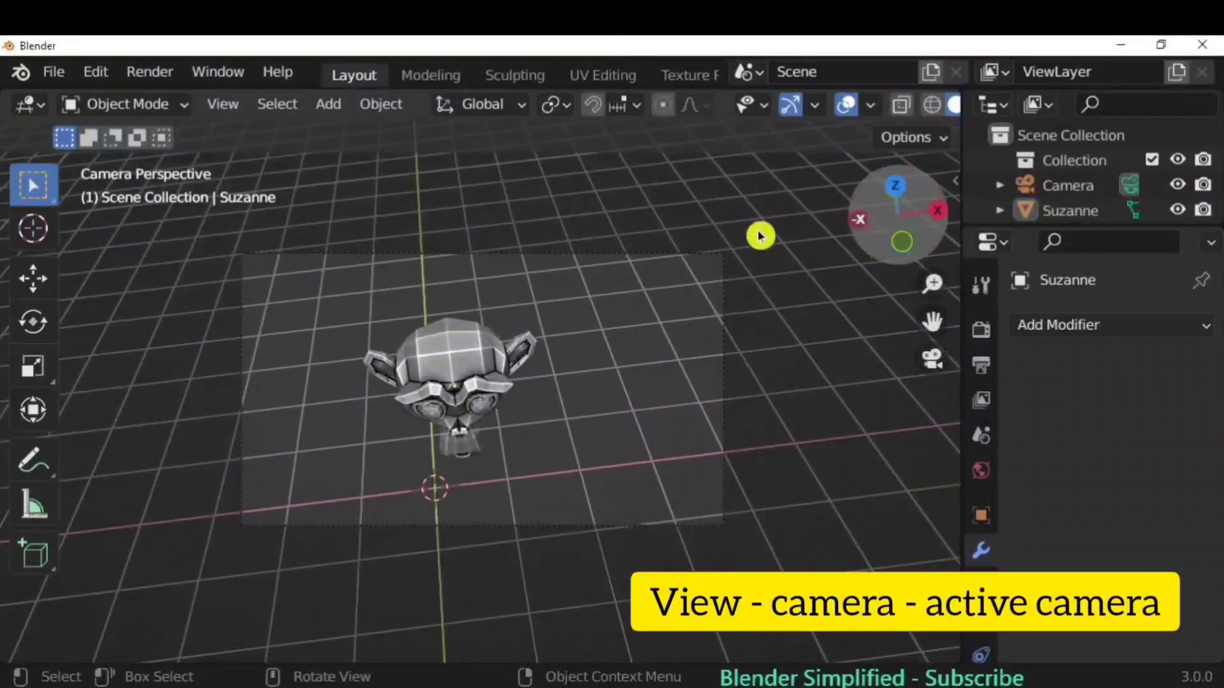
{"action": "left_click", "coordinate": [224, 104]}
{"action": "mouse_move", "coordinate": [308, 365]}
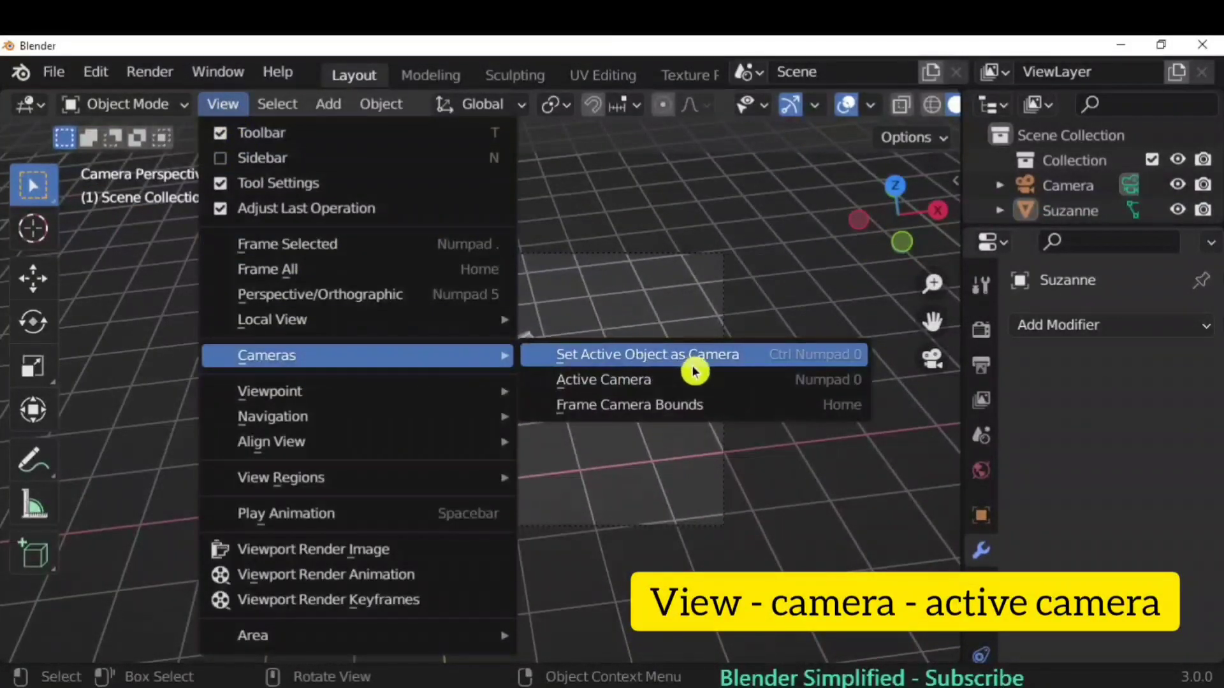
{"action": "left_click", "coordinate": [711, 378]}
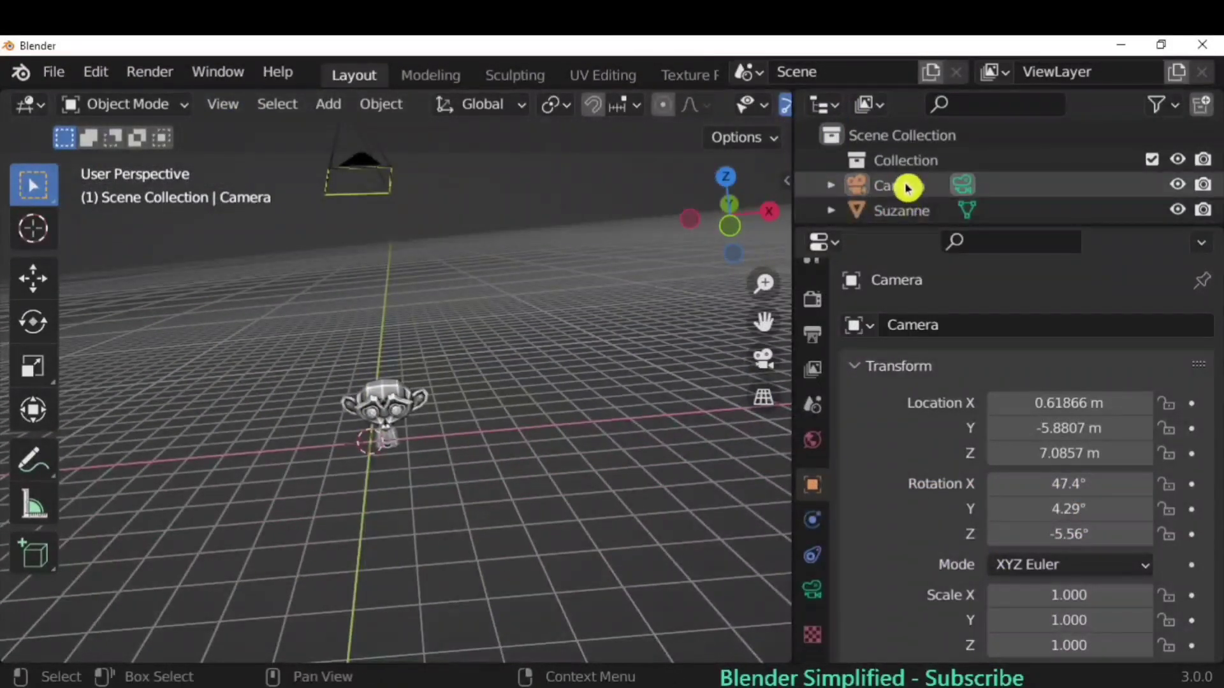
{"action": "left_click", "coordinate": [913, 191]}
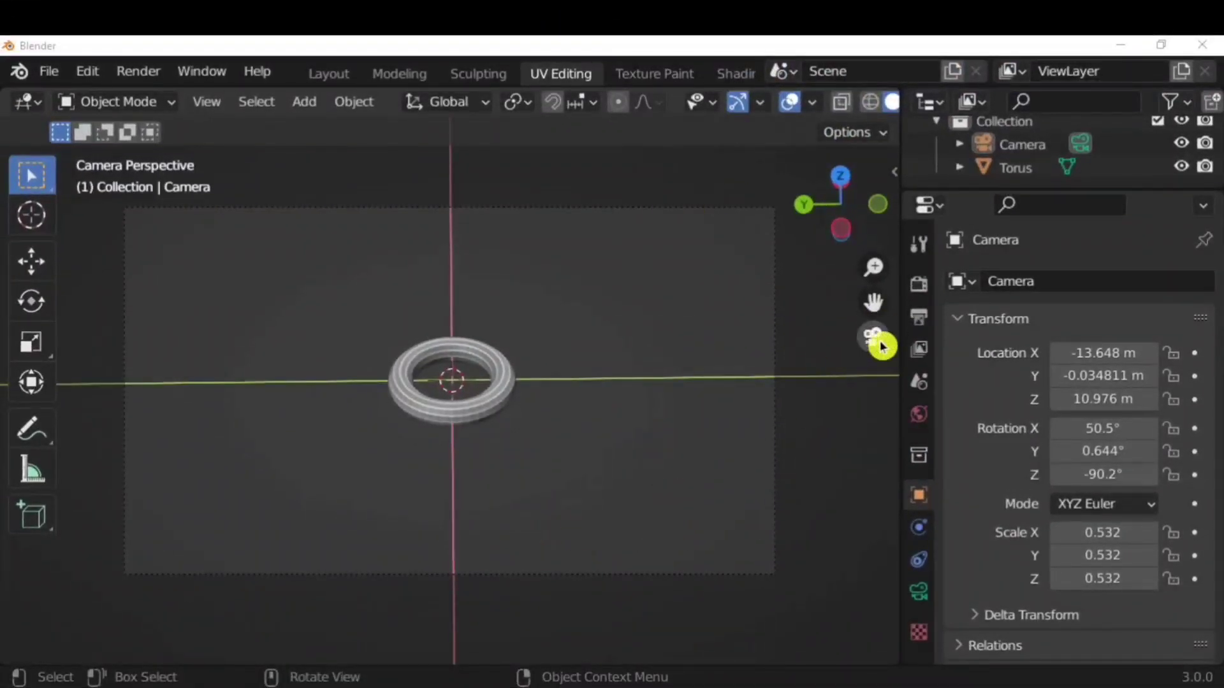
Set the camera's Clip Start to 0.1 m and move the camera to reframe the torus
{"action": "left_click", "coordinate": [881, 344]}
{"action": "left_click", "coordinate": [880, 343]}
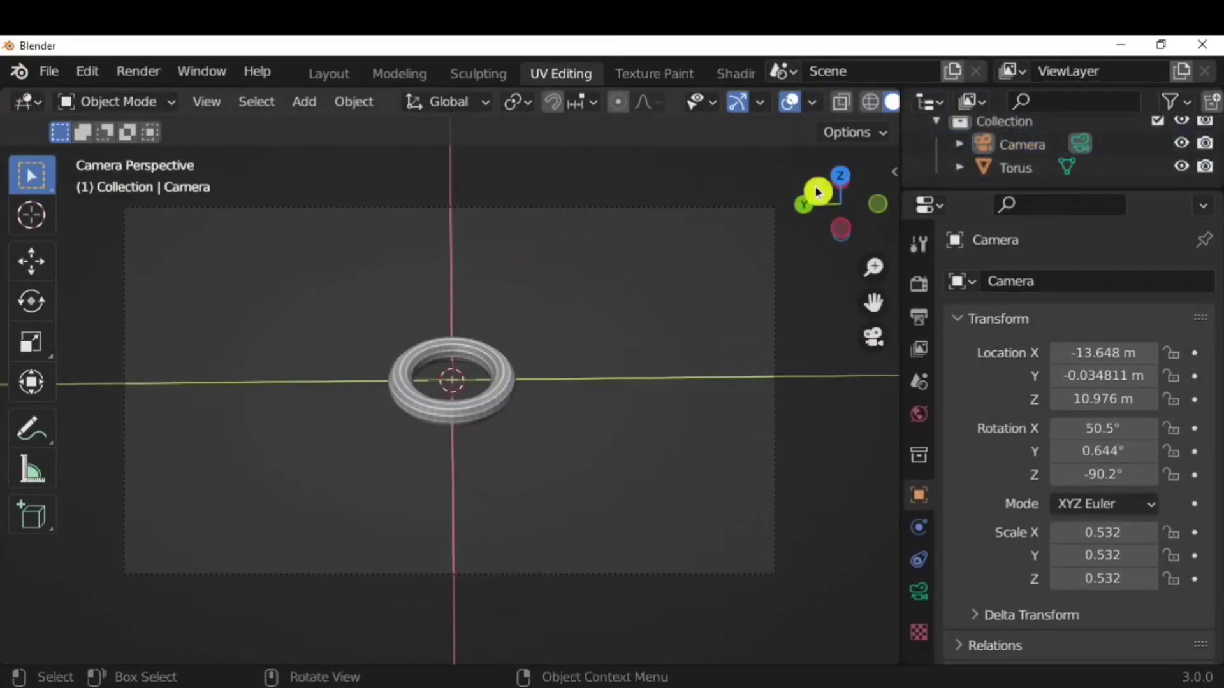
{"action": "left_click", "coordinate": [1037, 144]}
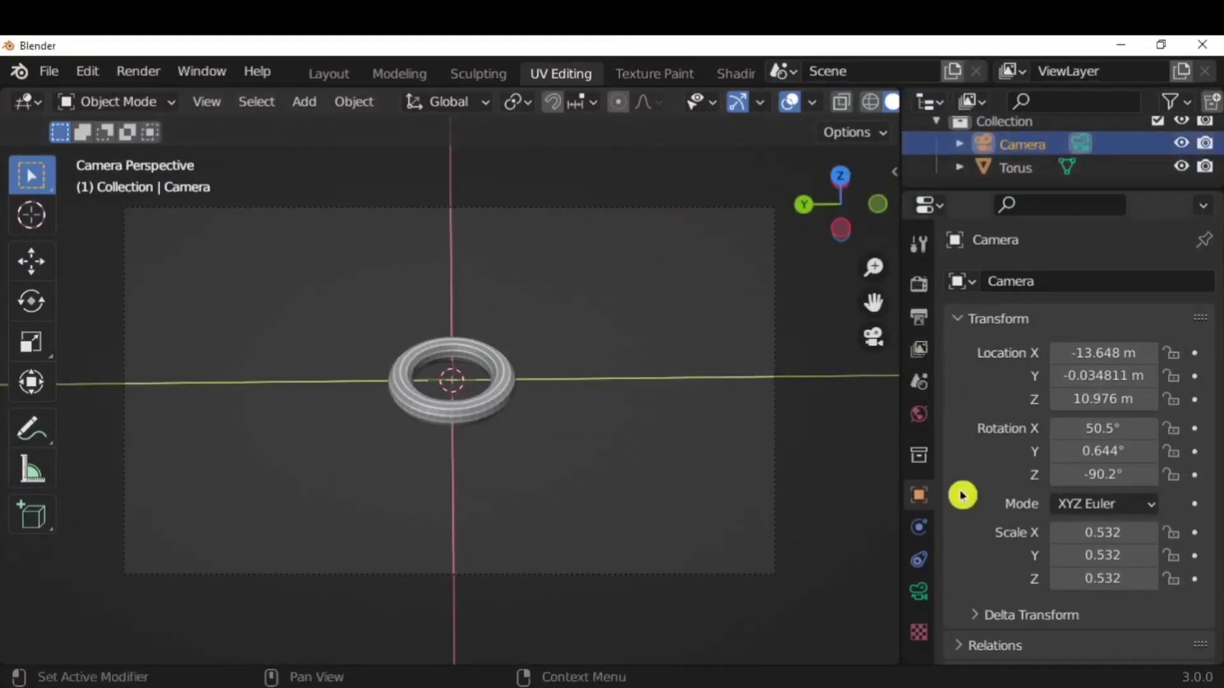
{"action": "left_click", "coordinate": [918, 592]}
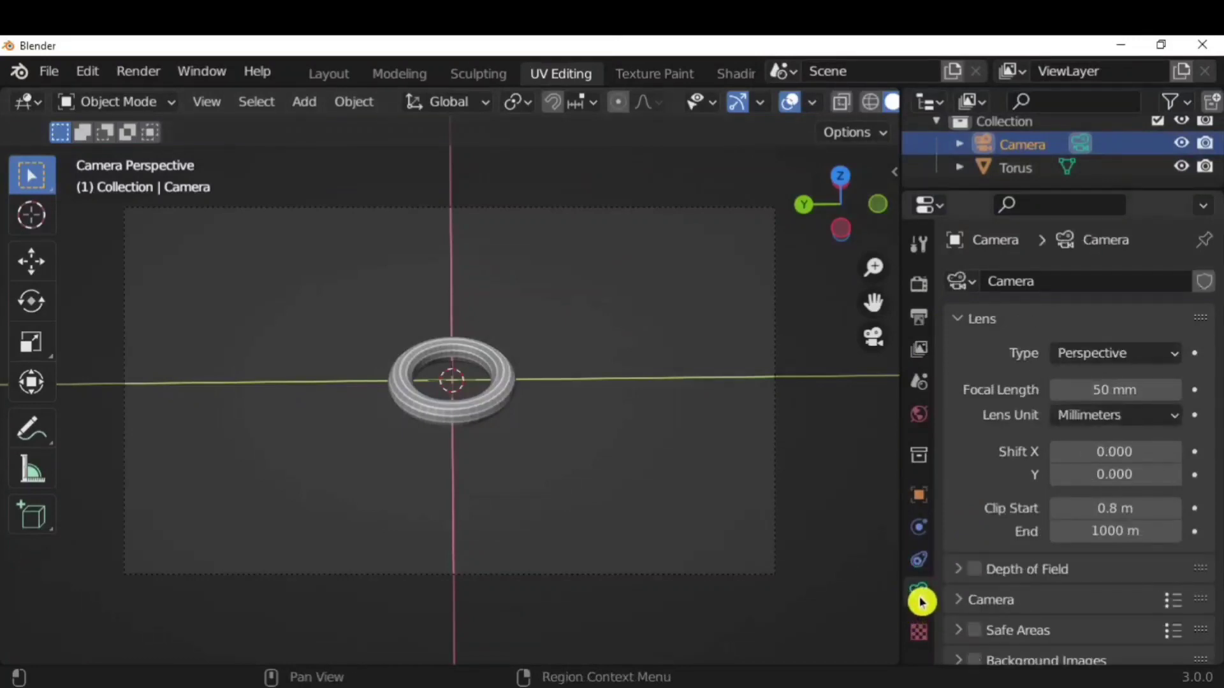
{"action": "left_click", "coordinate": [1093, 508]}
{"action": "type", "text": "0.1"}
{"action": "key", "text": "Return"}
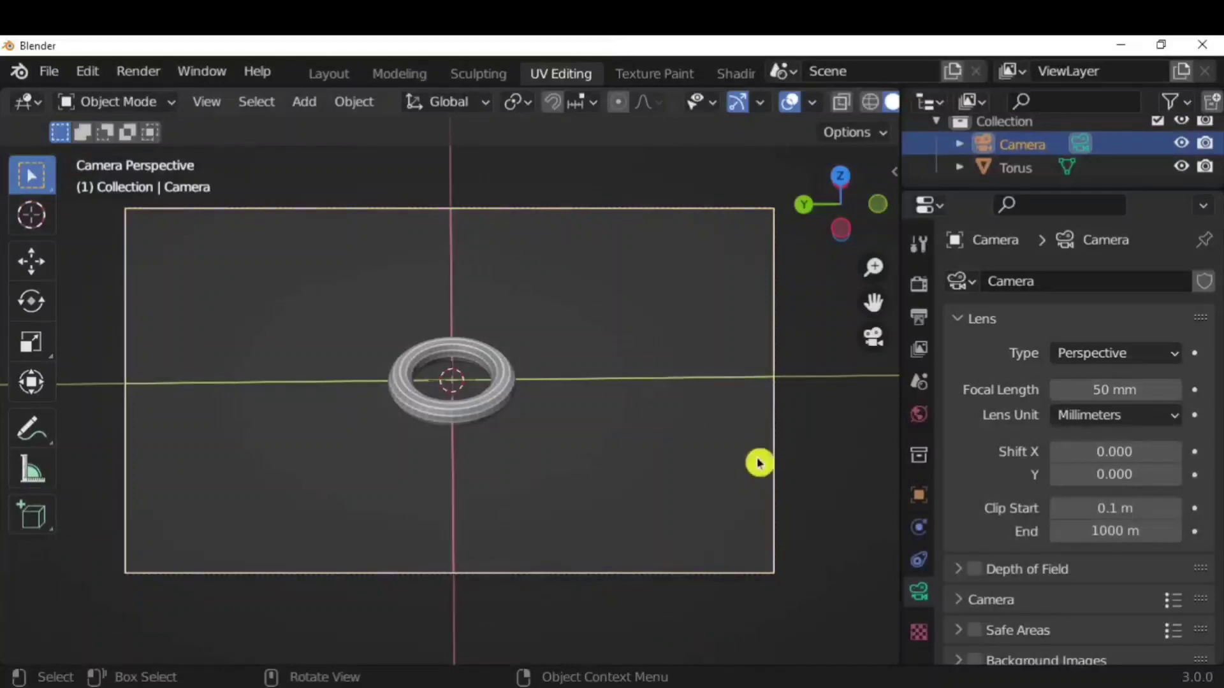
{"action": "key", "text": "g"}
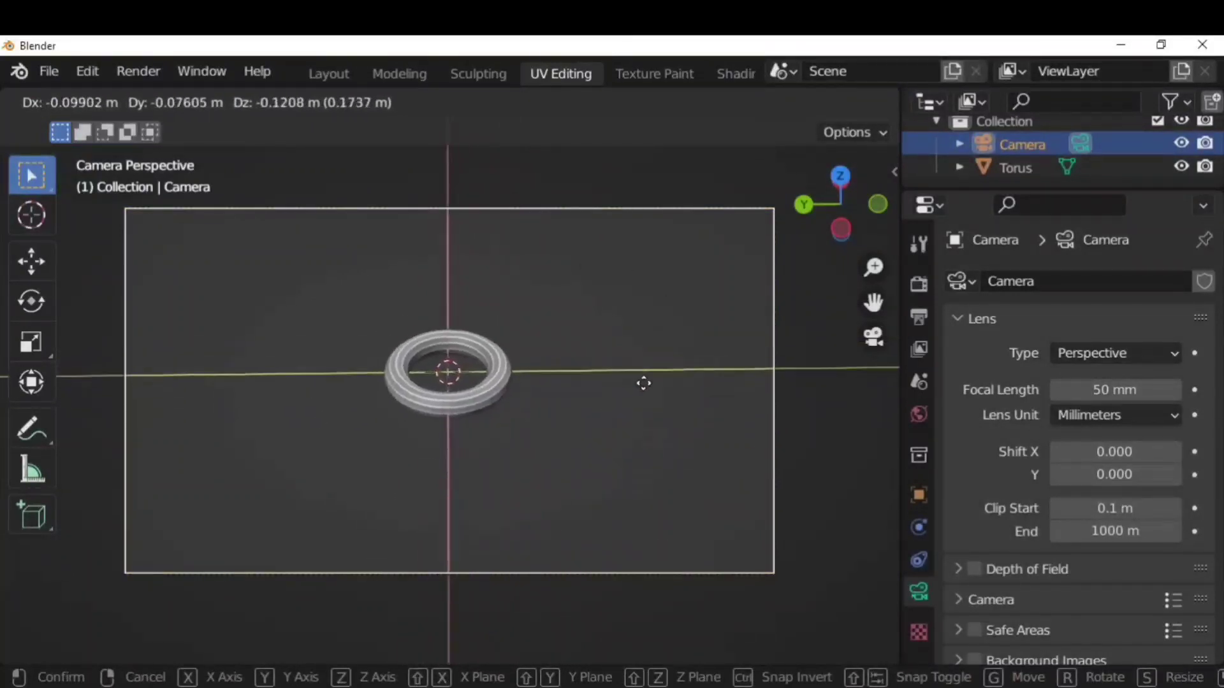
{"action": "left_click", "coordinate": [744, 401]}
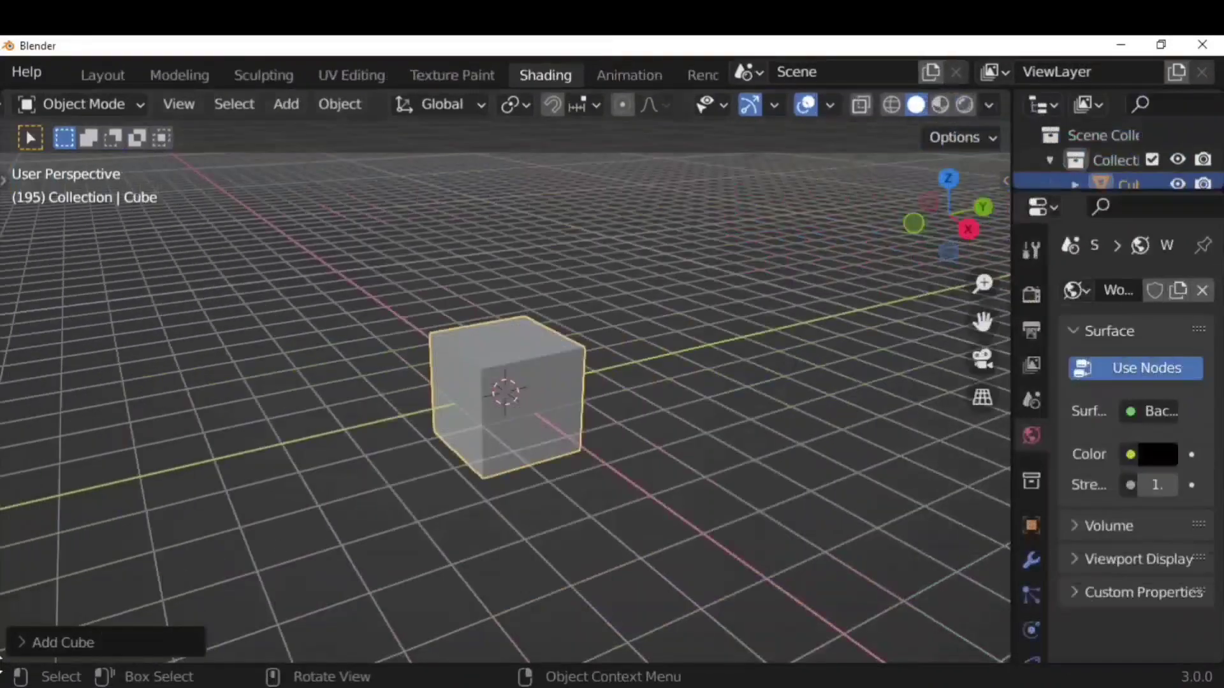
Split the 3D view and make the lower area a Timeline at frame 0
{"action": "left_click_drag", "start_coordinate": [5, 660], "coordinate": [3, 494]}
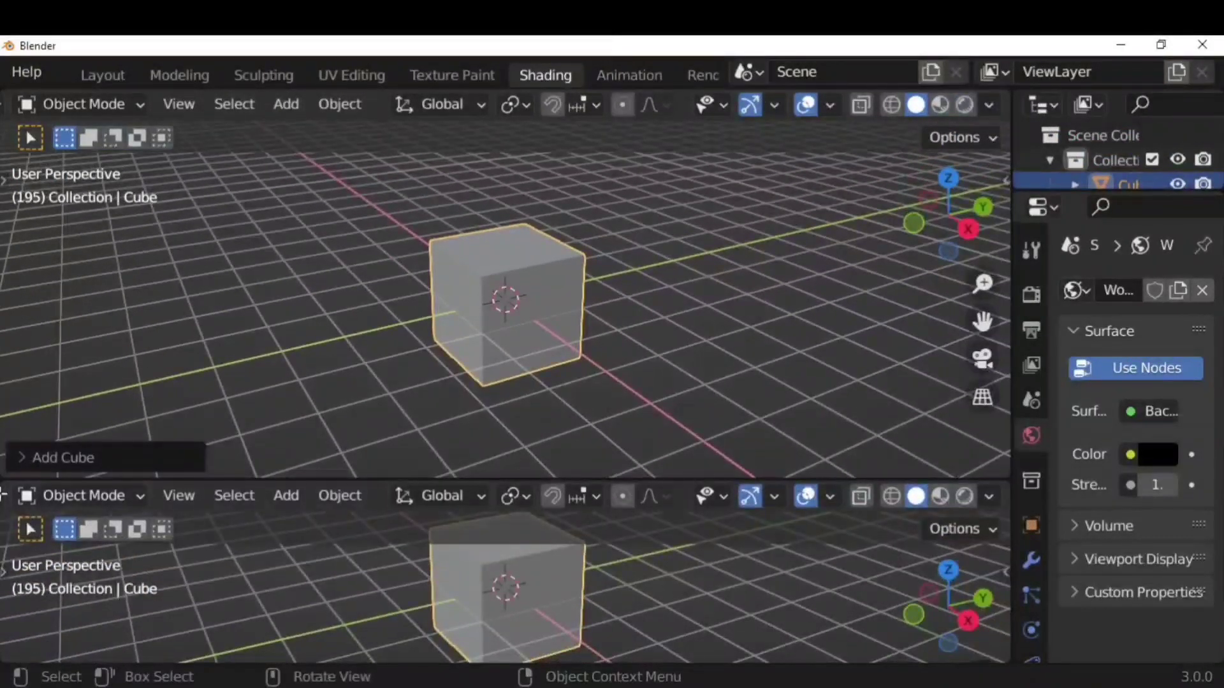
{"action": "left_click", "coordinate": [40, 503]}
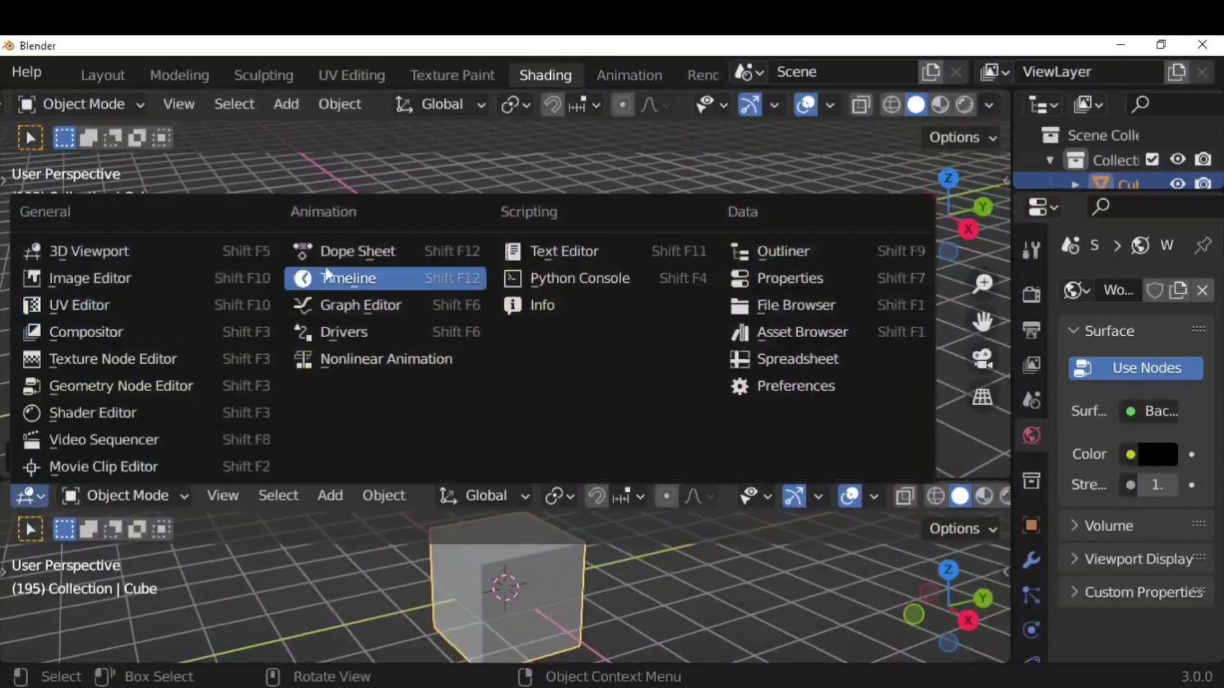
{"action": "left_click", "coordinate": [347, 276]}
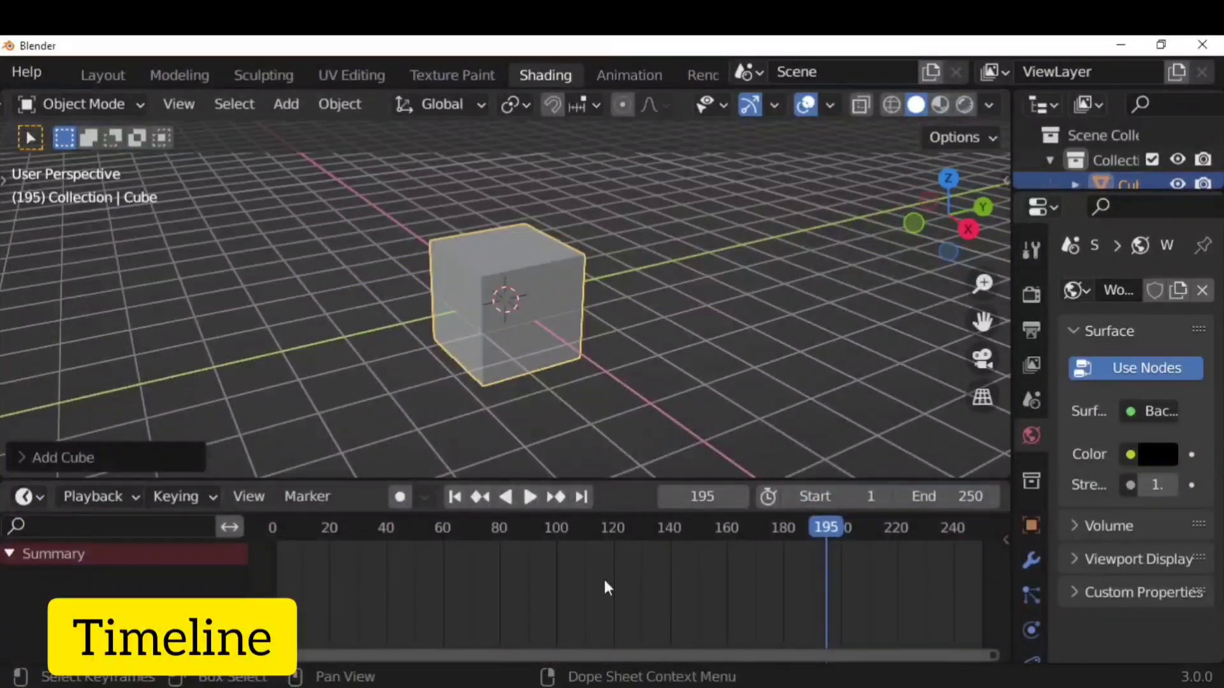
{"action": "key", "text": "Escape"}
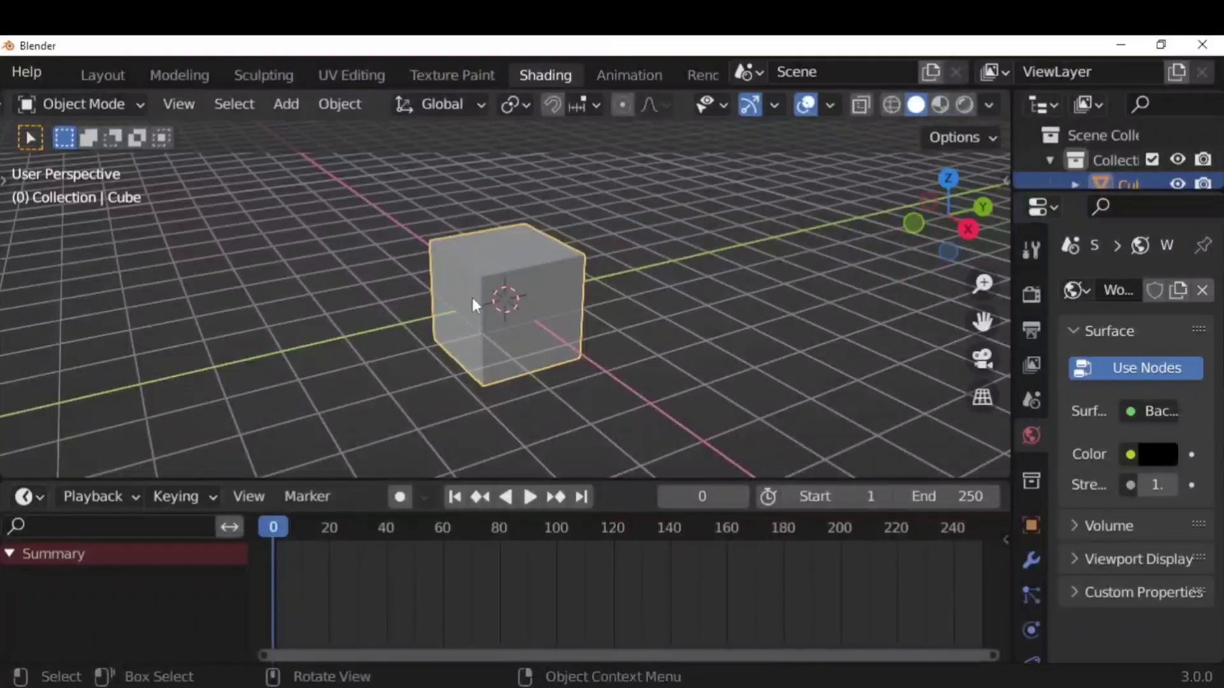
Move the cube about 4.906 m back along Y to the world origin at frame 0
{"action": "scroll", "coordinate": [472, 297], "scroll_direction": "down", "scroll_amount": 3}
{"action": "middle_click_drag", "start_coordinate": [687, 320], "coordinate": [376, 338]}
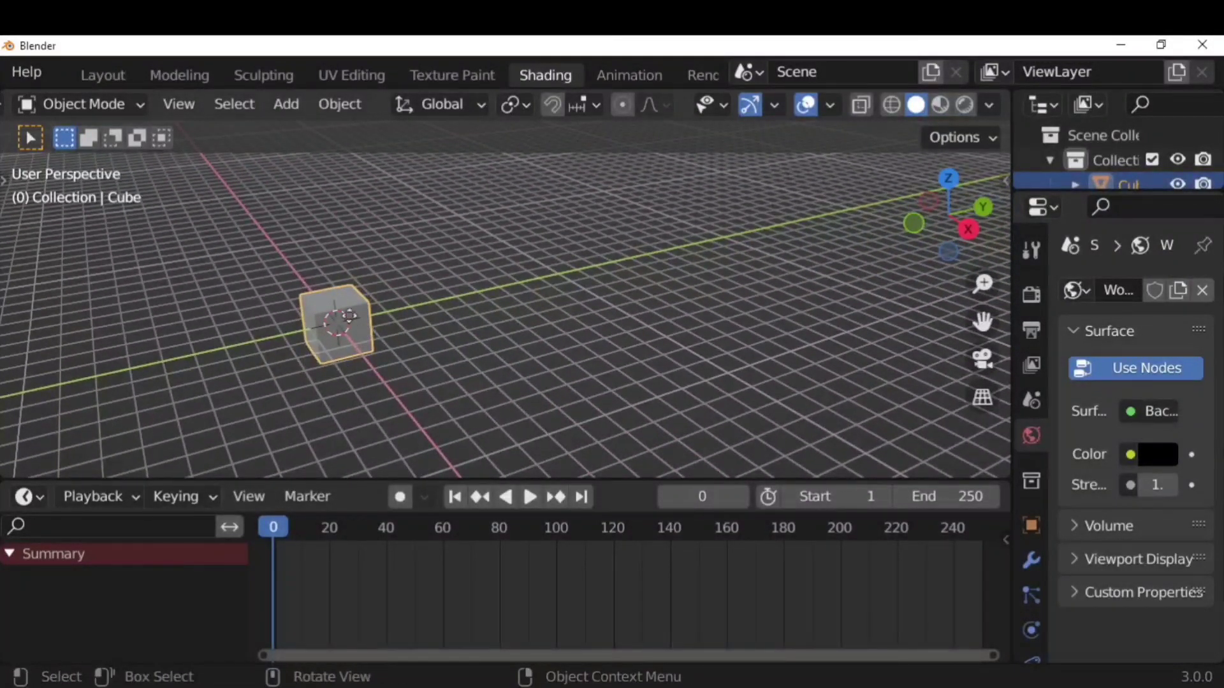
{"action": "key", "text": "g"}
{"action": "key", "text": "y"}
{"action": "left_click", "coordinate": [612, 357]}
{"action": "key", "text": "space"}
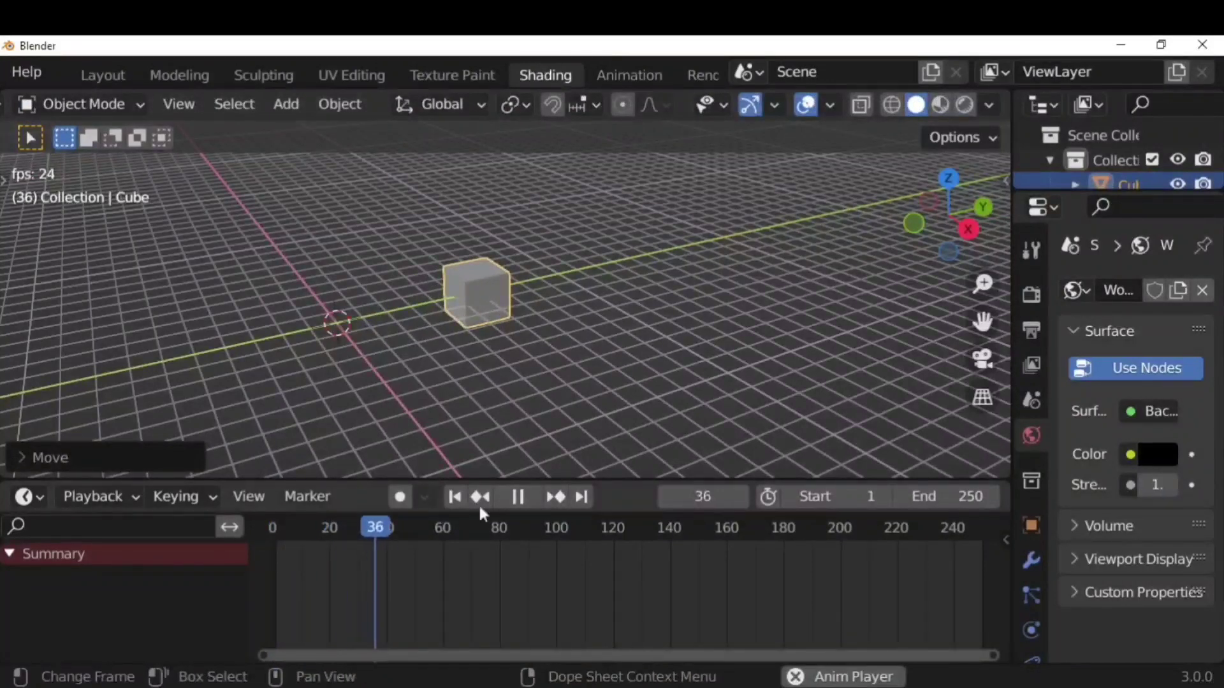
{"action": "key", "text": "space"}
{"action": "left_click_drag", "start_coordinate": [446, 527], "coordinate": [272, 529]}
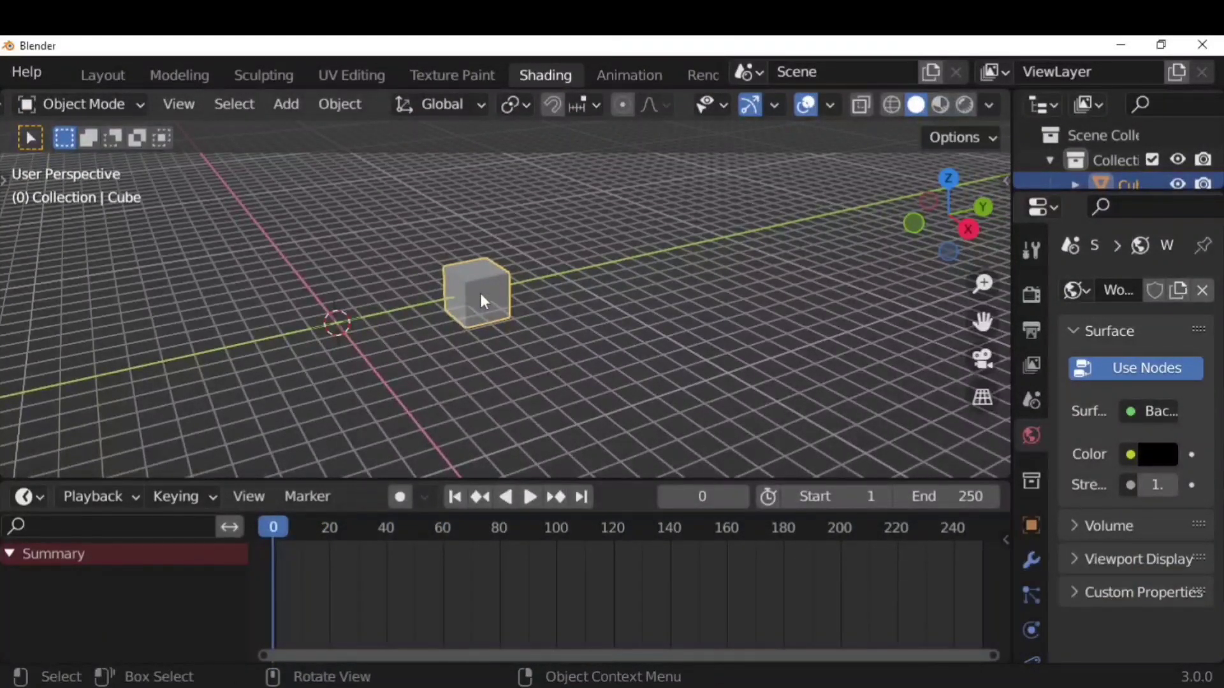
{"action": "key", "text": "g"}
{"action": "key", "text": "y"}
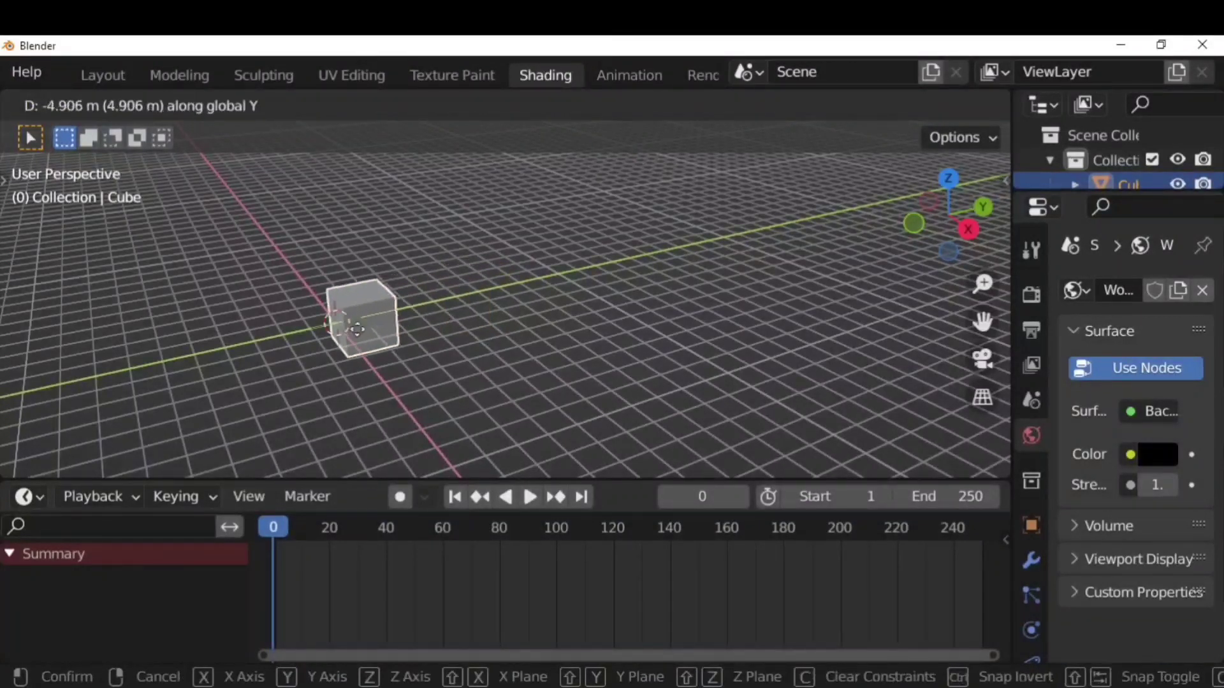
{"action": "left_click", "coordinate": [427, 316]}
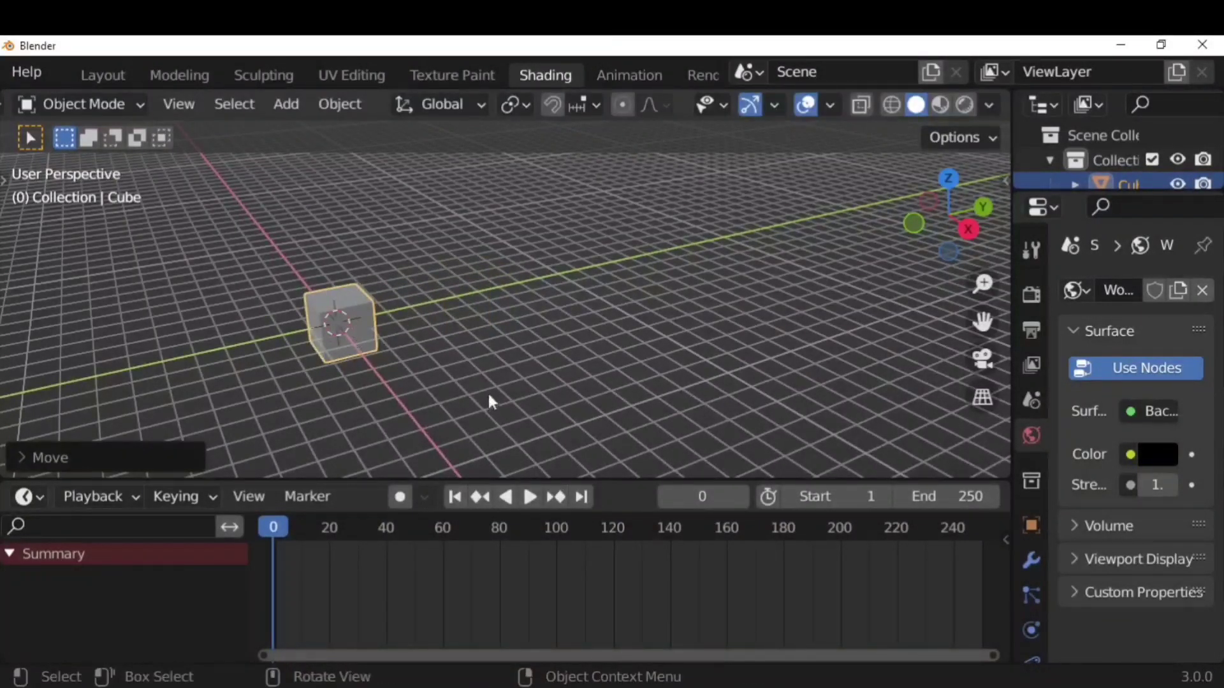
{"action": "key", "text": "i"}
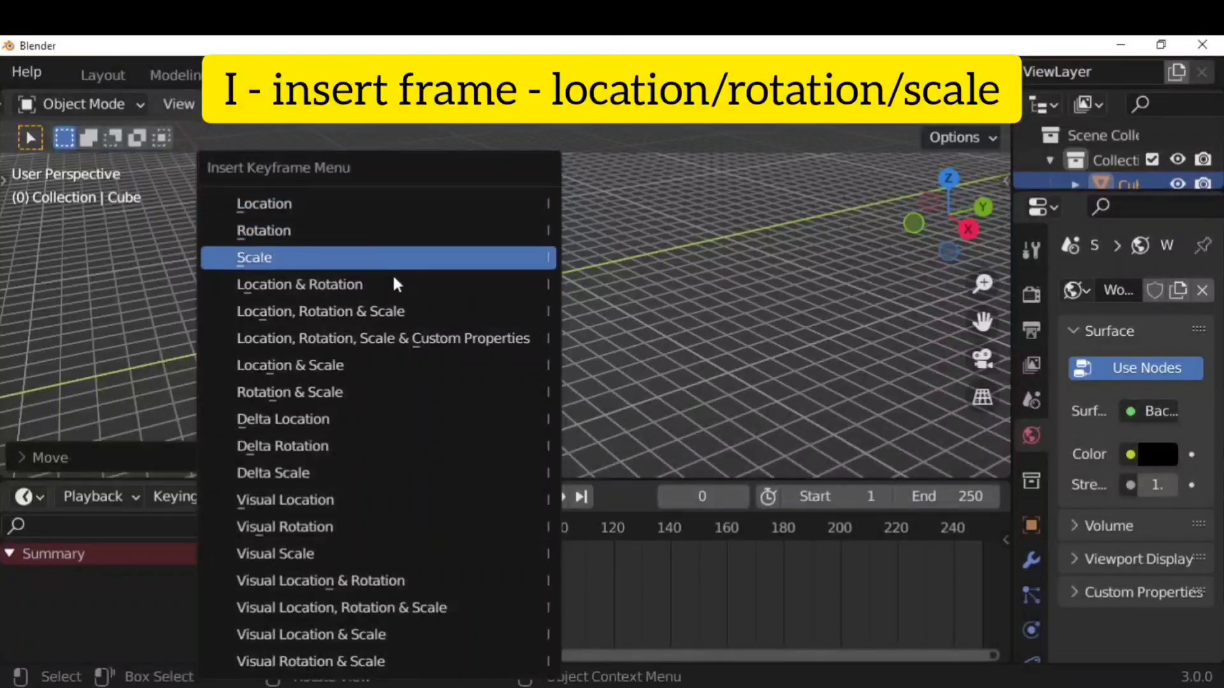
Key the cube's transforms at frame 0, then move it along Y and key it at frame 20
{"action": "left_click", "coordinate": [436, 311]}
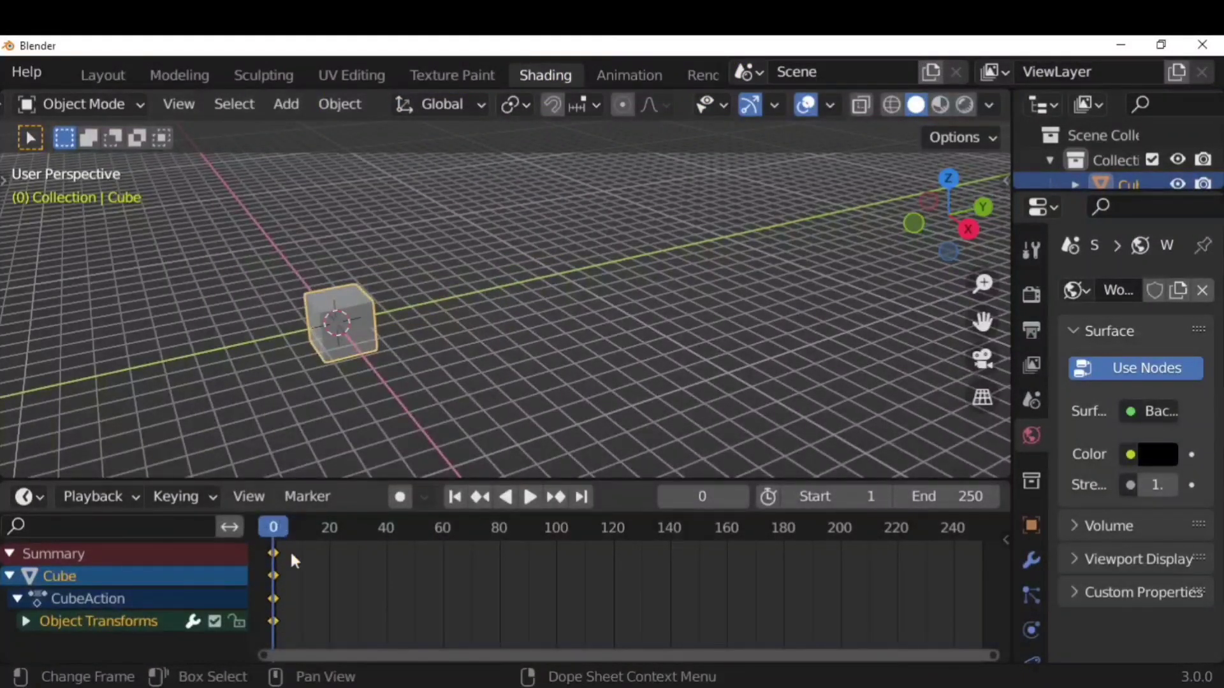
{"action": "left_click", "coordinate": [329, 535]}
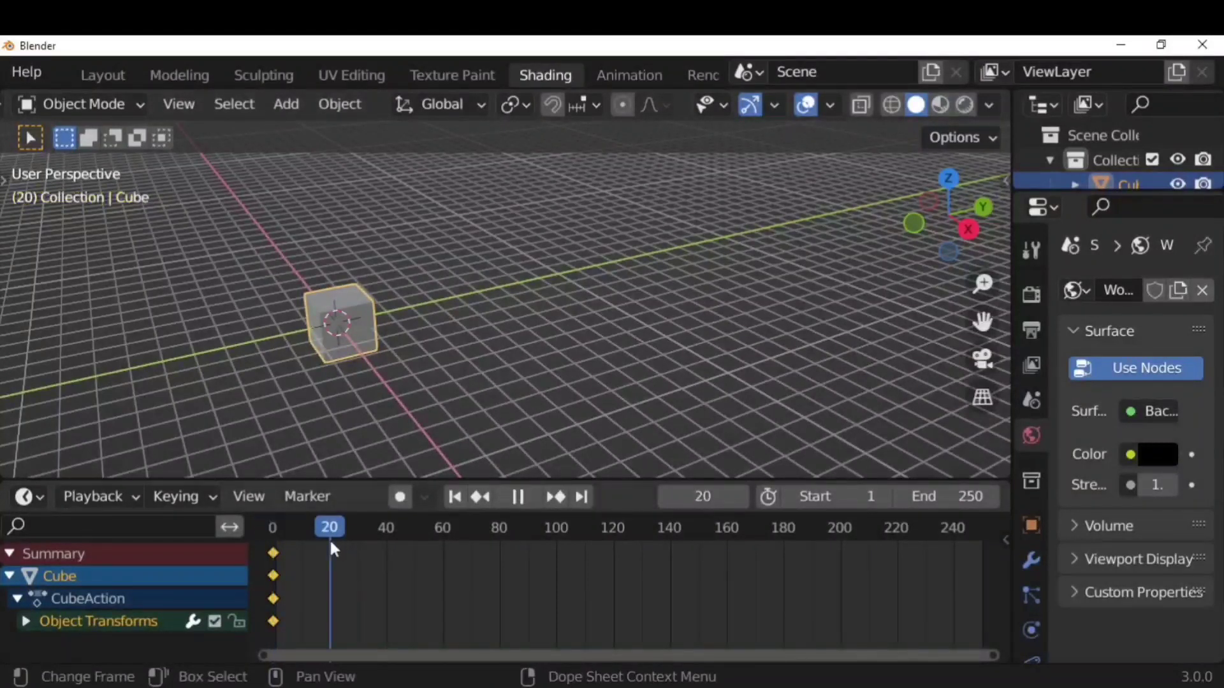
{"action": "key", "text": "g"}
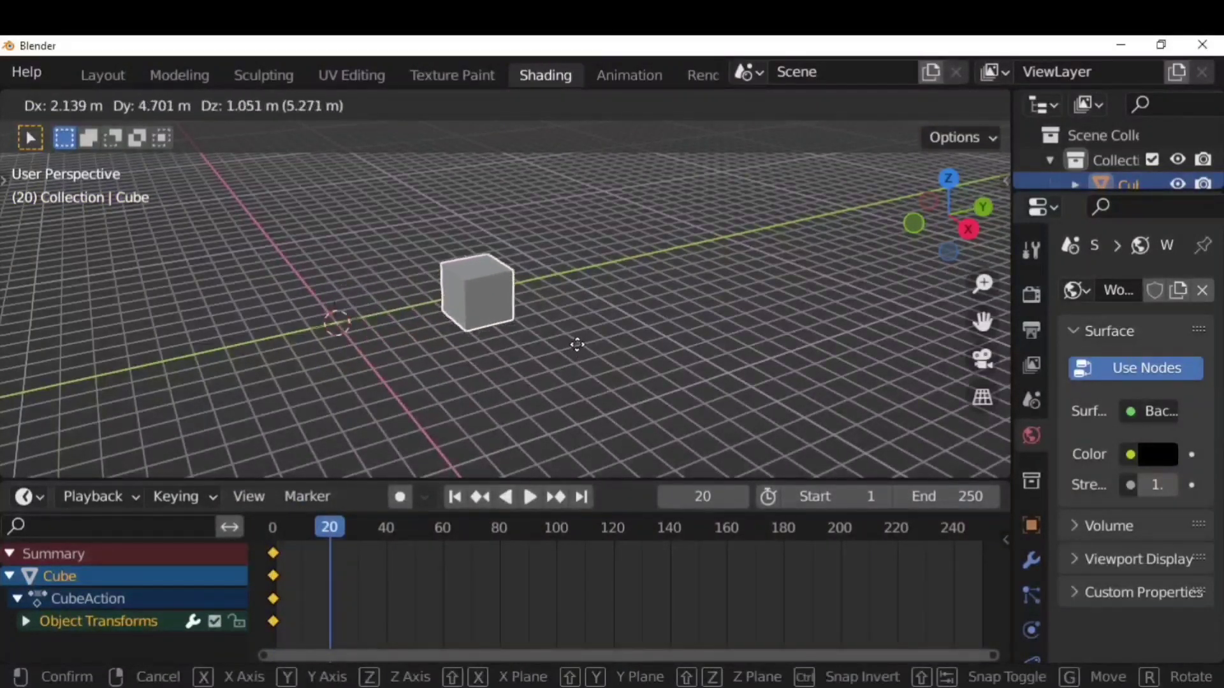
{"action": "left_click", "coordinate": [578, 350]}
{"action": "key", "text": "ctrl+z"}
{"action": "key", "text": "g"}
{"action": "key", "text": "y"}
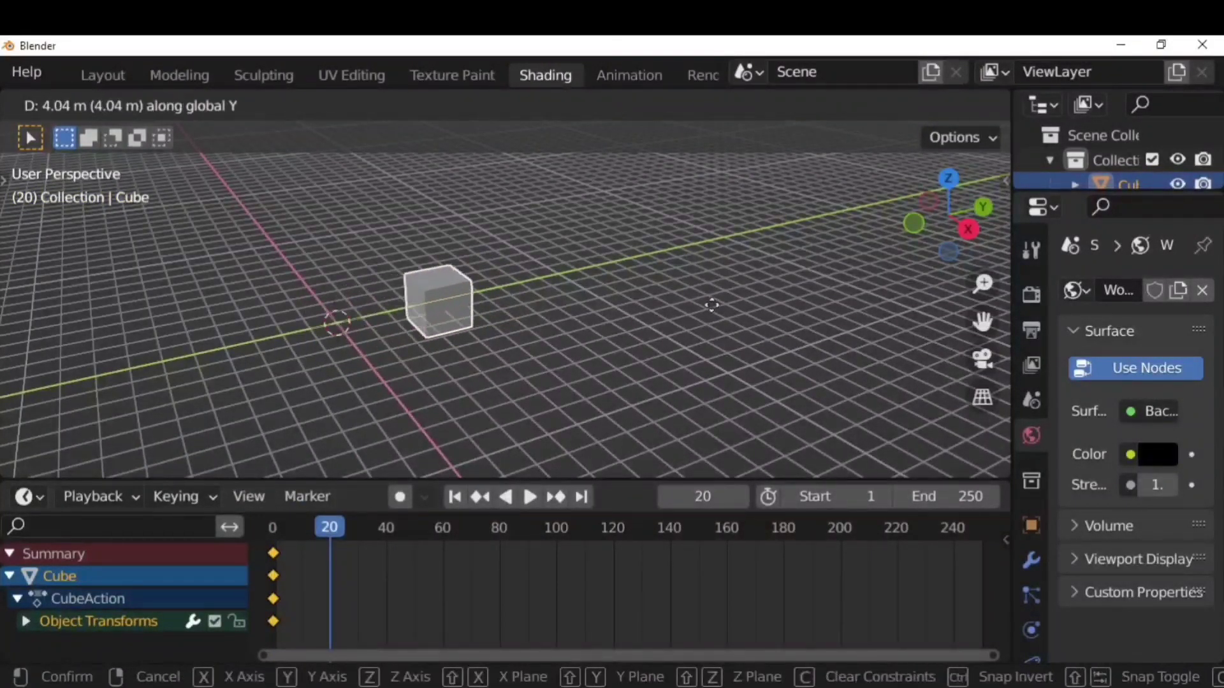
{"action": "left_click", "coordinate": [736, 307]}
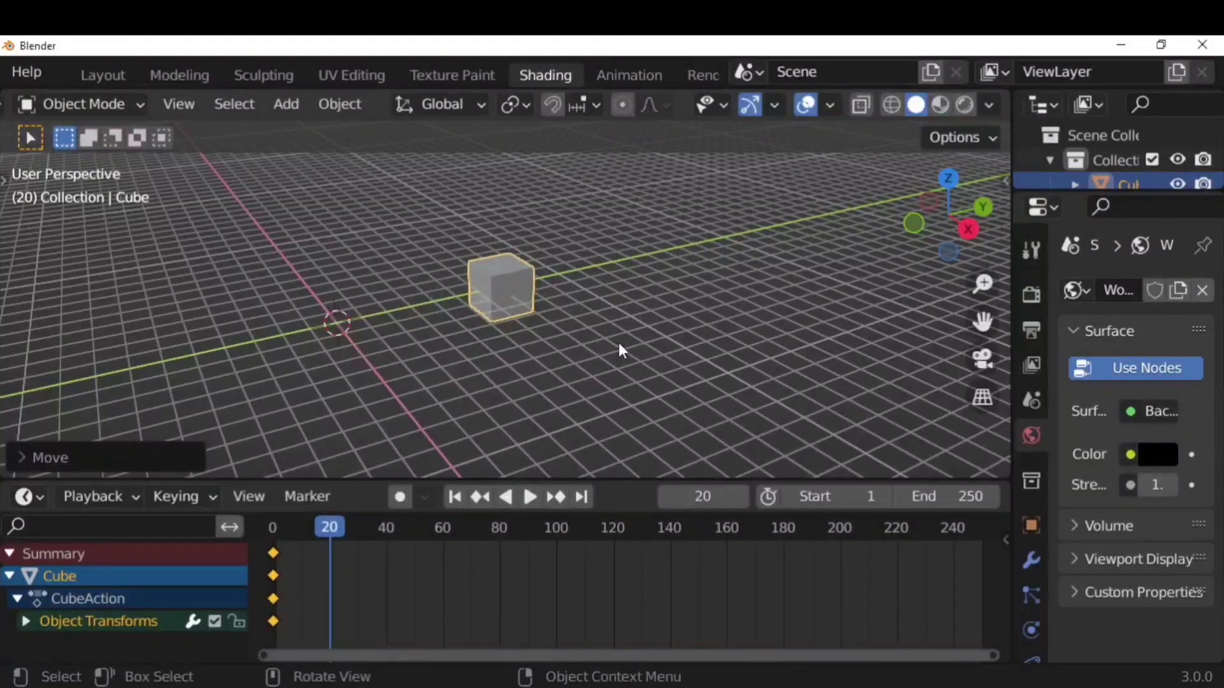
{"action": "key", "text": "i"}
{"action": "left_click", "coordinate": [539, 311]}
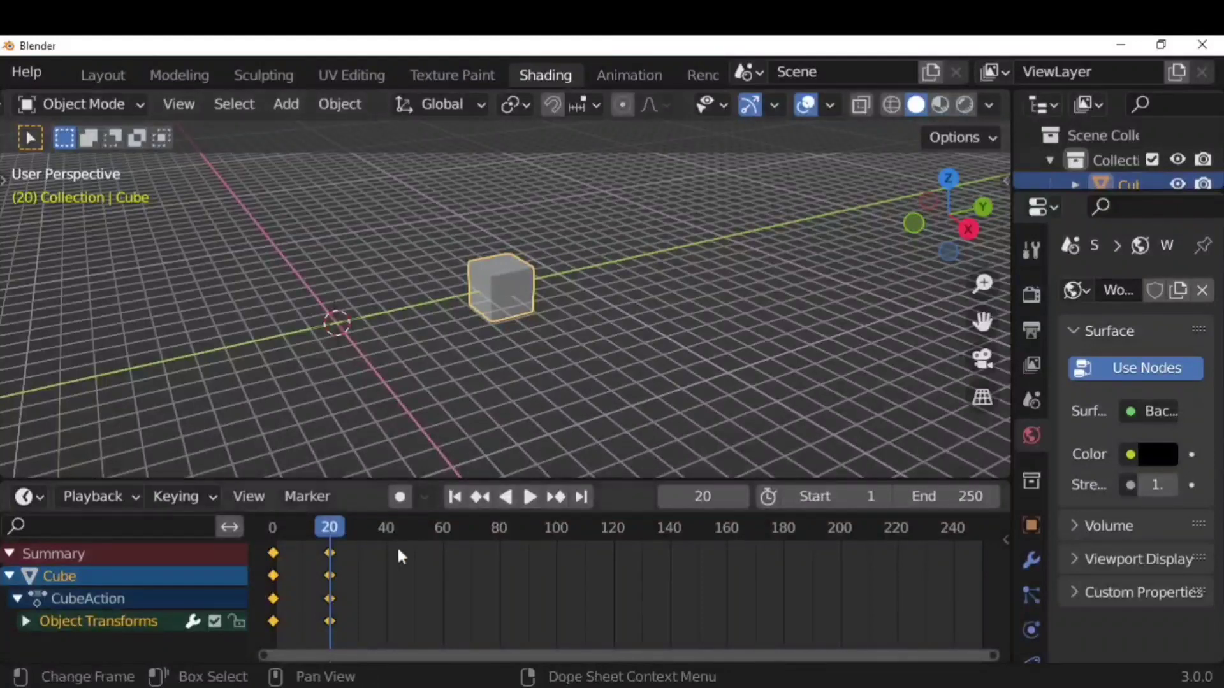
At frame 41, move the cube along X and key location, rotation and scale
{"action": "left_click", "coordinate": [388, 527]}
{"action": "key", "text": "g"}
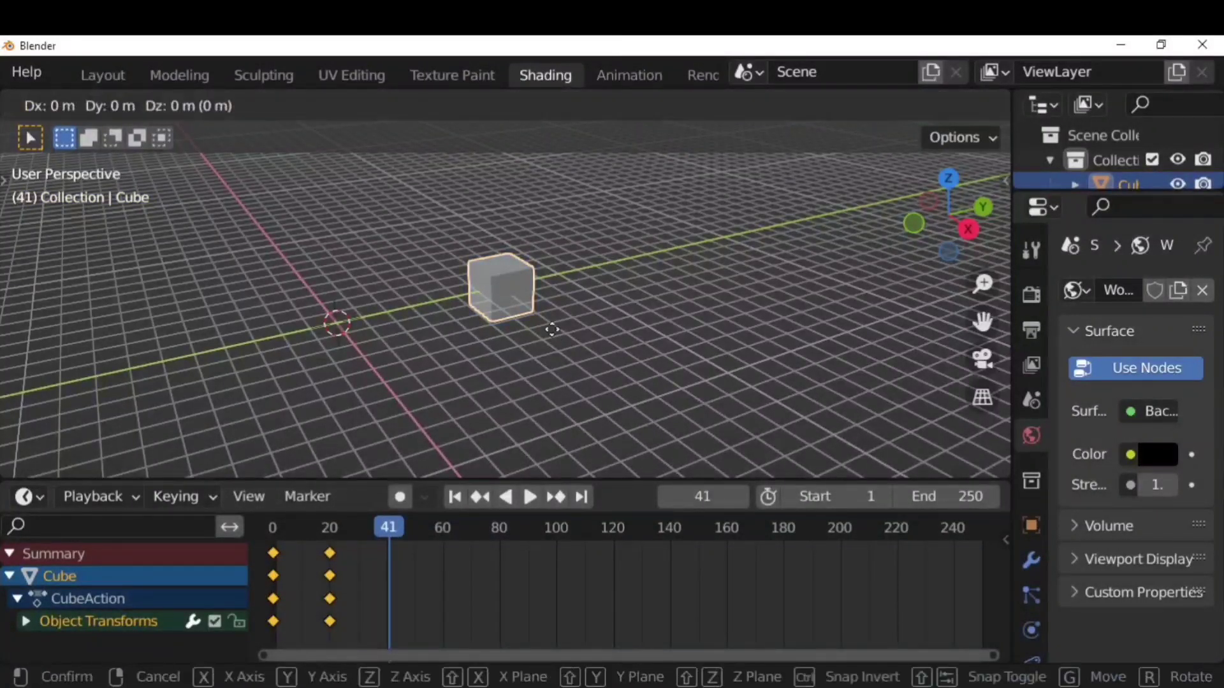
{"action": "key", "text": "x"}
{"action": "left_click", "coordinate": [629, 426]}
{"action": "key", "text": "i"}
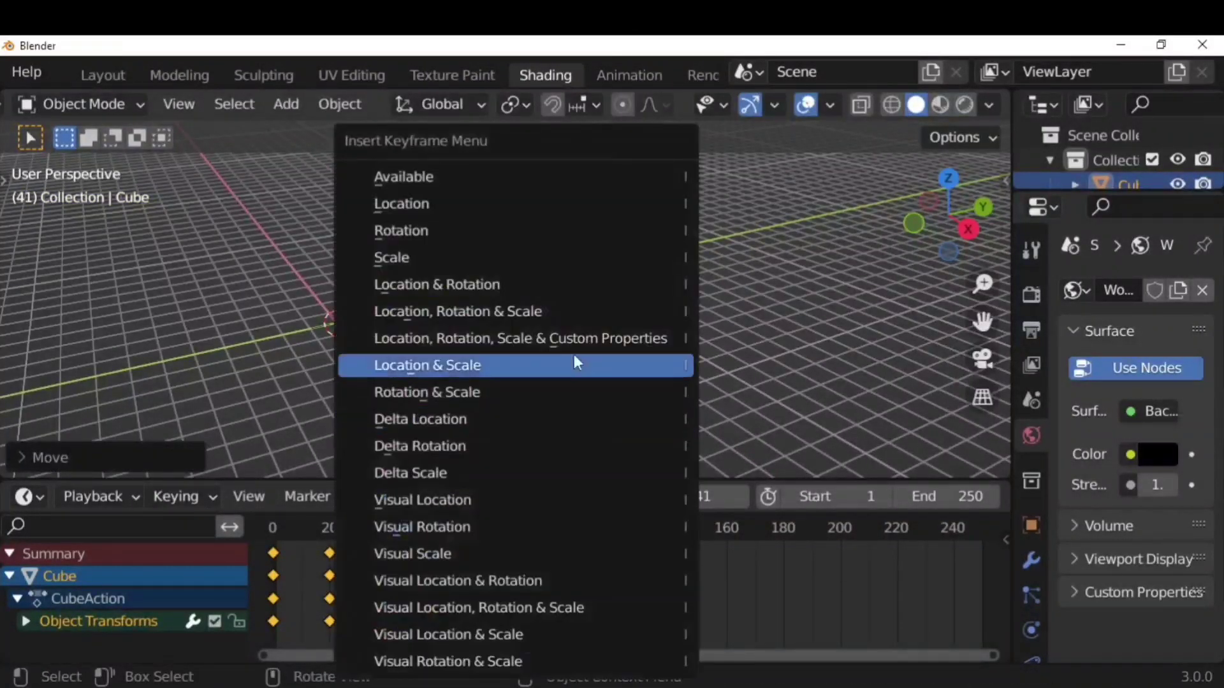
{"action": "left_click", "coordinate": [555, 316]}
At frame 60, move the cube along Y and key its transforms
{"action": "key", "text": "space"}
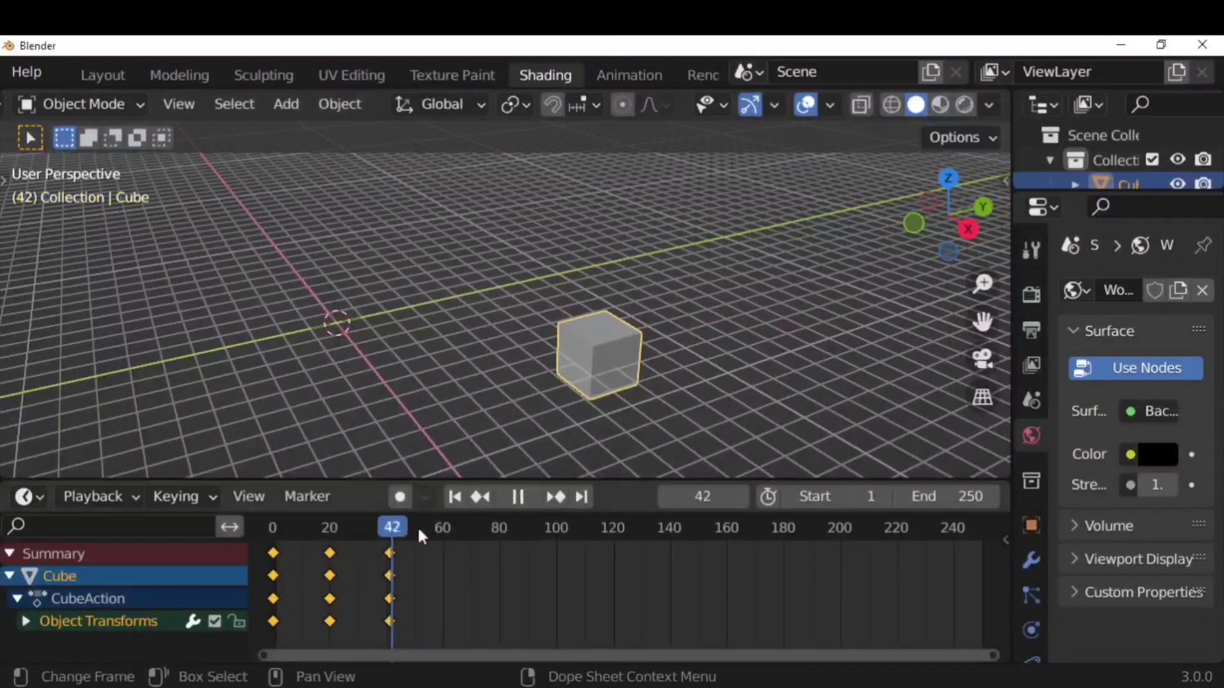
{"action": "key", "text": "space"}
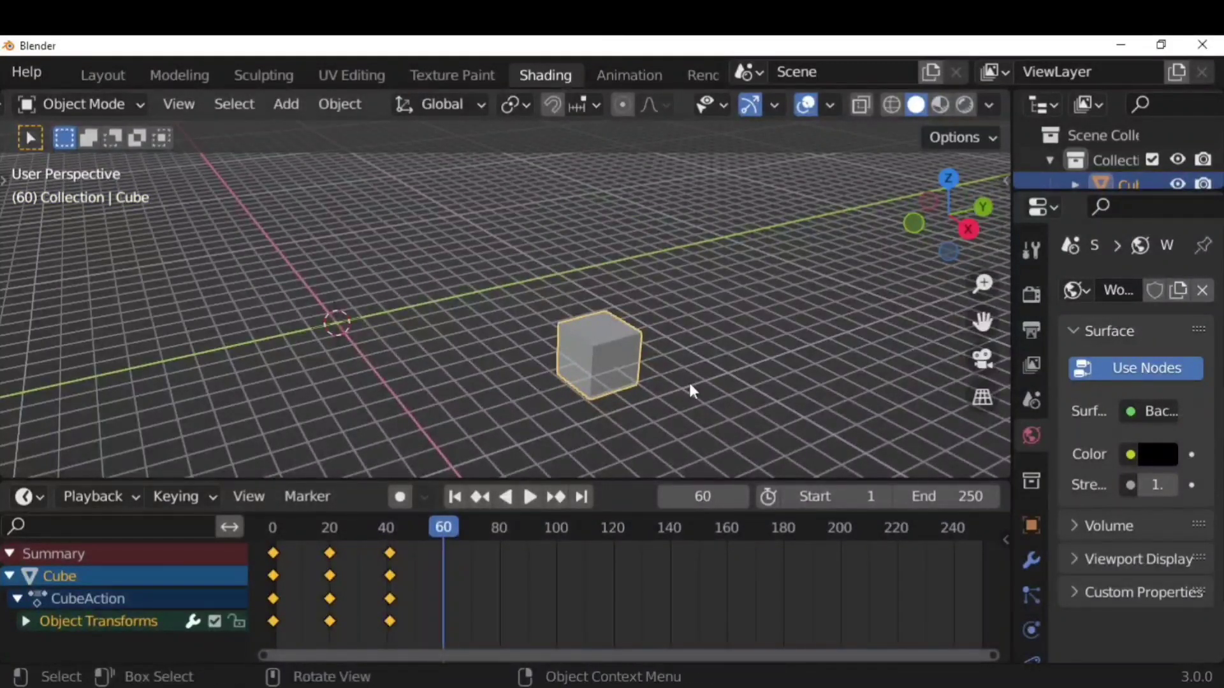
{"action": "key", "text": "g"}
{"action": "key", "text": "y"}
{"action": "left_click", "coordinate": [506, 431]}
{"action": "key", "text": "i"}
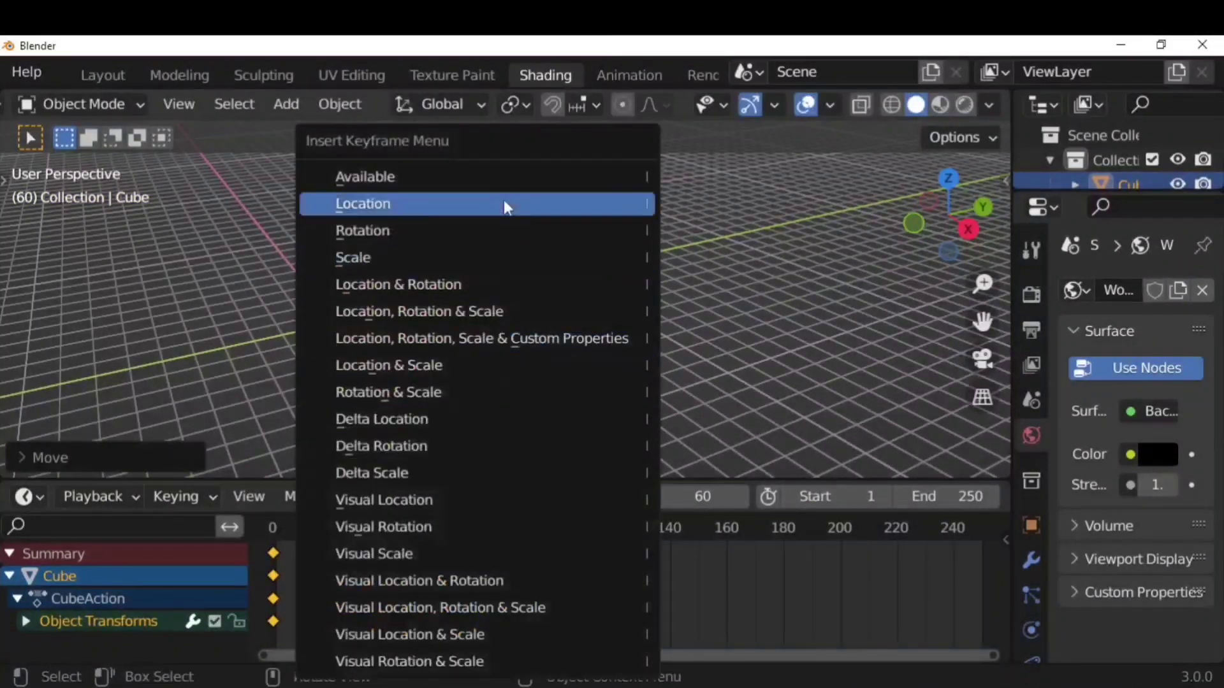
{"action": "left_click", "coordinate": [503, 312]}
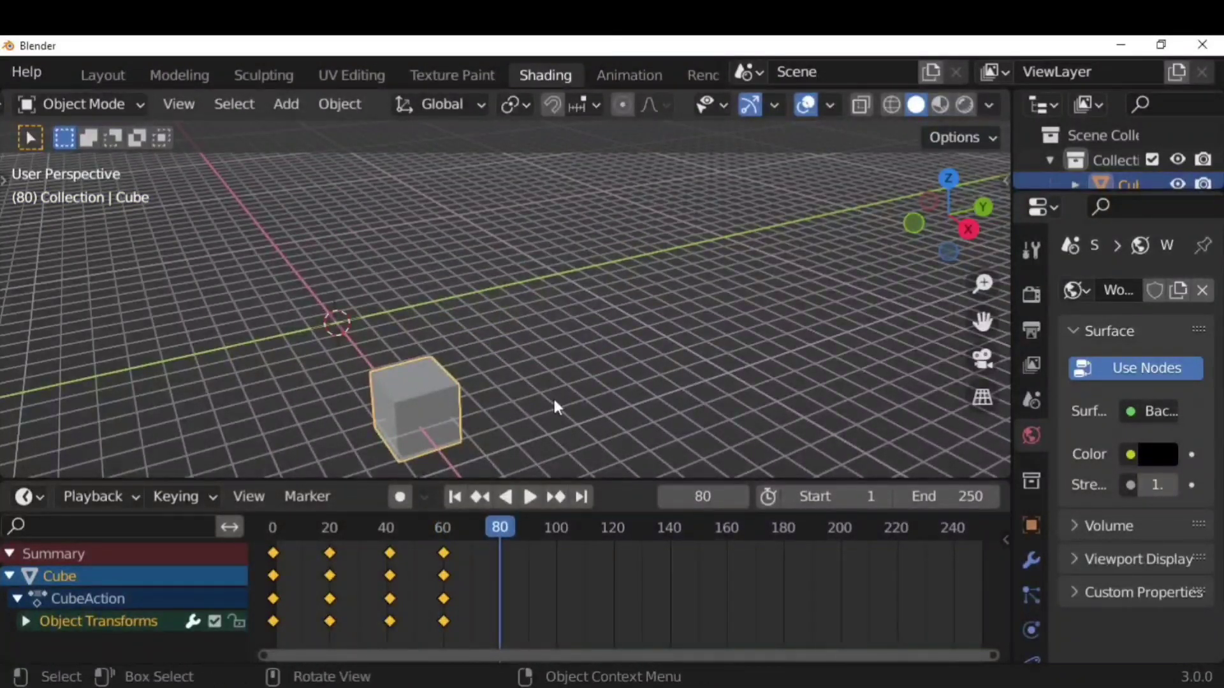
At frame 80, move the cube along X back near the origin and key it
{"action": "key", "text": "g"}
{"action": "key", "text": "x"}
{"action": "left_click", "coordinate": [533, 344]}
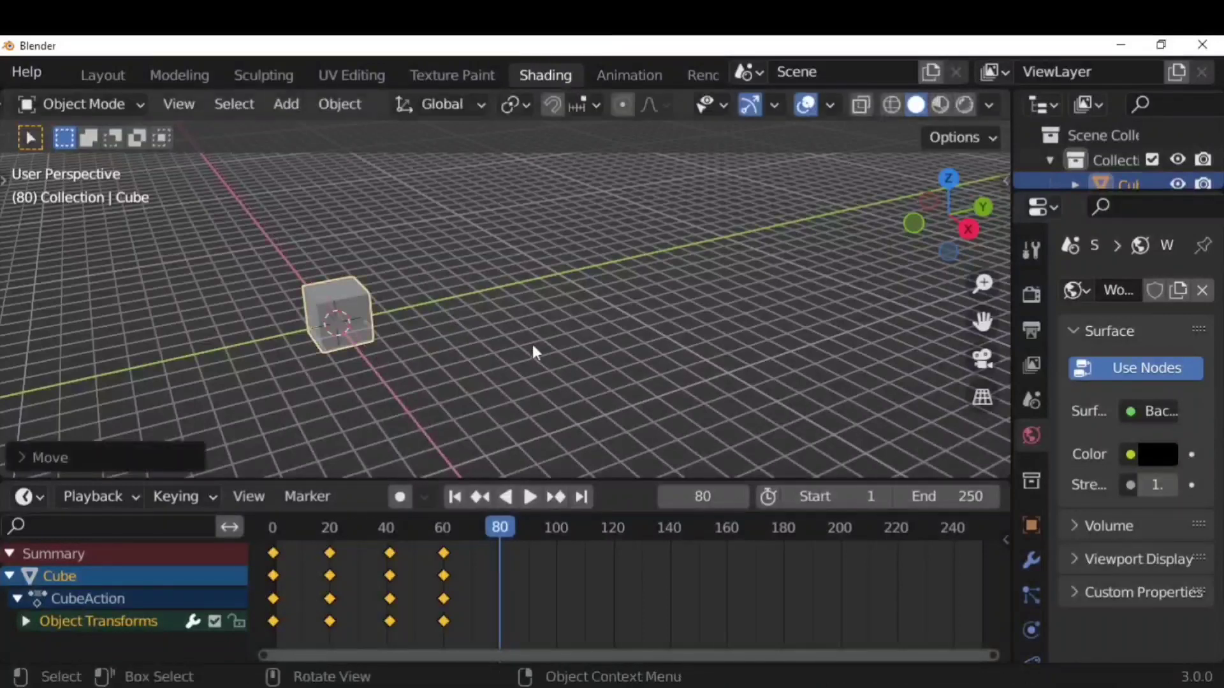
{"action": "key", "text": "i"}
{"action": "left_click", "coordinate": [525, 320]}
{"action": "left_click_drag", "start_coordinate": [500, 527], "coordinate": [273, 527]}
Play the cube animation, rewind to frame 0, and replay it a few times
{"action": "key", "text": "space"}
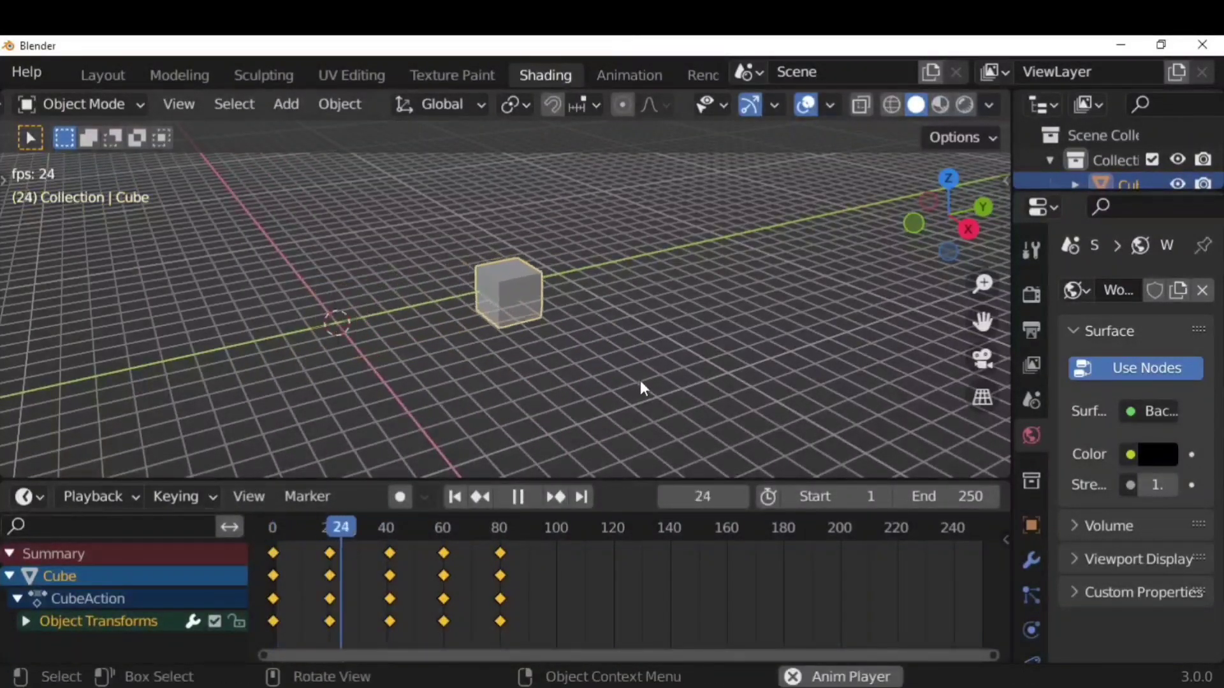
{"action": "key", "text": "space"}
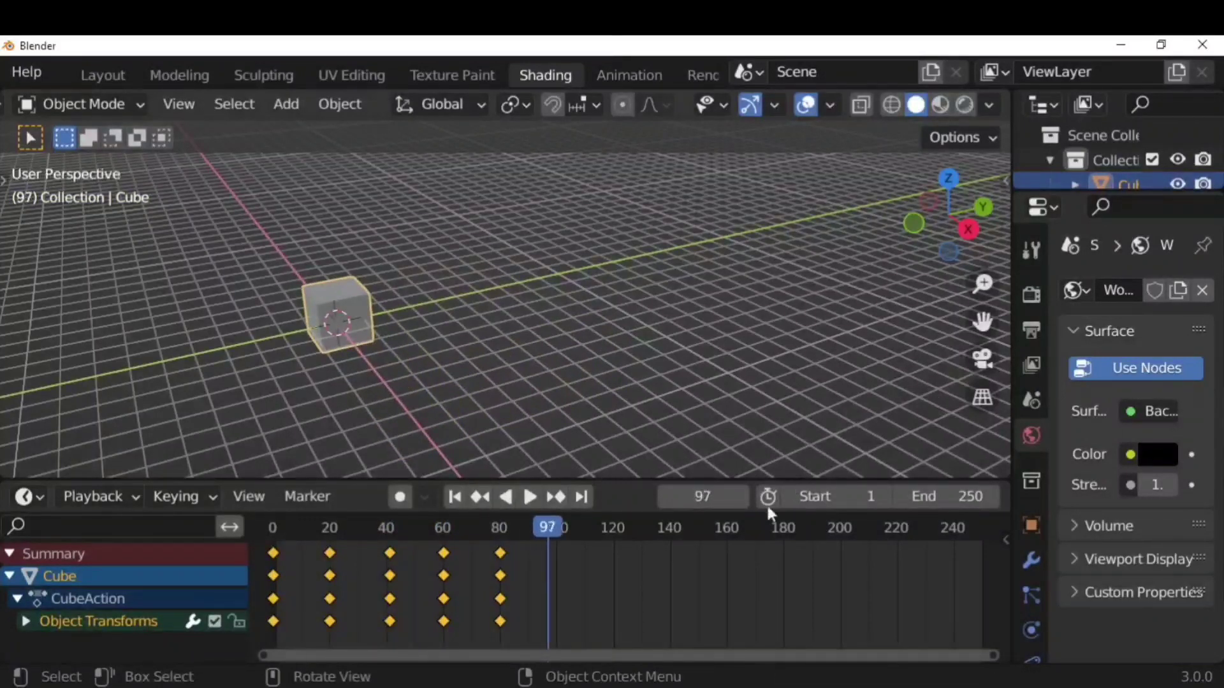
{"action": "left_click_drag", "start_coordinate": [494, 527], "coordinate": [273, 527]}
{"action": "key", "text": "space"}
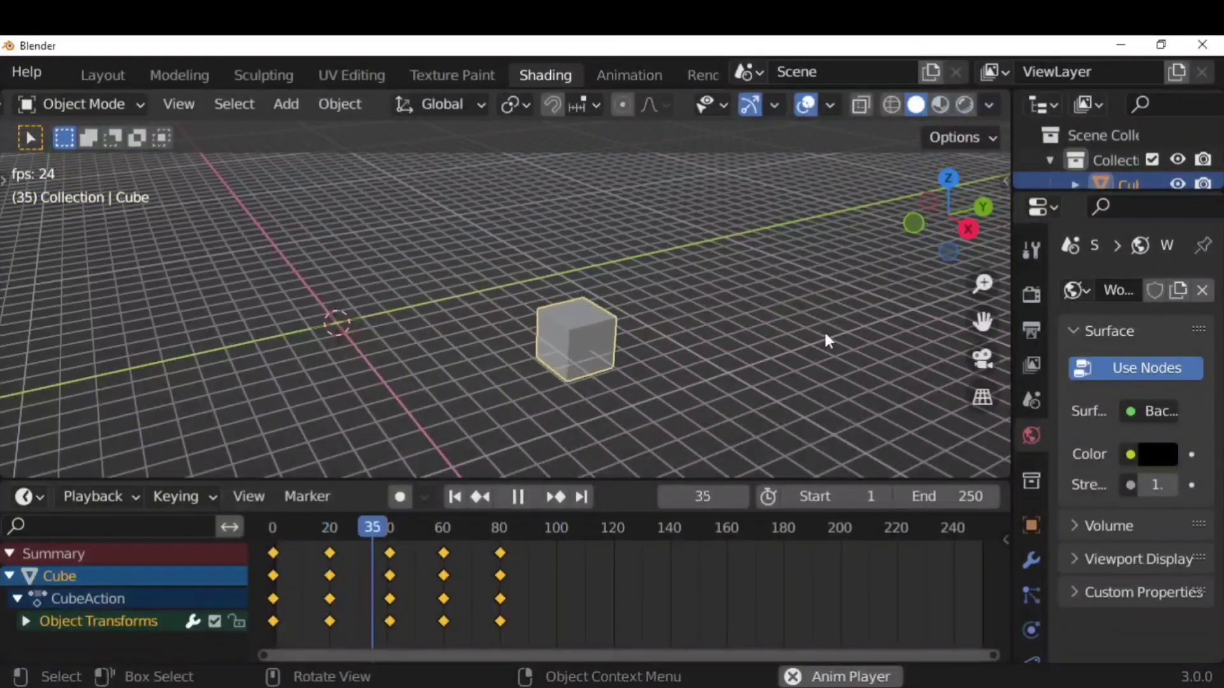
{"action": "key", "text": "space"}
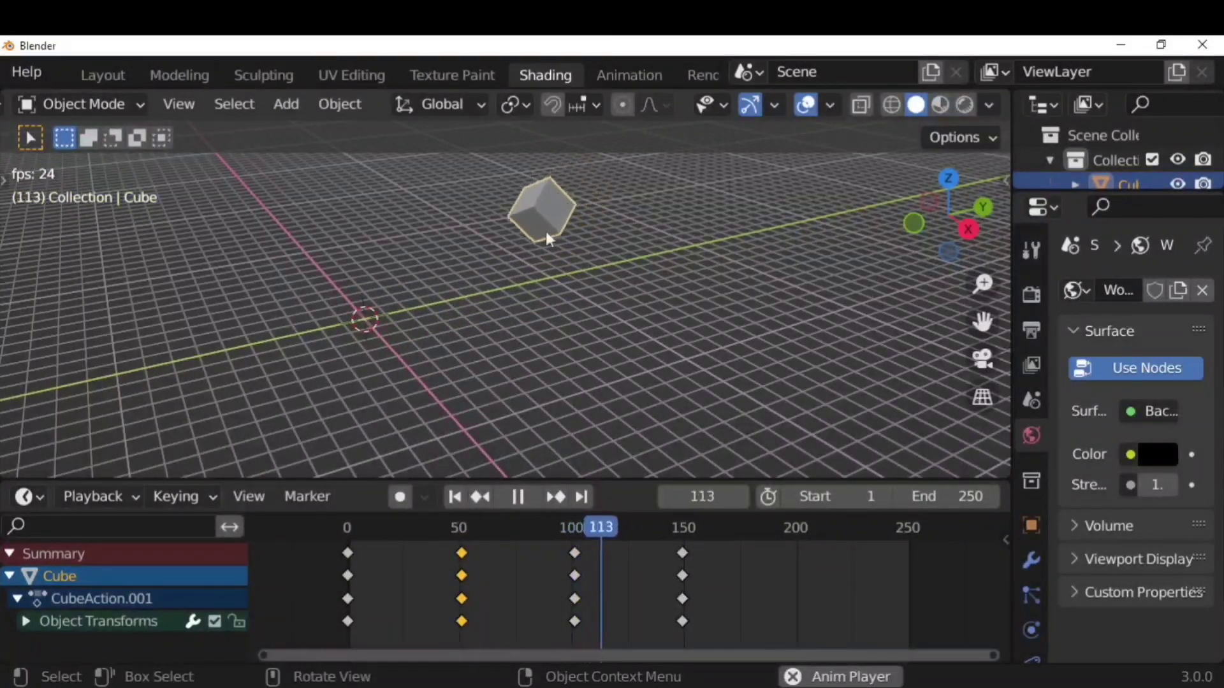
{"action": "key", "text": "space"}
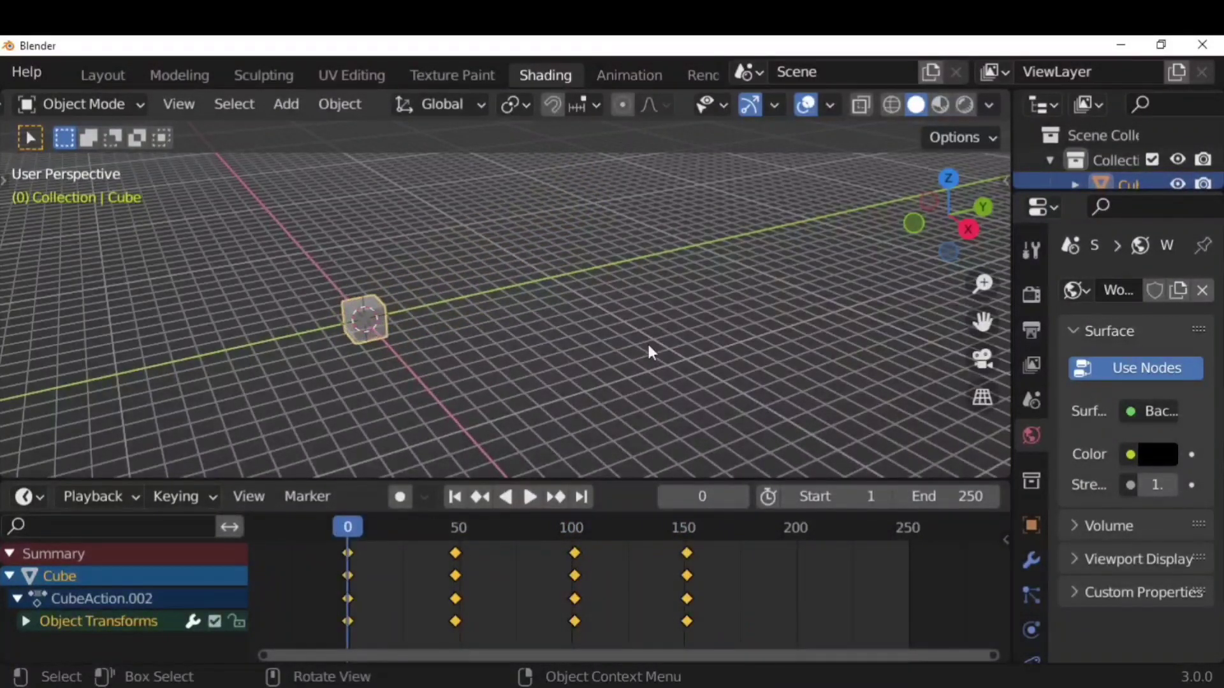
{"action": "key", "text": "space"}
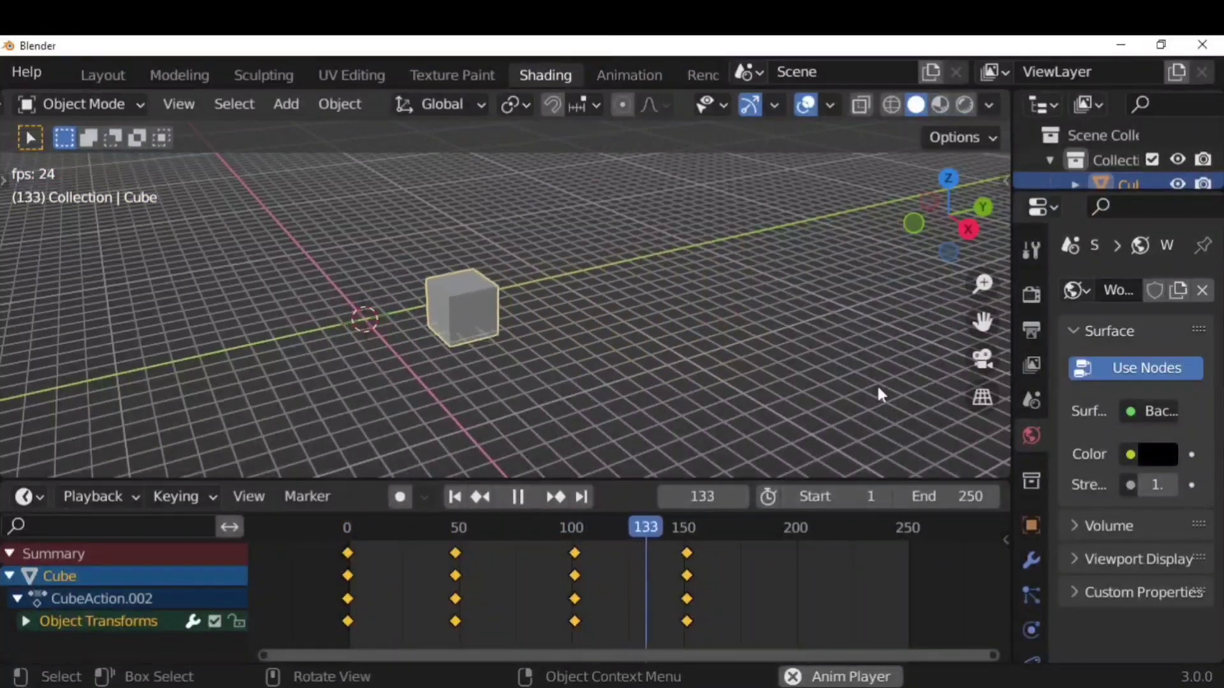
{"action": "key", "text": "space"}
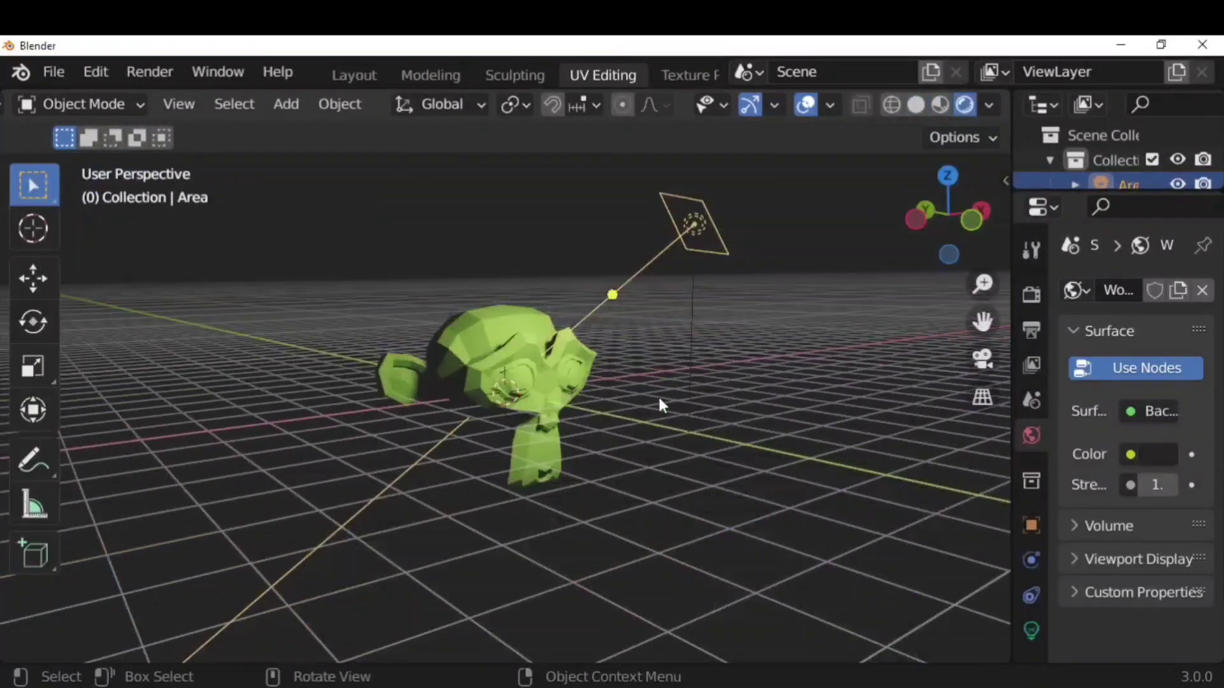
Hide the floor grid and the X and Y axis lines in the viewport overlays
{"action": "left_click", "coordinate": [829, 106]}
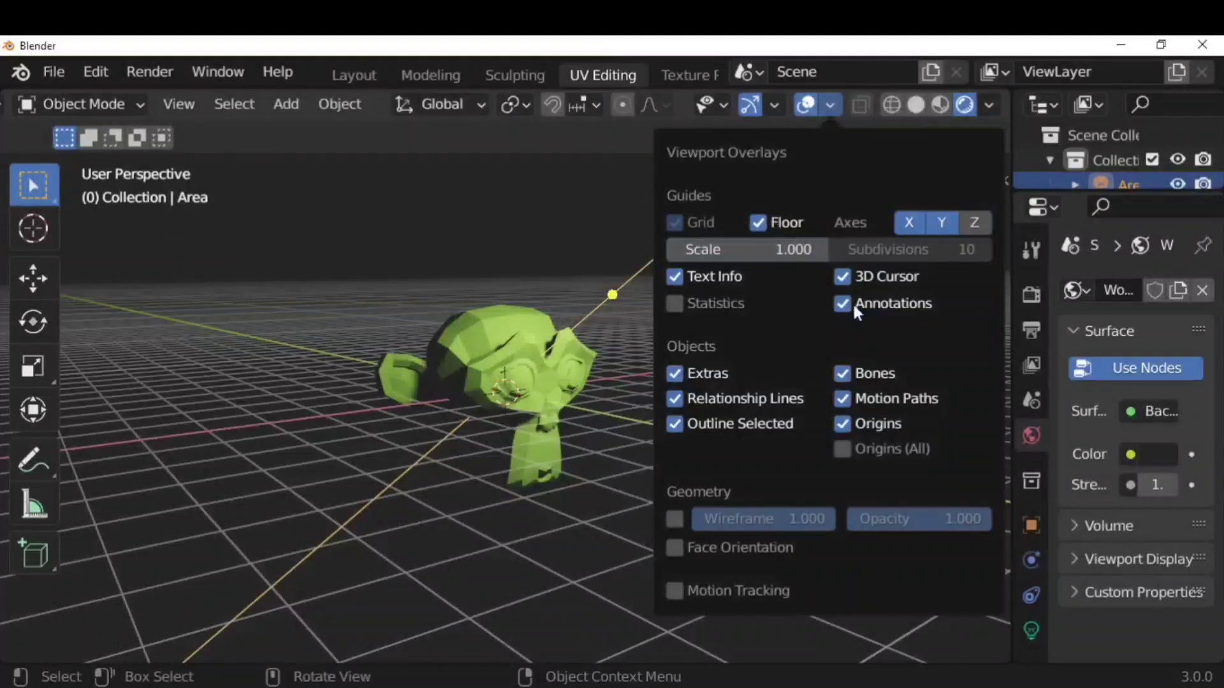
{"action": "left_click", "coordinate": [758, 223]}
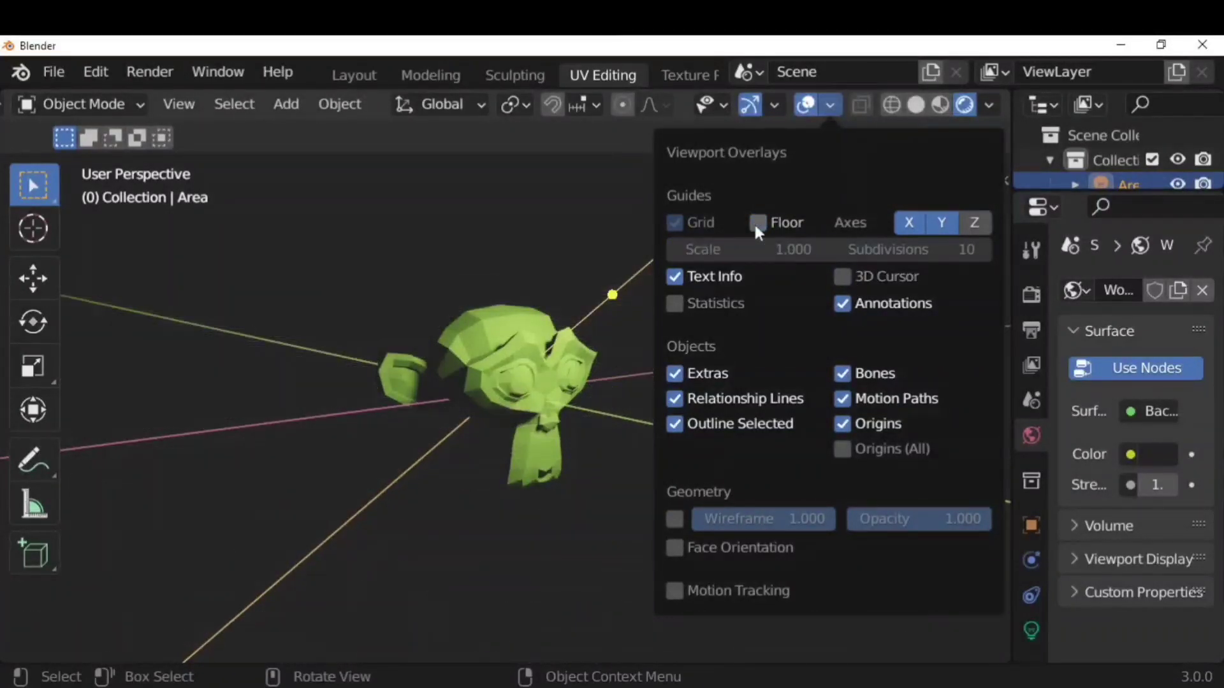
{"action": "left_click", "coordinate": [908, 223]}
{"action": "left_click", "coordinate": [942, 223]}
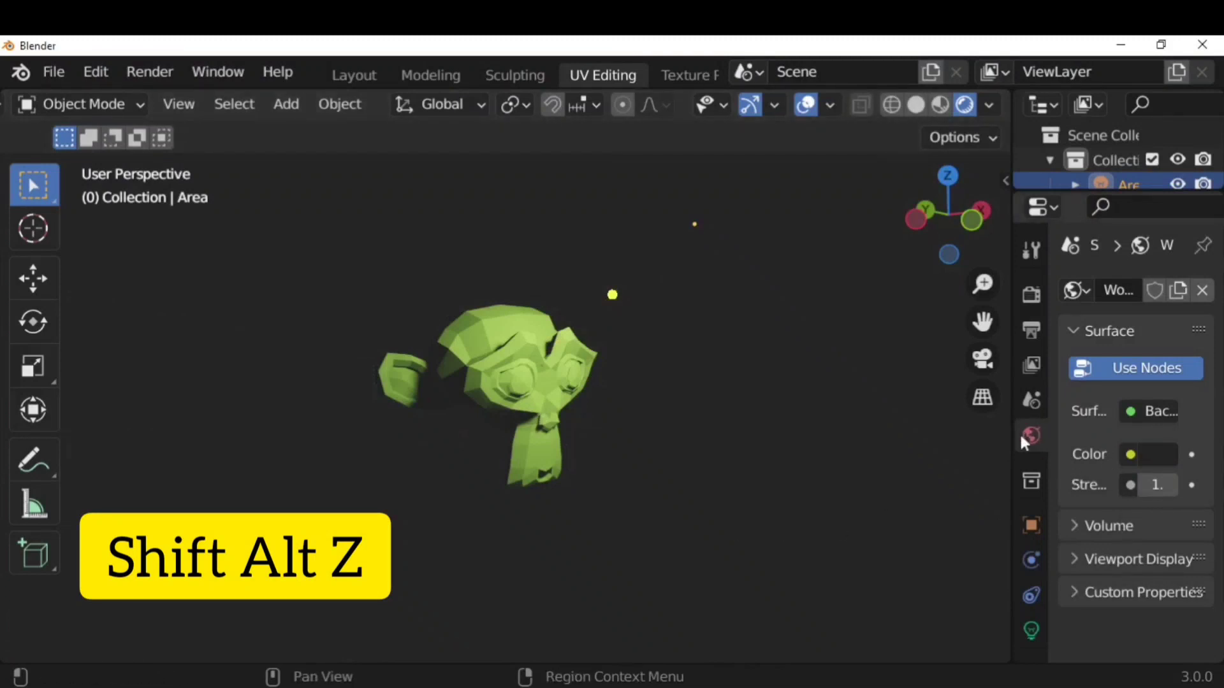
Set the world background colour to black and orbit to a front view of the monkey
{"action": "left_click", "coordinate": [1149, 454]}
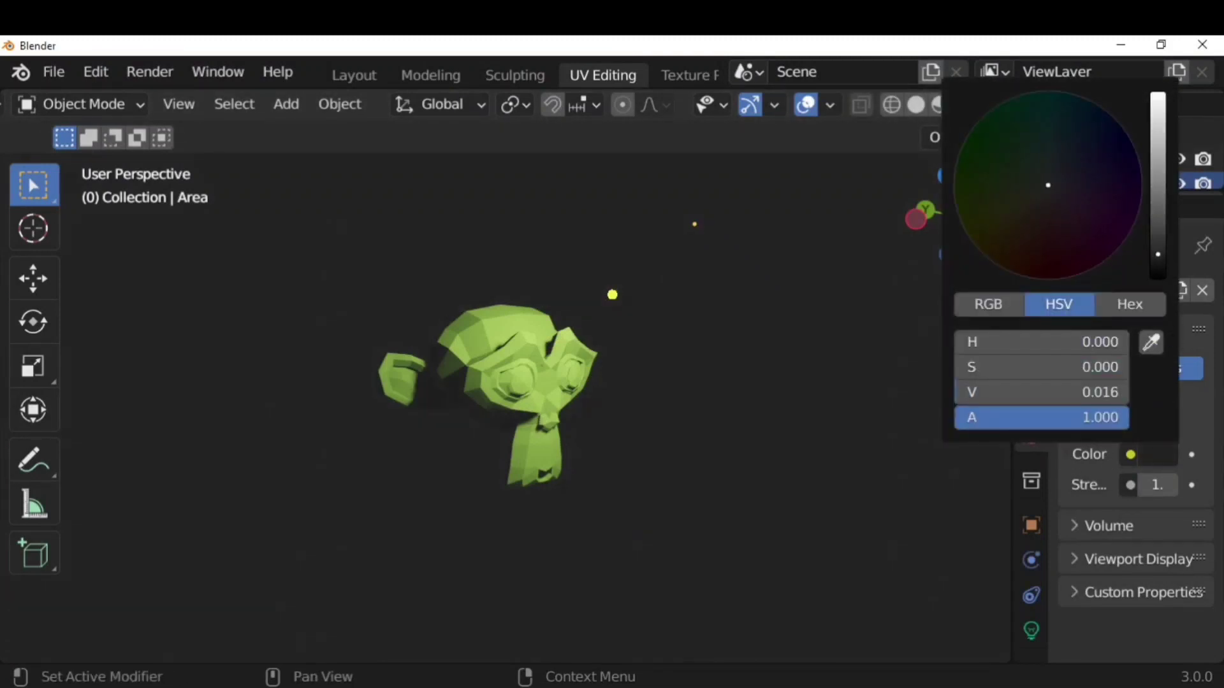
{"action": "left_click_drag", "start_coordinate": [1158, 254], "coordinate": [1157, 275]}
{"action": "scroll", "coordinate": [557, 430], "scroll_direction": "up", "scroll_amount": 2}
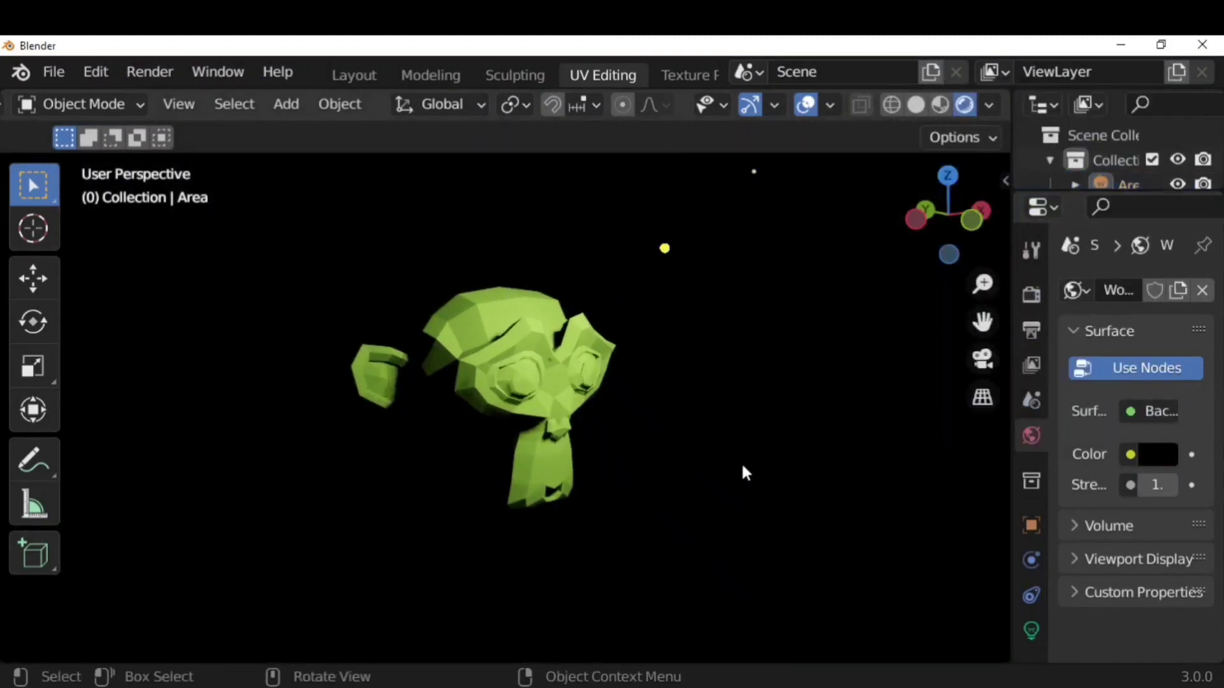
{"action": "scroll", "coordinate": [806, 481], "scroll_direction": "down", "scroll_amount": 1}
{"action": "middle_click_drag", "start_coordinate": [806, 481], "coordinate": [713, 460]}
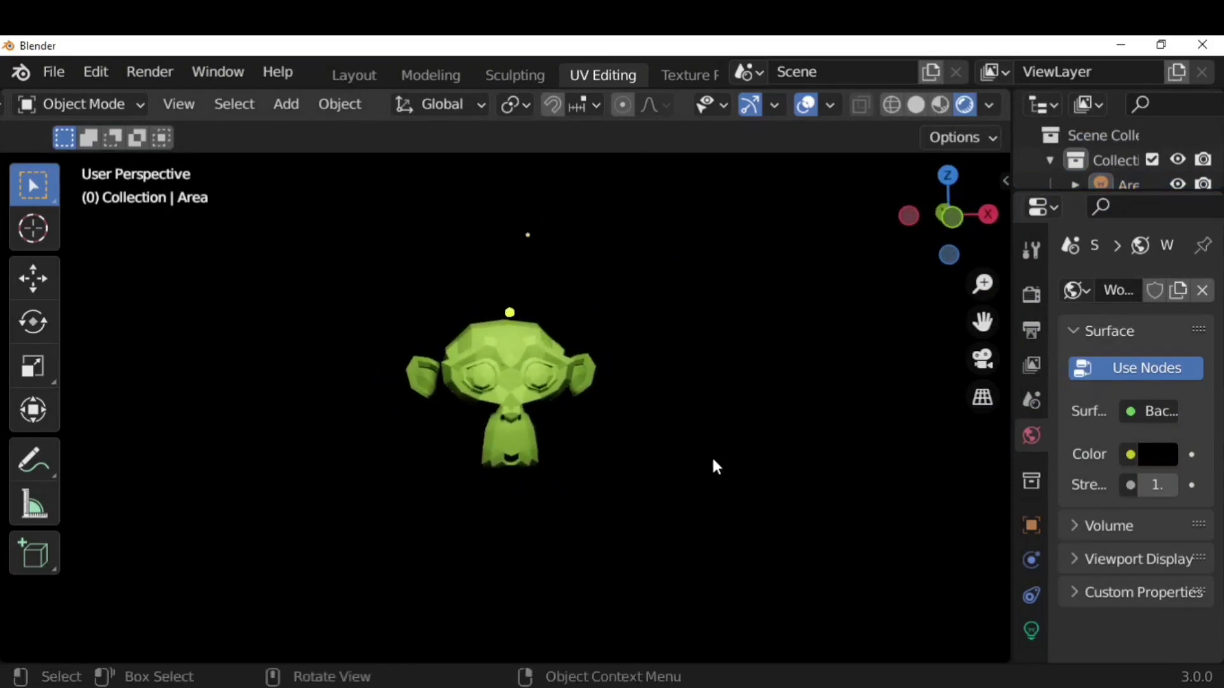
Hide the floor grid and render the green monkey on black with F12
{"action": "key", "text": "F12"}
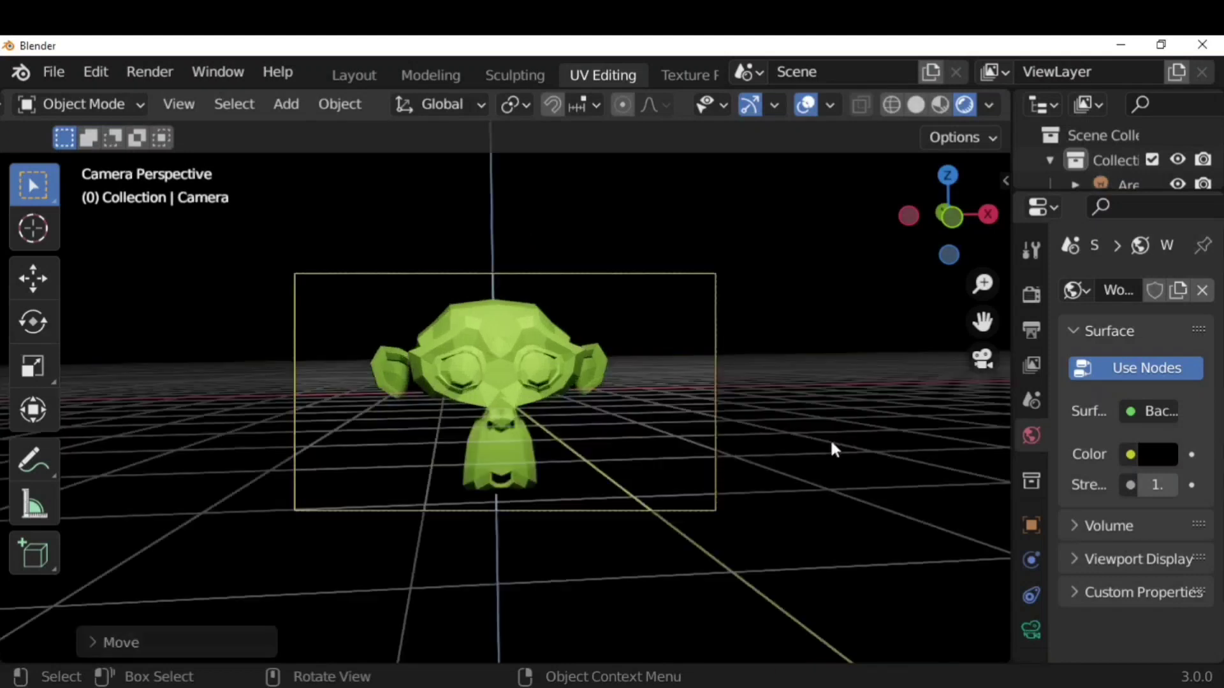
{"action": "left_click", "coordinate": [831, 106]}
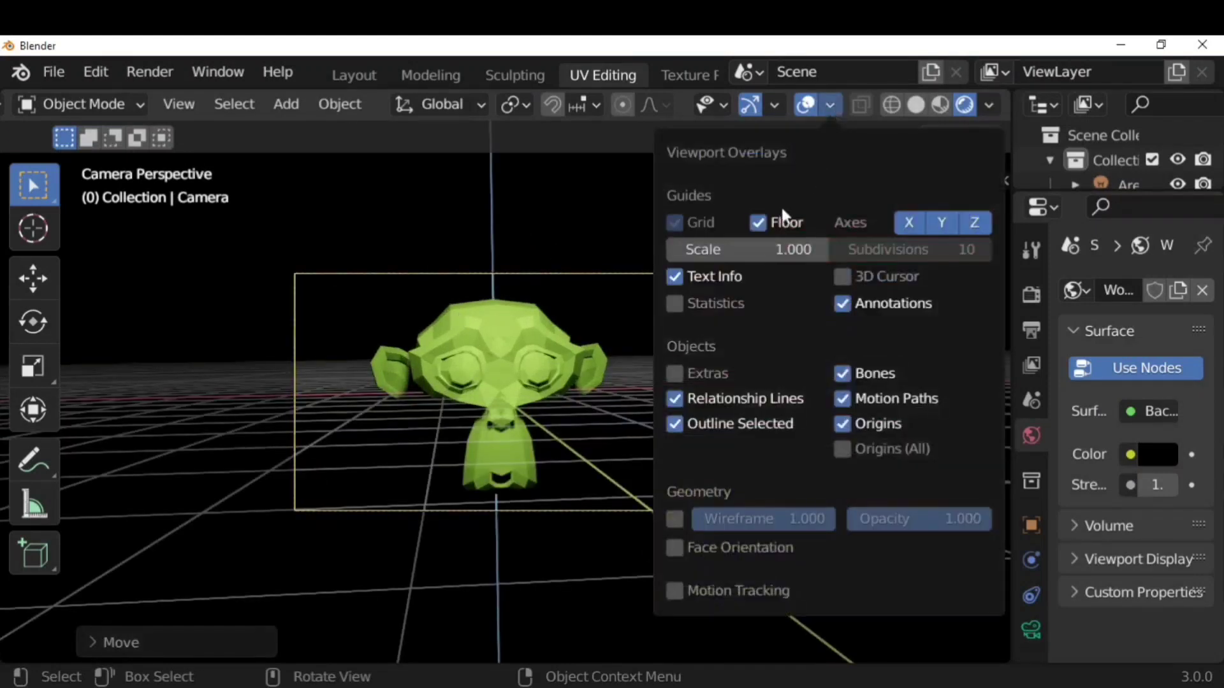
{"action": "left_click", "coordinate": [757, 223]}
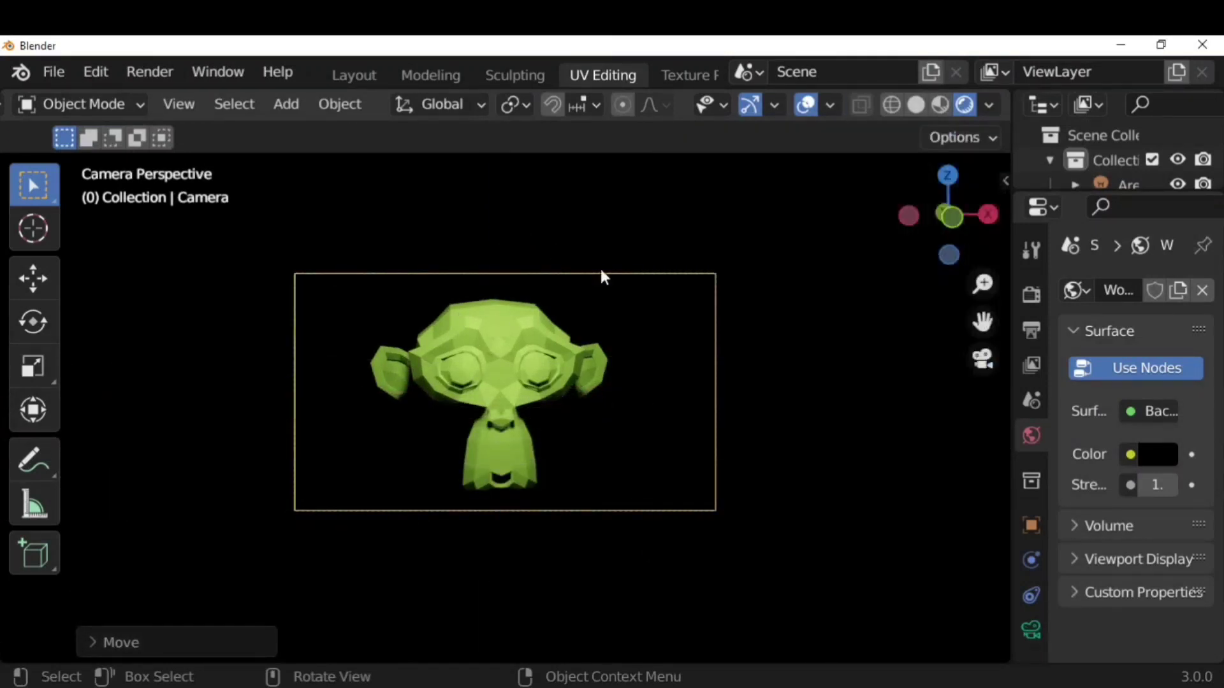
{"action": "key", "text": "F12"}
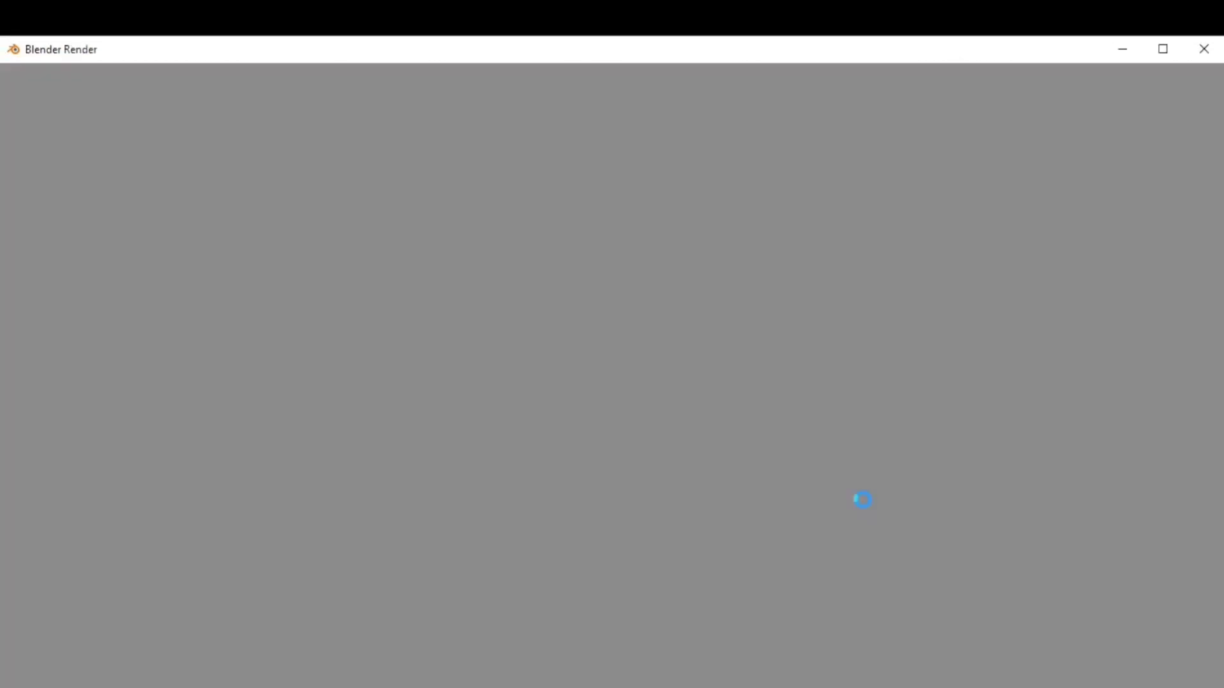
{"action": "scroll", "coordinate": [864, 498], "scroll_direction": "down", "scroll_amount": 3}
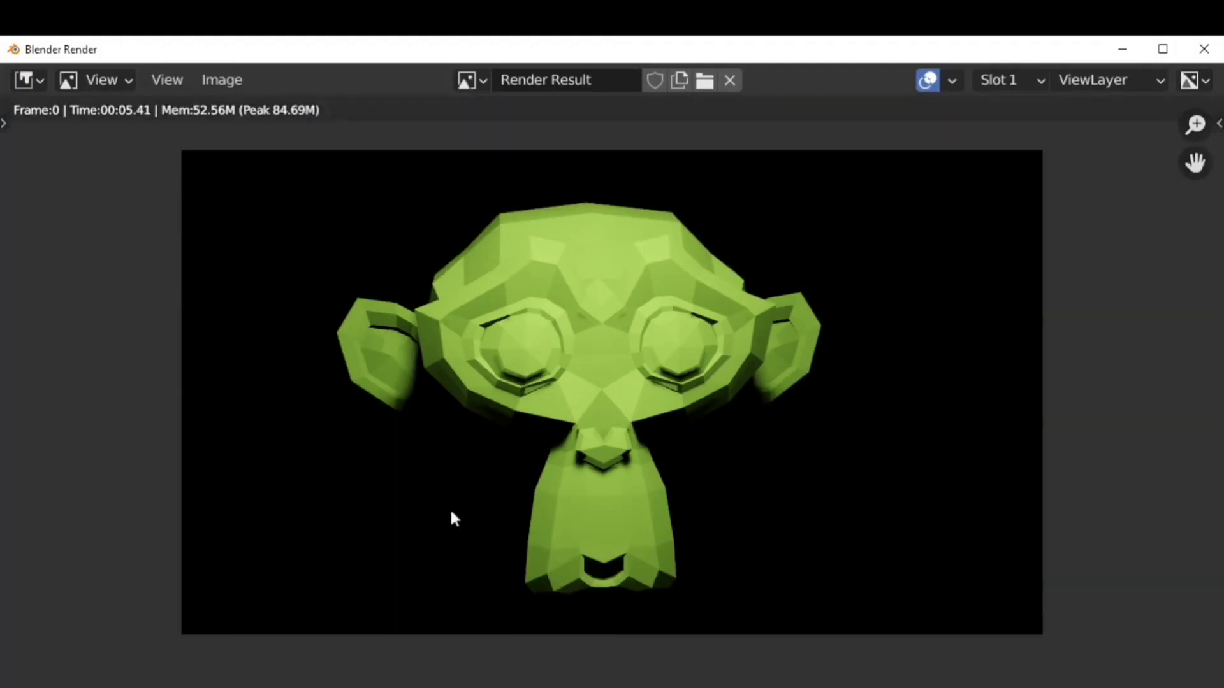
{"action": "scroll", "coordinate": [846, 425], "scroll_direction": "up", "scroll_amount": 1}
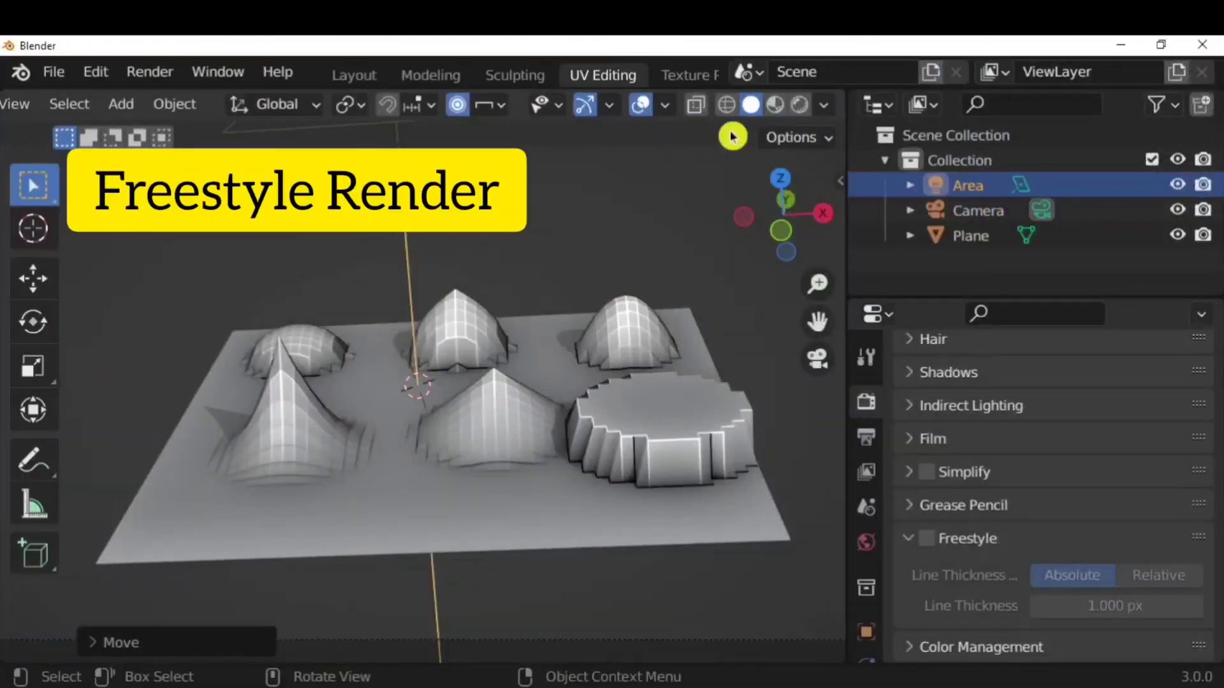
Switch to rendered shading and enable Freestyle line rendering
{"action": "left_click", "coordinate": [799, 104]}
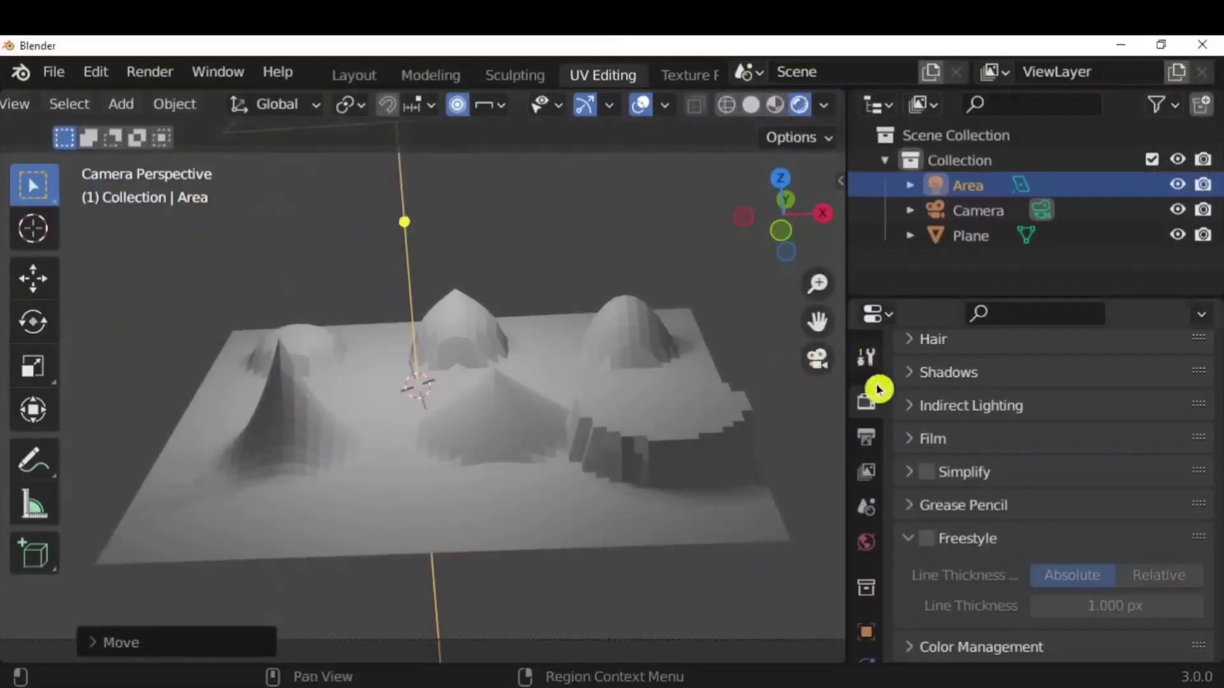
{"action": "scroll", "coordinate": [958, 383], "scroll_direction": "up", "scroll_amount": 12}
{"action": "scroll", "coordinate": [980, 414], "scroll_direction": "down", "scroll_amount": 10}
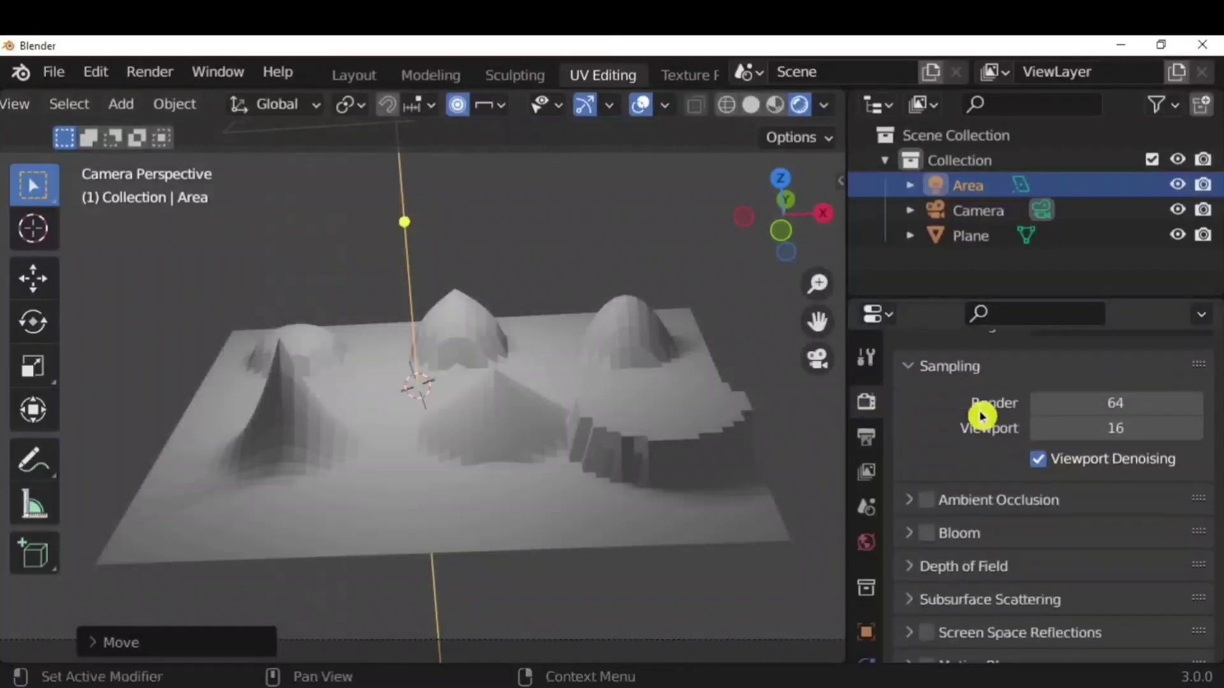
{"action": "left_click", "coordinate": [927, 540]}
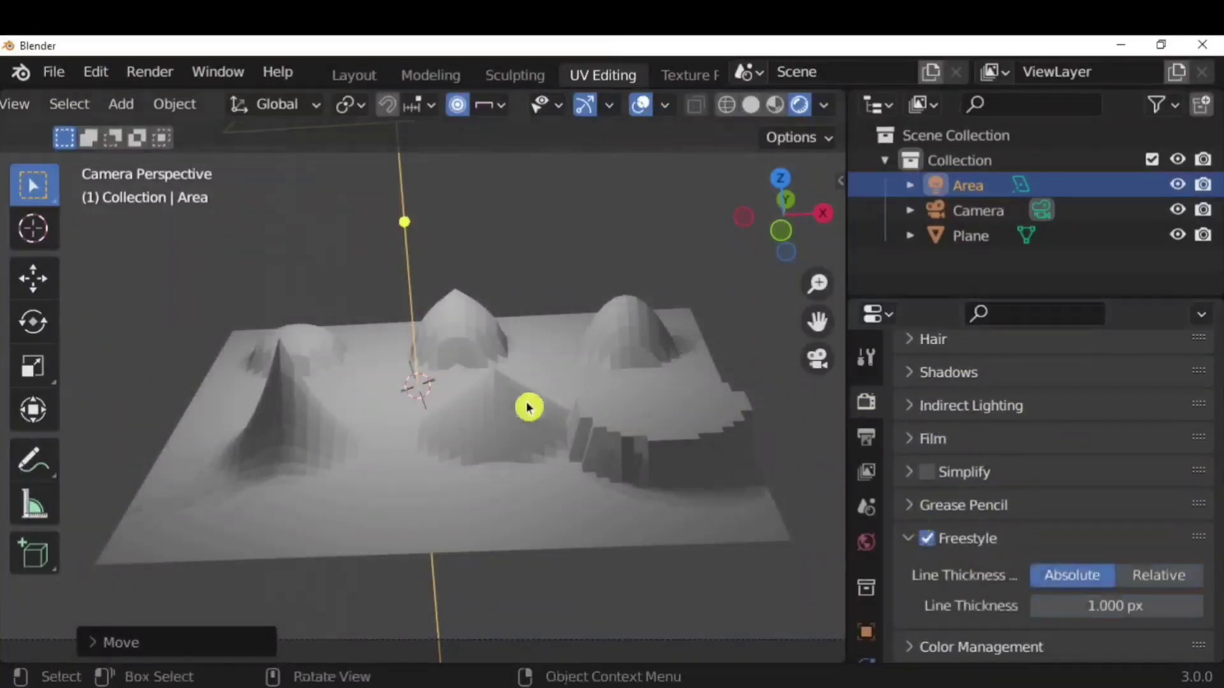
{"action": "scroll", "coordinate": [527, 407], "scroll_direction": "up", "scroll_amount": 3}
Widen the properties area, return to camera view and render the outlined terrain with F12
{"action": "left_click", "coordinate": [818, 367]}
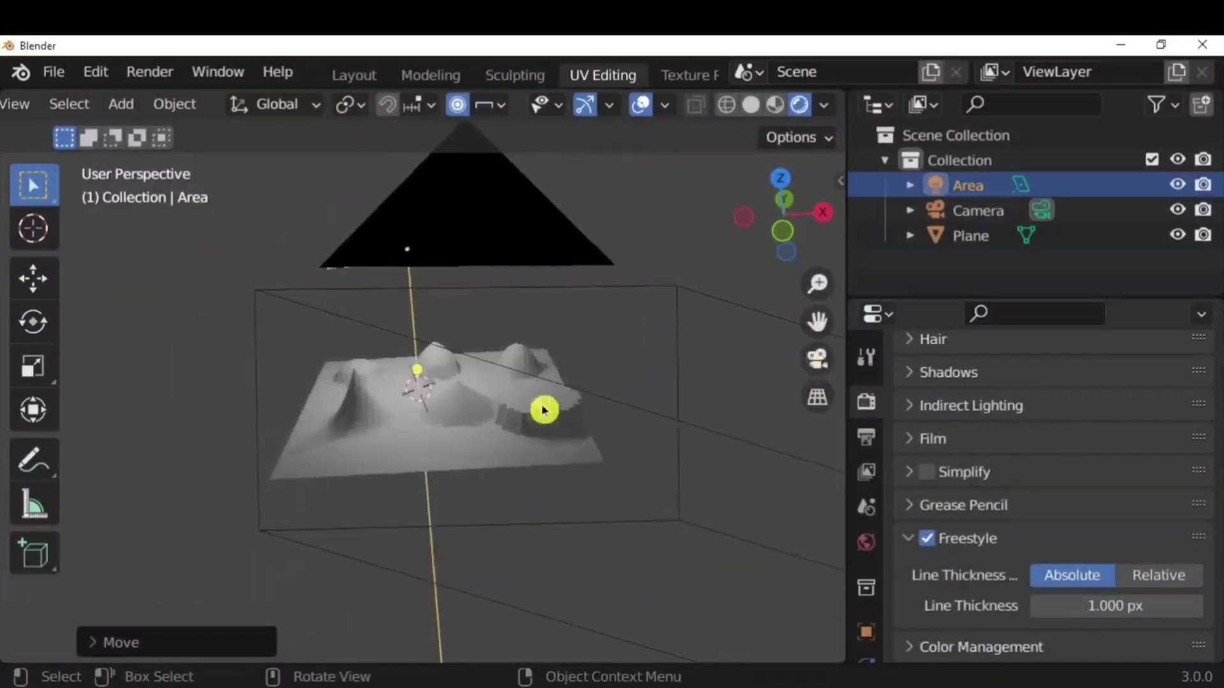
{"action": "left_click", "coordinate": [817, 360]}
{"action": "scroll", "coordinate": [488, 460], "scroll_direction": "up", "scroll_amount": 2}
{"action": "scroll", "coordinate": [487, 460], "scroll_direction": "down", "scroll_amount": 3}
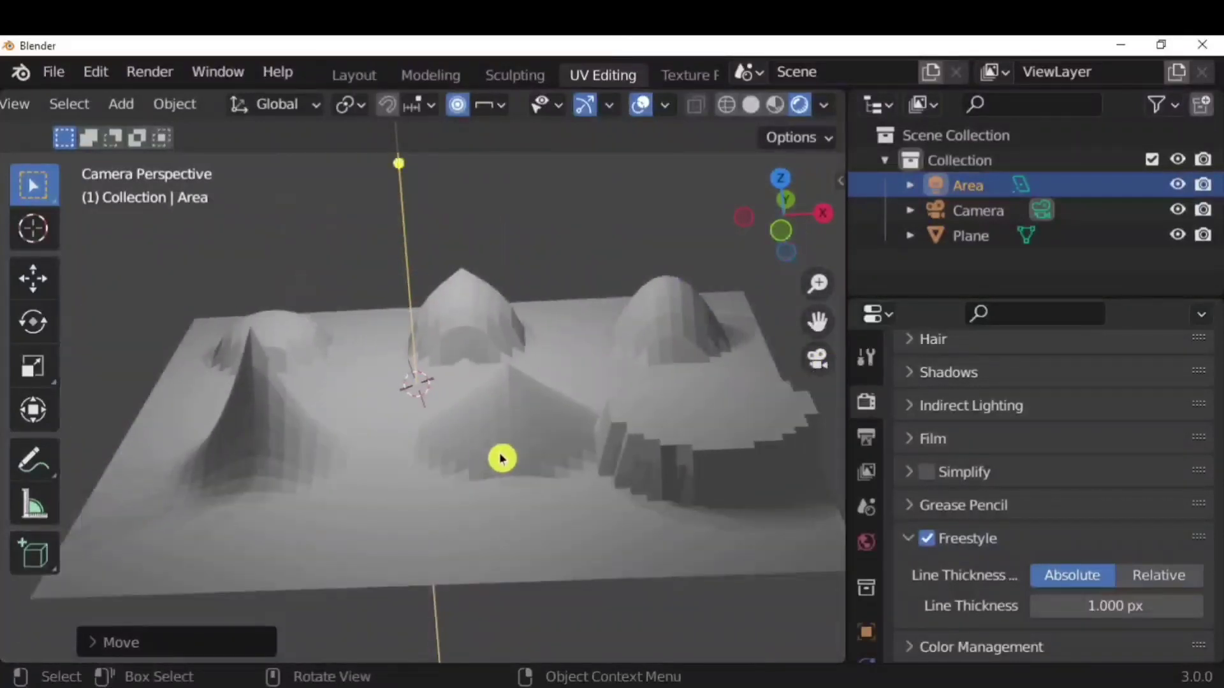
{"action": "middle_click_drag", "start_coordinate": [500, 459], "coordinate": [541, 464]}
{"action": "left_click_drag", "start_coordinate": [847, 461], "coordinate": [910, 433]}
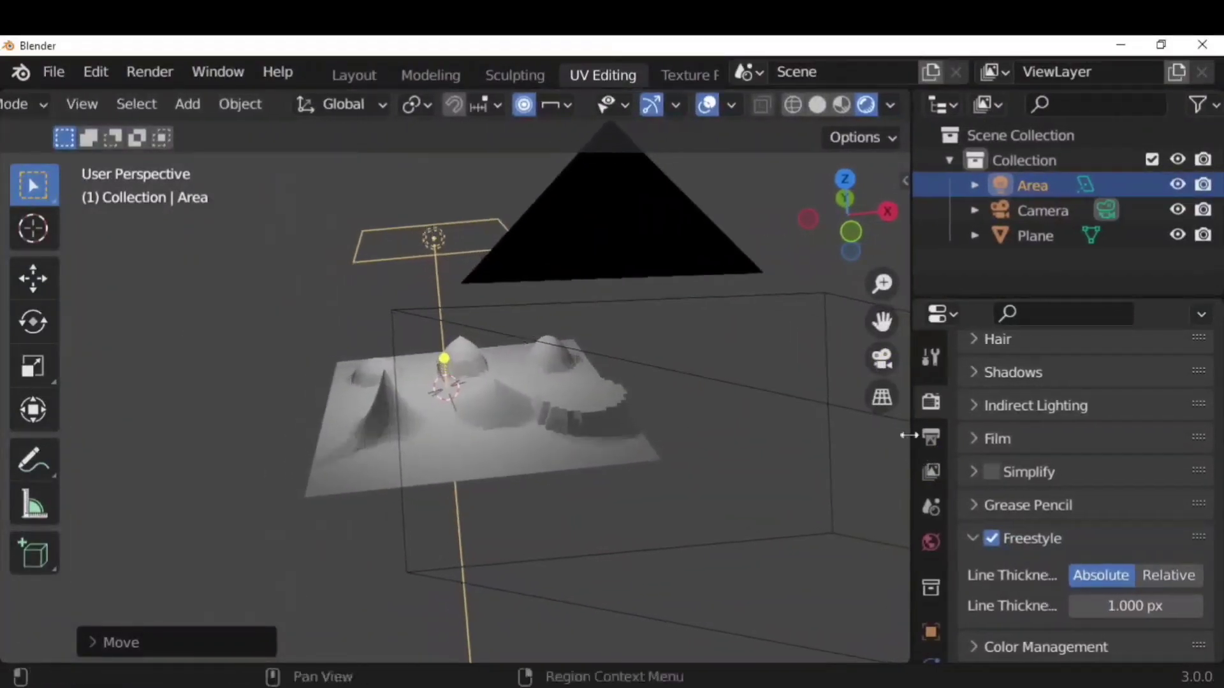
{"action": "left_click", "coordinate": [882, 357]}
{"action": "key", "text": "F12"}
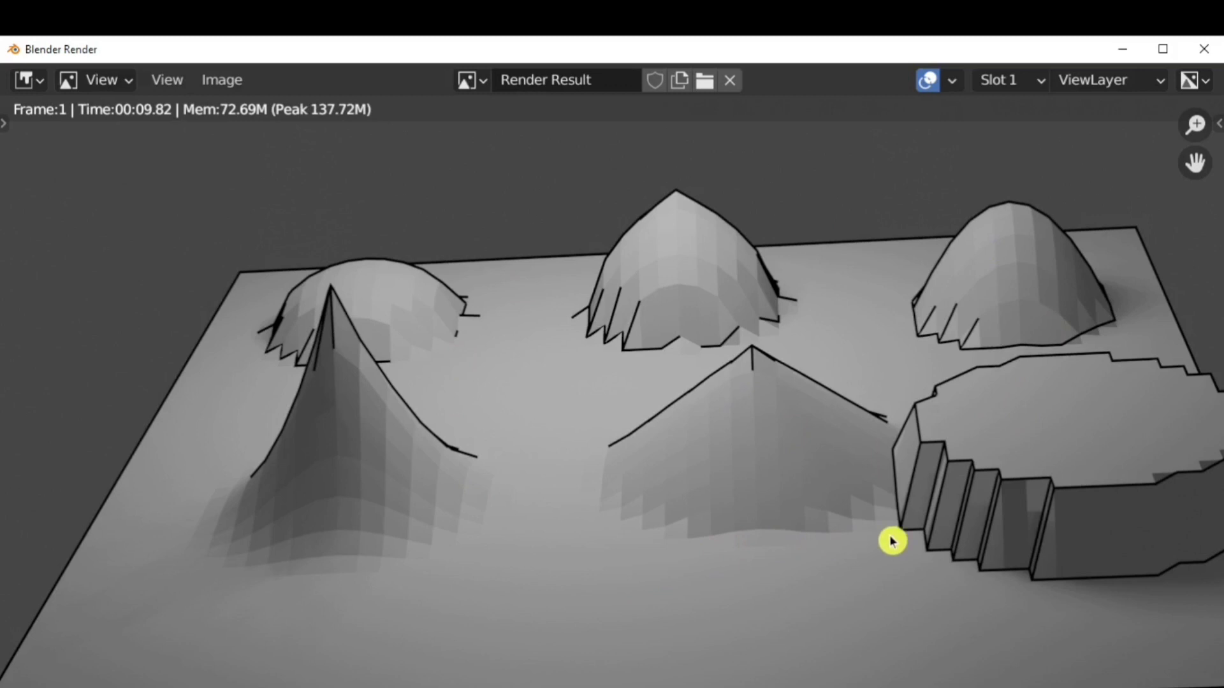
{"action": "scroll", "coordinate": [740, 520], "scroll_direction": "down", "scroll_amount": 2}
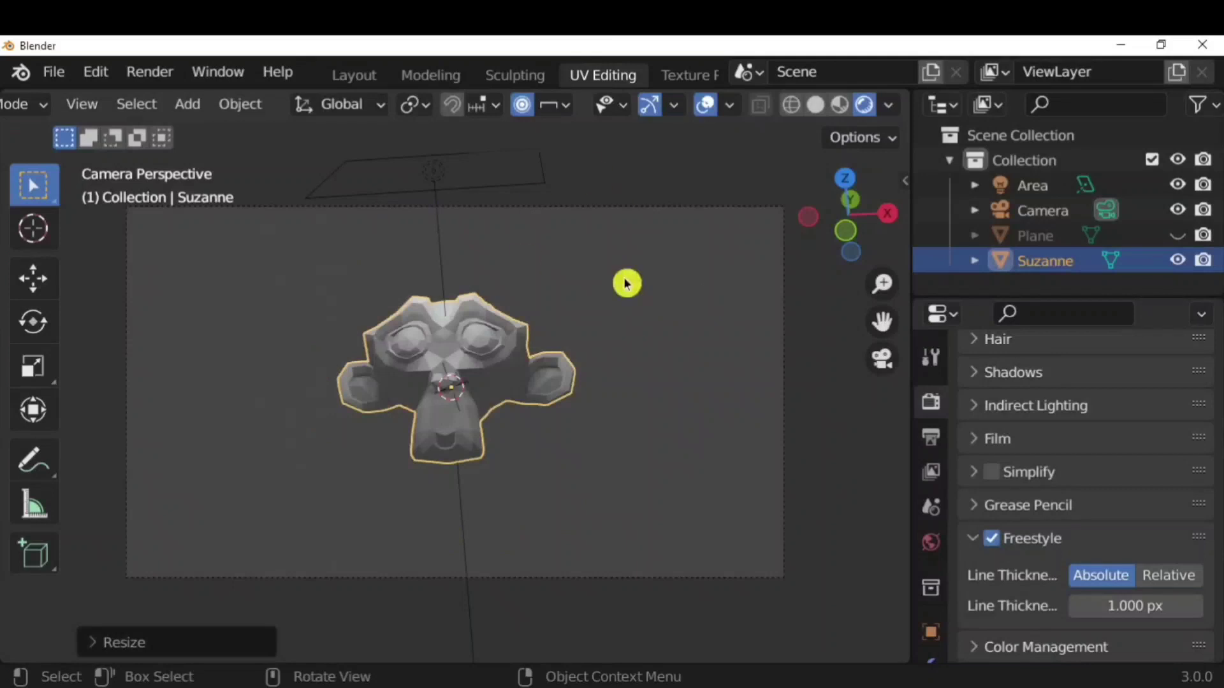
Show the terrain plane and raise Suzanne along Z with proportional editing
{"action": "left_click", "coordinate": [1177, 235]}
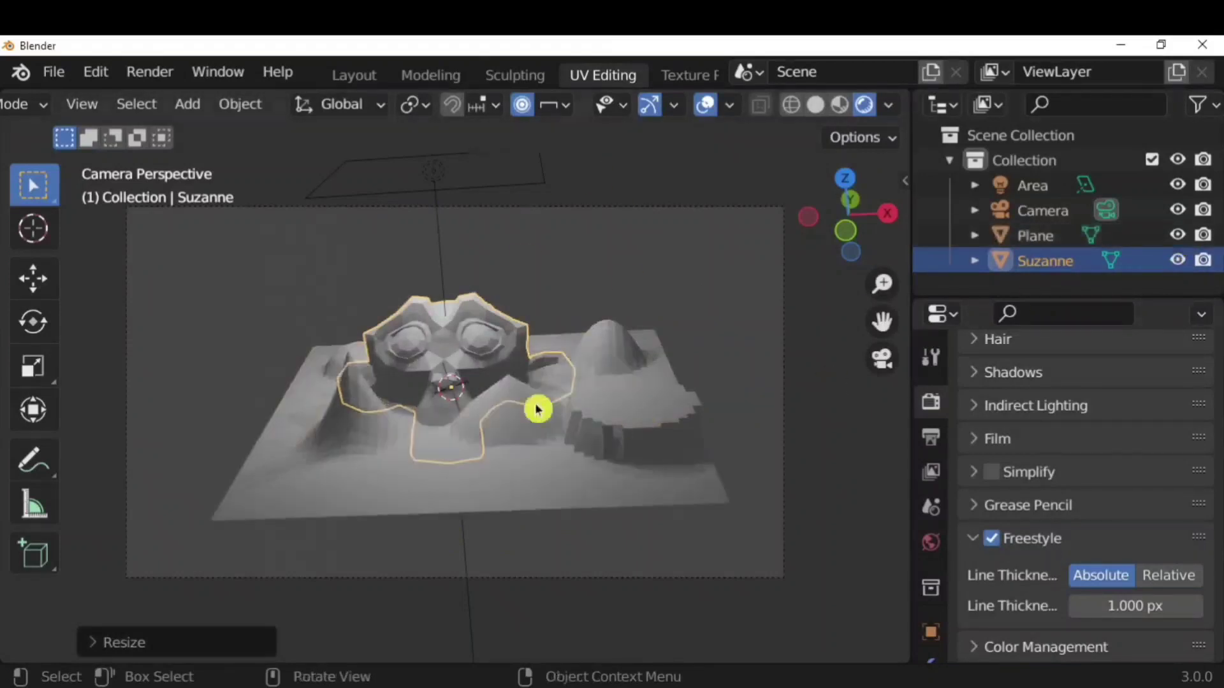
{"action": "key", "text": "g"}
{"action": "key", "text": "z"}
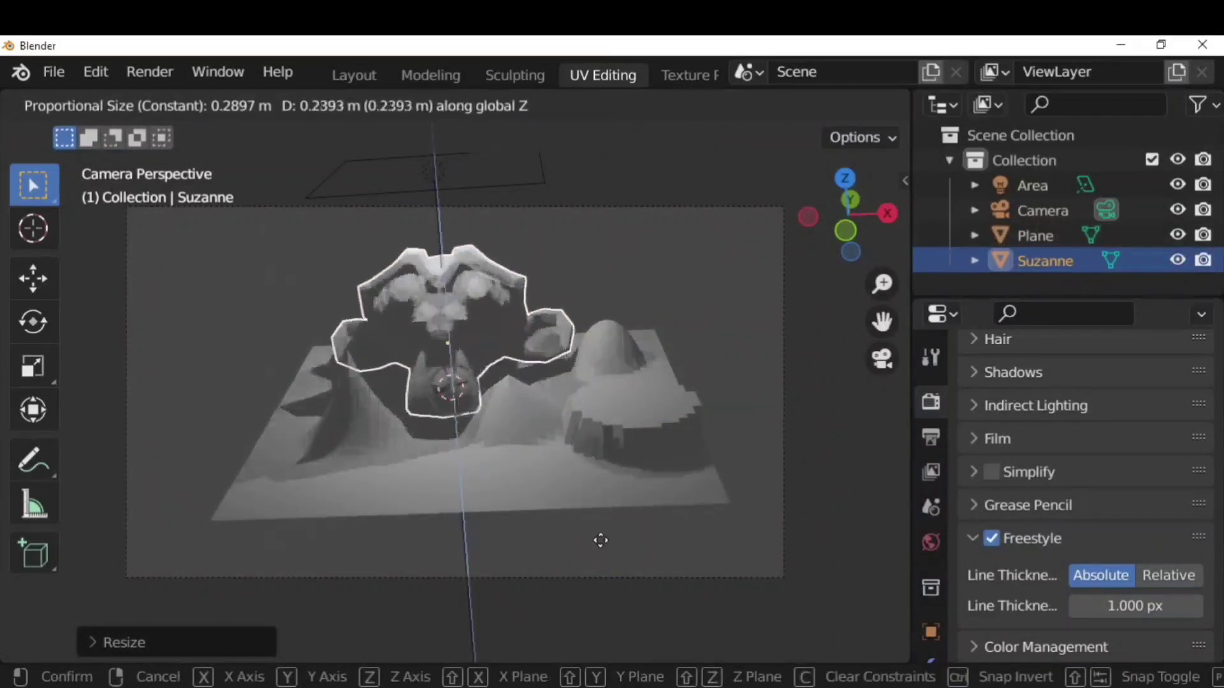
{"action": "left_click", "coordinate": [605, 551]}
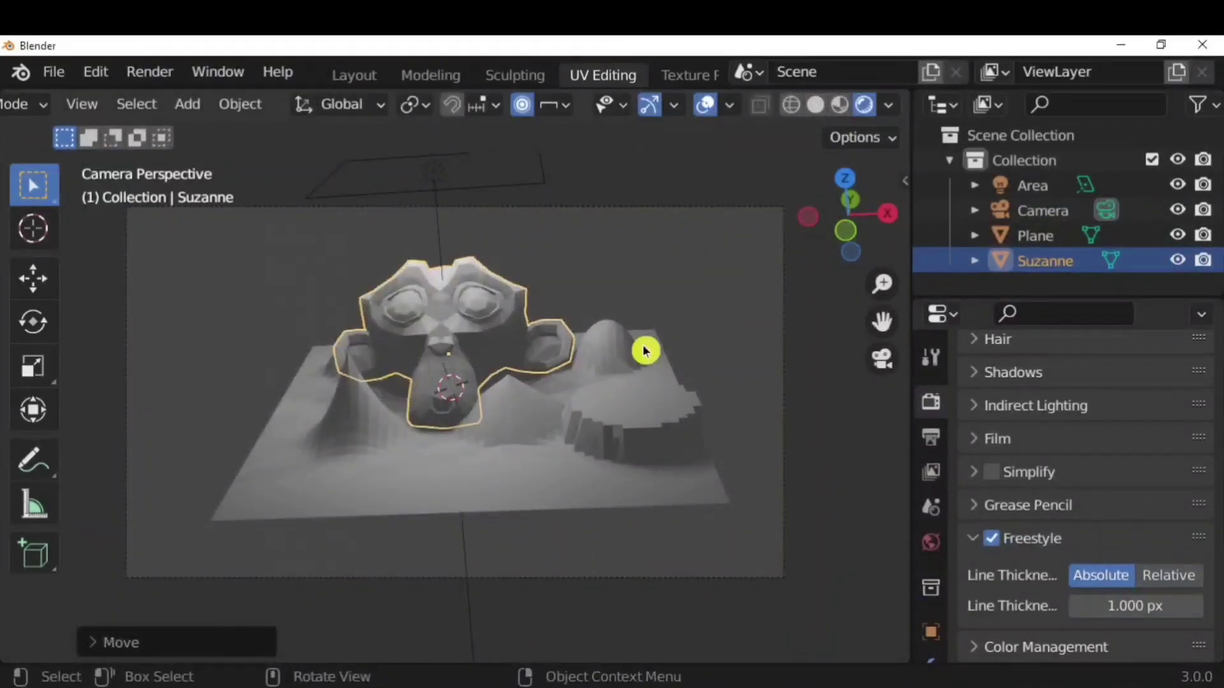
Render Suzanne above the terrain with F12, then close the render window
{"action": "key", "text": "F12"}
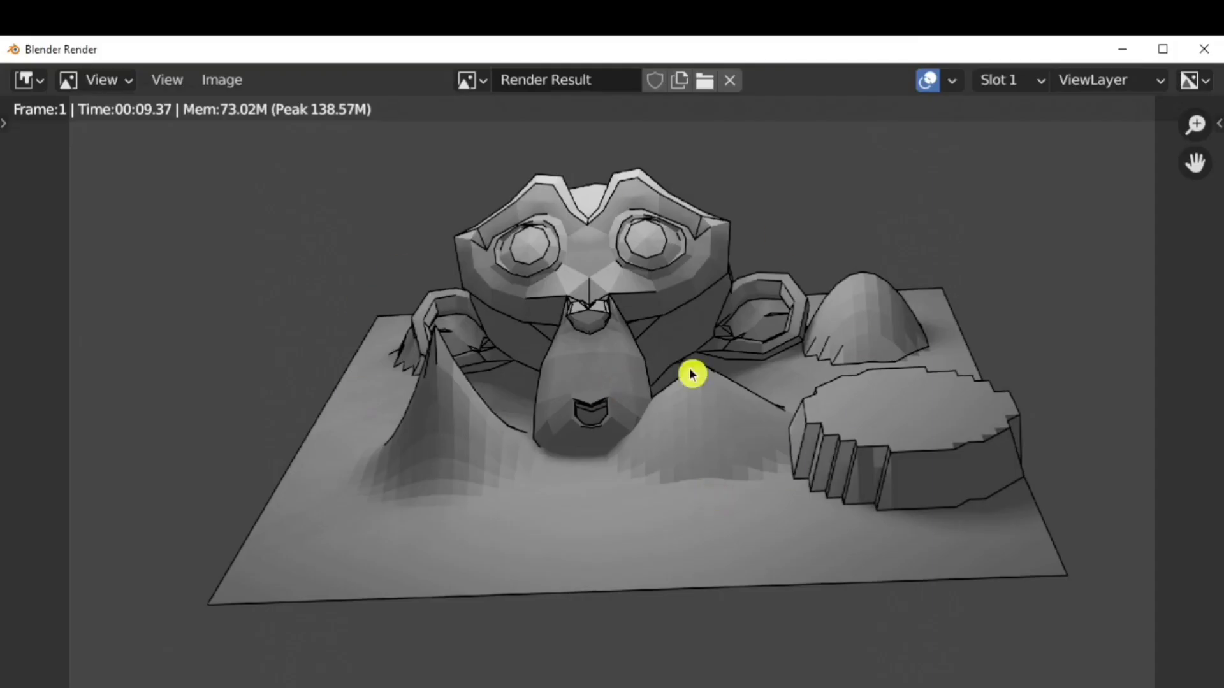
{"action": "scroll", "coordinate": [692, 375], "scroll_direction": "up", "scroll_amount": 3}
{"action": "scroll", "coordinate": [776, 358], "scroll_direction": "down", "scroll_amount": 3}
{"action": "scroll", "coordinate": [382, 450], "scroll_direction": "up", "scroll_amount": 1}
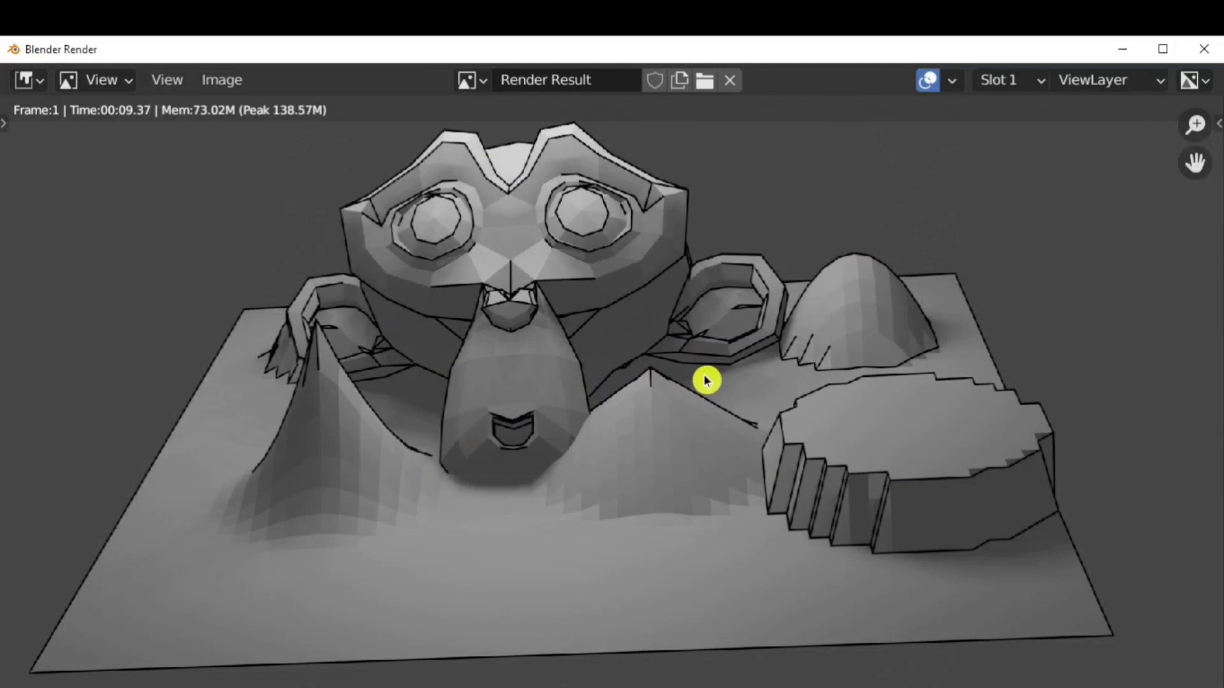
{"action": "key", "text": "Escape"}
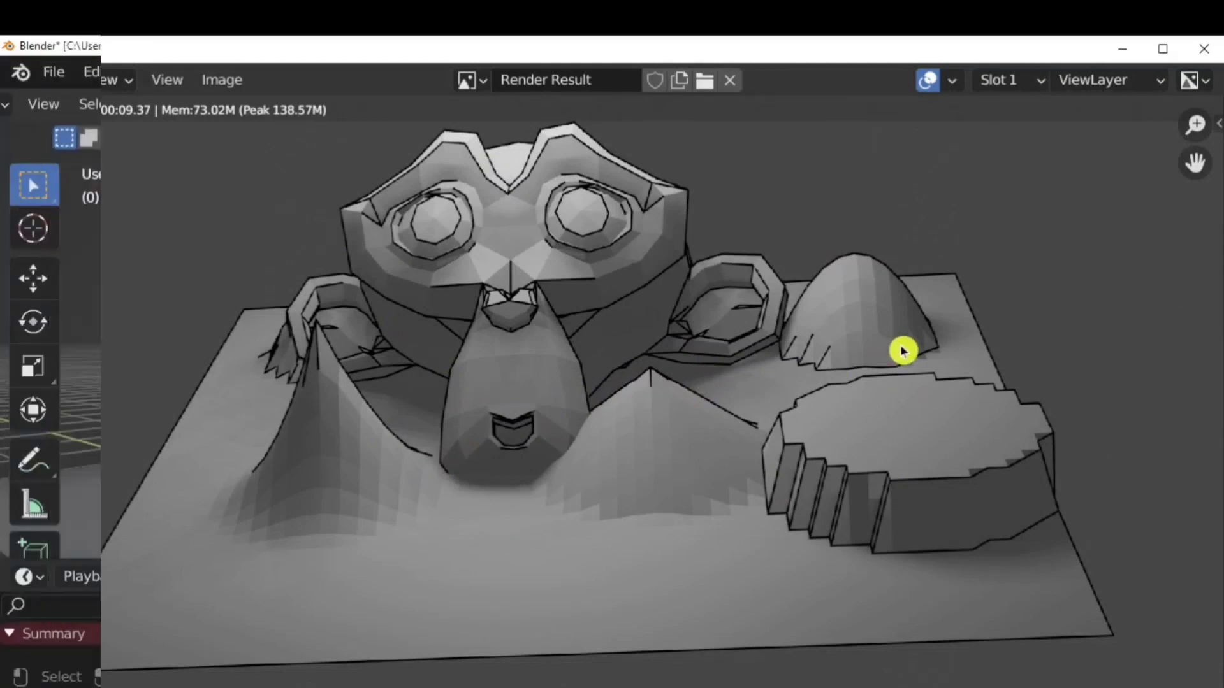
{"action": "middle_click_drag", "start_coordinate": [357, 319], "coordinate": [363, 376]}
Select Cylinder and Cylinder.001 and keyframe location, rotation and scale at frame 0
{"action": "left_click", "coordinate": [362, 376]}
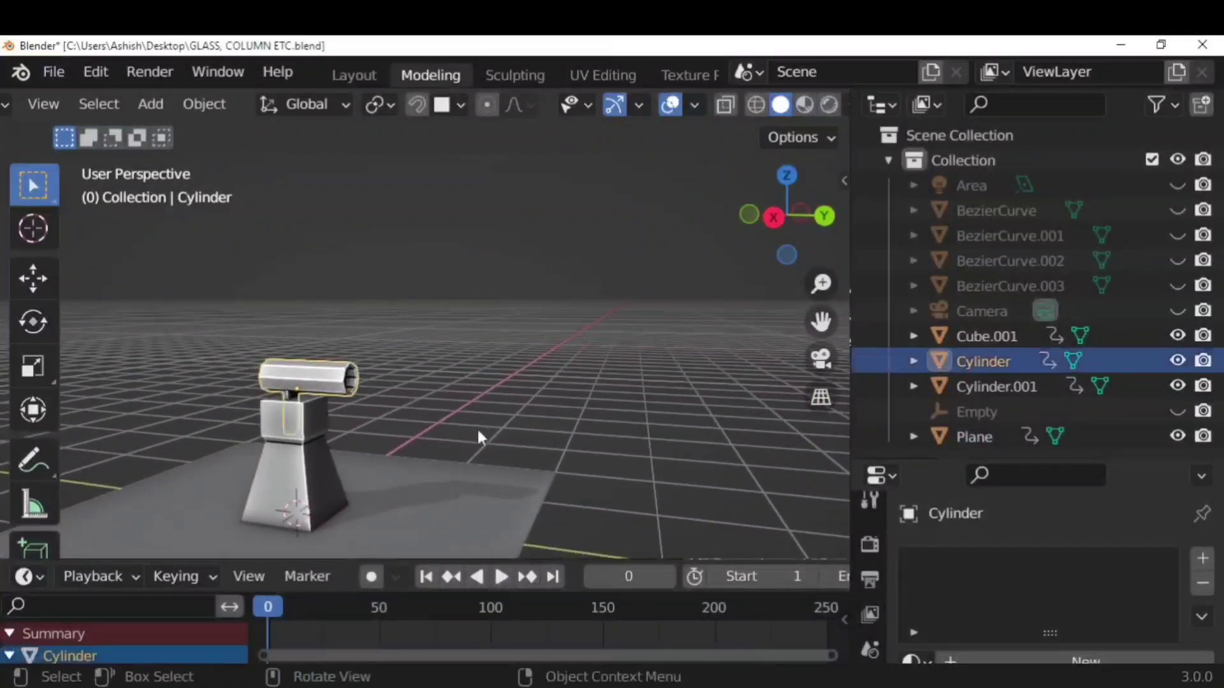
{"action": "left_click", "coordinate": [971, 388], "text": "shift"}
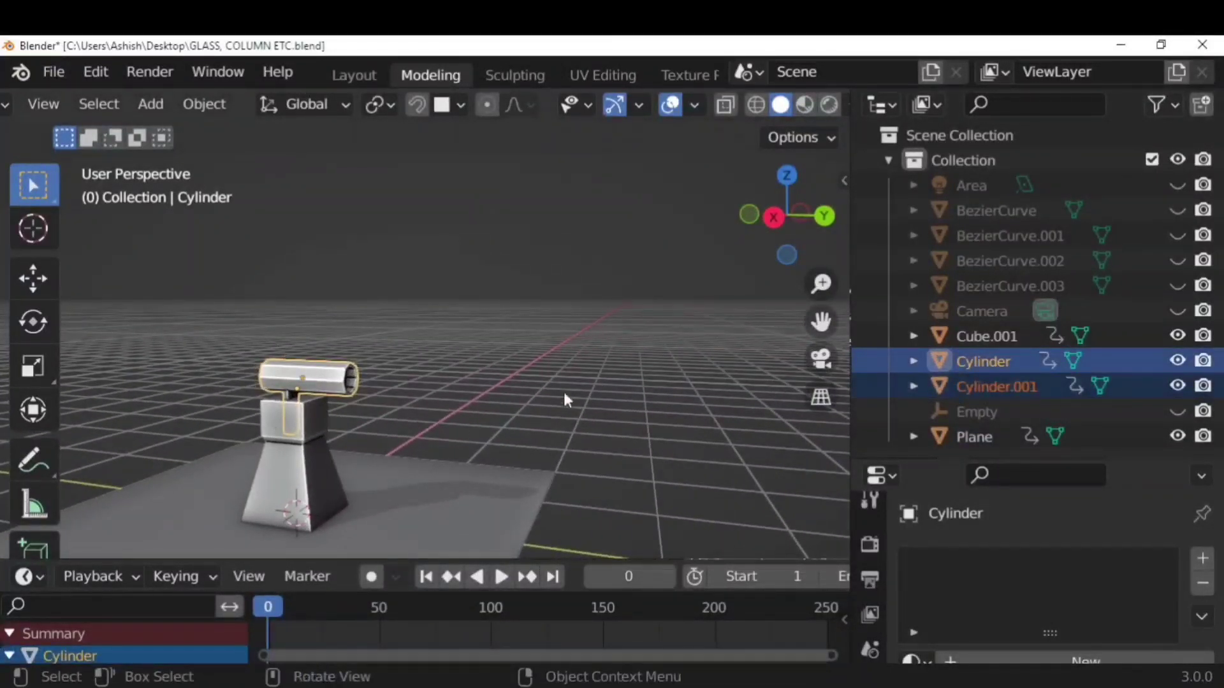
{"action": "key", "text": "i"}
{"action": "left_click", "coordinate": [542, 309]}
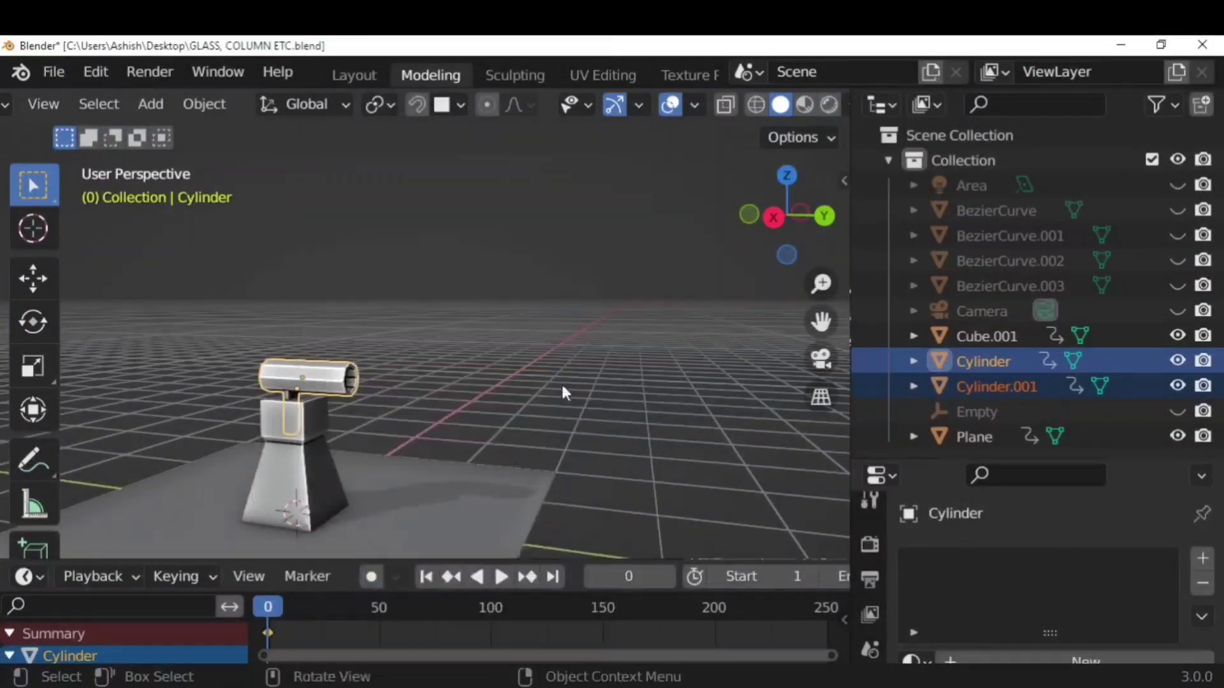
At frame 30, raise both cylinders along Z and keyframe them, then select Cylinder.001
{"action": "key", "text": "space"}
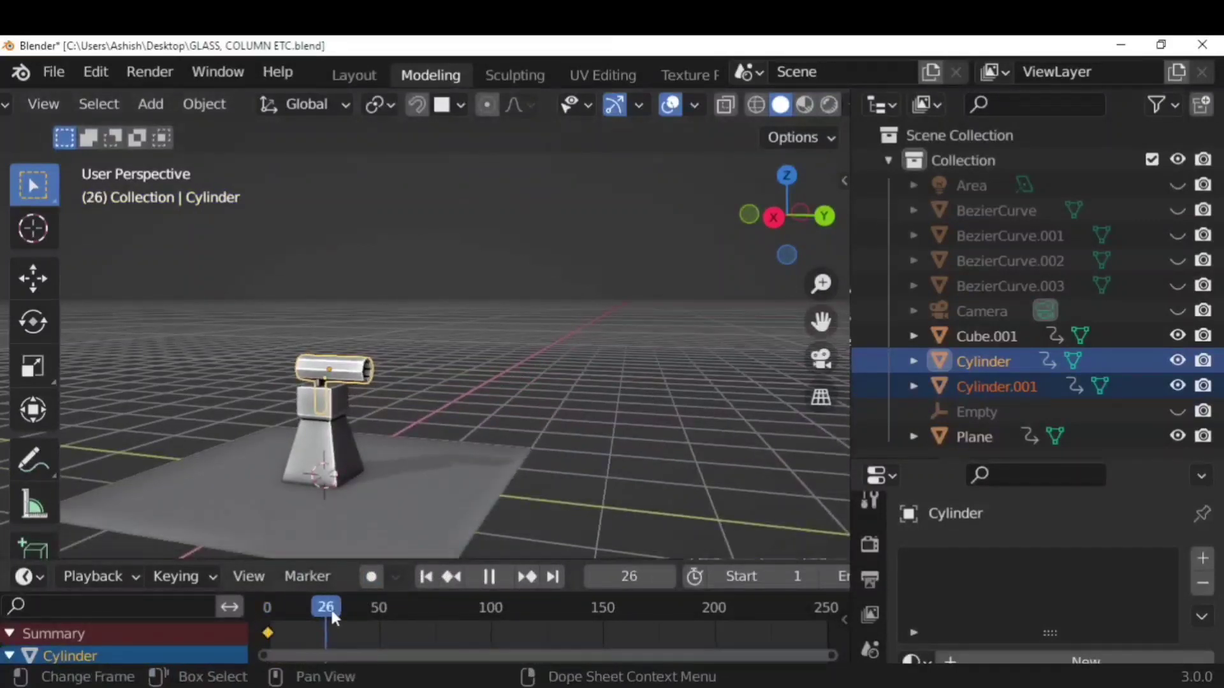
{"action": "key", "text": "space"}
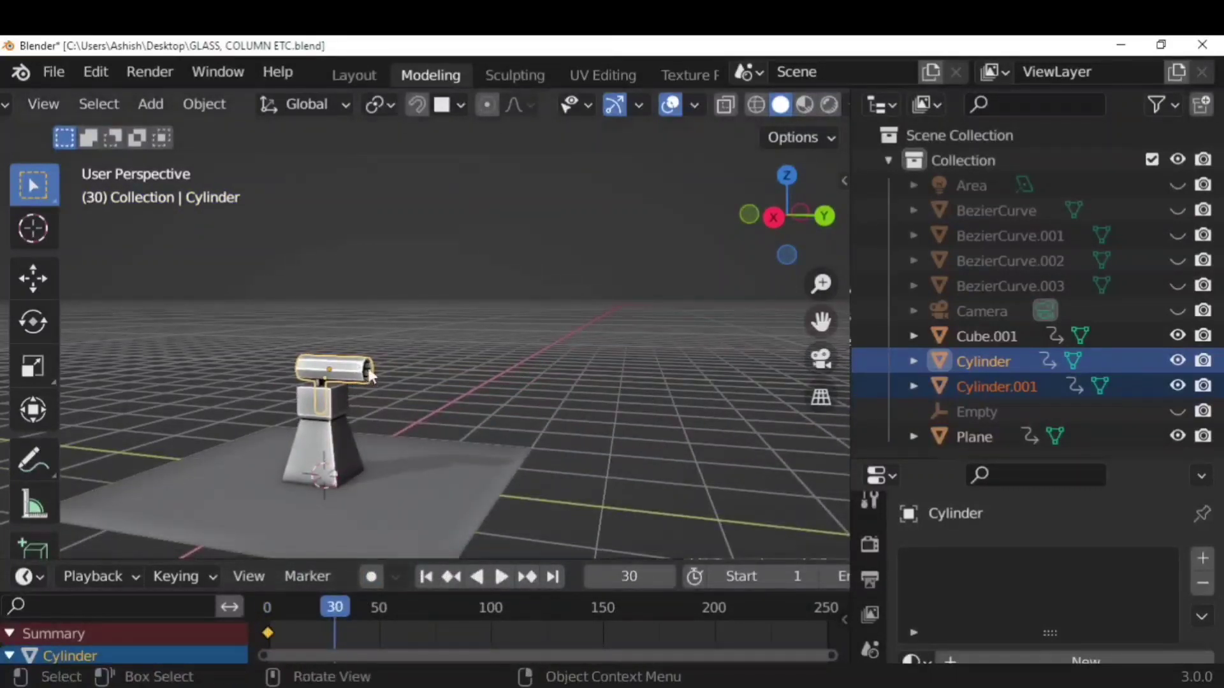
{"action": "key", "text": "g"}
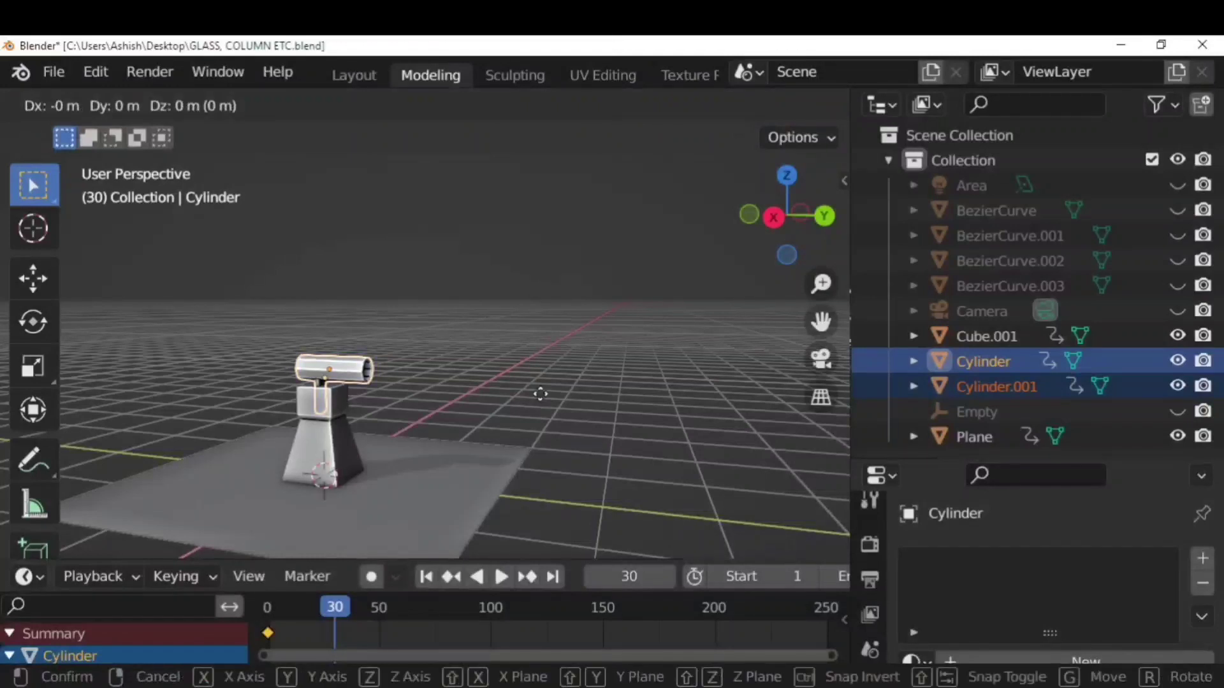
{"action": "key", "text": "z"}
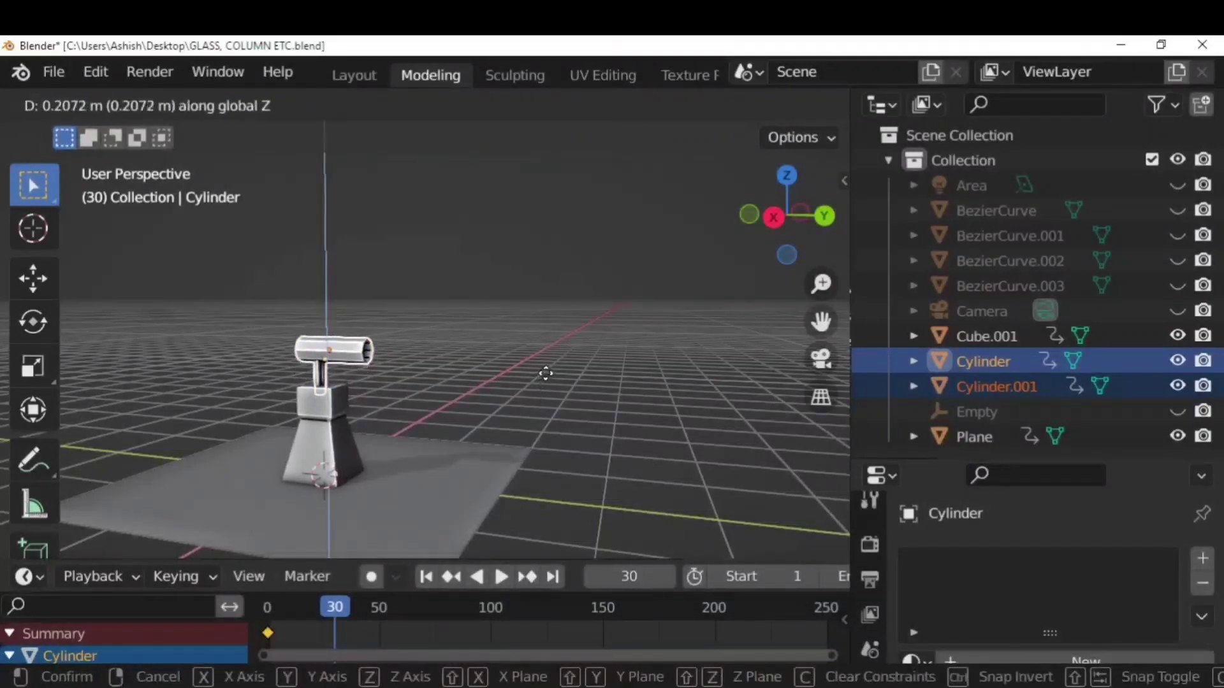
{"action": "left_click", "coordinate": [548, 381]}
{"action": "key", "text": "i"}
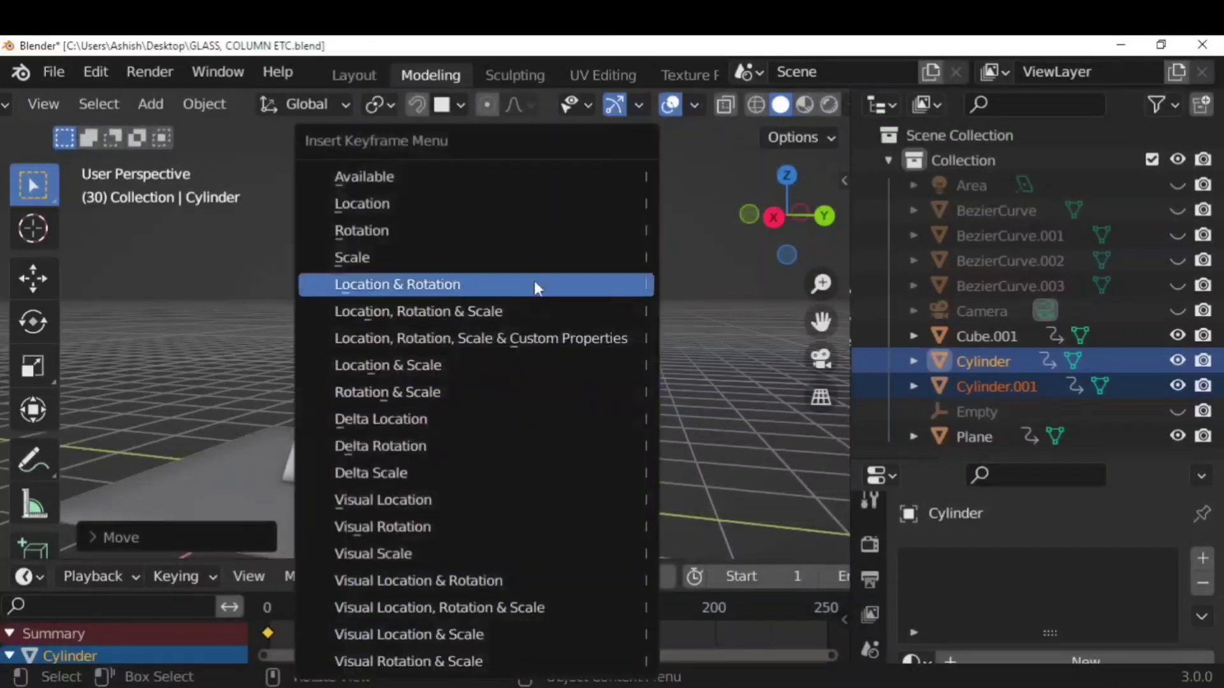
{"action": "left_click", "coordinate": [516, 311]}
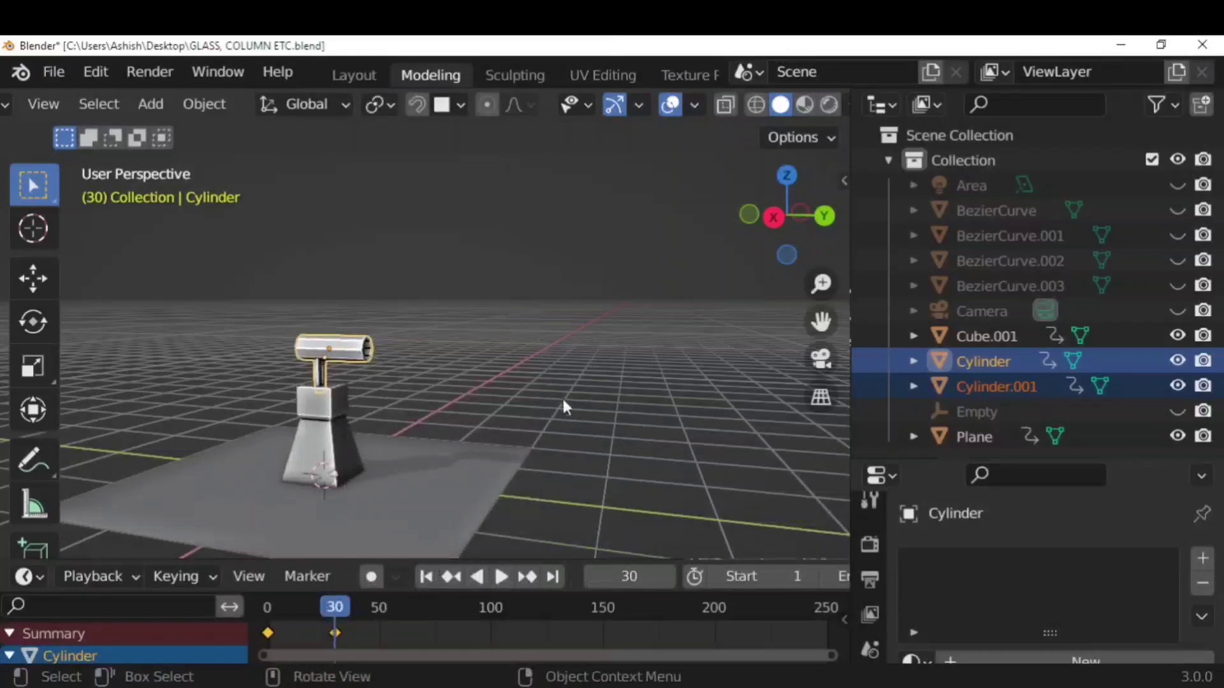
{"action": "left_click", "coordinate": [1000, 387]}
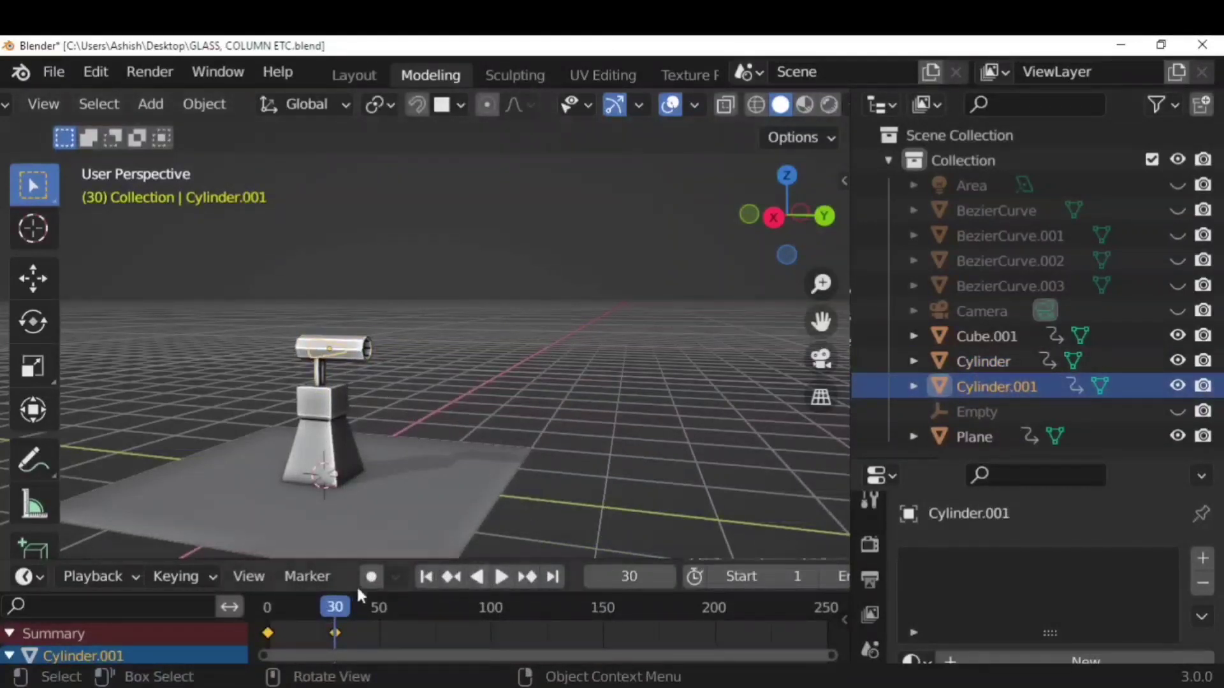
Slide Cylinder.001 along the Y axis and keyframe it at frame 53
{"action": "key", "text": "space"}
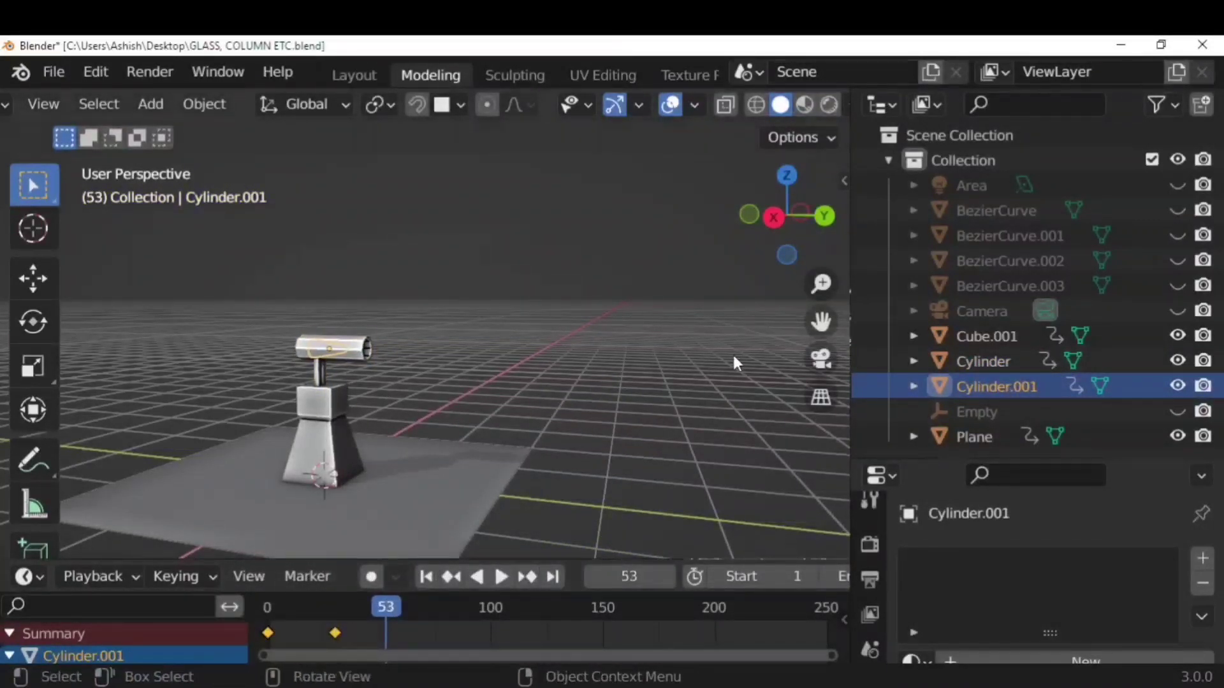
{"action": "key", "text": "g"}
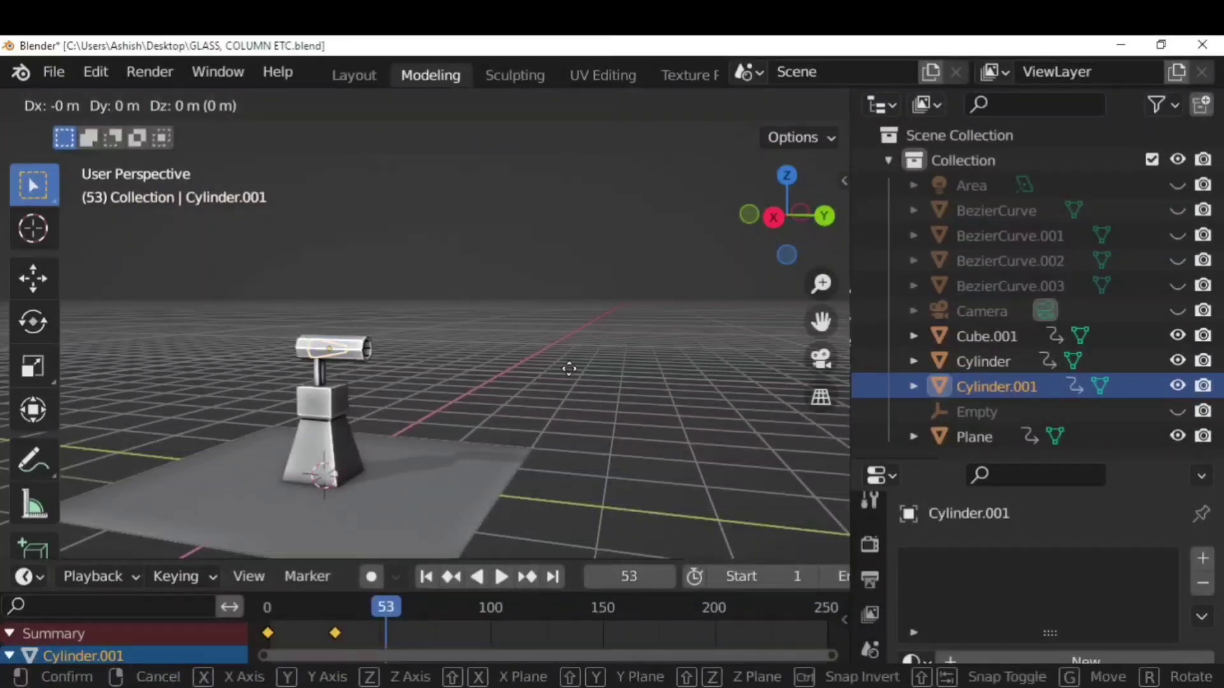
{"action": "key", "text": "y"}
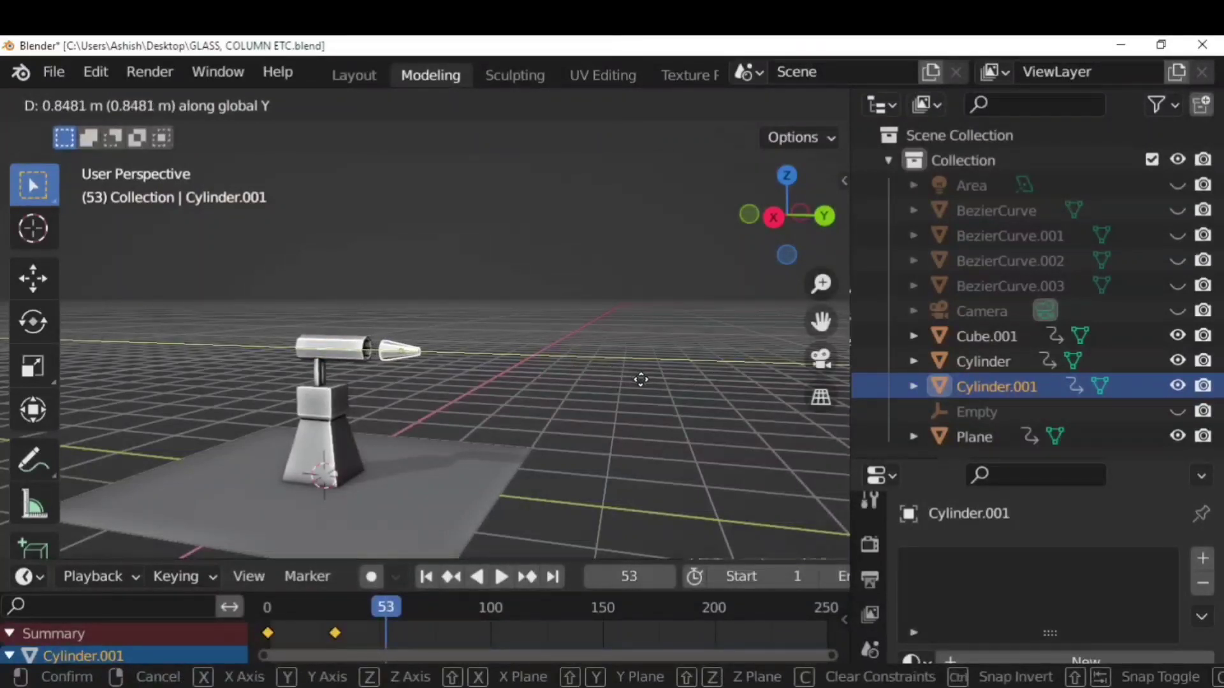
{"action": "left_click", "coordinate": [641, 380]}
{"action": "key", "text": "i"}
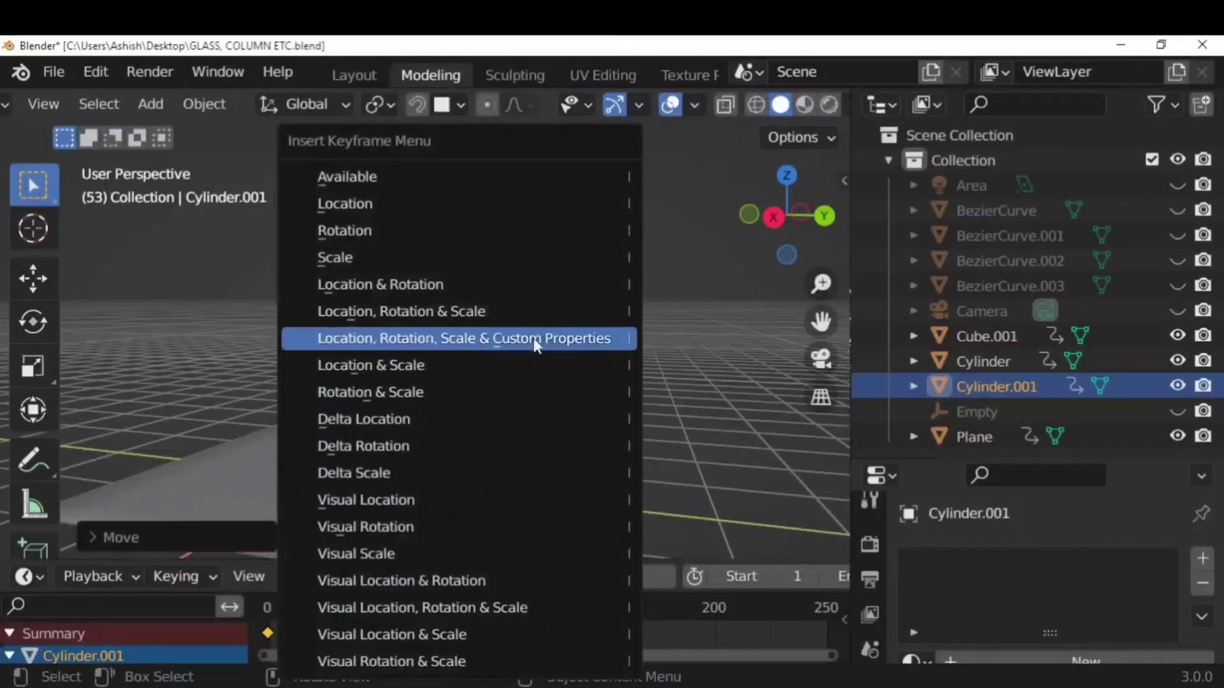
{"action": "left_click", "coordinate": [561, 336]}
Slide the cone farther along Y and enlarge it
{"action": "middle_click_drag", "start_coordinate": [542, 312], "coordinate": [550, 403]}
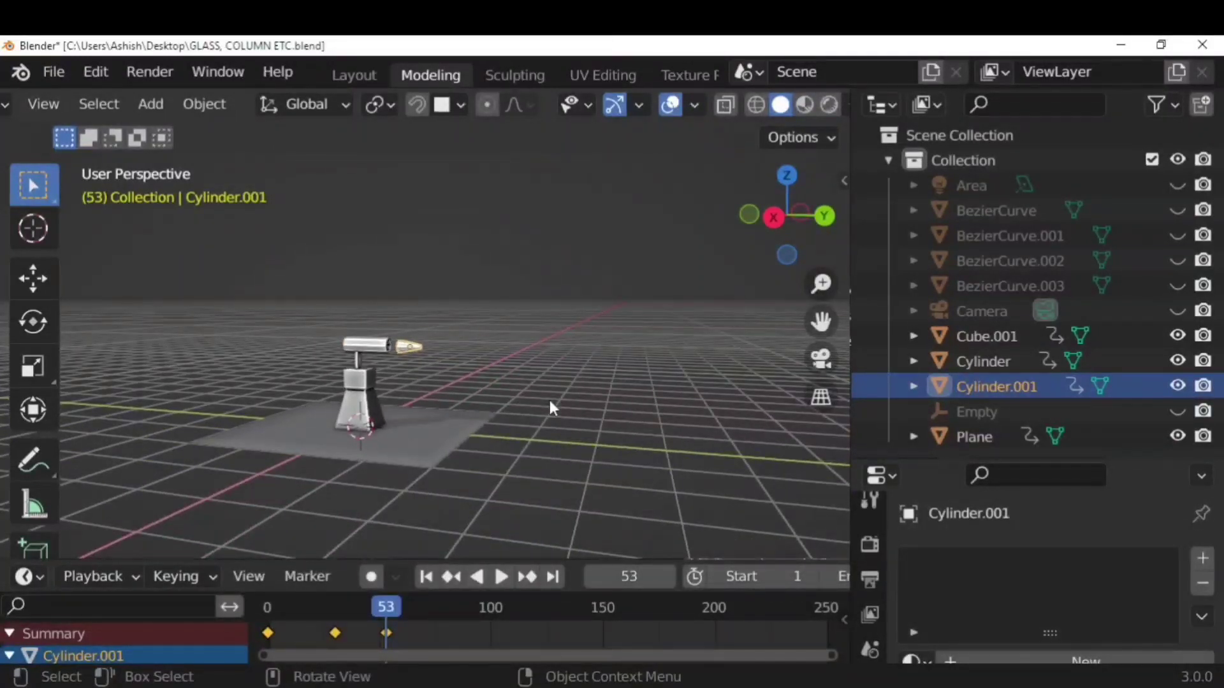
{"action": "key", "text": "g"}
{"action": "key", "text": "y"}
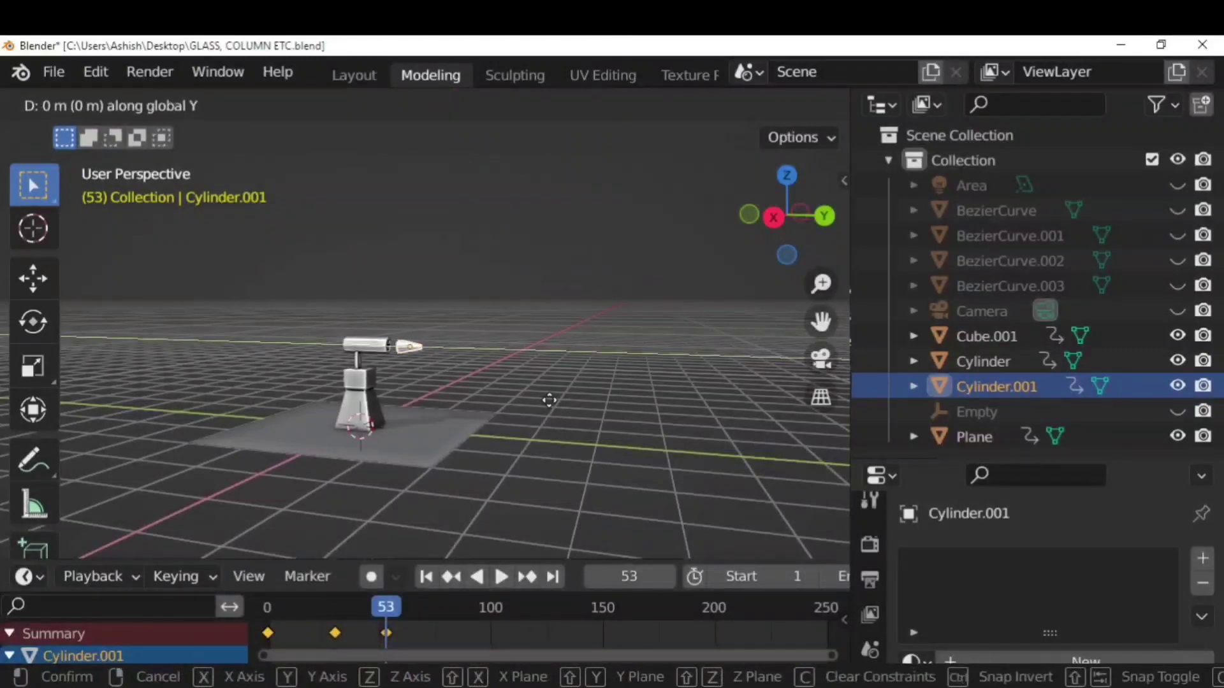
{"action": "left_click", "coordinate": [663, 413]}
{"action": "key", "text": "s"}
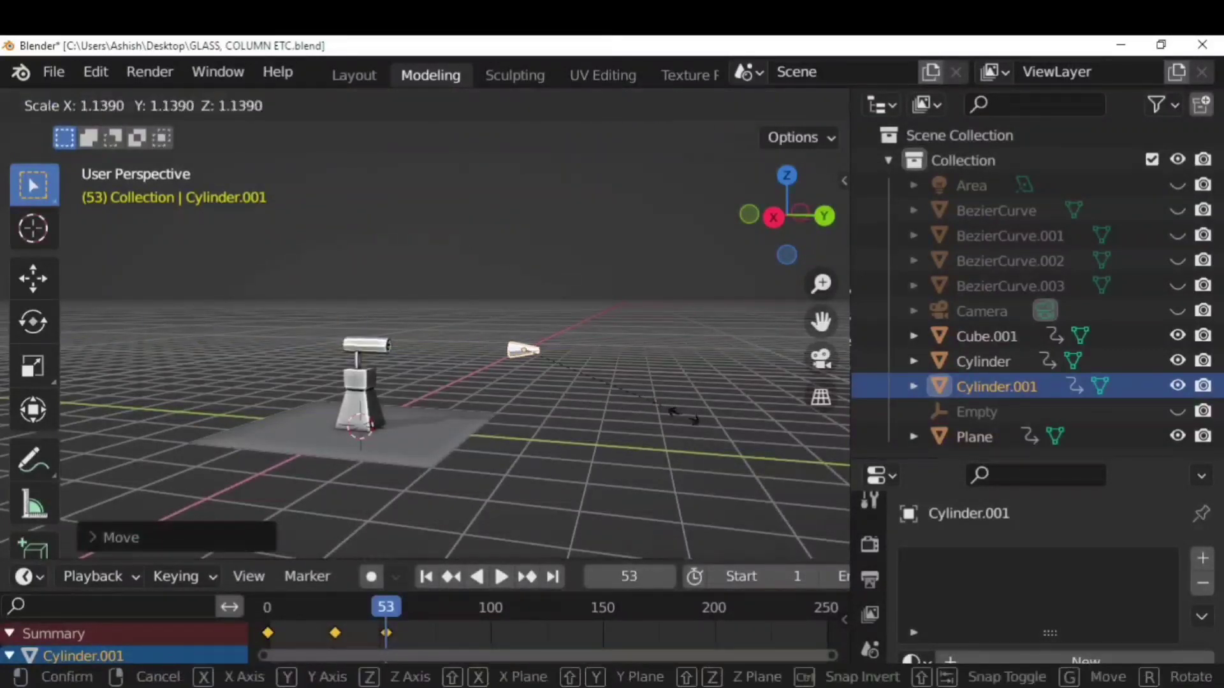
{"action": "left_click", "coordinate": [750, 434]}
At frame 81, move the cone further along Y, scale it up and keyframe it
{"action": "key", "text": "space"}
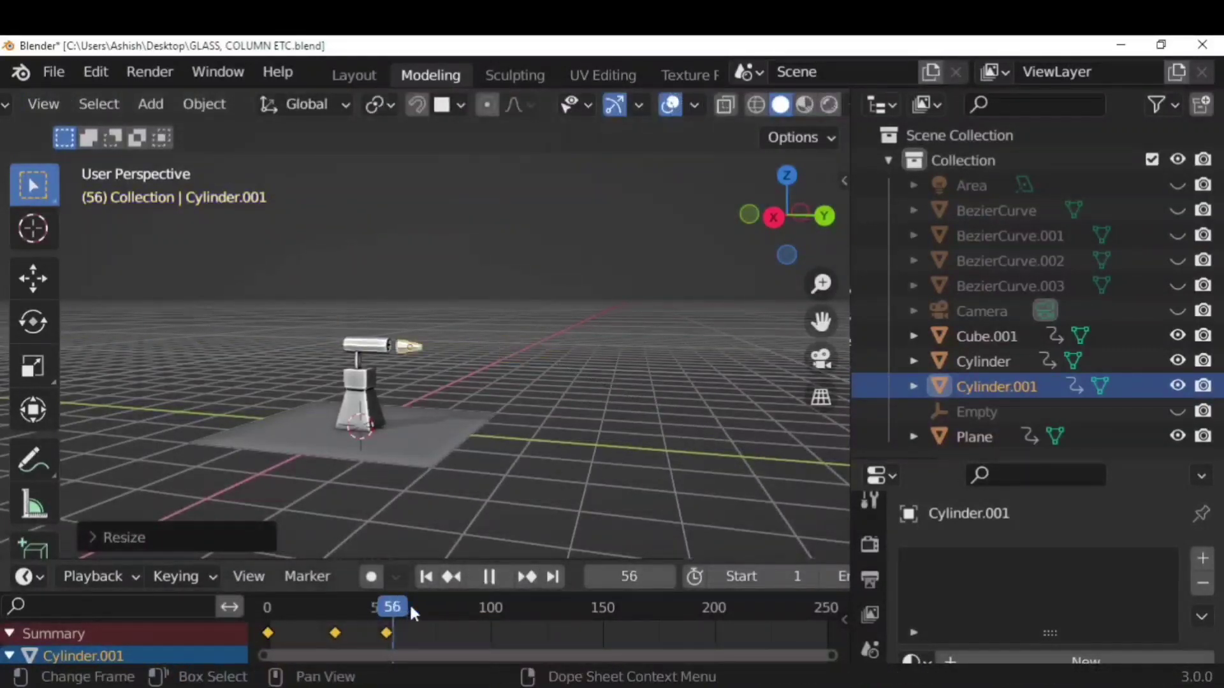
{"action": "key", "text": "space"}
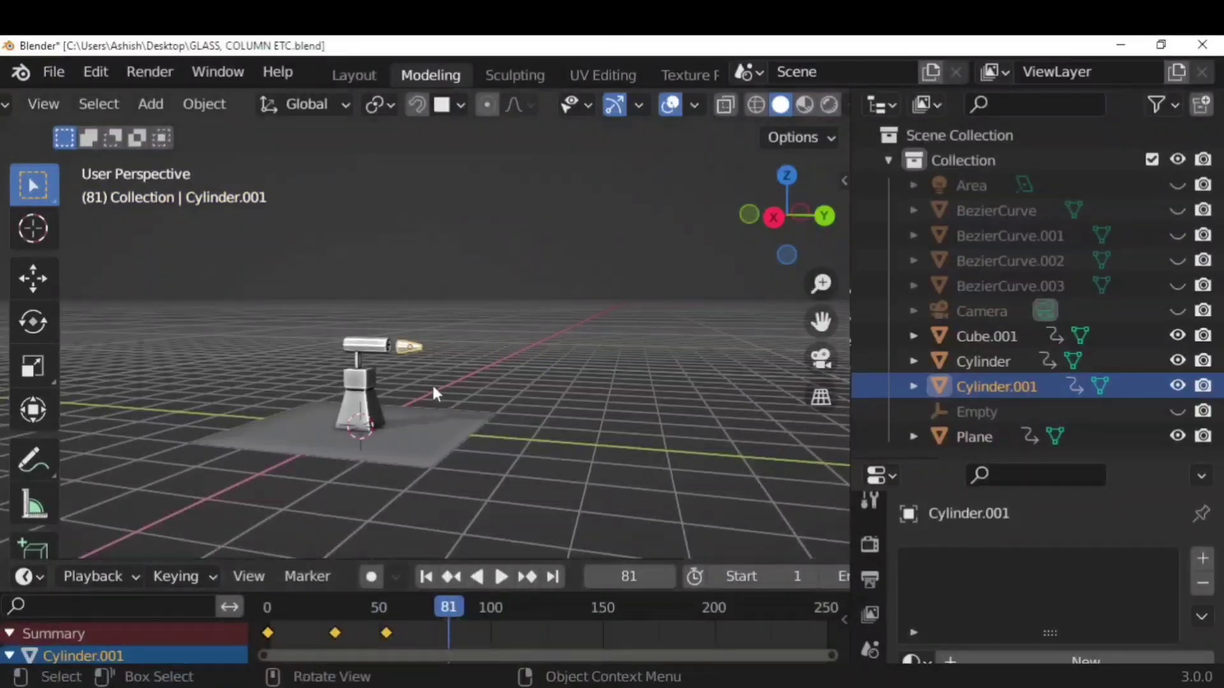
{"action": "key", "text": "g"}
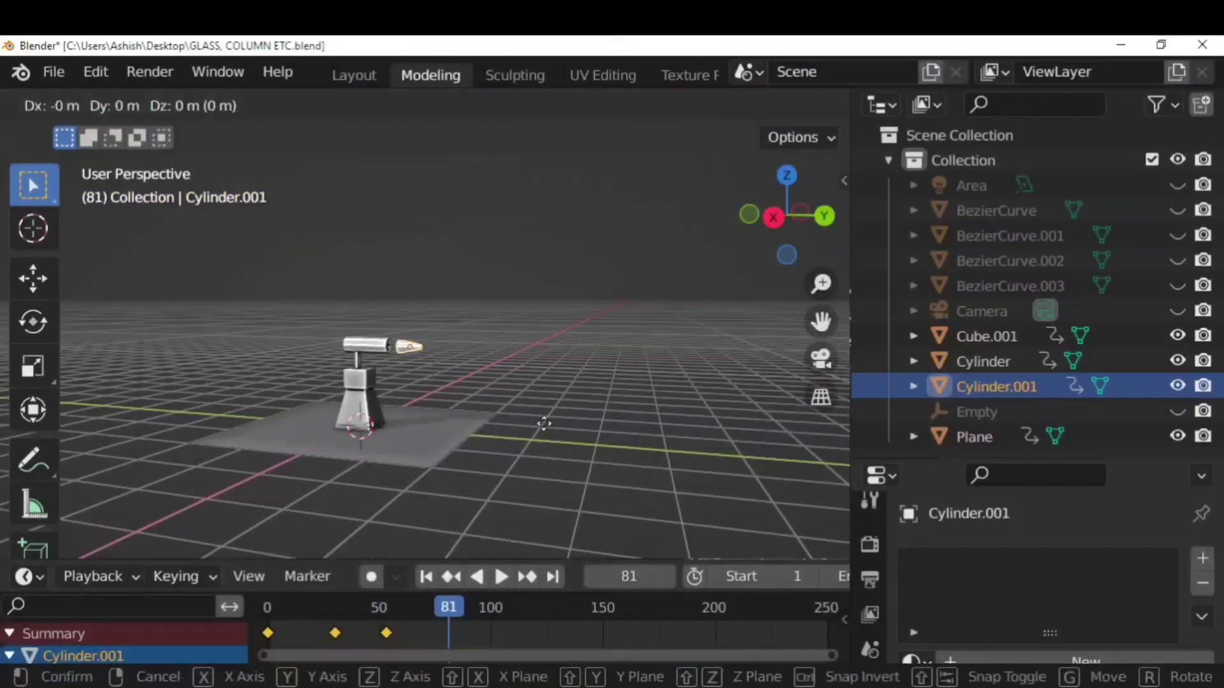
{"action": "key", "text": "y"}
{"action": "left_click", "coordinate": [632, 436]}
{"action": "key", "text": "s"}
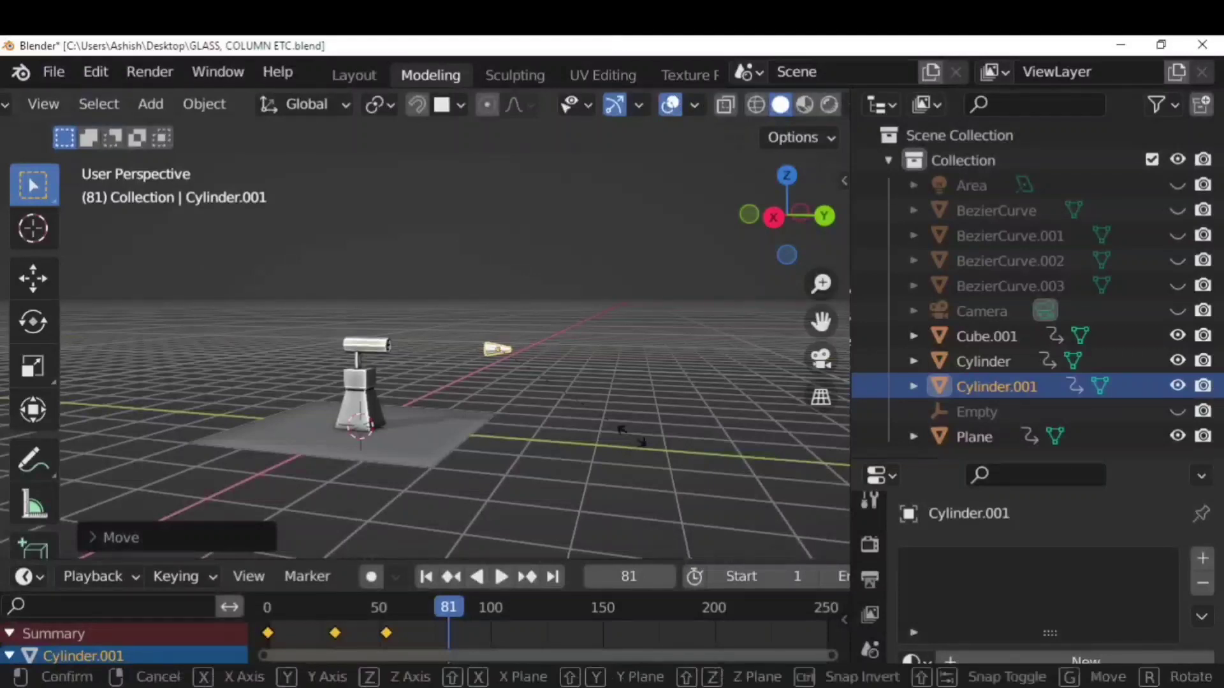
{"action": "left_click", "coordinate": [572, 503]}
{"action": "key", "text": "i"}
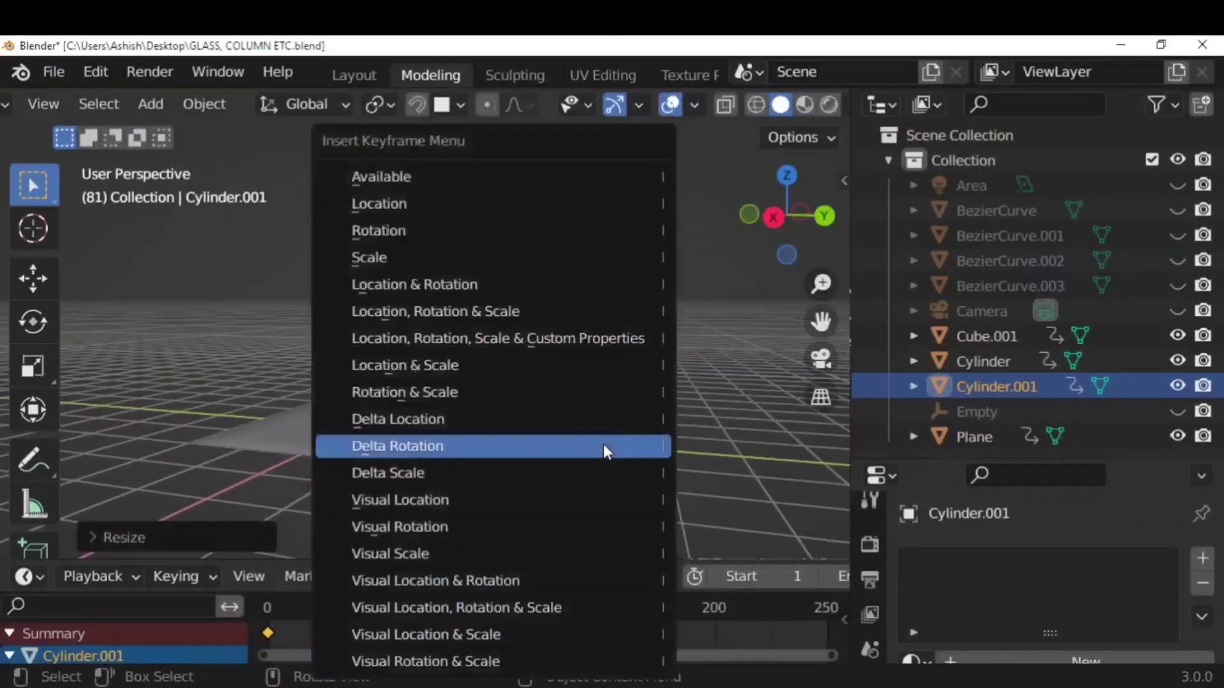
{"action": "left_click", "coordinate": [545, 316]}
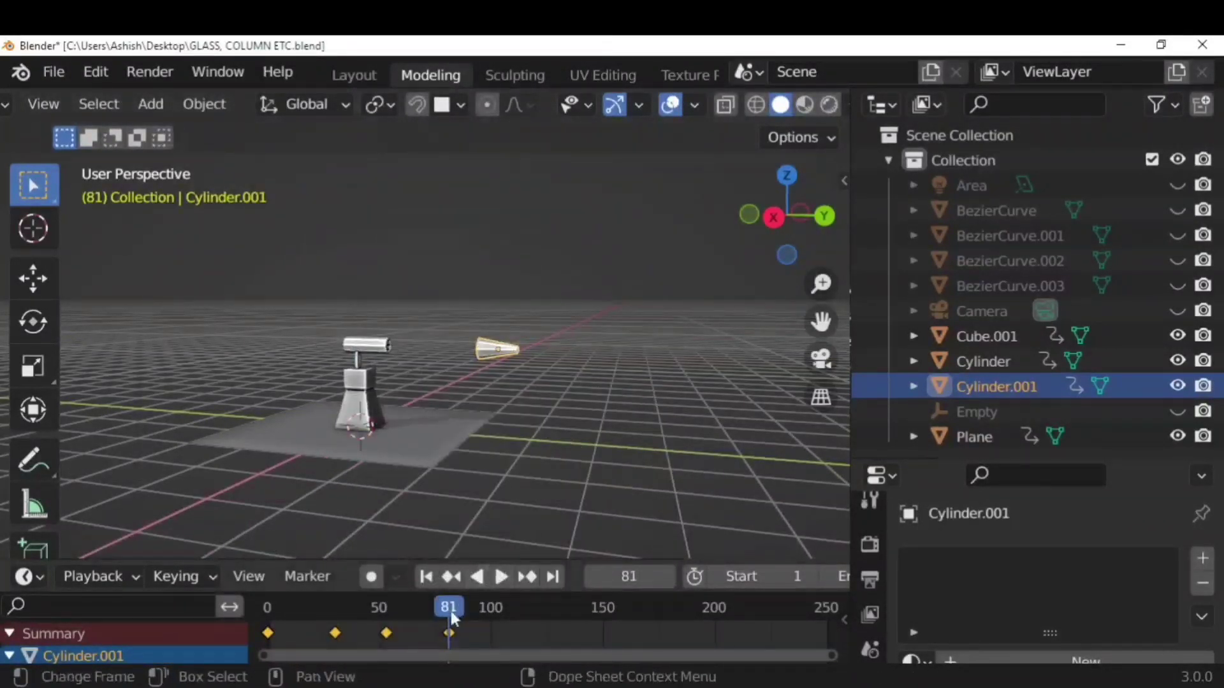
At frame 101, slide the cone along Y, keyframe it, then play and rewind to frame 0
{"action": "left_click_drag", "start_coordinate": [450, 611], "coordinate": [494, 611]}
{"action": "key", "text": "g"}
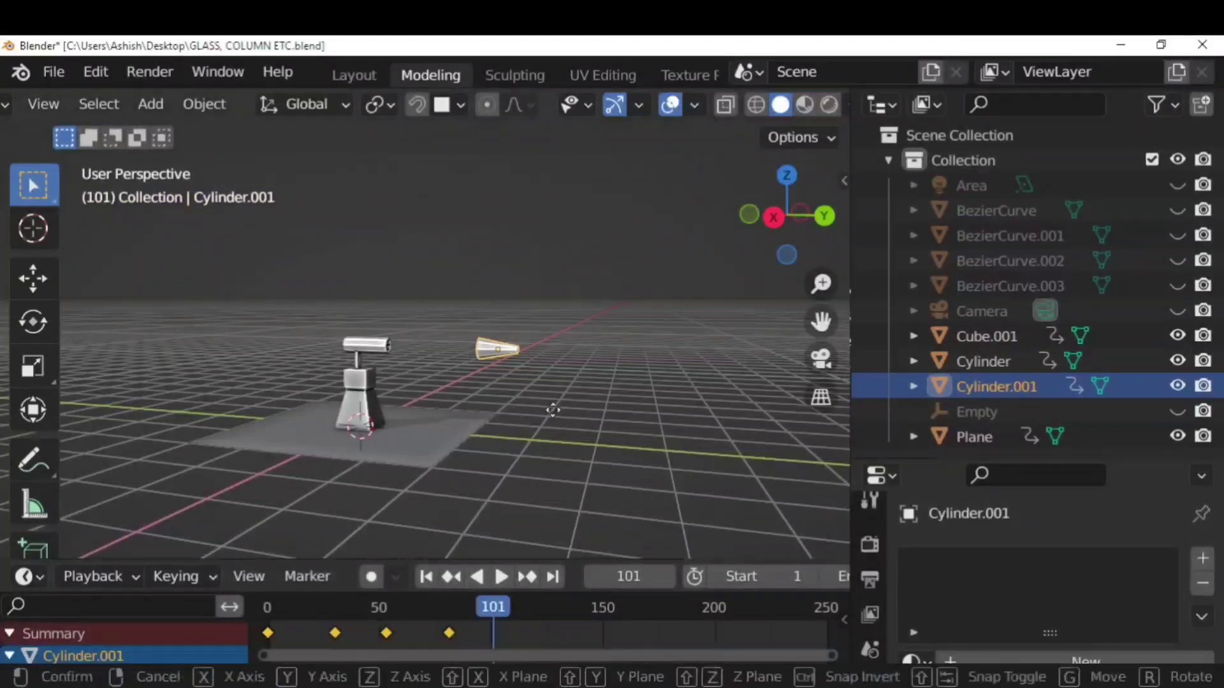
{"action": "key", "text": "y"}
{"action": "left_click", "coordinate": [598, 415]}
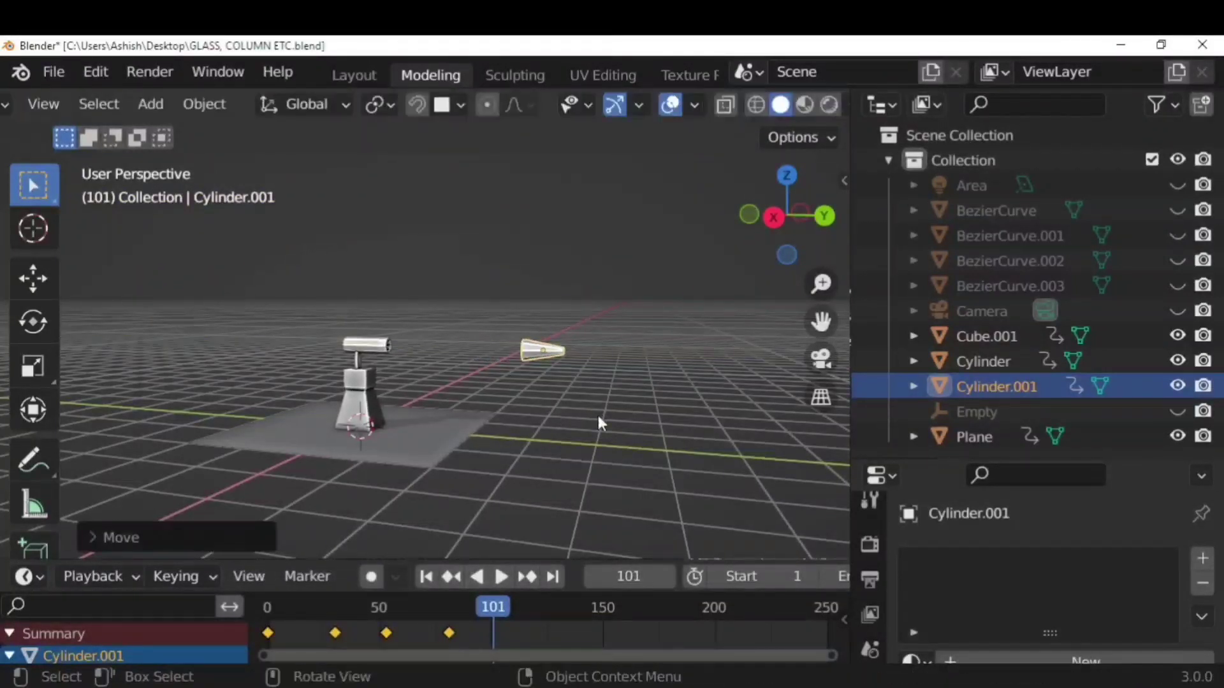
{"action": "key", "text": "i"}
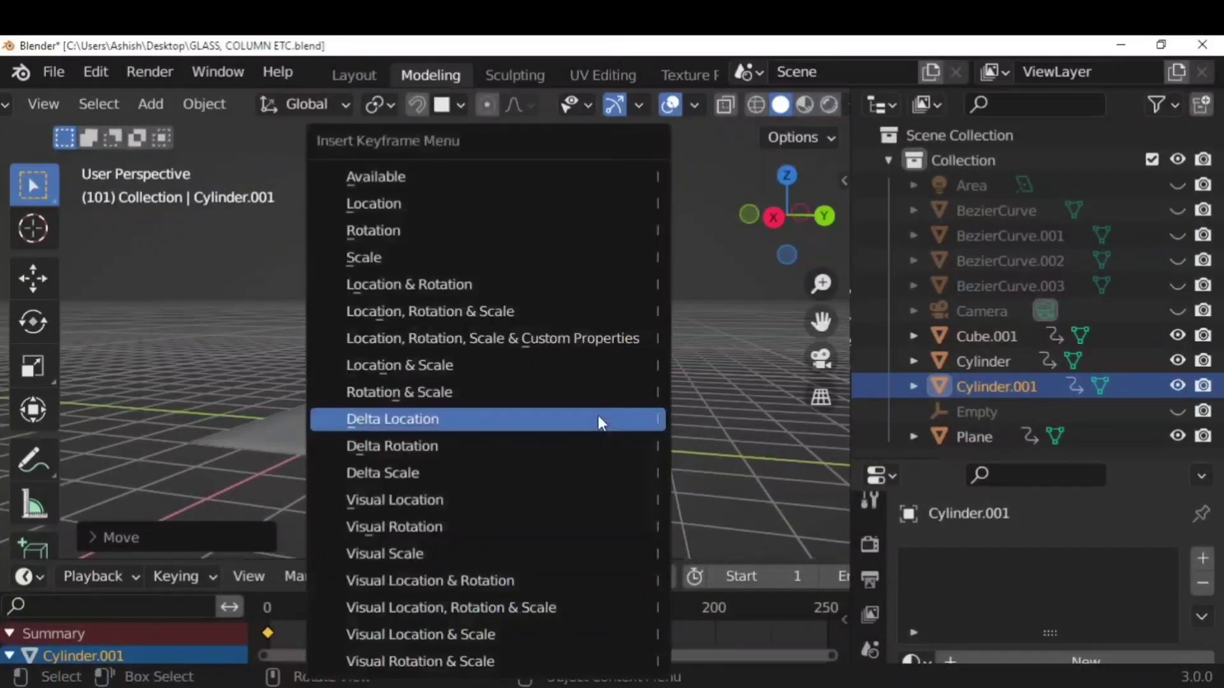
{"action": "left_click", "coordinate": [585, 309]}
{"action": "key", "text": "space"}
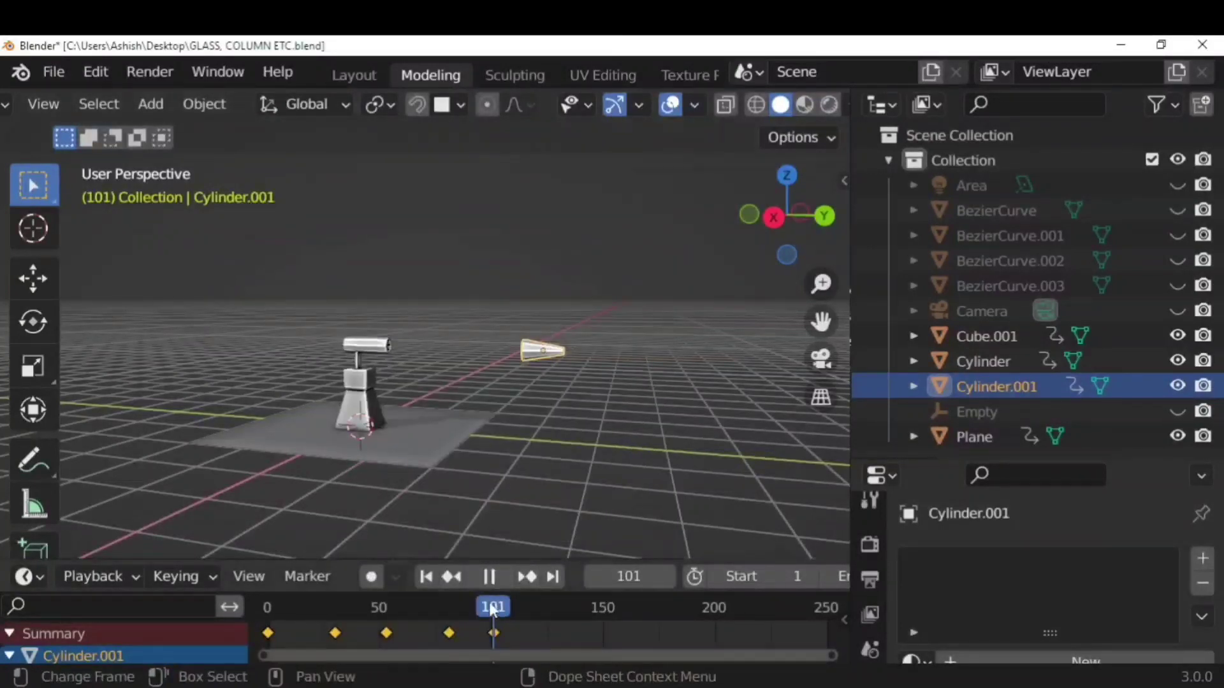
{"action": "left_click_drag", "start_coordinate": [503, 605], "coordinate": [258, 617]}
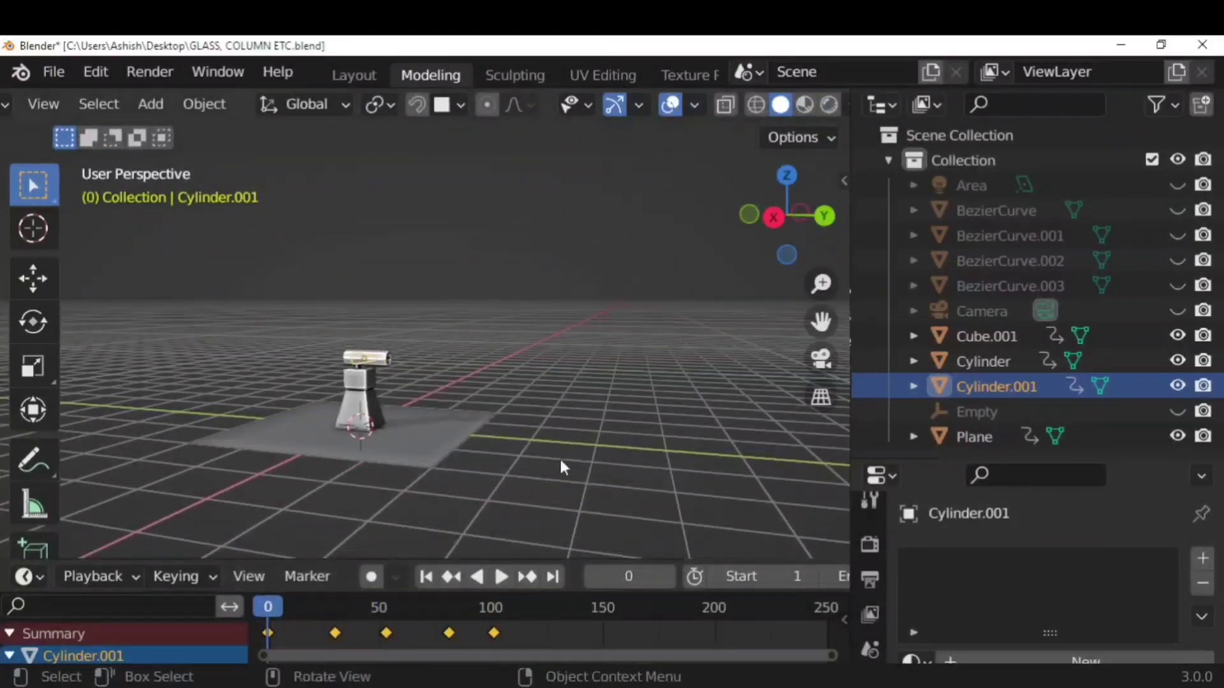
Play the cone animation, rewind to frame 0 and deselect the cone
{"action": "scroll", "coordinate": [540, 362], "scroll_direction": "up", "scroll_amount": 3}
{"action": "middle_click_drag", "start_coordinate": [587, 483], "coordinate": [609, 468]}
{"action": "key", "text": "space"}
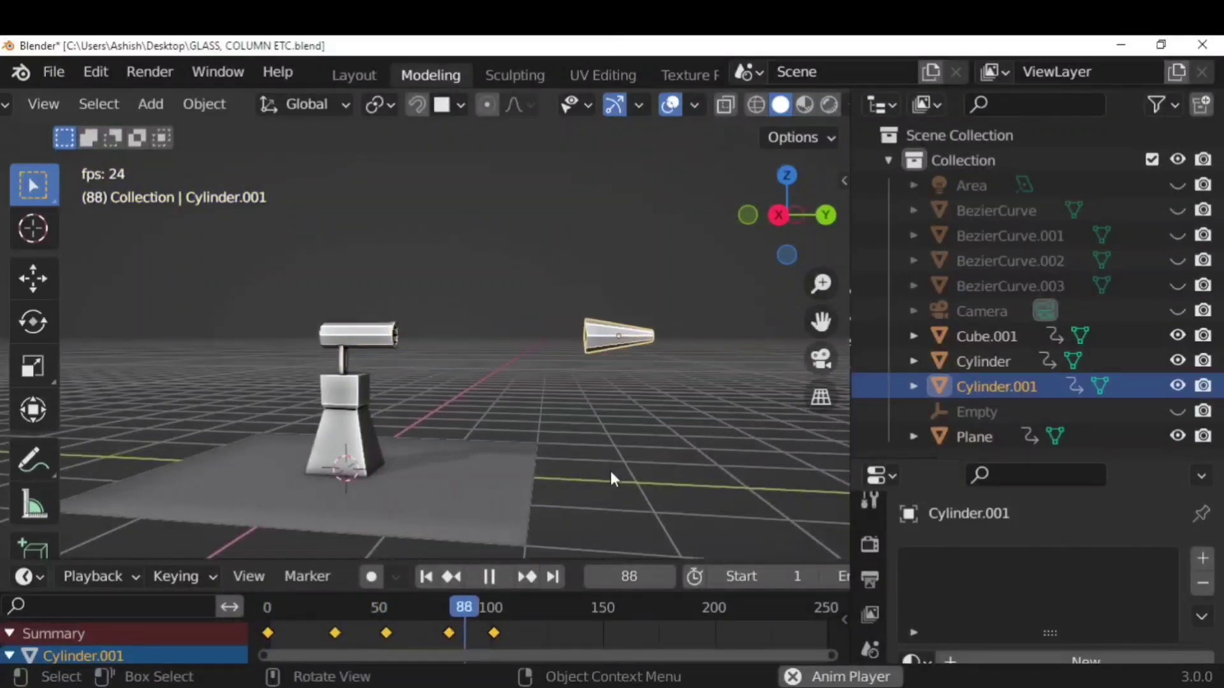
{"action": "key", "text": "space"}
{"action": "left_click_drag", "start_coordinate": [591, 610], "coordinate": [267, 610]}
{"action": "middle_click_drag", "start_coordinate": [682, 408], "coordinate": [402, 404]}
{"action": "left_click", "coordinate": [557, 423]}
Replay the animation and orbit around the scene while it plays
{"action": "key", "text": "space"}
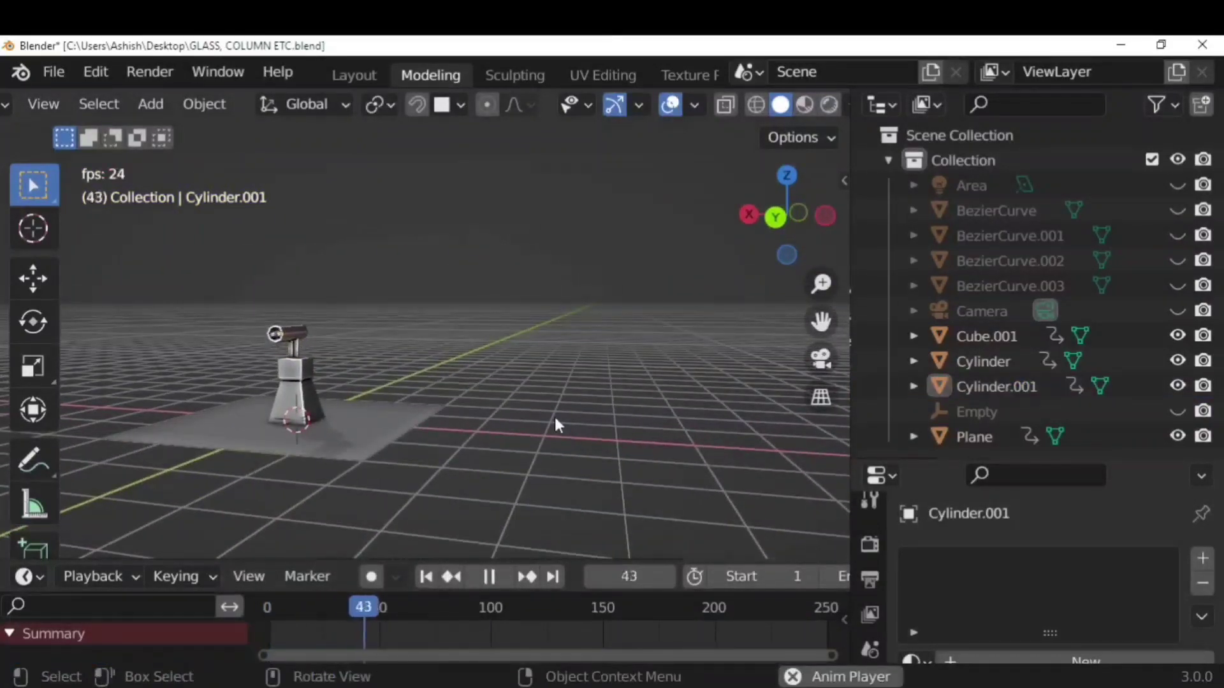
{"action": "key", "text": "space"}
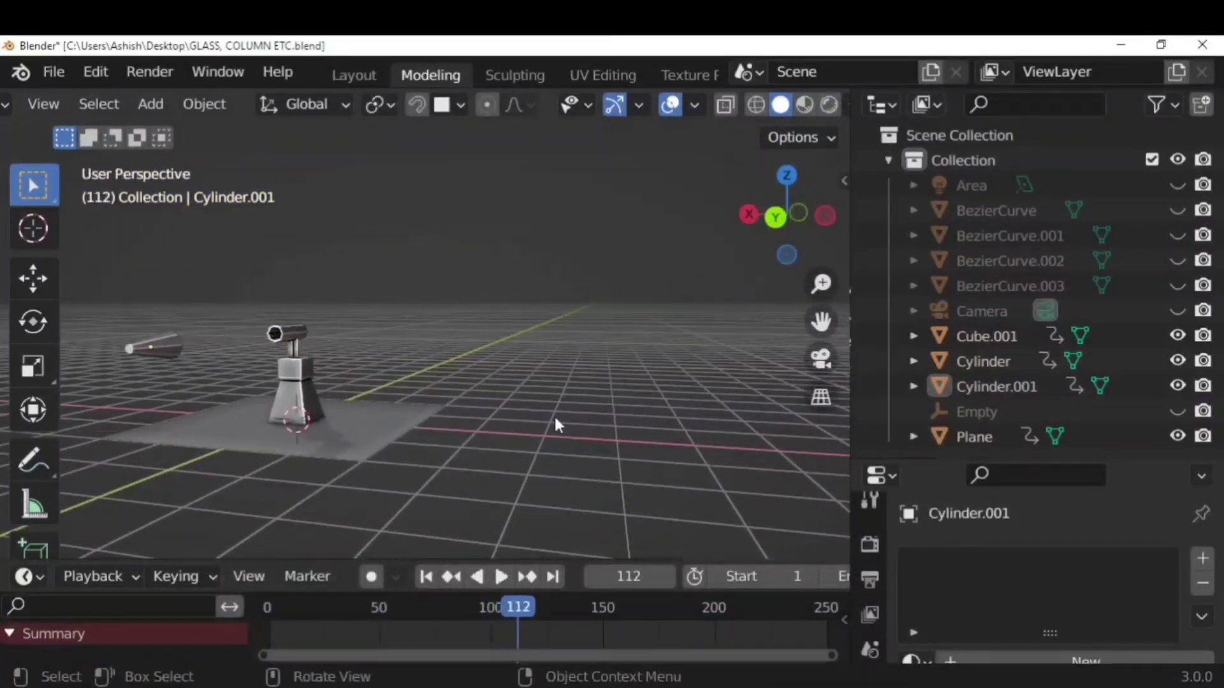
{"action": "middle_click_drag", "start_coordinate": [555, 417], "coordinate": [586, 382]}
{"action": "left_click", "coordinate": [501, 576]}
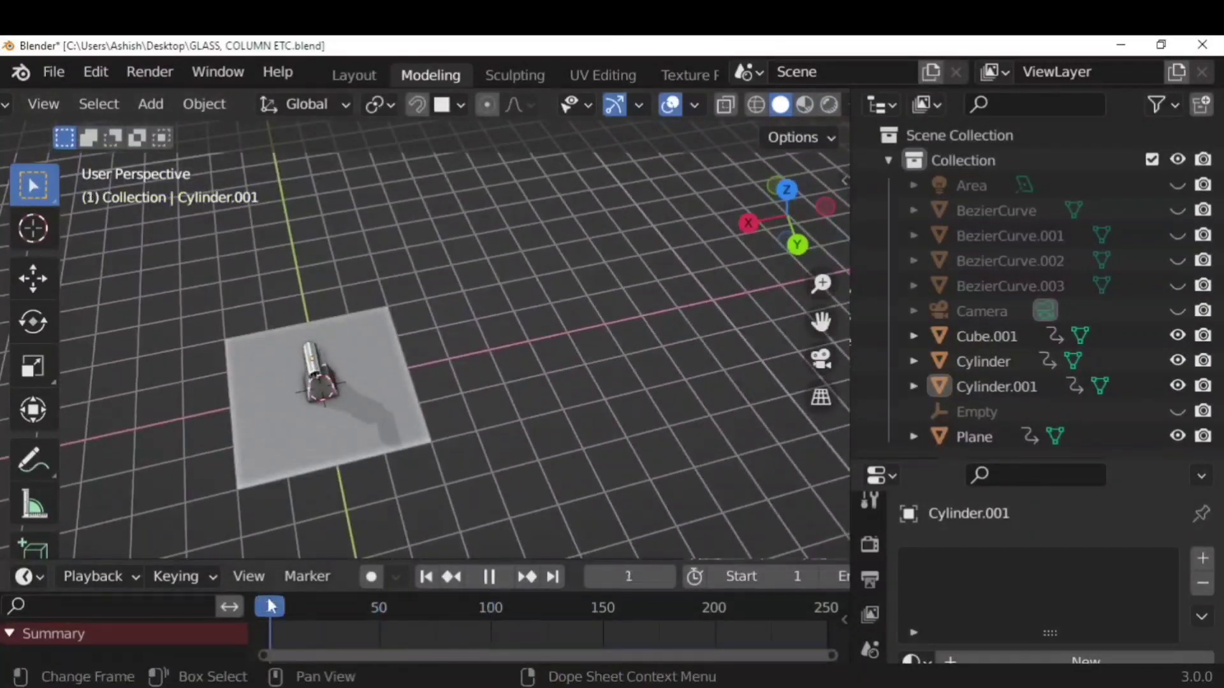
{"action": "middle_click_drag", "start_coordinate": [515, 414], "coordinate": [598, 323]}
{"action": "key", "text": "space"}
Select Suzanne and create a new material for it
{"action": "scroll", "coordinate": [336, 401], "scroll_direction": "up", "scroll_amount": 4}
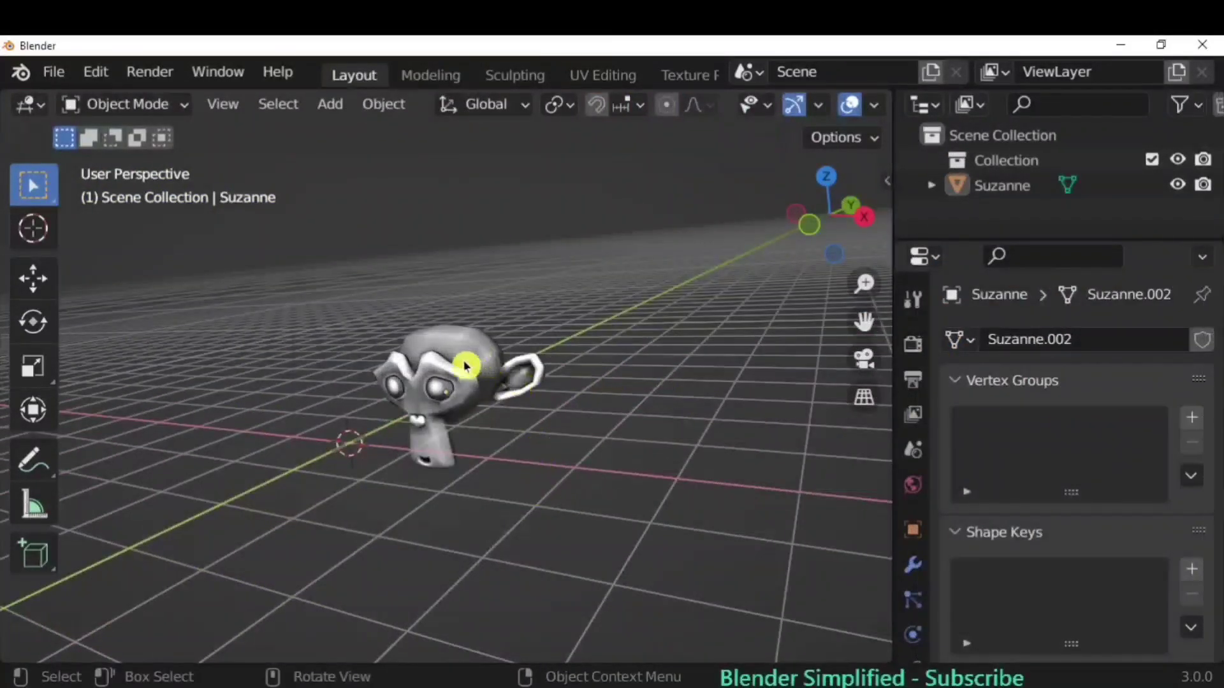
{"action": "left_click", "coordinate": [471, 364]}
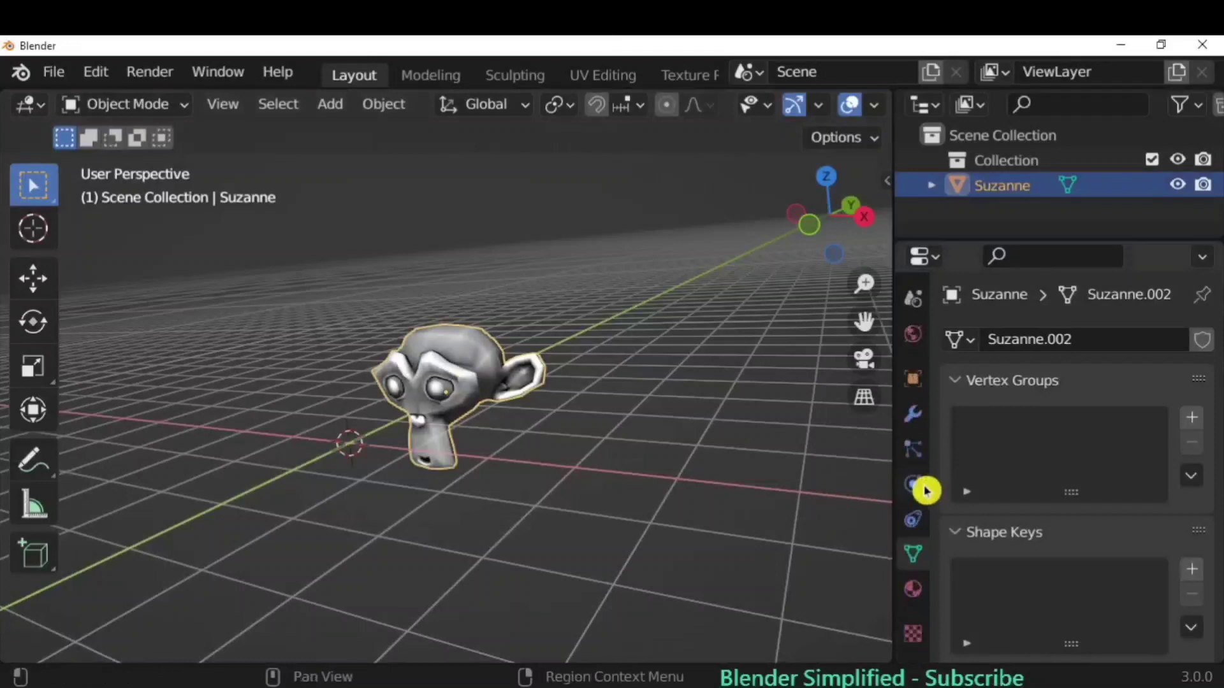
{"action": "left_click", "coordinate": [913, 592]}
{"action": "left_click", "coordinate": [1026, 444]}
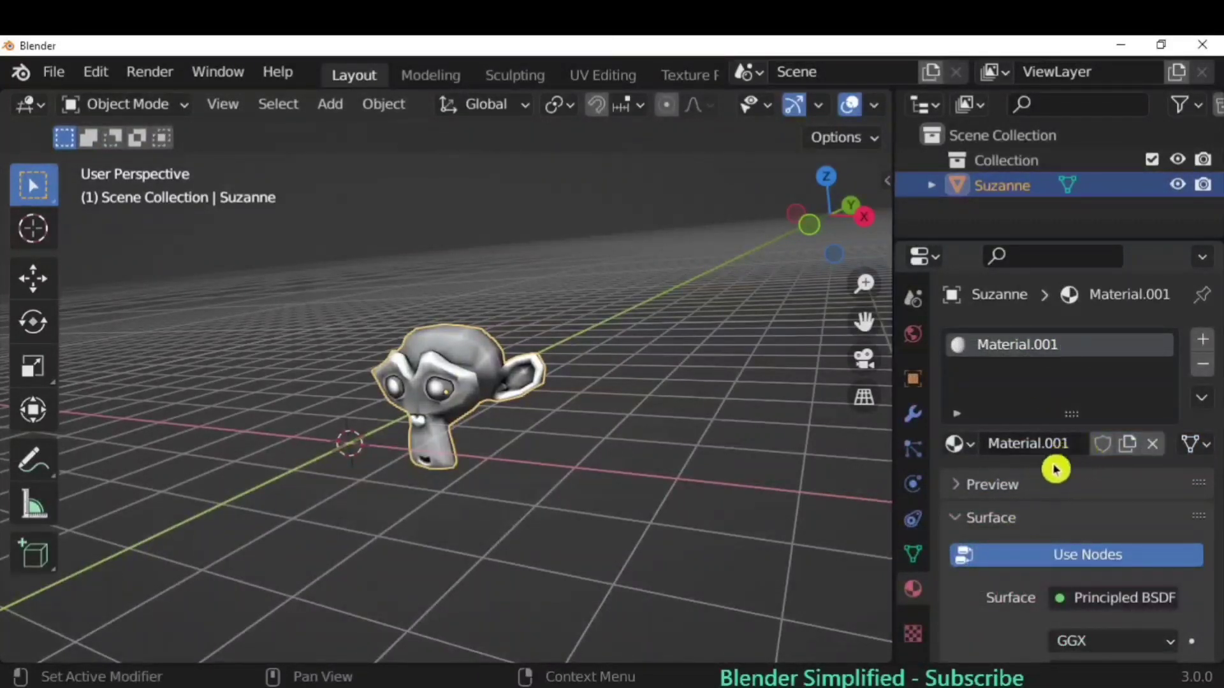
Set the base colour to magenta (HSV 0.854, 0.876, 0.800) and switch to Material Preview shading
{"action": "scroll", "coordinate": [1061, 484], "scroll_direction": "down", "scroll_amount": 1}
{"action": "left_click", "coordinate": [962, 448]}
{"action": "scroll", "coordinate": [1046, 488], "scroll_direction": "down", "scroll_amount": 2}
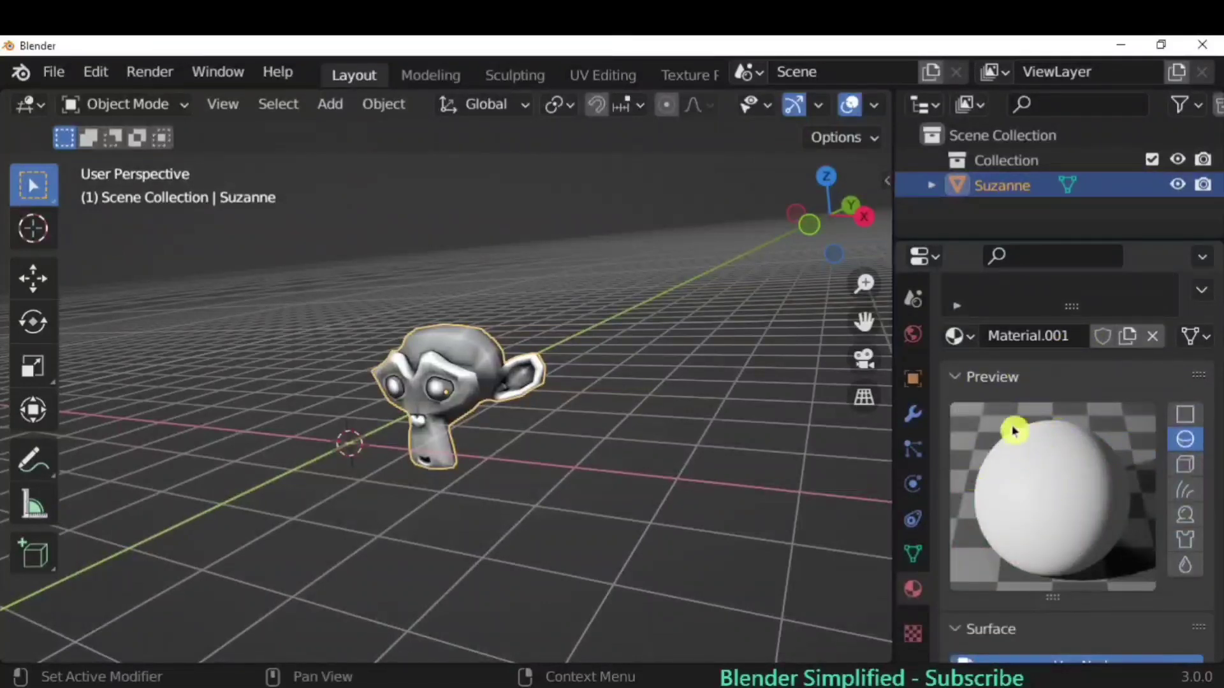
{"action": "left_click", "coordinate": [956, 377]}
{"action": "scroll", "coordinate": [1027, 465], "scroll_direction": "down", "scroll_amount": 1}
{"action": "scroll", "coordinate": [1083, 491], "scroll_direction": "down", "scroll_amount": 1}
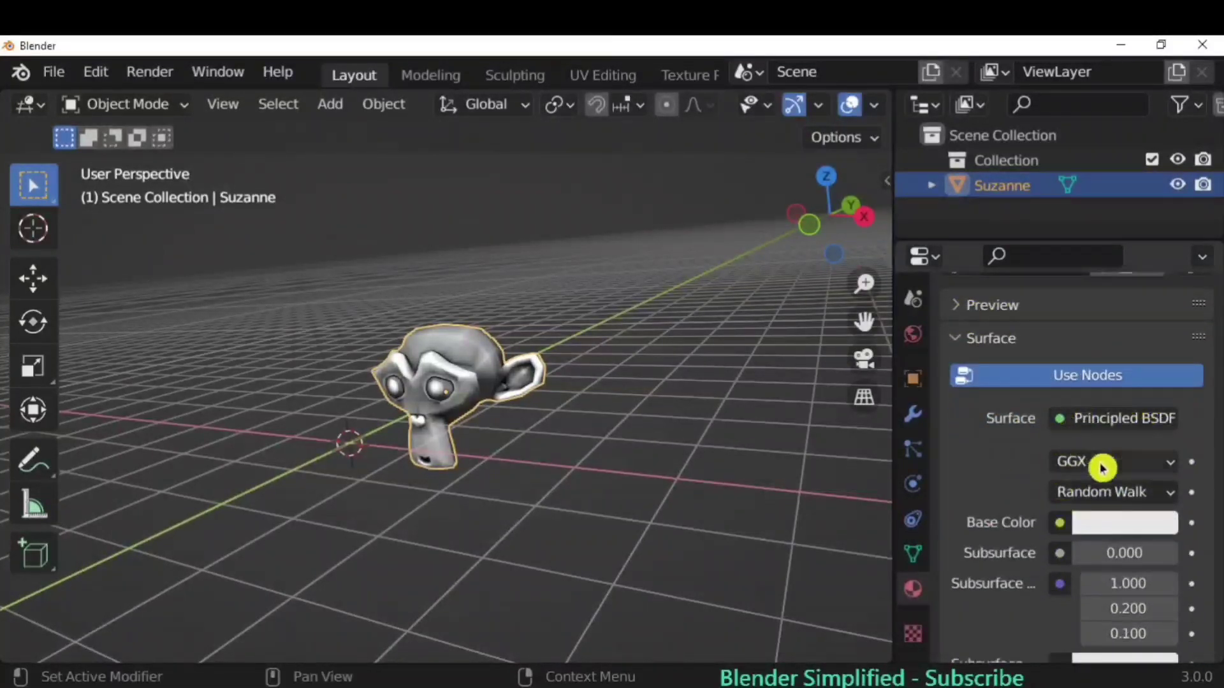
{"action": "left_click", "coordinate": [1125, 528]}
{"action": "left_click_drag", "start_coordinate": [1052, 343], "coordinate": [1102, 279]}
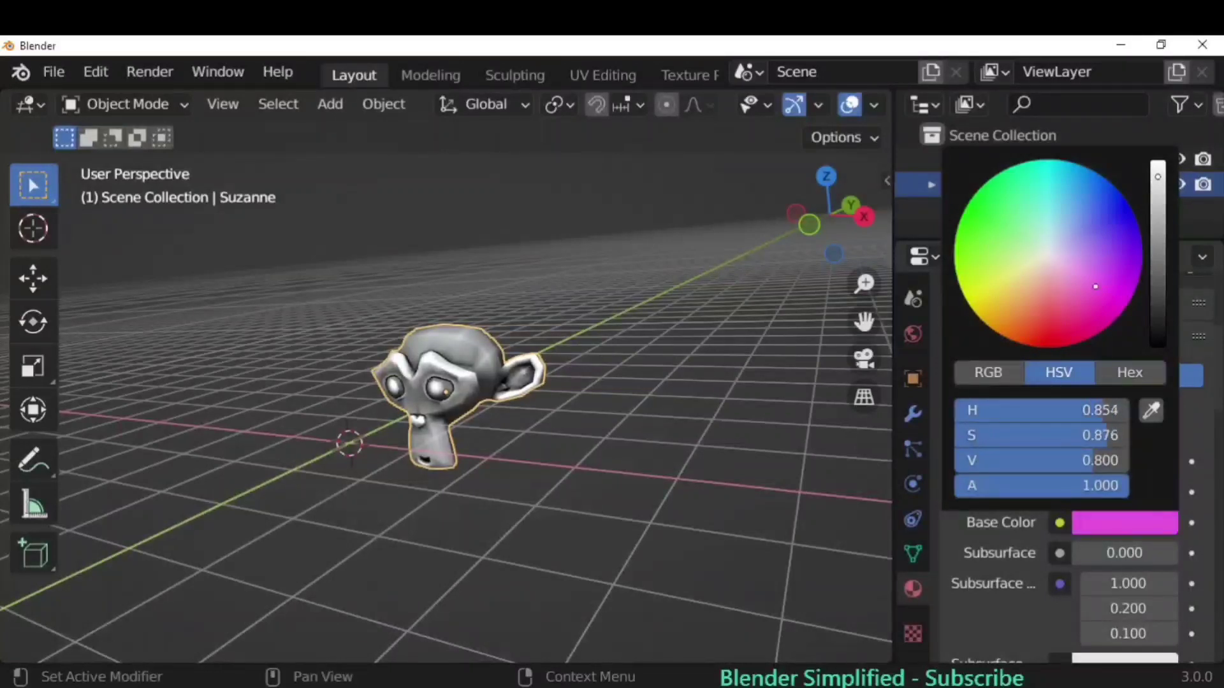
{"action": "scroll", "coordinate": [756, 109], "scroll_direction": "down", "scroll_amount": 3}
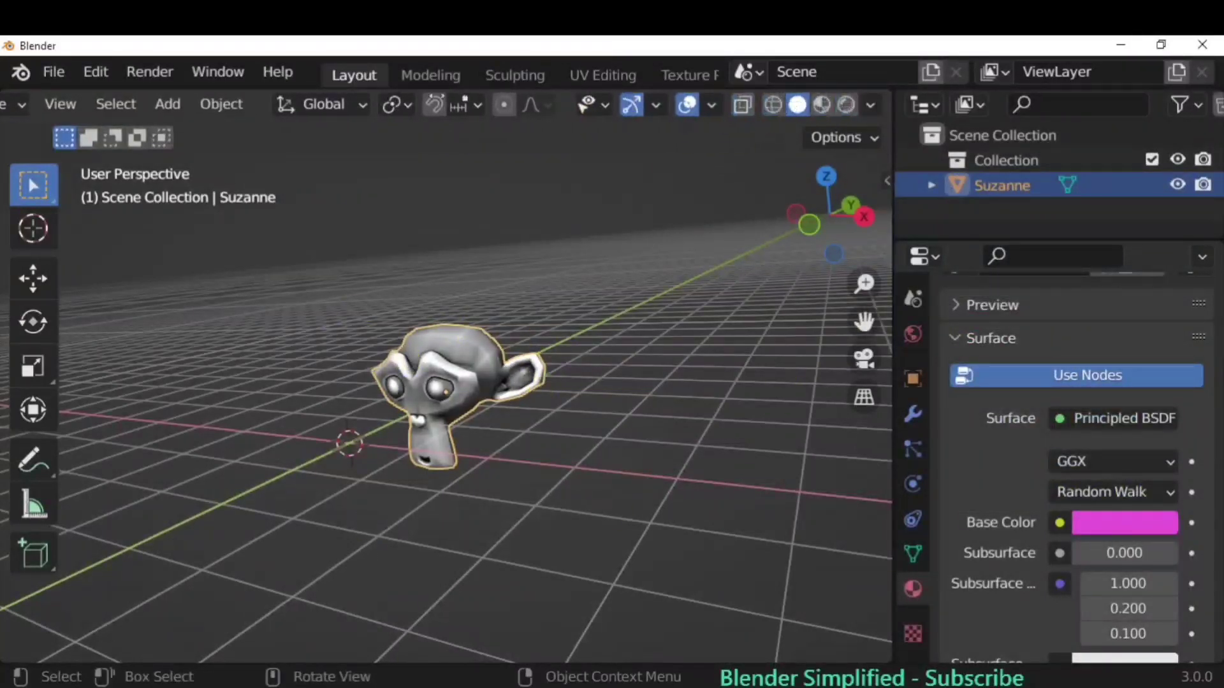
{"action": "left_click", "coordinate": [822, 106]}
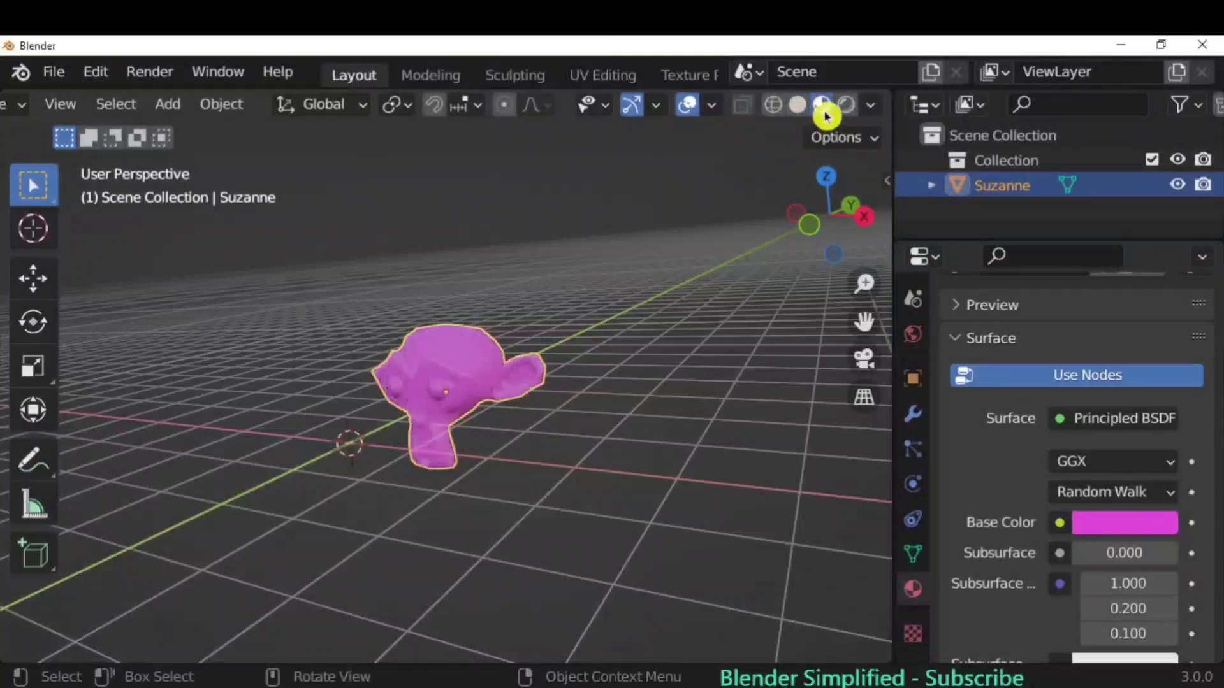
Add a point light with 100 W power and expand its shadow settings
{"action": "left_click", "coordinate": [846, 105]}
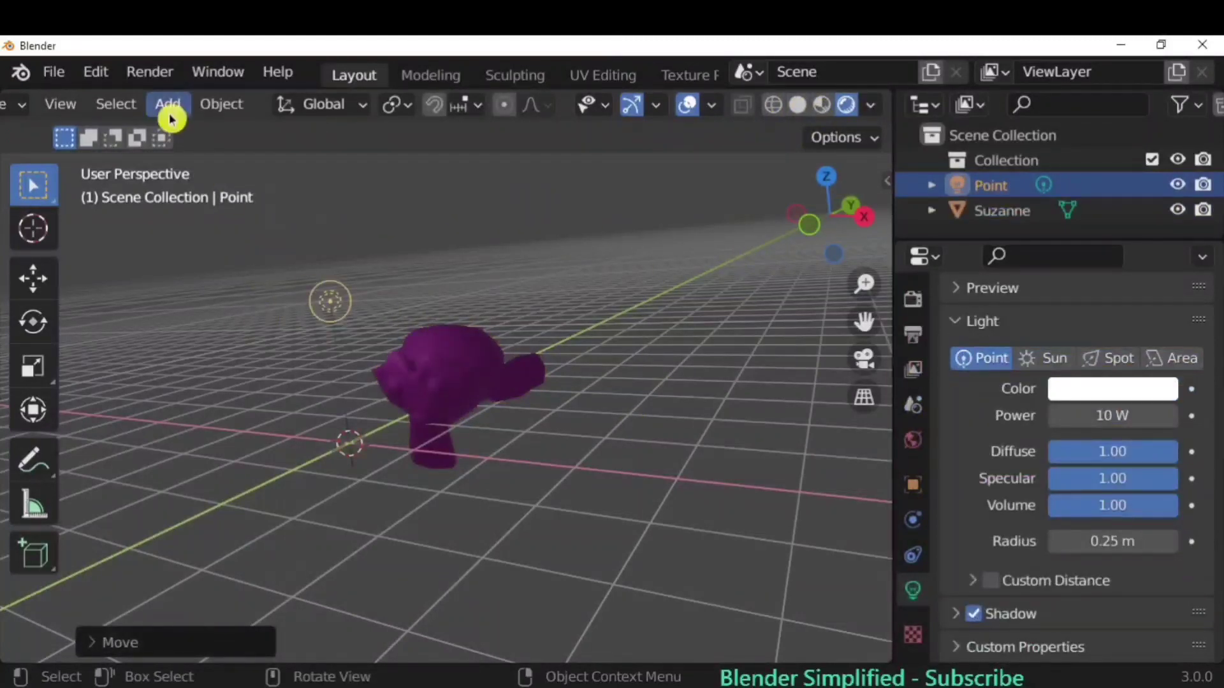
{"action": "left_click", "coordinate": [168, 104]}
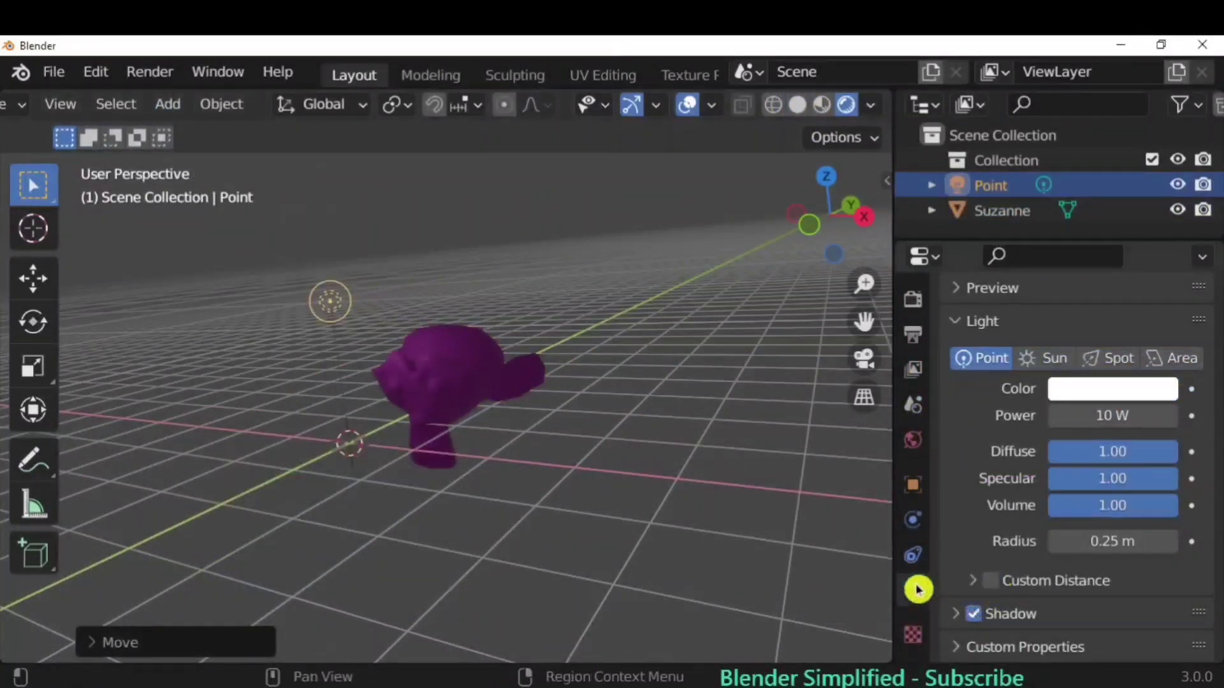
{"action": "left_click", "coordinate": [1116, 415]}
{"action": "type", "text": "100"}
{"action": "key", "text": "Return"}
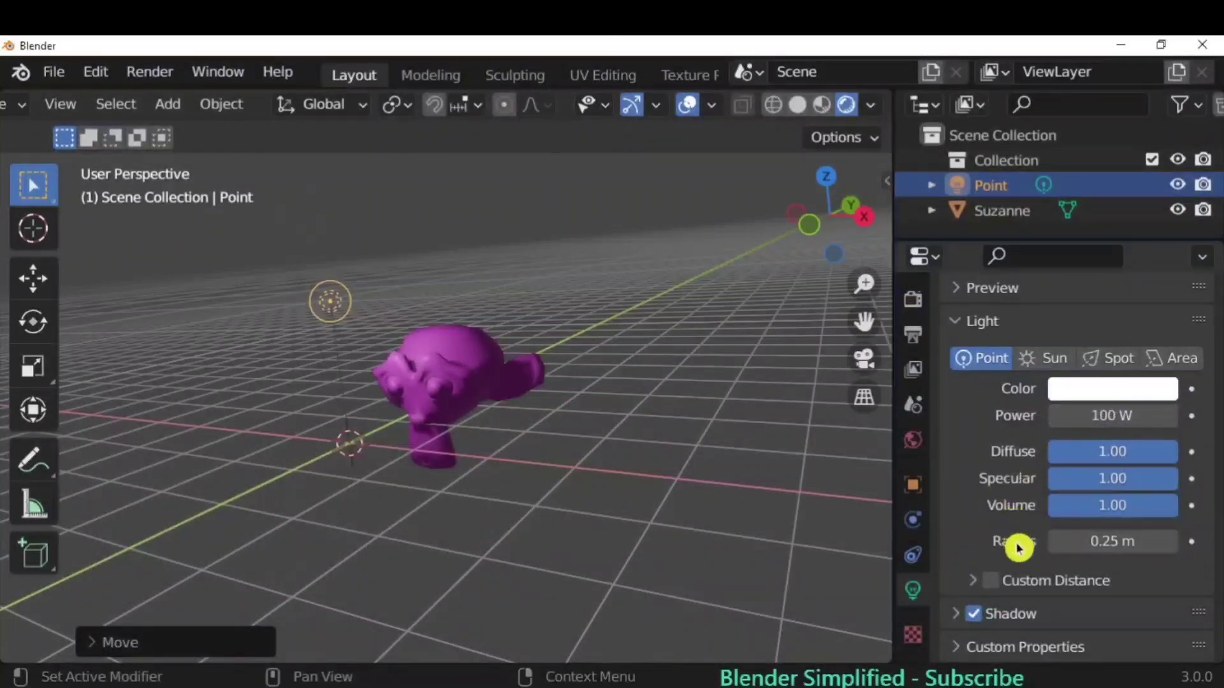
{"action": "left_click", "coordinate": [972, 618]}
{"action": "scroll", "coordinate": [1026, 607], "scroll_direction": "down", "scroll_amount": 2}
{"action": "scroll", "coordinate": [1026, 607], "scroll_direction": "down", "scroll_amount": 4}
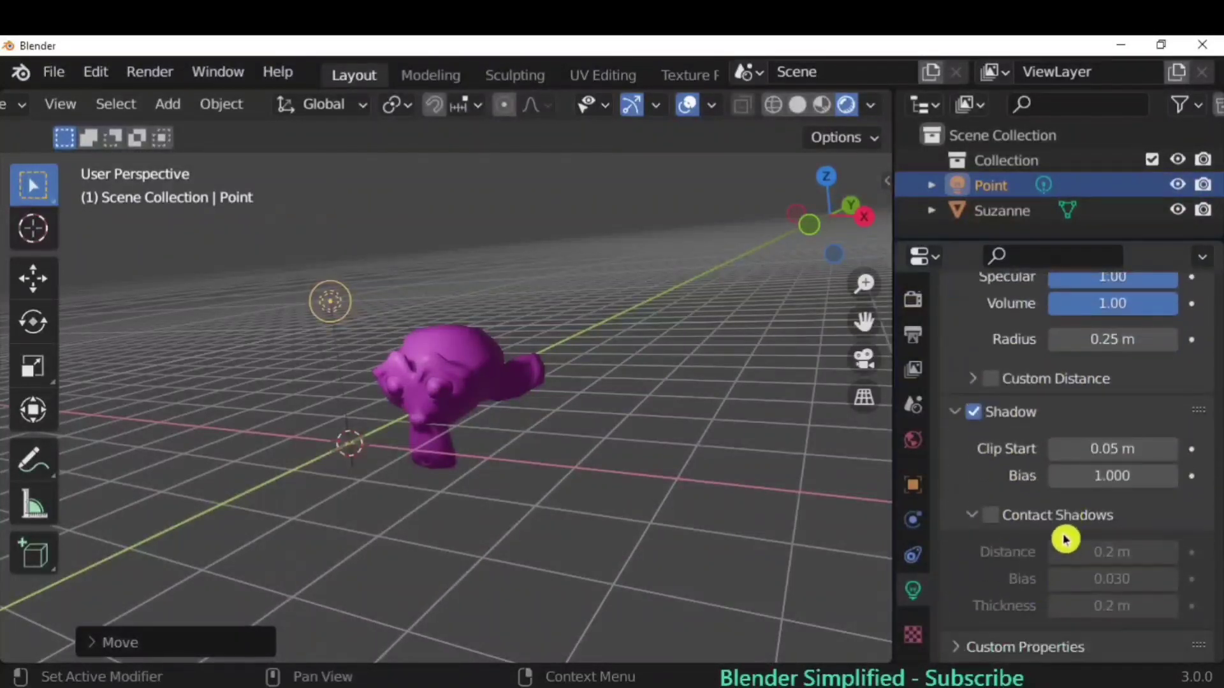
{"action": "scroll", "coordinate": [1064, 538], "scroll_direction": "up", "scroll_amount": 8}
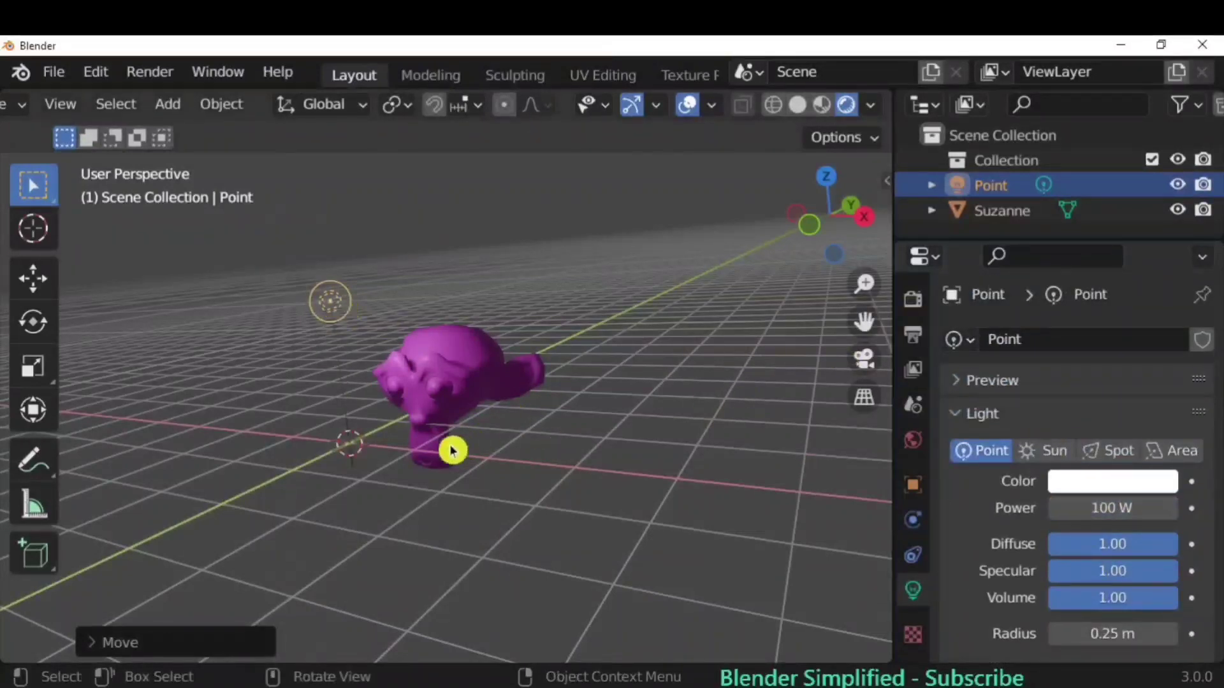
{"action": "middle_click_drag", "start_coordinate": [451, 451], "coordinate": [538, 442]}
Switch to Material Preview shading and choose the fifth HDRI environment
{"action": "left_click", "coordinate": [822, 110]}
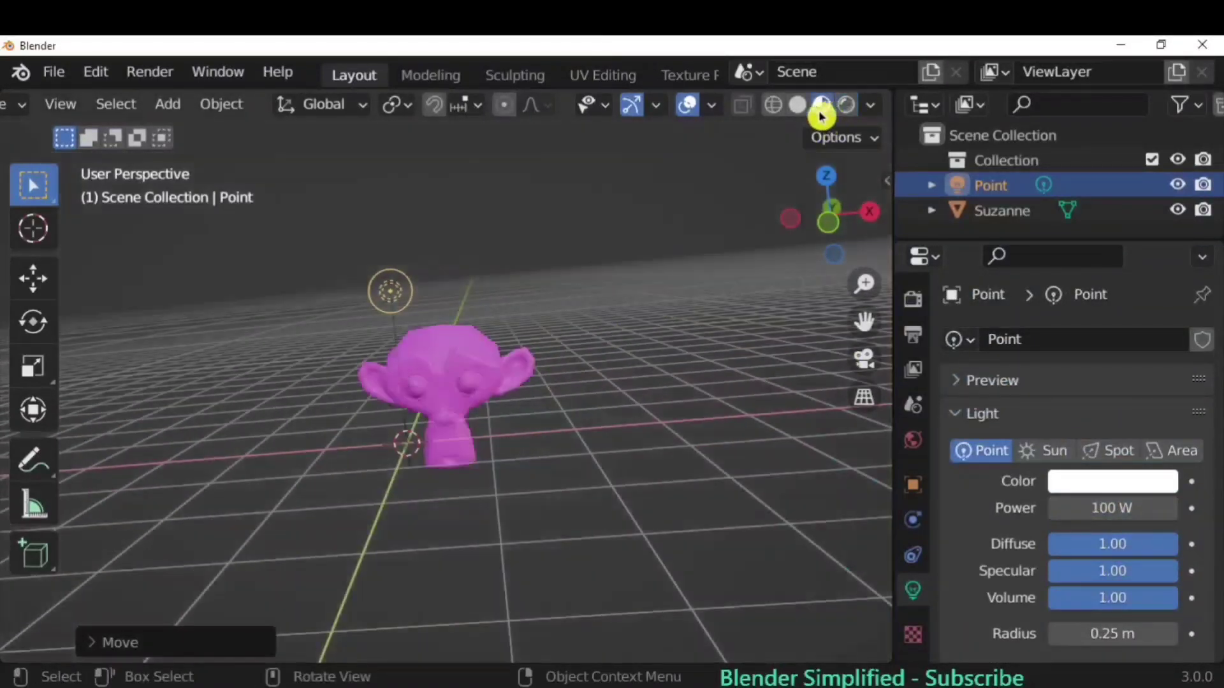
{"action": "left_click", "coordinate": [870, 105]}
{"action": "left_click", "coordinate": [849, 312]}
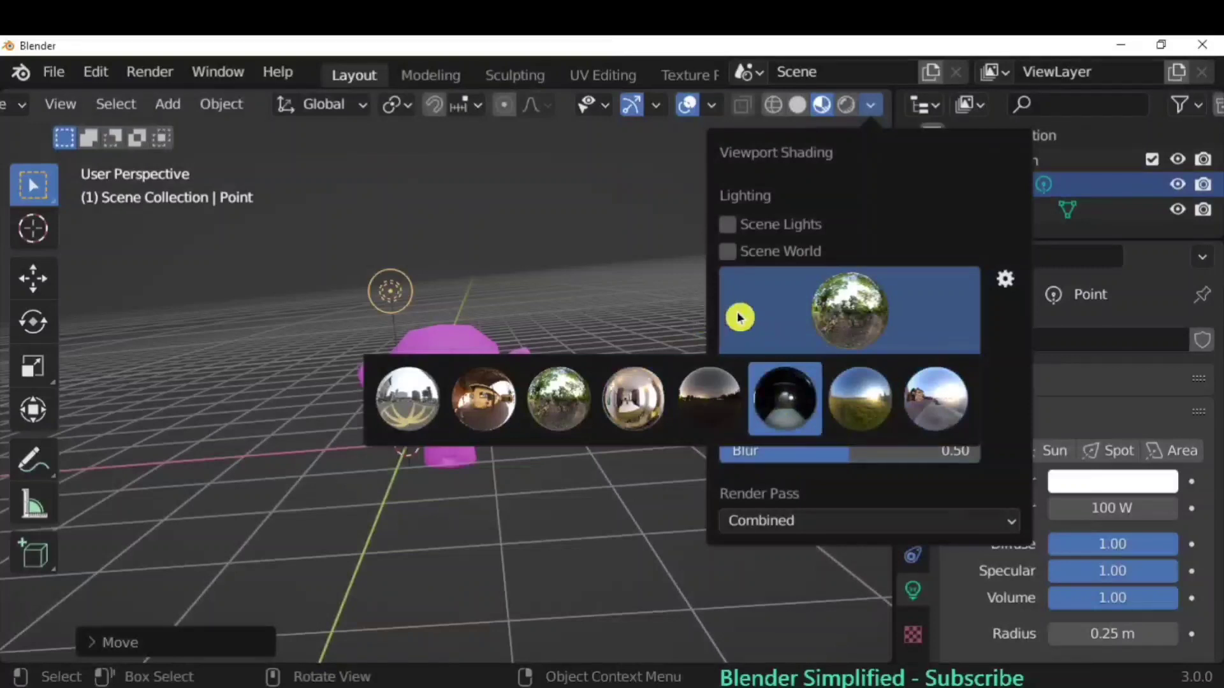
{"action": "left_click", "coordinate": [764, 318]}
{"action": "left_click", "coordinate": [828, 318]}
{"action": "left_click", "coordinate": [695, 398]}
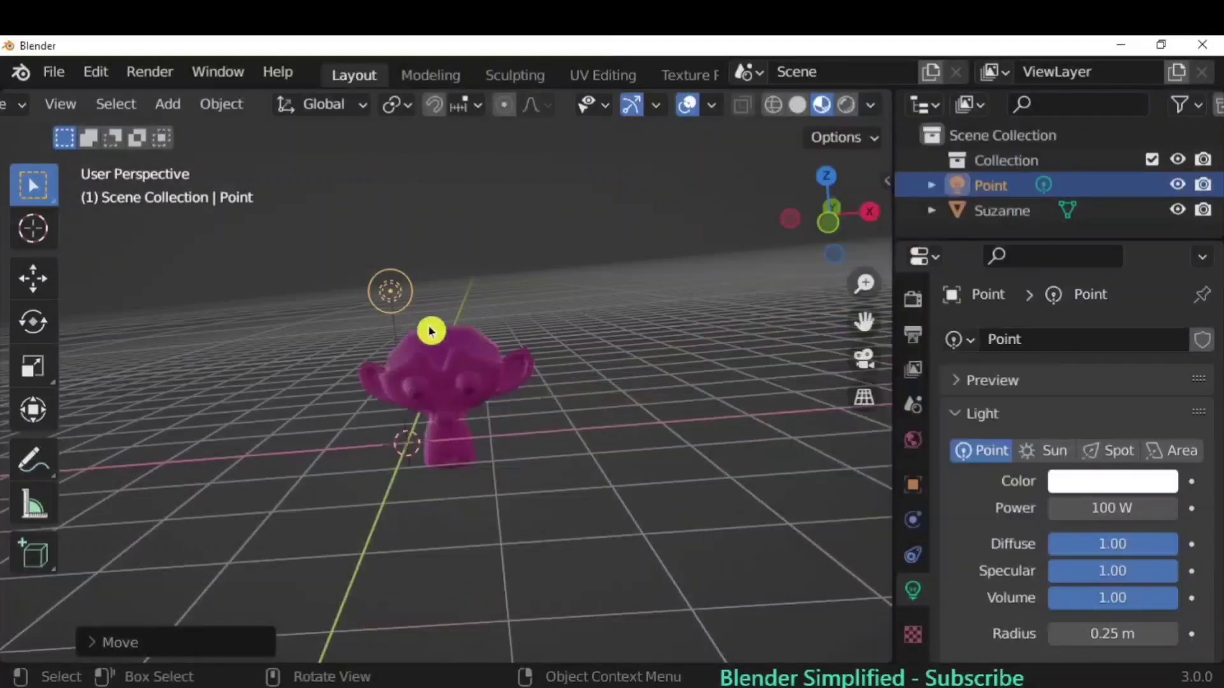
{"action": "left_click", "coordinate": [870, 104]}
{"action": "left_click", "coordinate": [740, 341]}
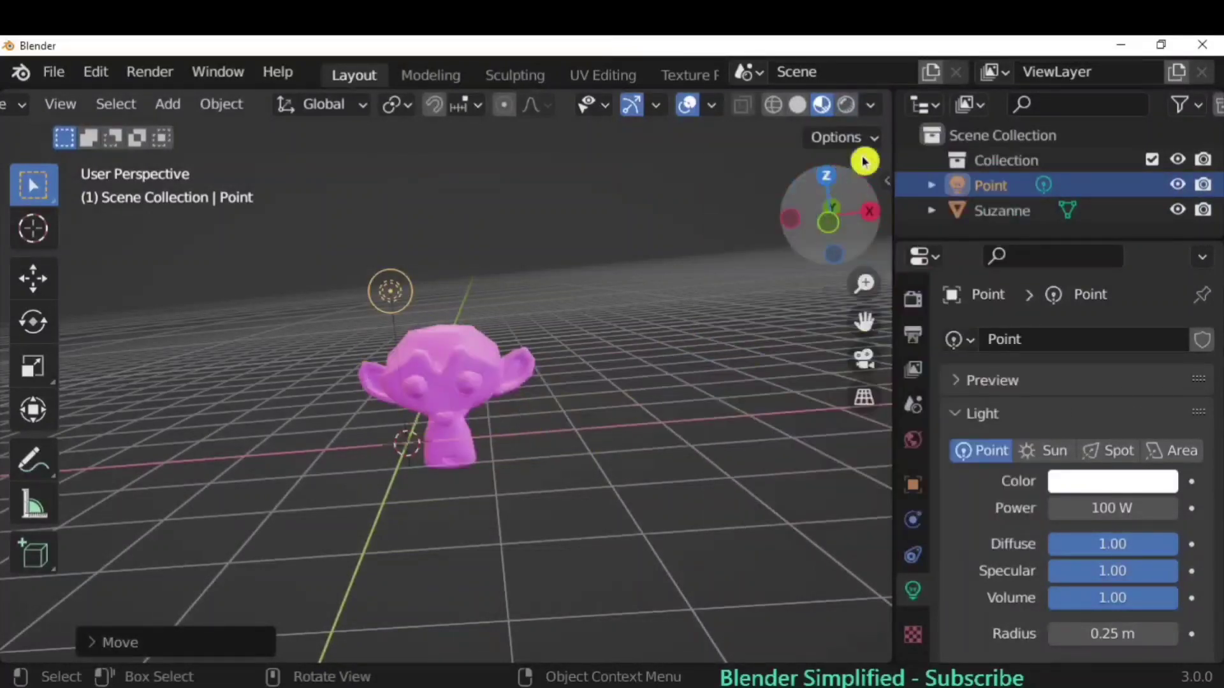
Switch to rendered view and browse the Add menu without adding anything
{"action": "left_click", "coordinate": [845, 105]}
{"action": "scroll", "coordinate": [465, 410], "scroll_direction": "up", "scroll_amount": 3}
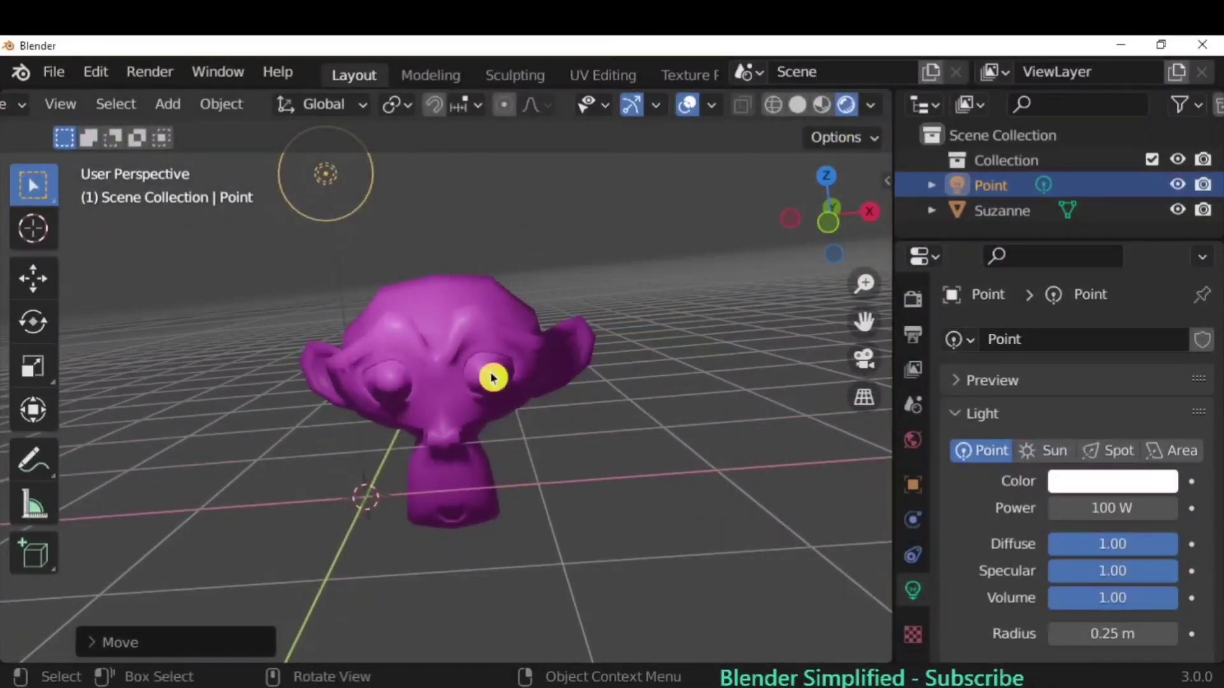
{"action": "left_click", "coordinate": [168, 104]}
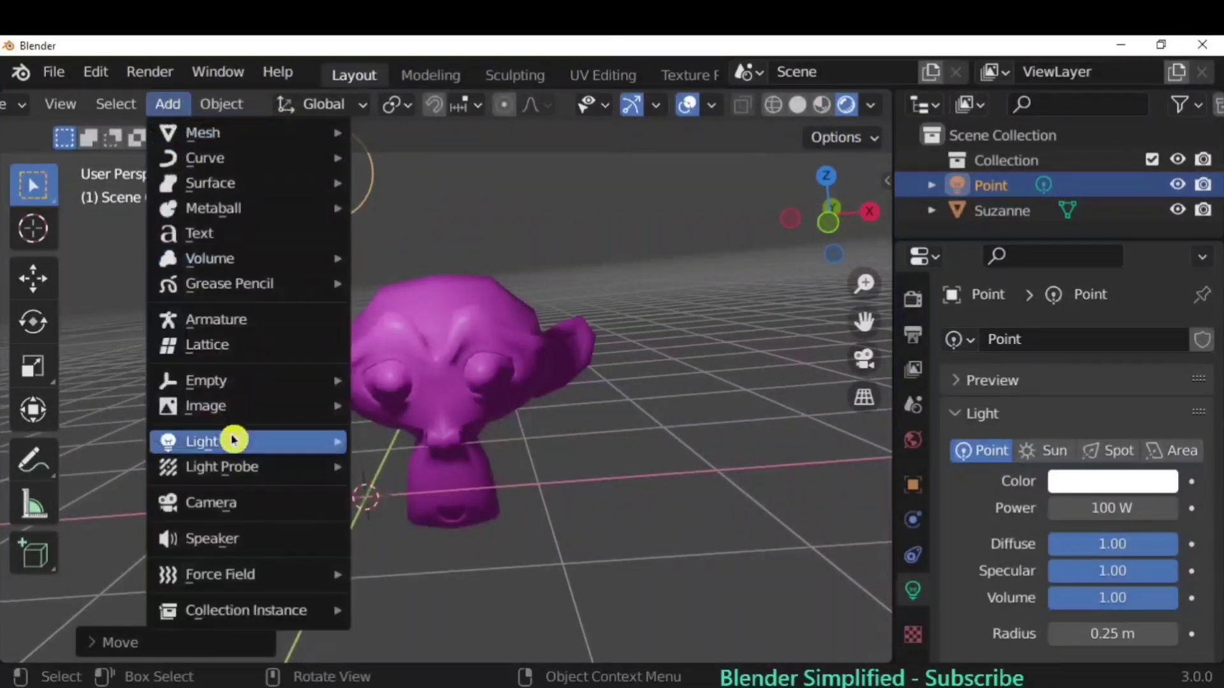
{"action": "mouse_move", "coordinate": [235, 440]}
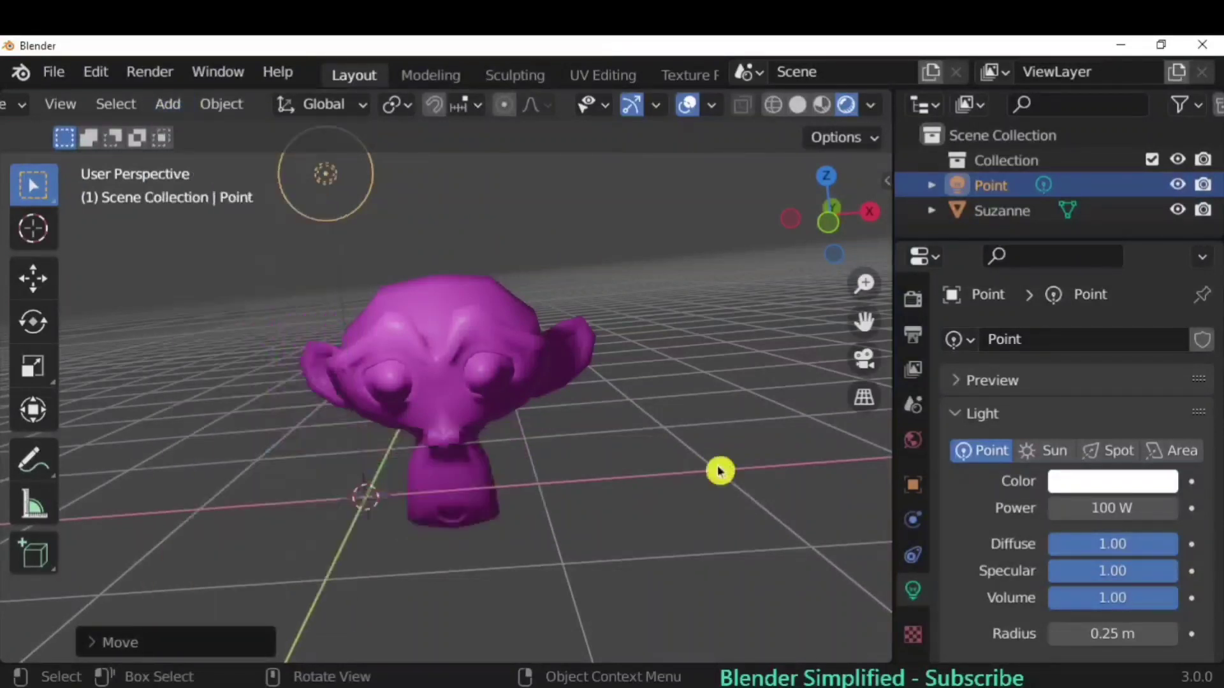
{"action": "left_click", "coordinate": [718, 470]}
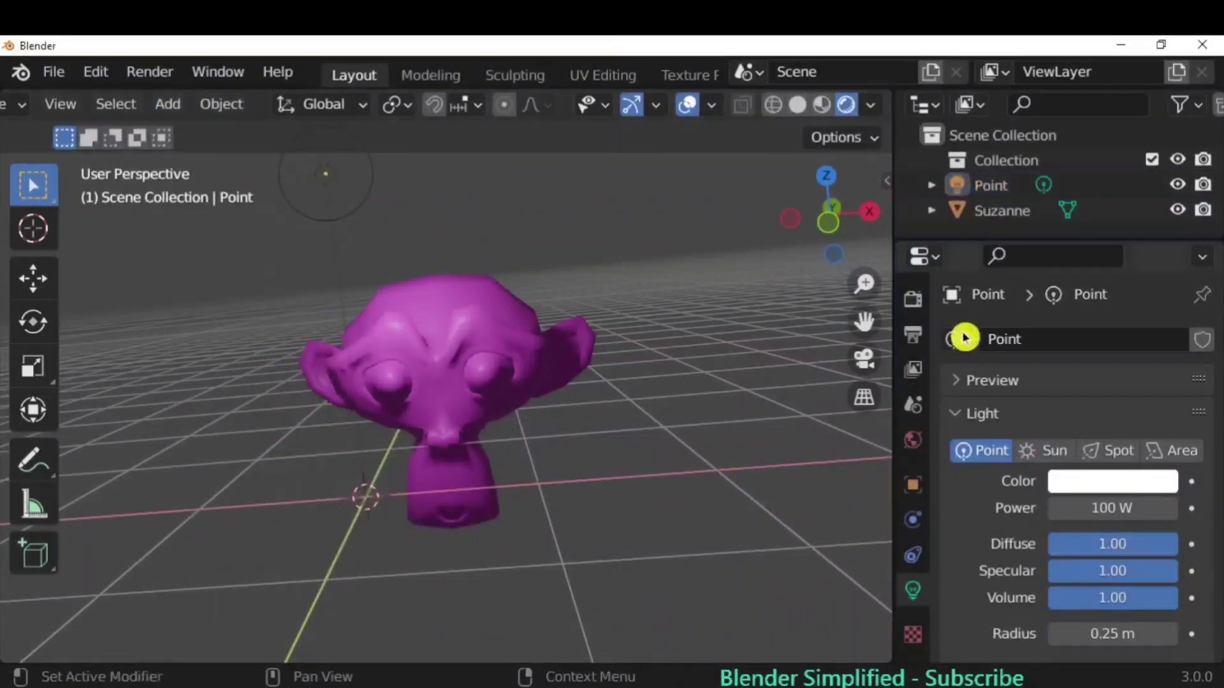
Select Suzanne and set its base colour to red (HSV 0.999, 0.954, 1.000)
{"action": "left_click", "coordinate": [464, 358]}
{"action": "scroll", "coordinate": [961, 570], "scroll_direction": "down", "scroll_amount": 6}
{"action": "left_click", "coordinate": [1095, 496]}
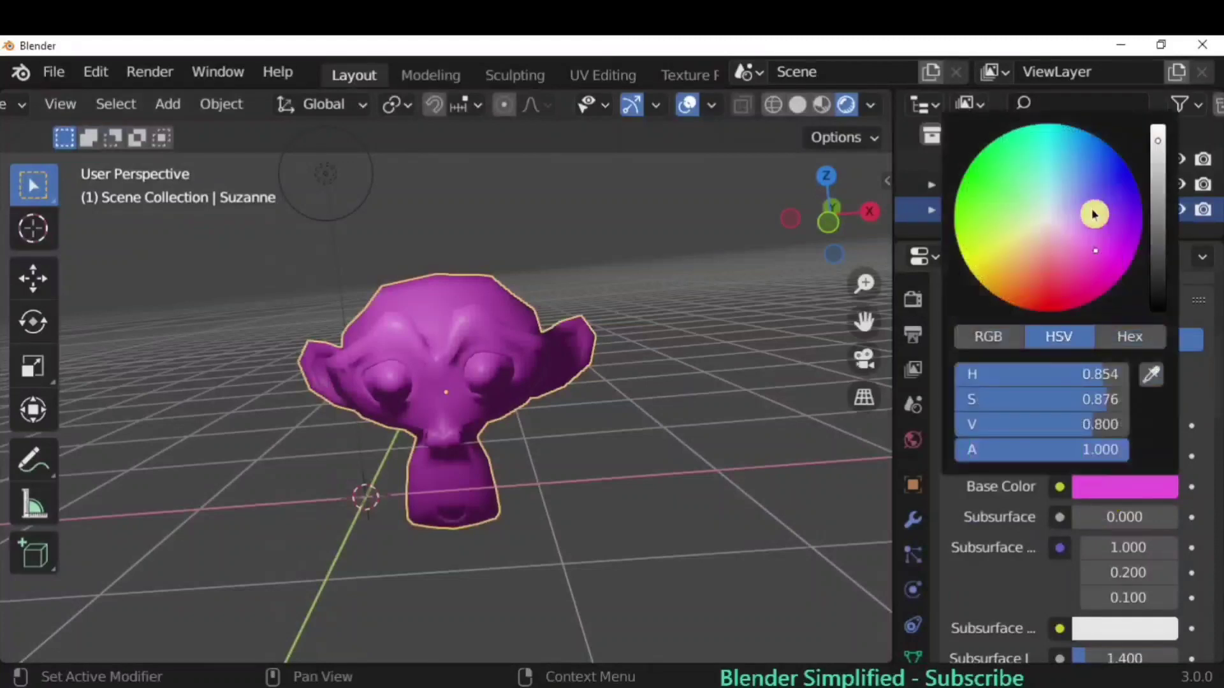
{"action": "left_click_drag", "start_coordinate": [1092, 211], "coordinate": [1056, 294]}
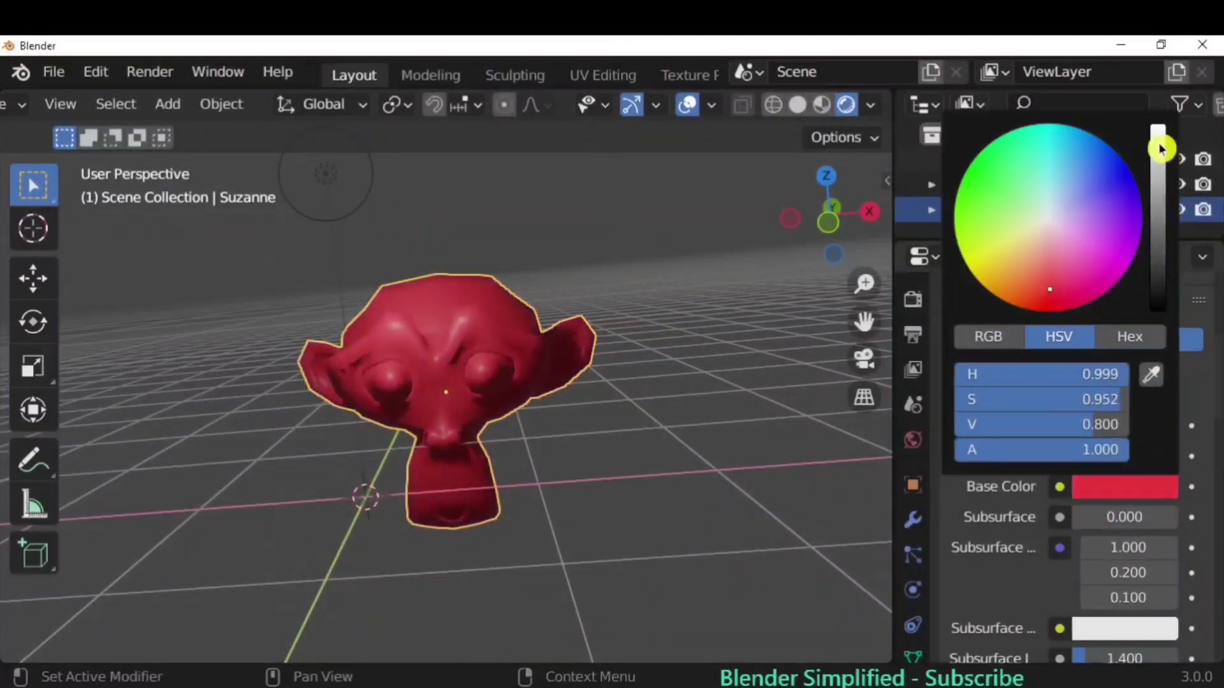
{"action": "left_click_drag", "start_coordinate": [1160, 149], "coordinate": [1136, 170]}
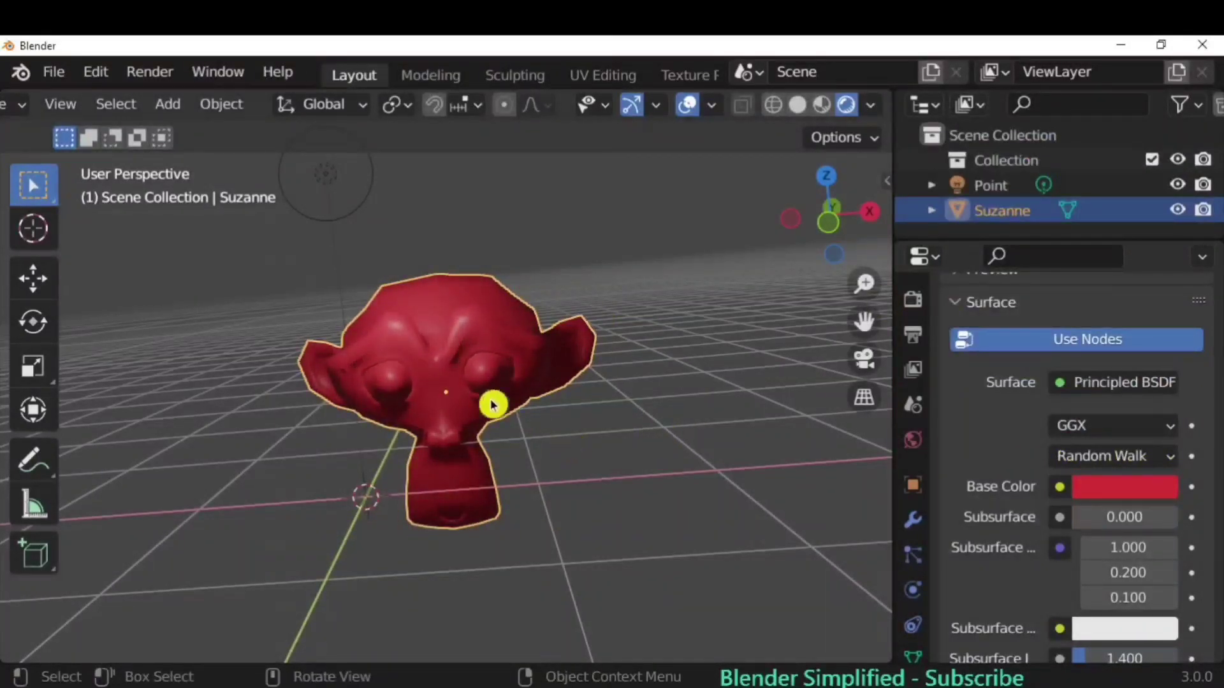
In Edit Mode, select both of Suzanne's nostril faces
{"action": "key", "text": "Tab"}
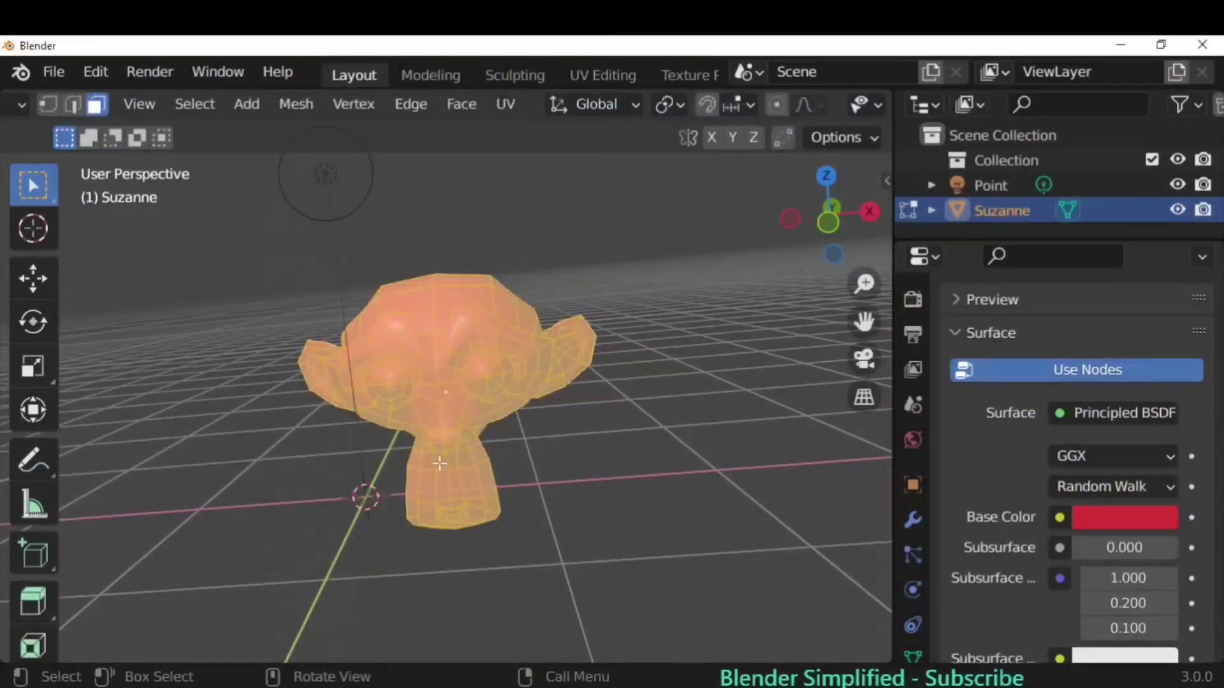
{"action": "scroll", "coordinate": [443, 459], "scroll_direction": "up", "scroll_amount": 2}
{"action": "left_click", "coordinate": [437, 450]}
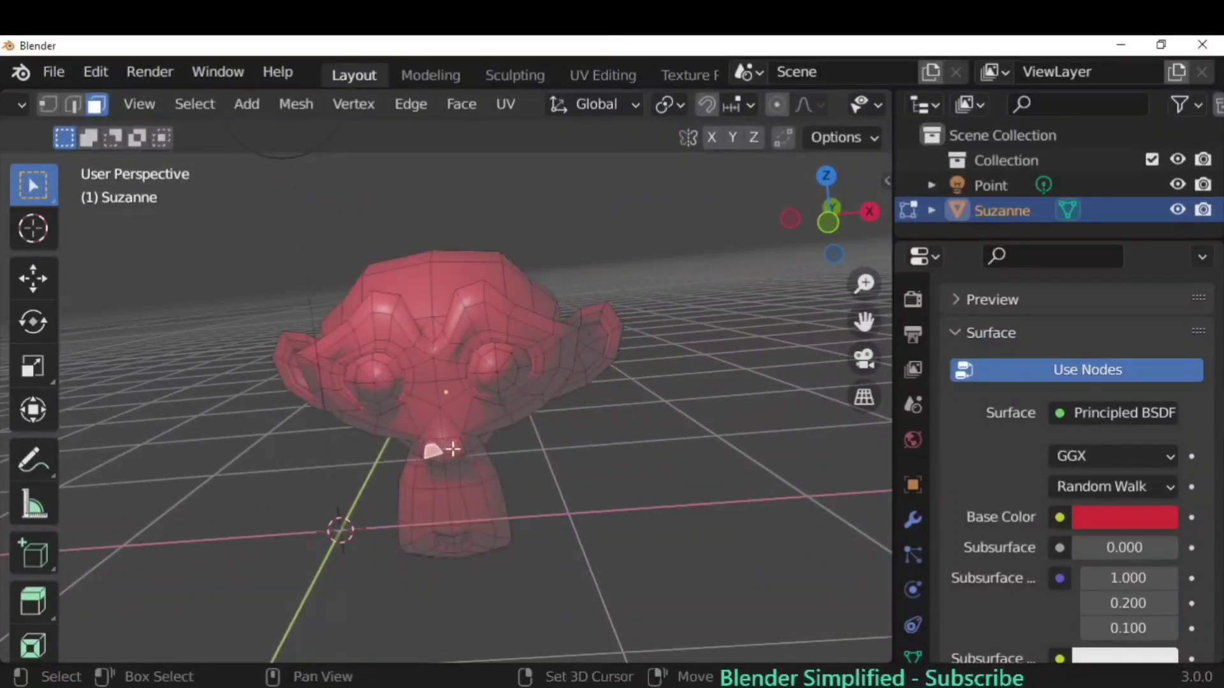
{"action": "left_click", "coordinate": [451, 449], "text": "shift"}
Add a second material slot holding a new material, Material.002, for the nostrils
{"action": "scroll", "coordinate": [1037, 350], "scroll_direction": "up", "scroll_amount": 6}
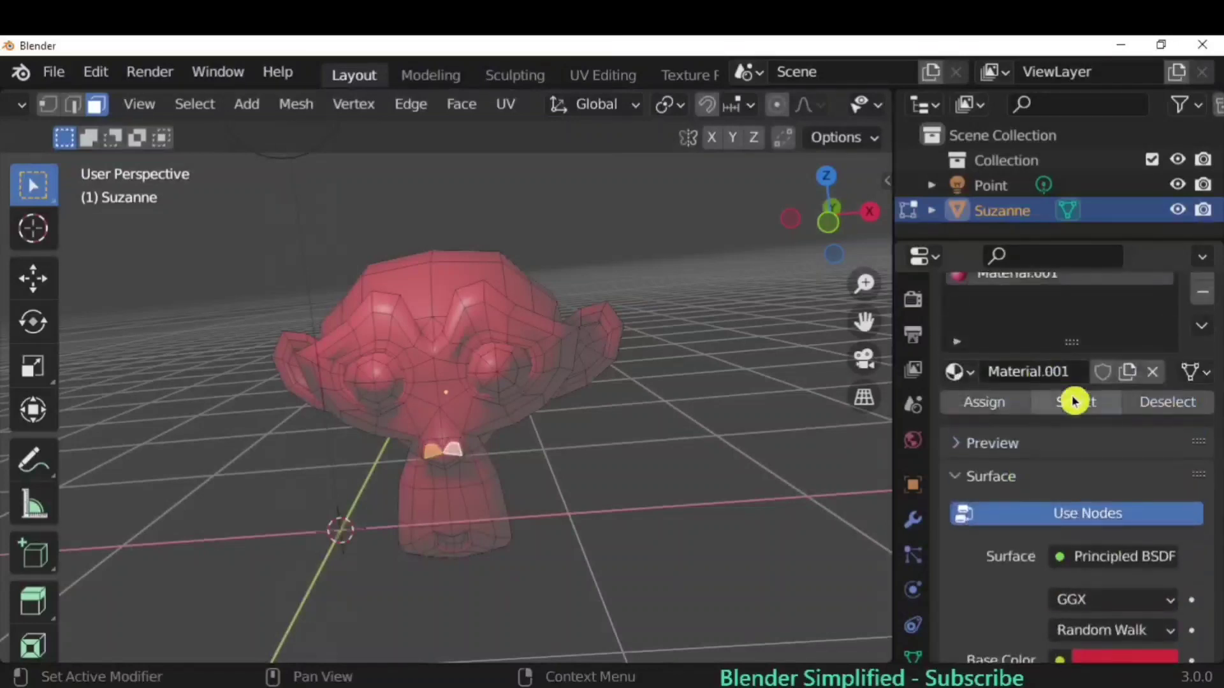
{"action": "left_click", "coordinate": [1203, 347]}
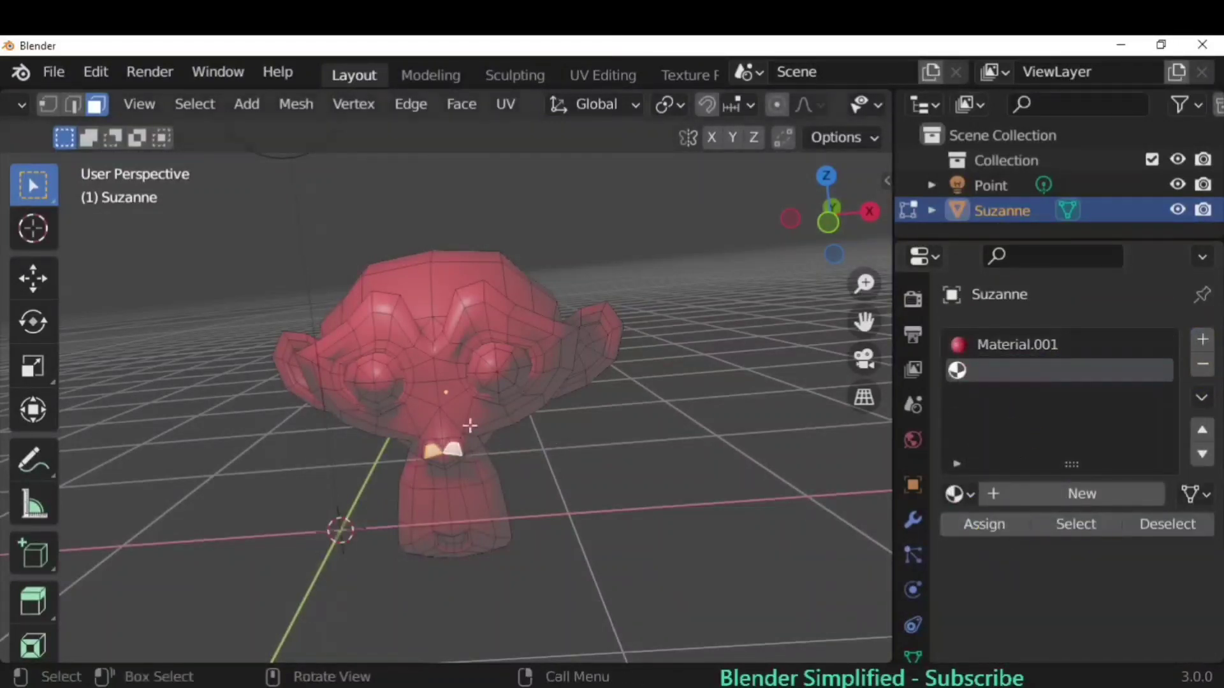
{"action": "left_click", "coordinate": [1084, 502]}
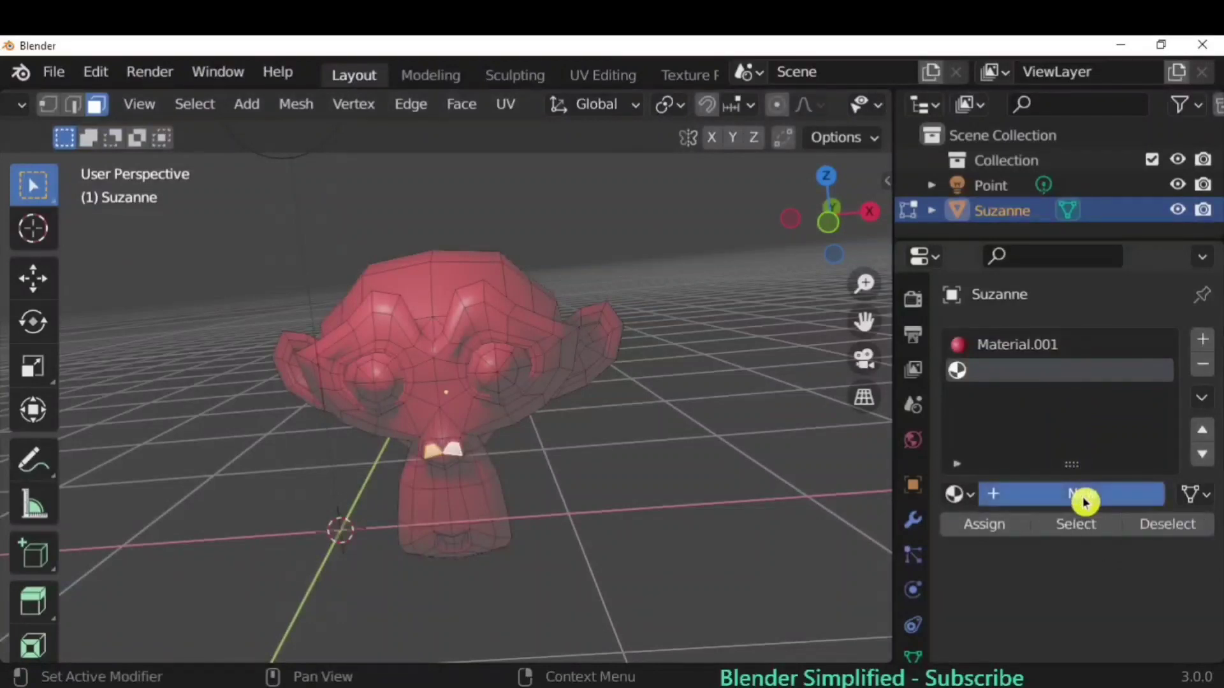
{"action": "scroll", "coordinate": [1083, 502], "scroll_direction": "down", "scroll_amount": 6}
Set Material.002's base colour to near black, then return to Object Mode and view the face
{"action": "left_click", "coordinate": [1097, 569]}
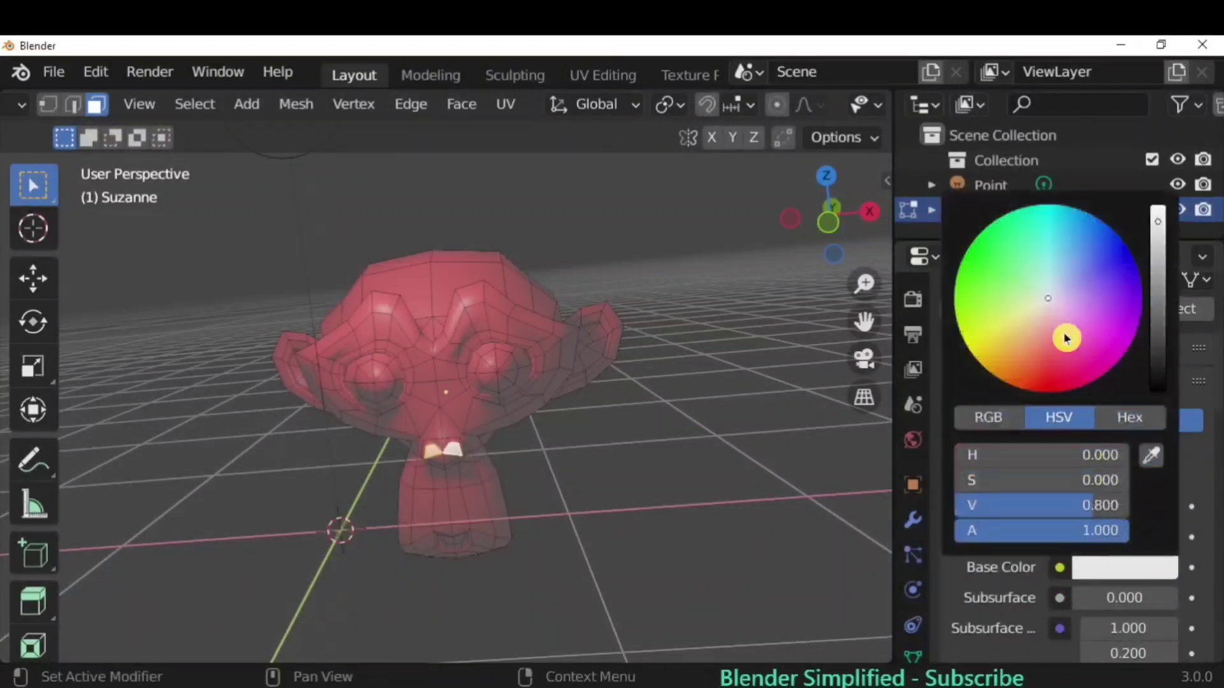
{"action": "left_click_drag", "start_coordinate": [1051, 304], "coordinate": [1100, 260]}
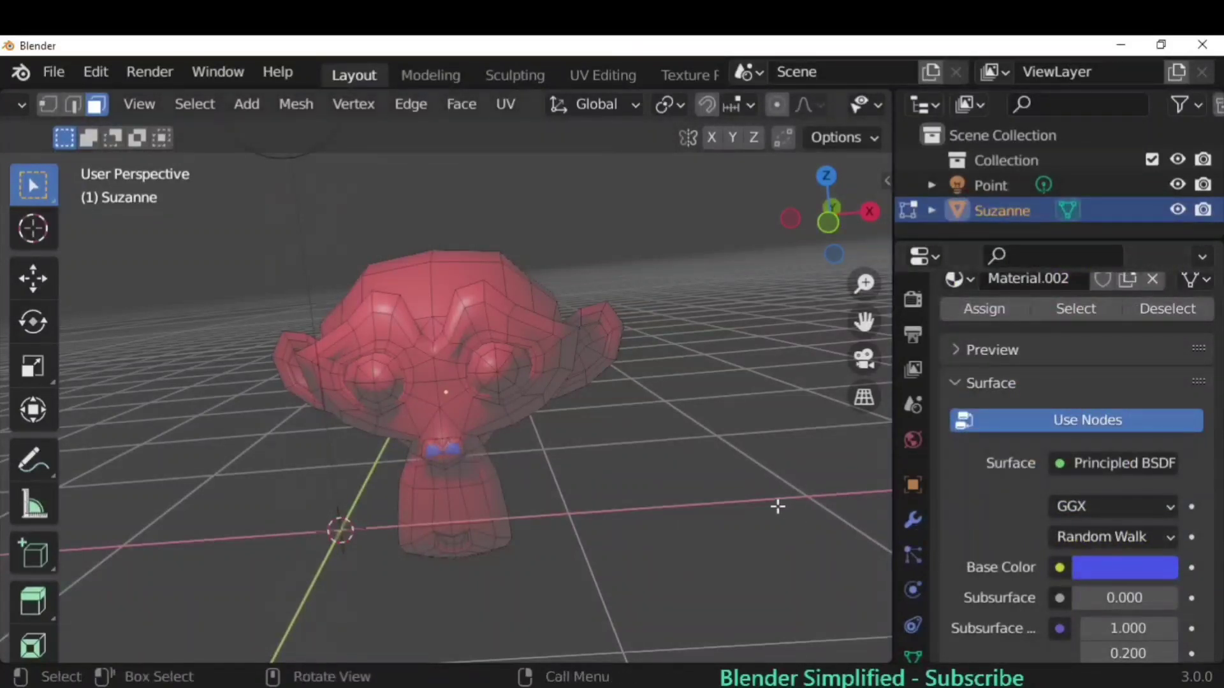
{"action": "left_click", "coordinate": [1092, 577]}
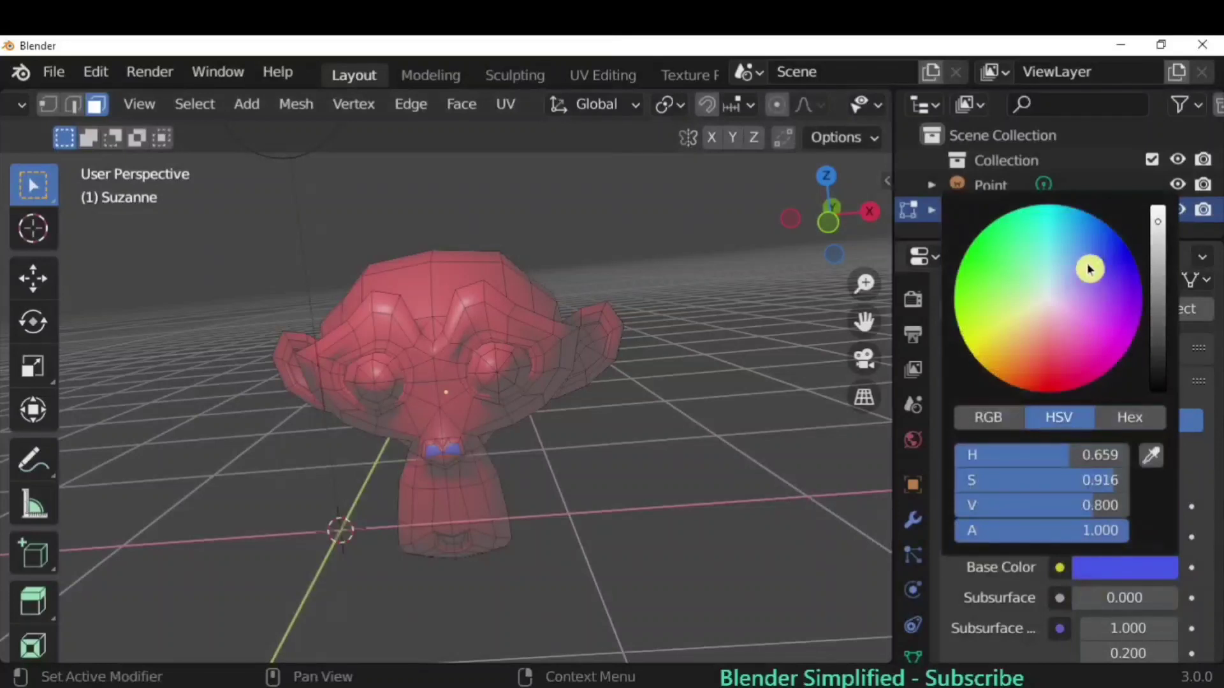
{"action": "left_click_drag", "start_coordinate": [1090, 269], "coordinate": [1151, 276]}
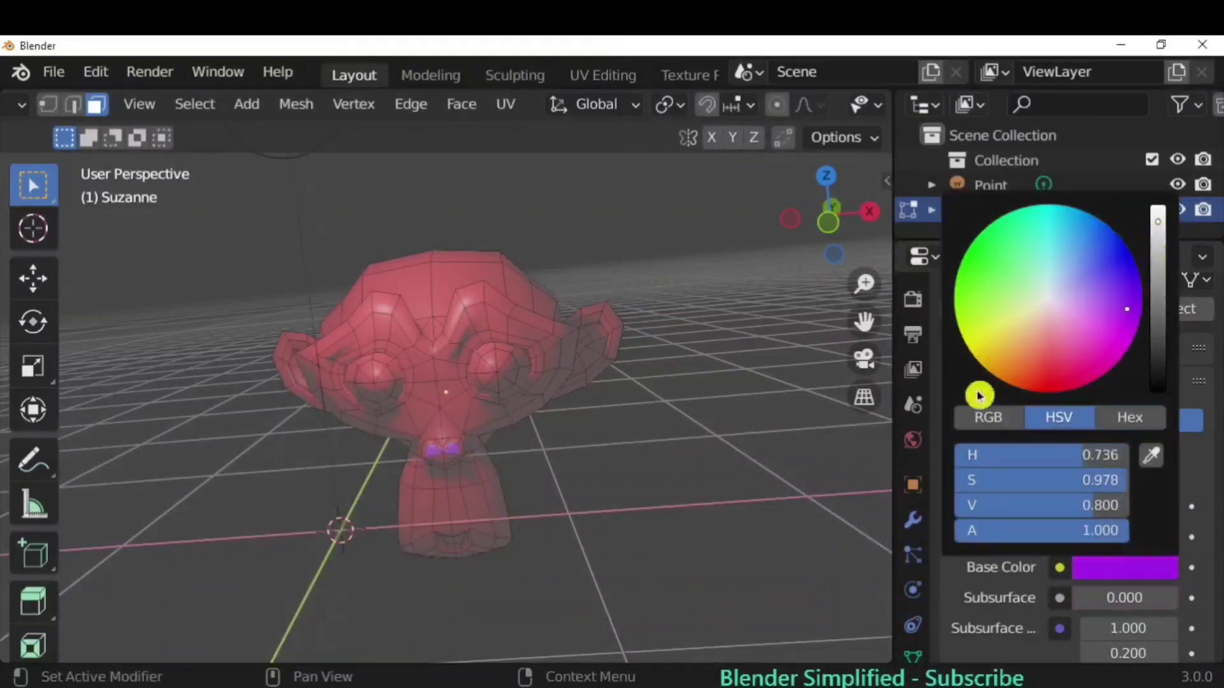
{"action": "left_click_drag", "start_coordinate": [1161, 228], "coordinate": [612, 418]}
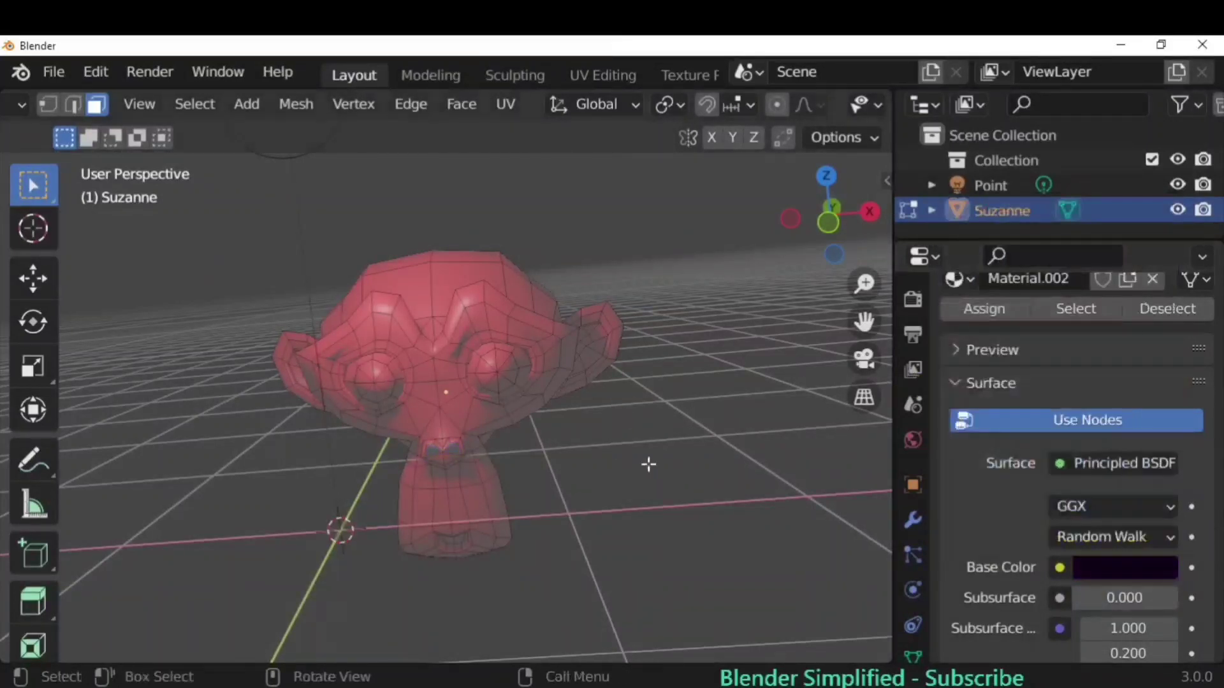
{"action": "key", "text": "Tab"}
{"action": "scroll", "coordinate": [560, 498], "scroll_direction": "up", "scroll_amount": 2}
{"action": "middle_click_drag", "start_coordinate": [437, 495], "coordinate": [576, 467]}
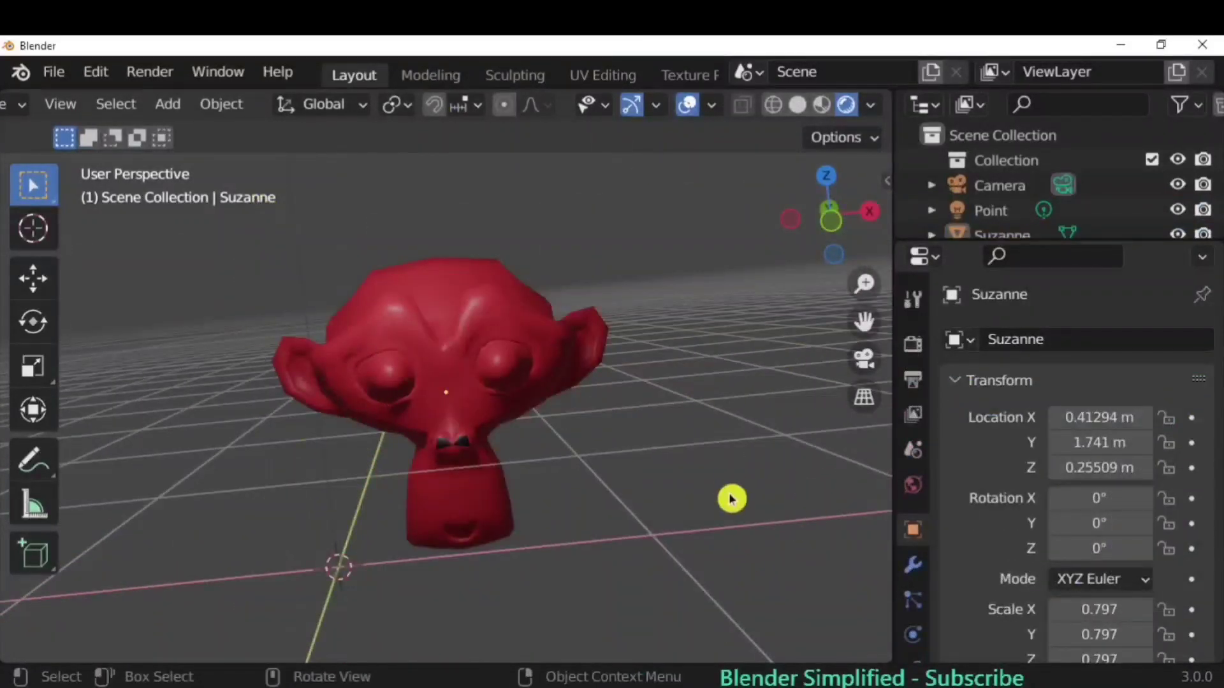
Look through the scene camera, confirm PNG as output file format, and show Render Properties
{"action": "left_click", "coordinate": [865, 369]}
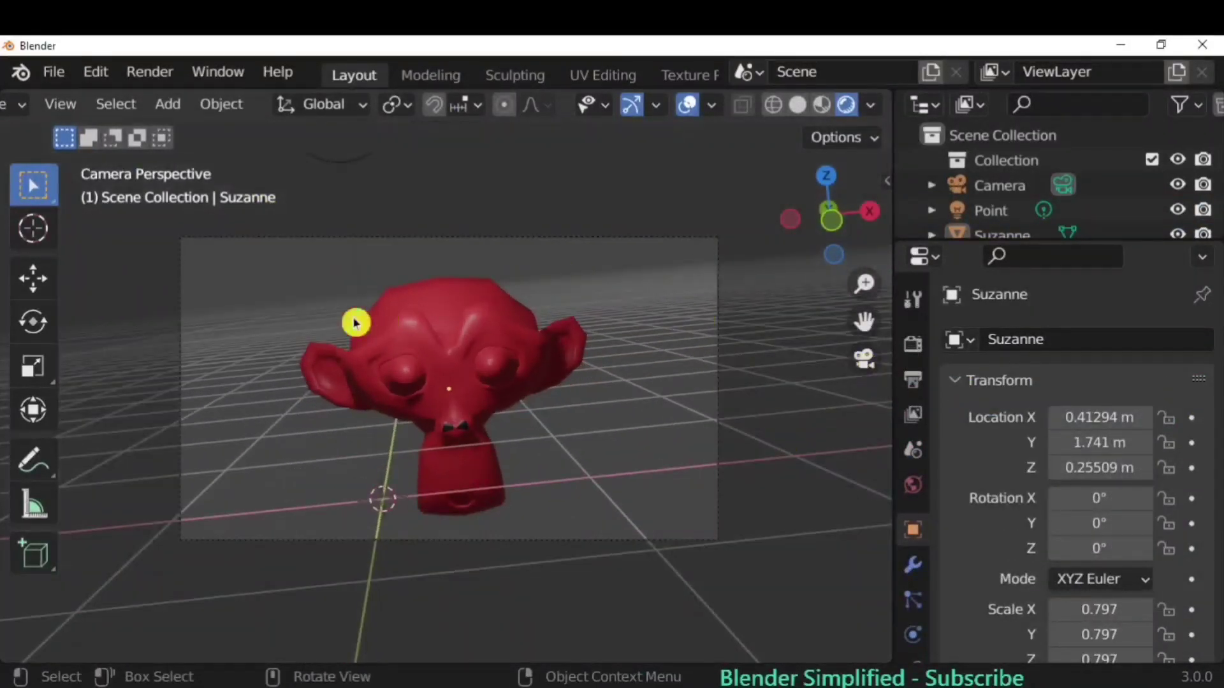
{"action": "left_click", "coordinate": [914, 381]}
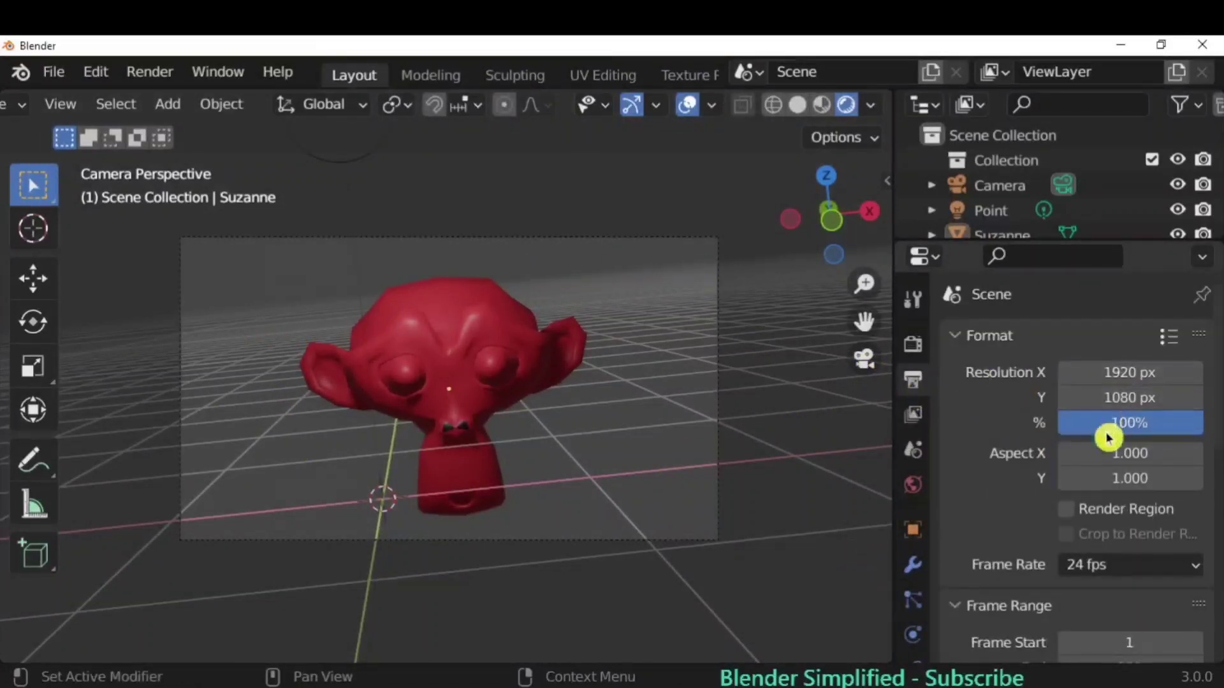
{"action": "scroll", "coordinate": [1022, 508], "scroll_direction": "down", "scroll_amount": 4}
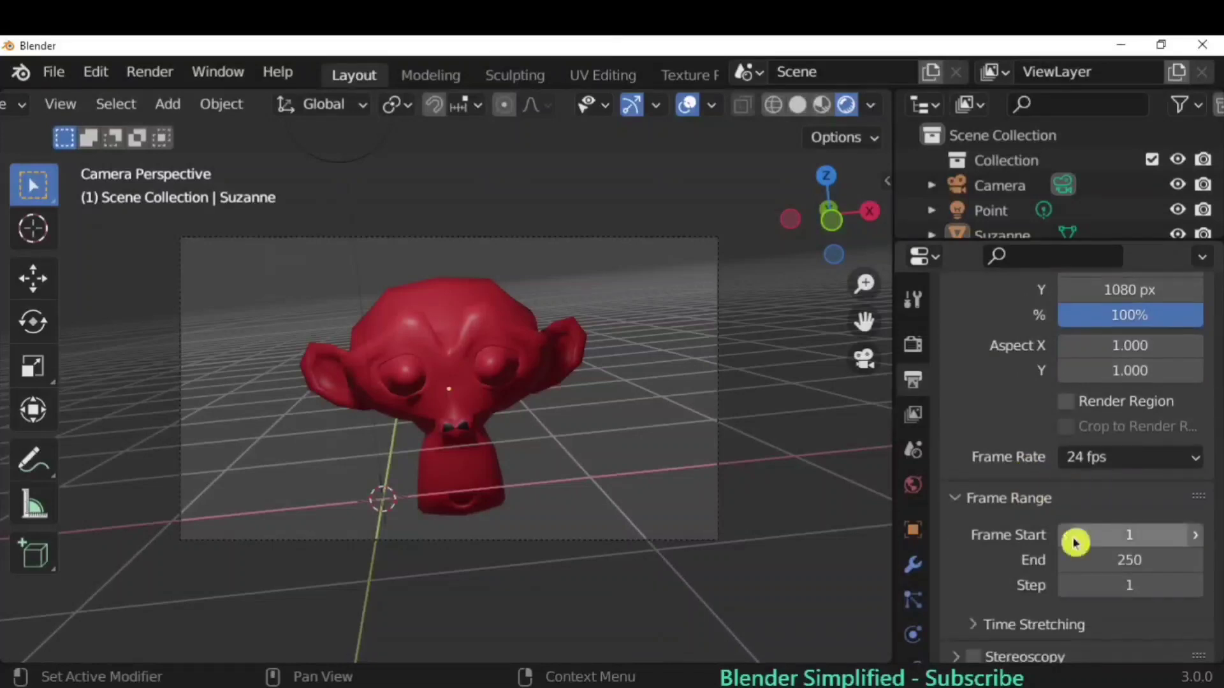
{"action": "scroll", "coordinate": [1075, 543], "scroll_direction": "down", "scroll_amount": 12}
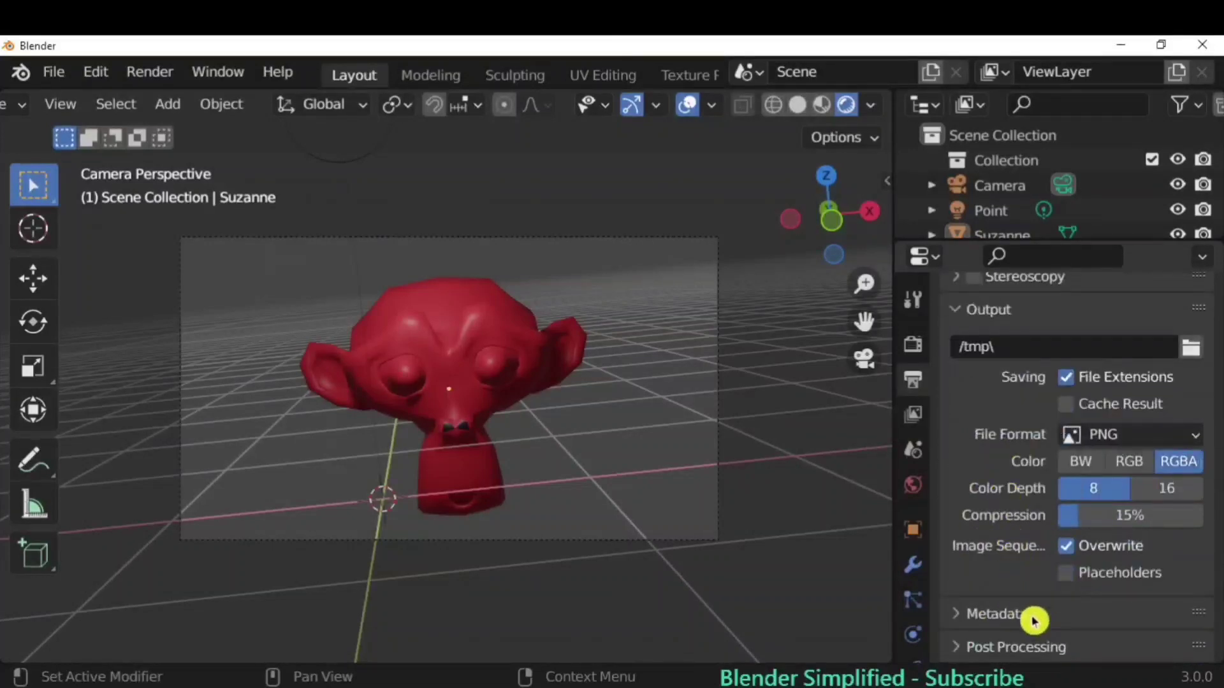
{"action": "left_click", "coordinate": [1140, 435]}
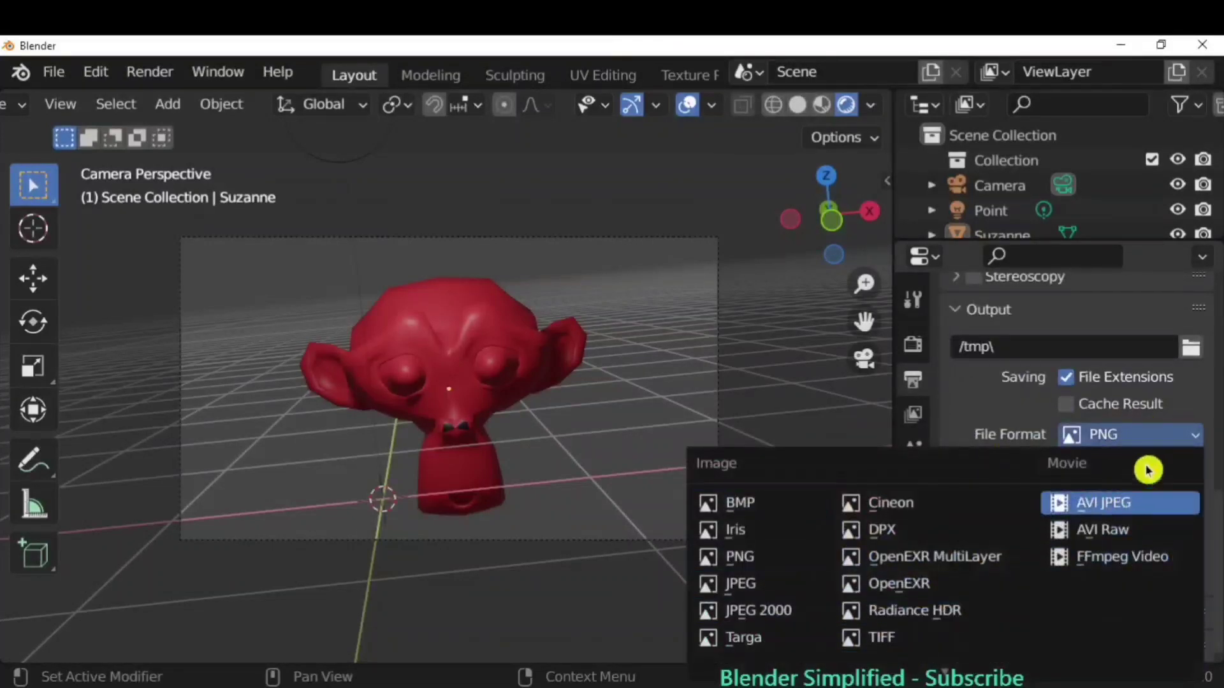
{"action": "left_click", "coordinate": [1150, 431]}
{"action": "scroll", "coordinate": [973, 585], "scroll_direction": "up", "scroll_amount": 12}
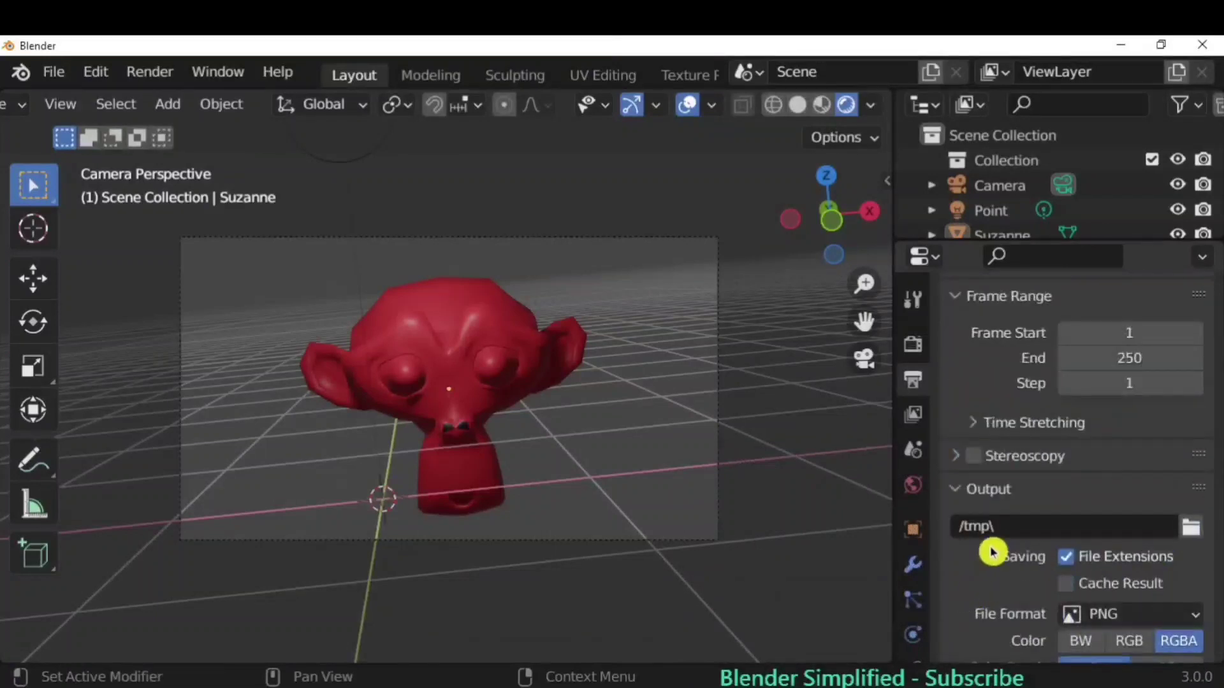
{"action": "left_click", "coordinate": [914, 348]}
{"action": "scroll", "coordinate": [1027, 386], "scroll_direction": "up", "scroll_amount": 4}
Keep Eevee as render engine and expand Shadows: 512 px cube, 1024 px cascade, soft shadows on
{"action": "left_click", "coordinate": [1120, 341]}
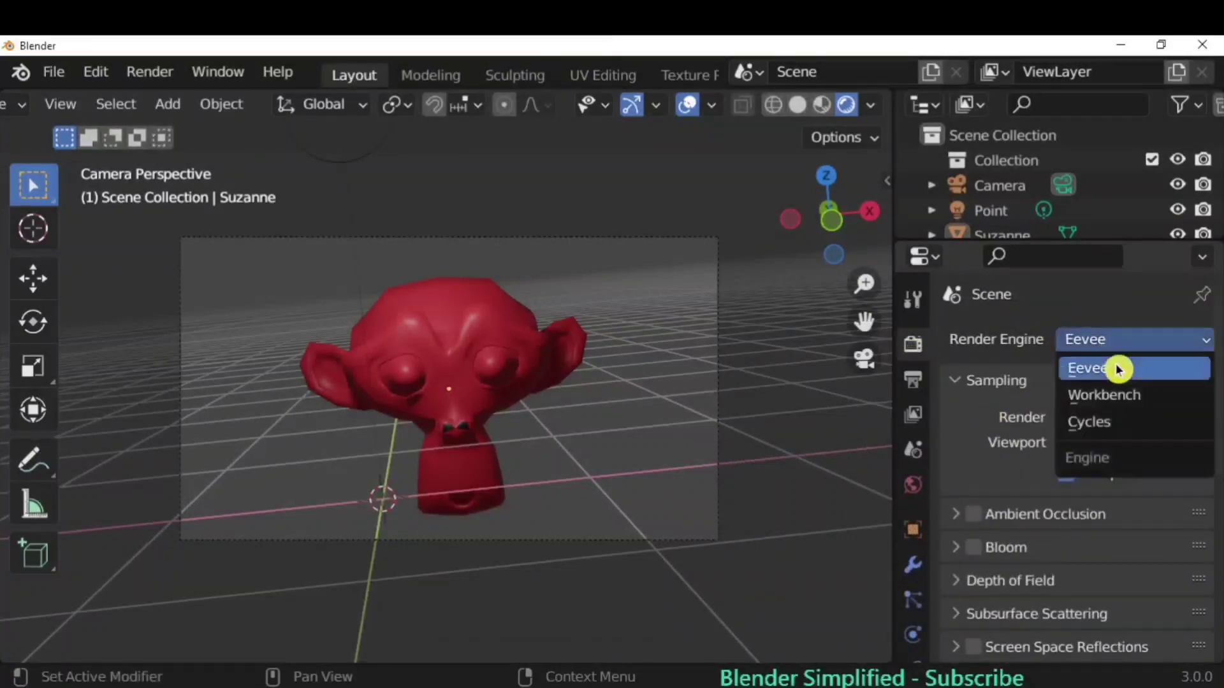
{"action": "left_click", "coordinate": [1139, 338]}
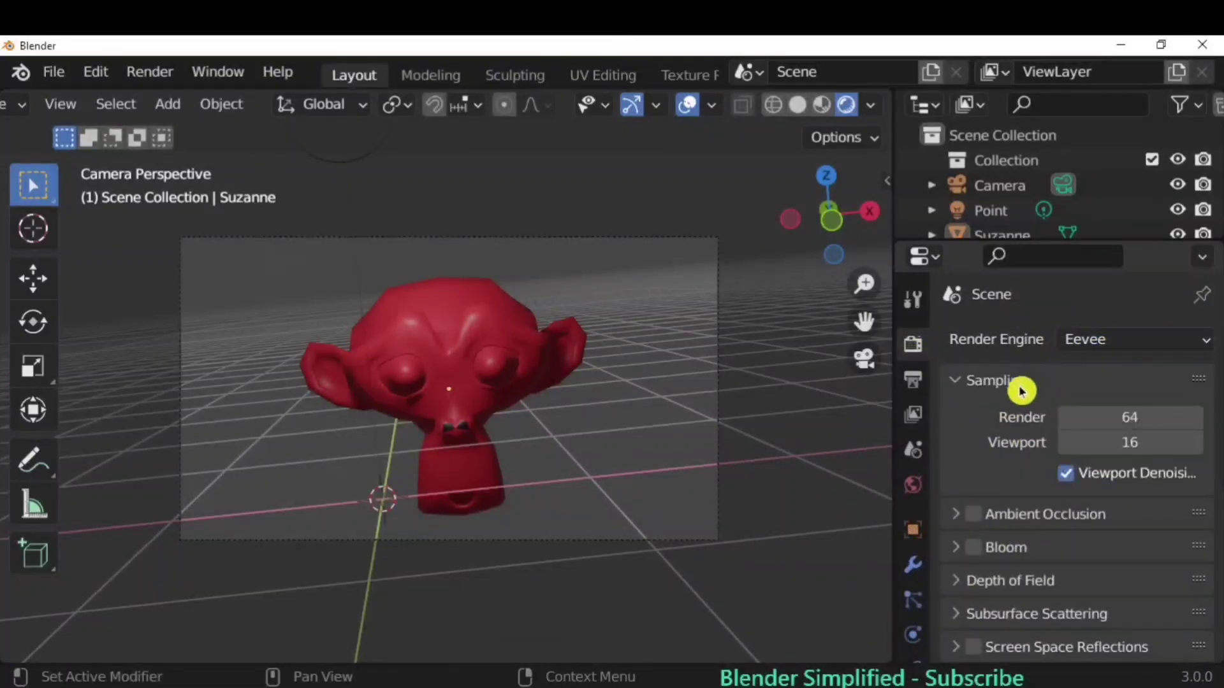
{"action": "scroll", "coordinate": [1014, 408], "scroll_direction": "down", "scroll_amount": 5}
{"action": "scroll", "coordinate": [1010, 433], "scroll_direction": "down", "scroll_amount": 8}
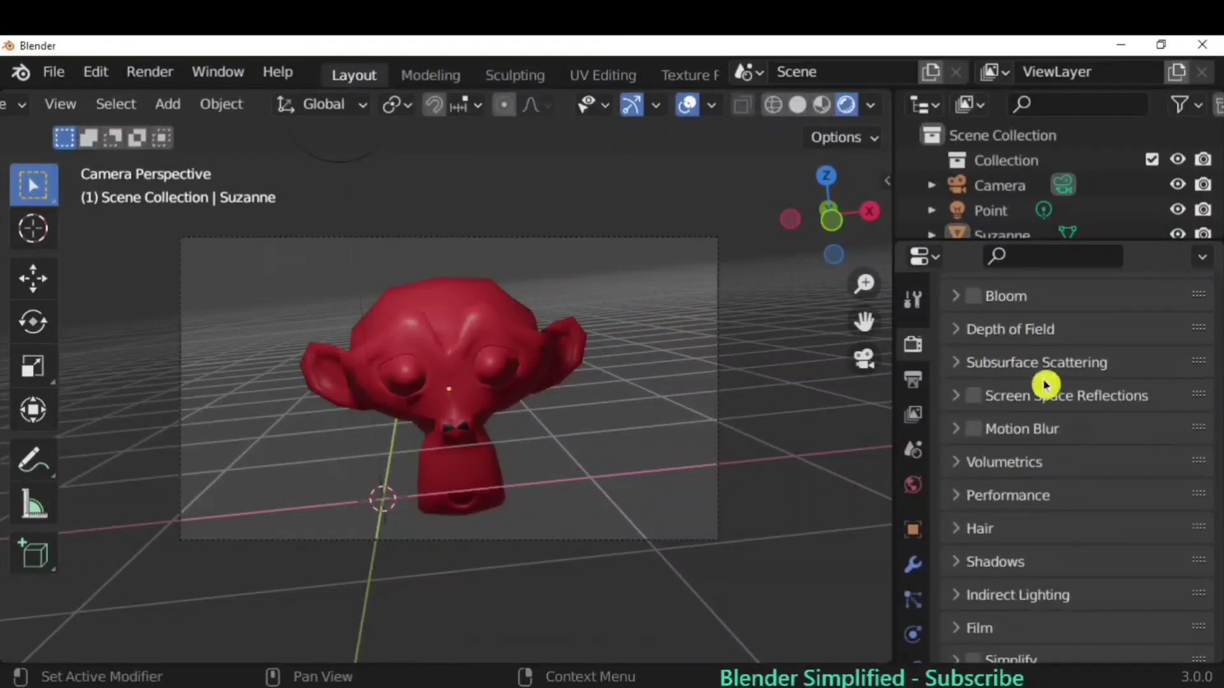
{"action": "left_click", "coordinate": [962, 517]}
{"action": "scroll", "coordinate": [1024, 538], "scroll_direction": "down", "scroll_amount": 3}
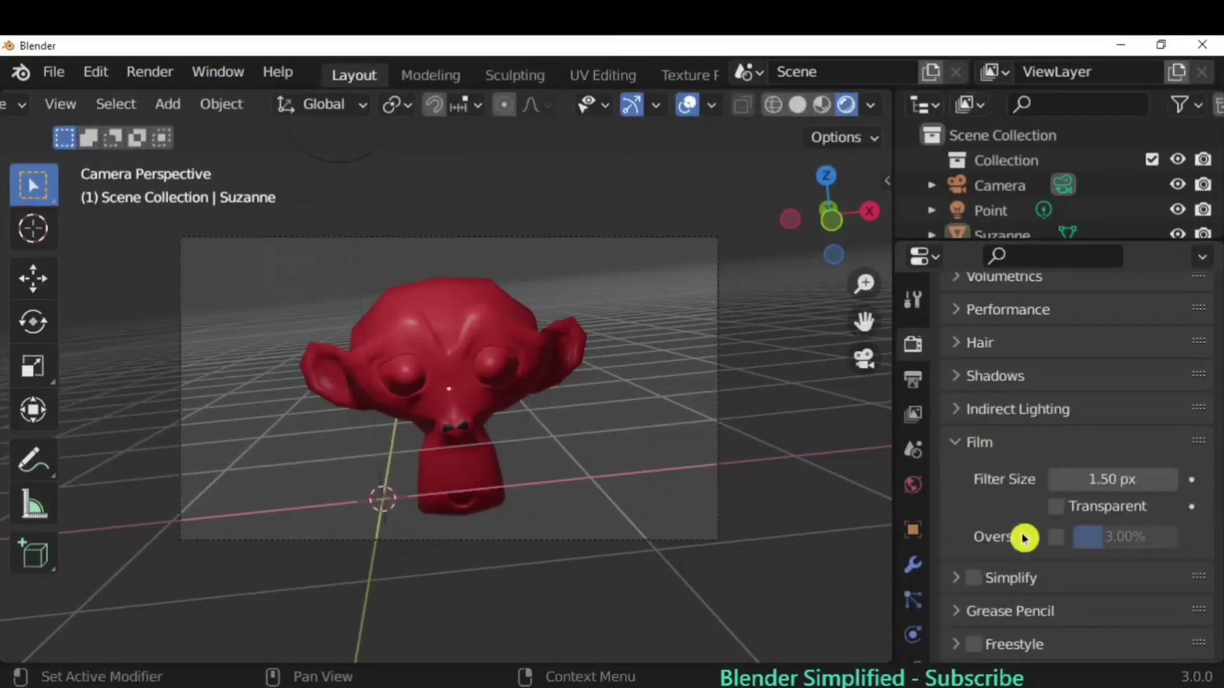
{"action": "left_click", "coordinate": [962, 447]}
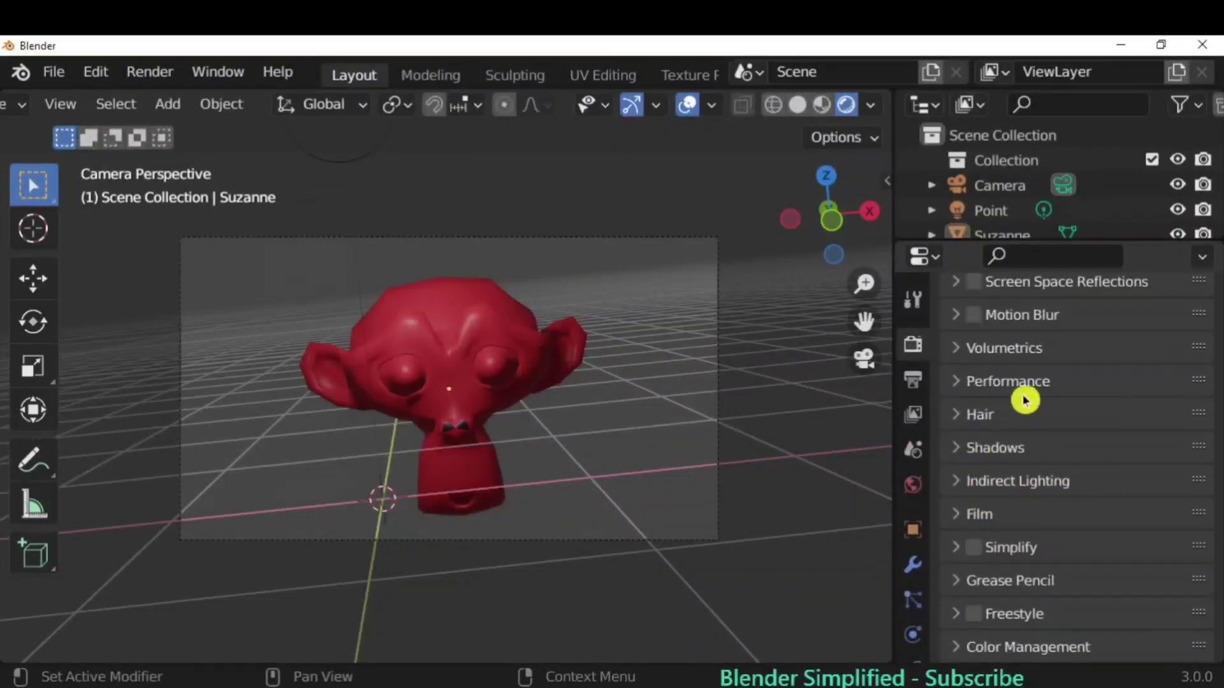
{"action": "left_click", "coordinate": [961, 454]}
{"action": "scroll", "coordinate": [1032, 606], "scroll_direction": "down", "scroll_amount": 6}
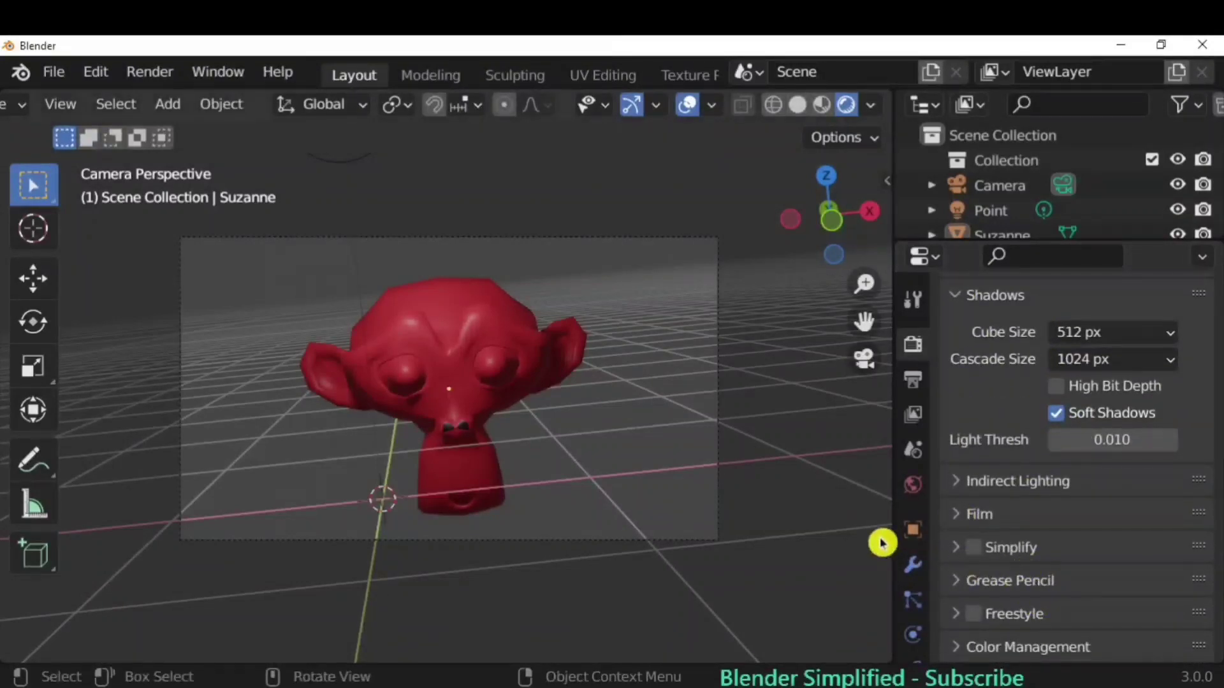
{"action": "left_click", "coordinate": [153, 72]}
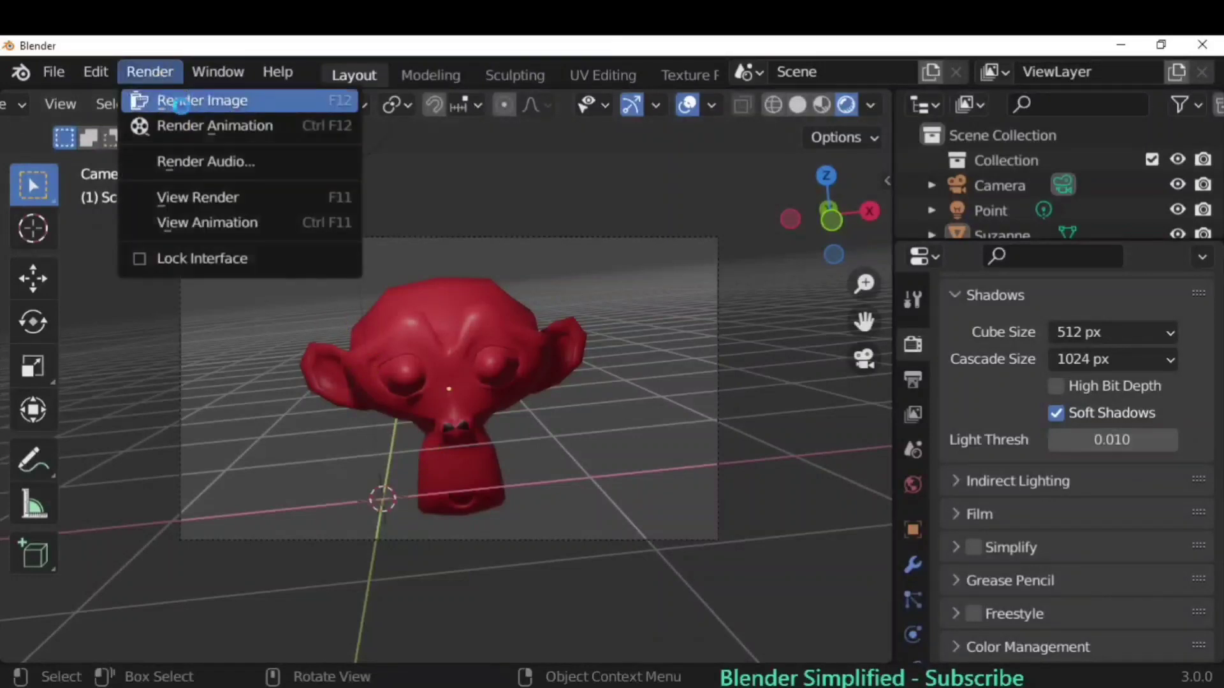
Render the image of red Suzanne with dark nostrils and inspect the result
{"action": "left_click", "coordinate": [179, 102]}
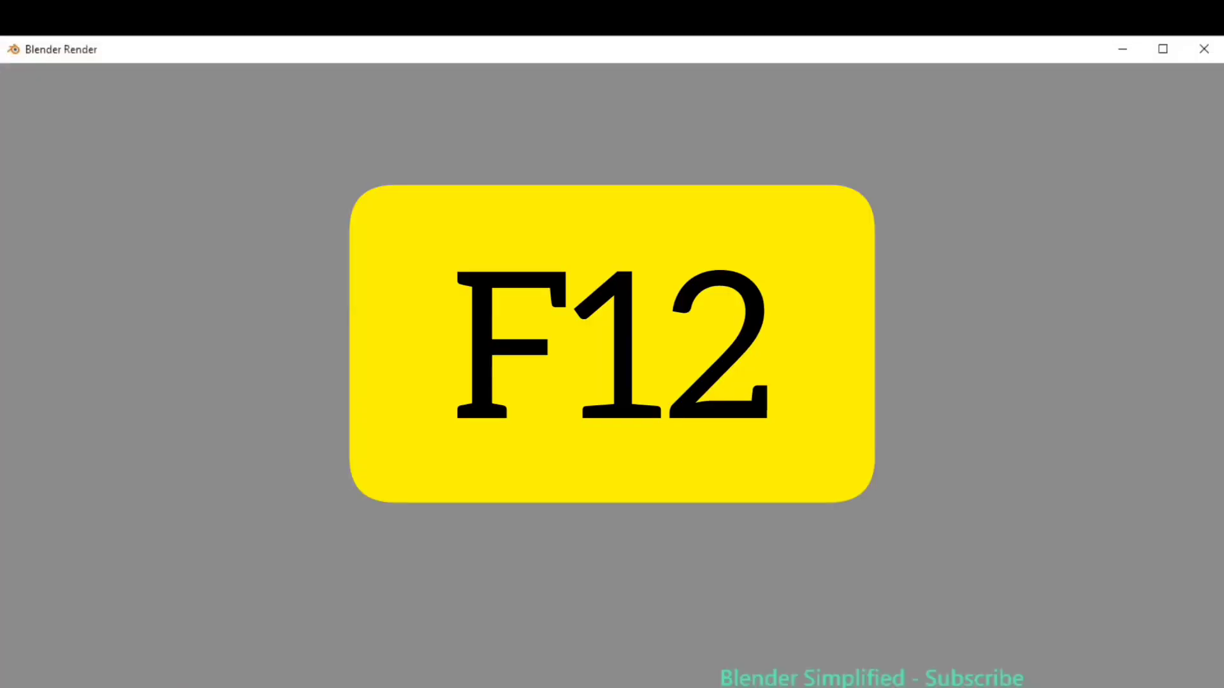
{"action": "scroll", "coordinate": [623, 459], "scroll_direction": "down", "scroll_amount": 4}
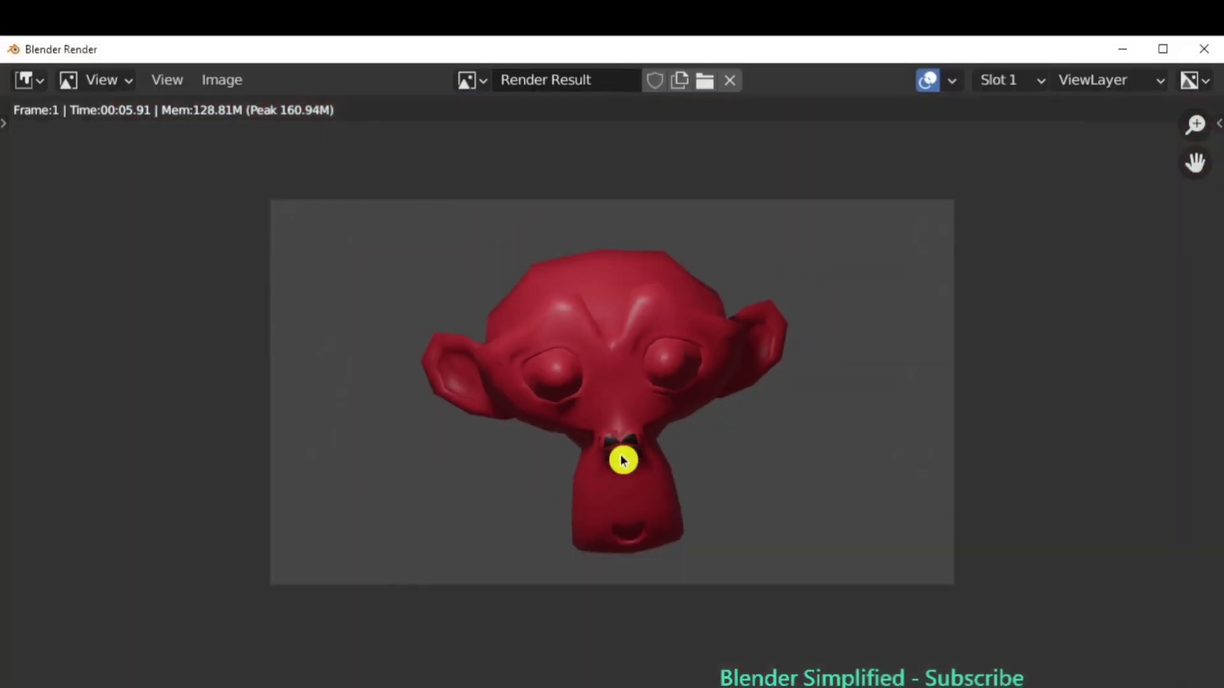
{"action": "scroll", "coordinate": [624, 459], "scroll_direction": "up", "scroll_amount": 1}
{"action": "scroll", "coordinate": [715, 494], "scroll_direction": "up", "scroll_amount": 3}
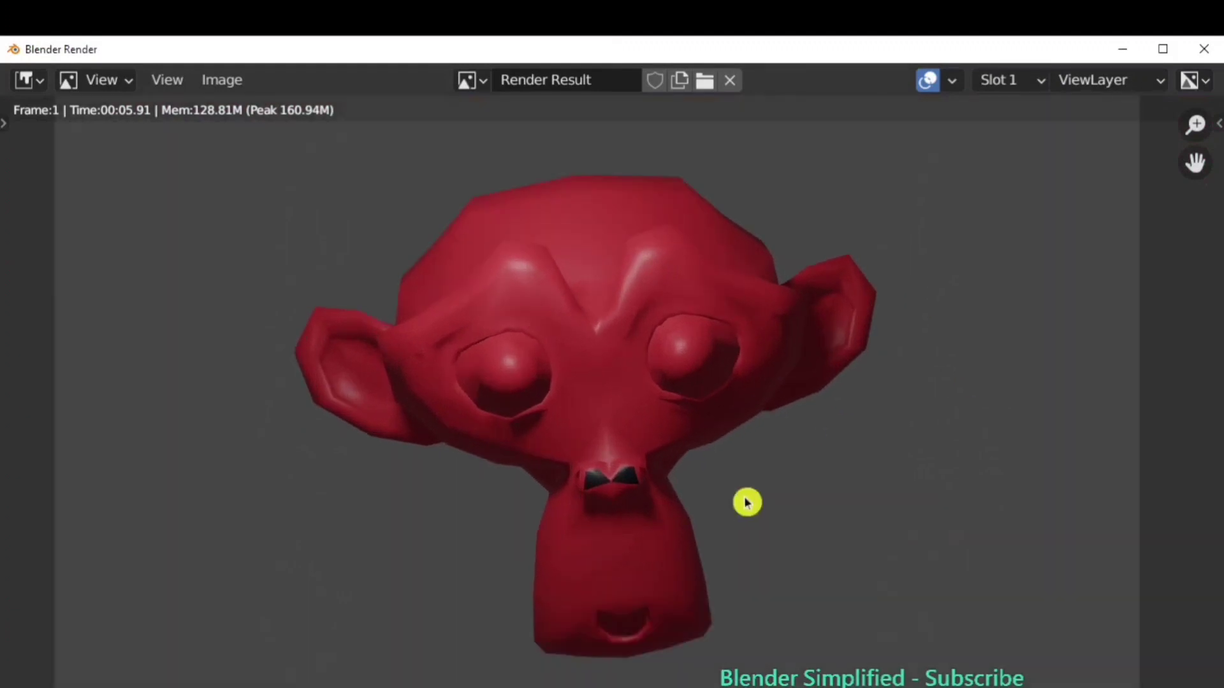
{"action": "scroll", "coordinate": [759, 294], "scroll_direction": "up", "scroll_amount": 2}
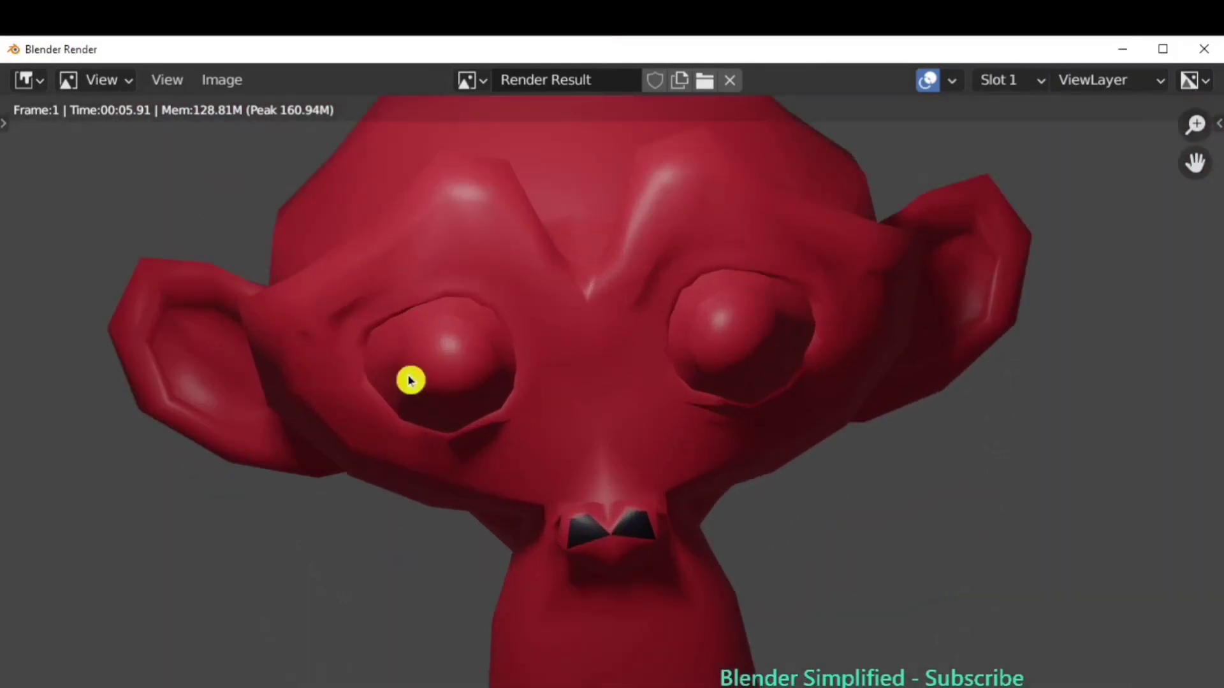
{"action": "scroll", "coordinate": [601, 363], "scroll_direction": "up", "scroll_amount": 2}
Fit the render in view and choose Image > Save As to save it as a new file
{"action": "key", "text": "Home"}
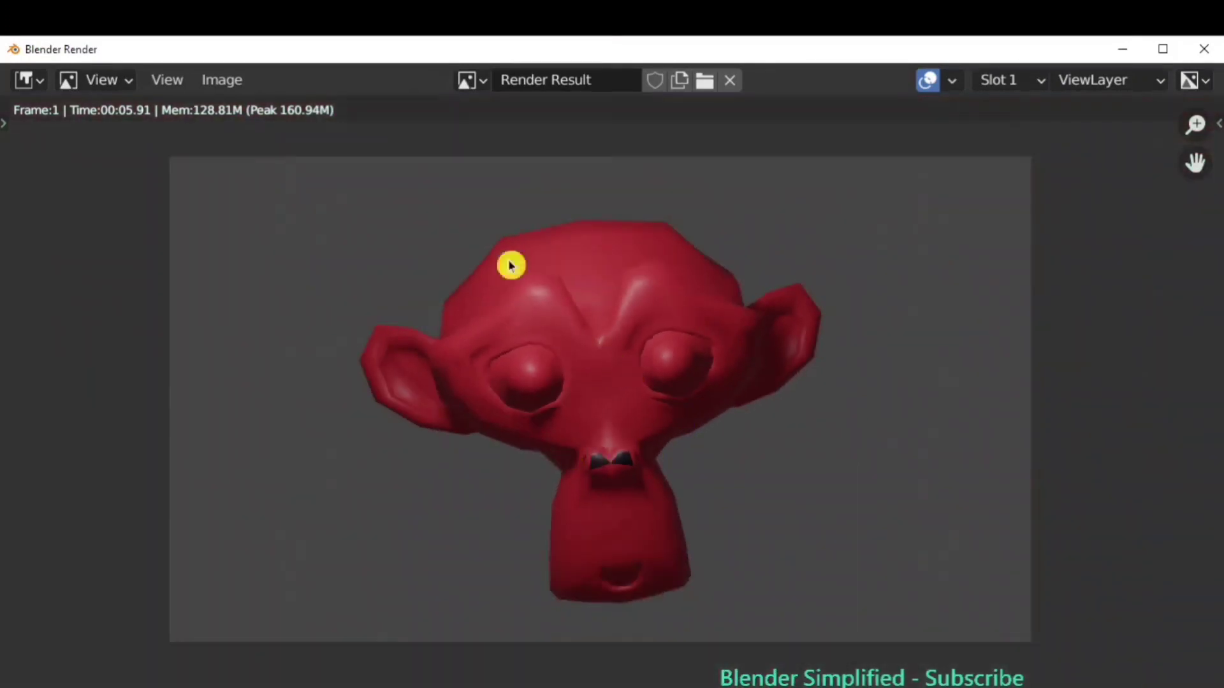
{"action": "left_click", "coordinate": [112, 85]}
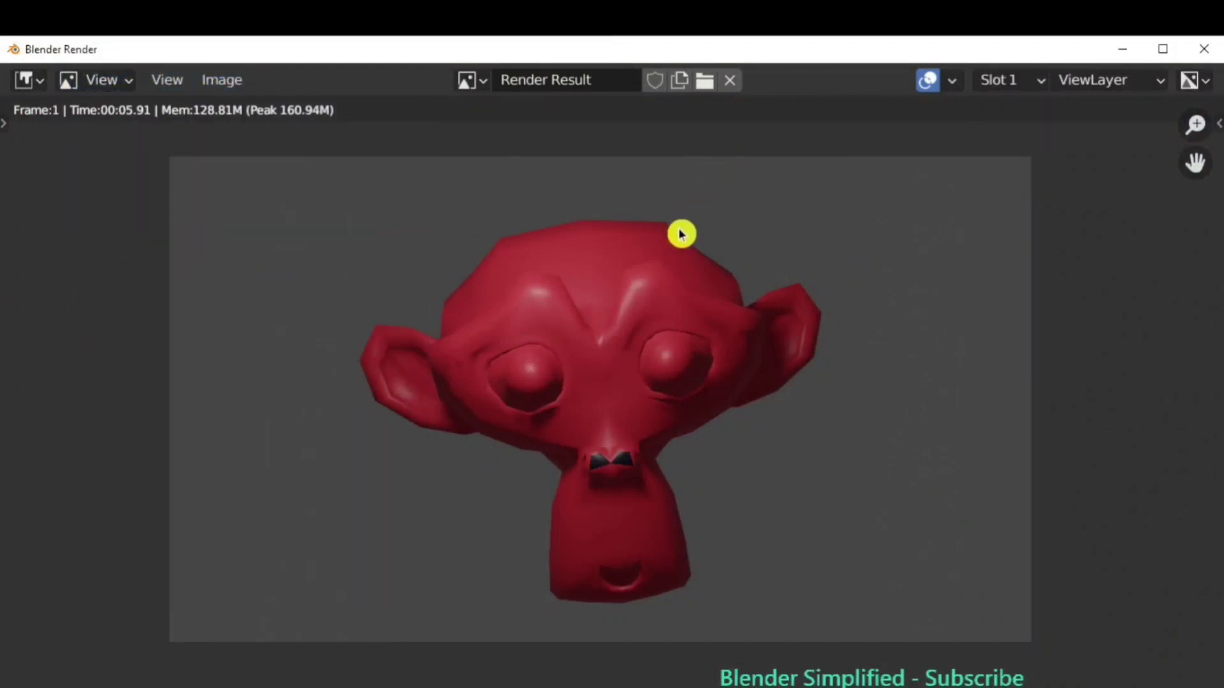
{"action": "left_click", "coordinate": [223, 82]}
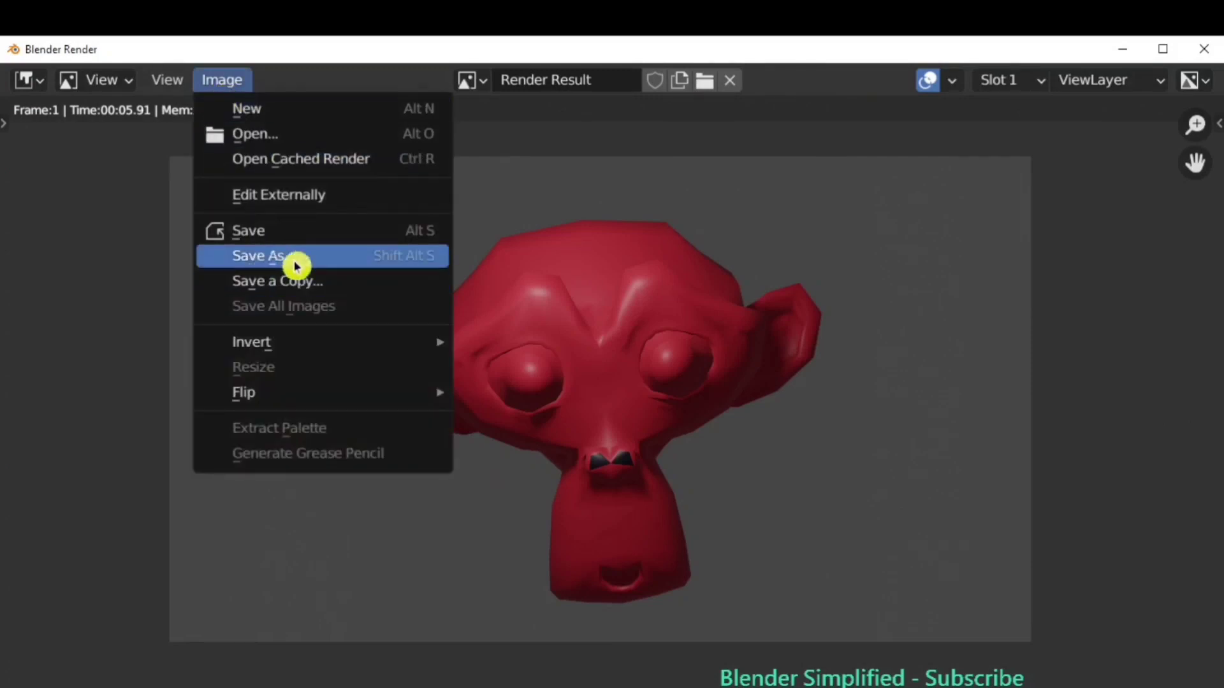